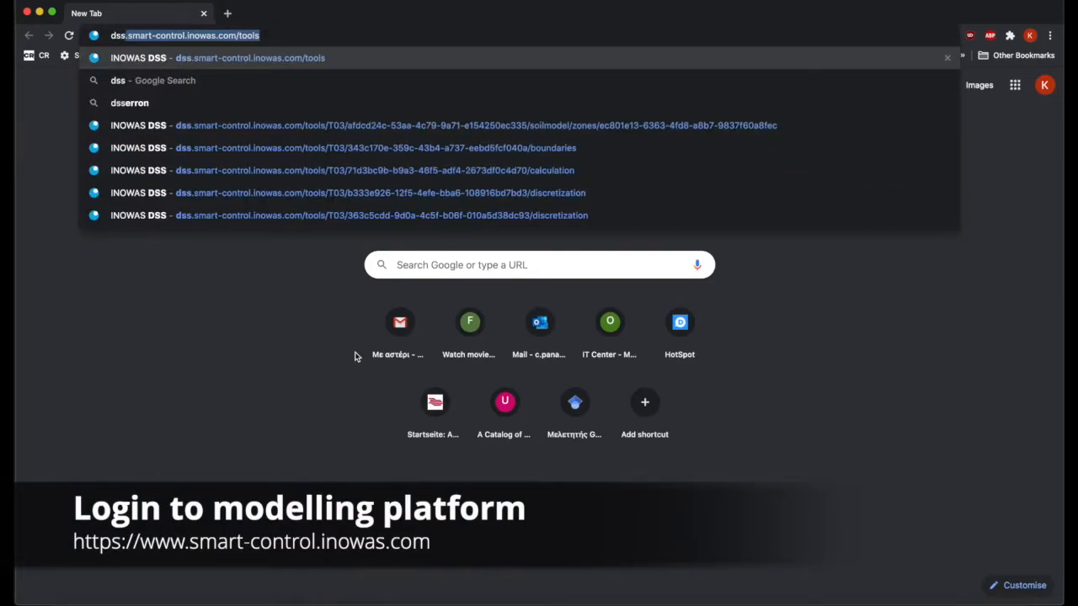
Open the INOWAS DSS tools page dss.smart-control.inowas.com/tools, and the SMART-Control project site smart-control.inowas.com in a new tab.
key("Right")
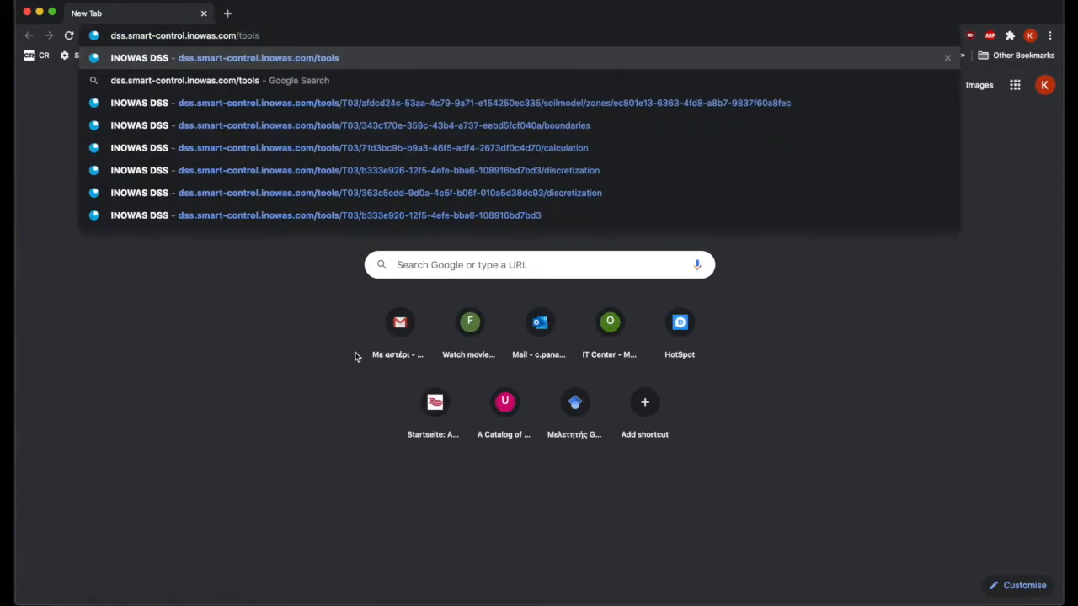
key("Return")
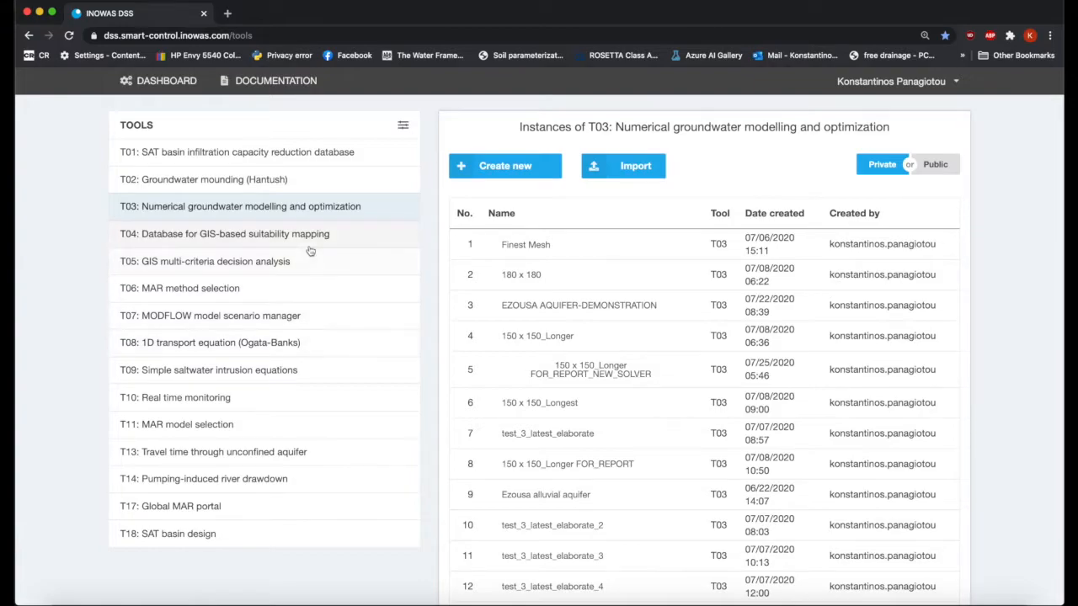
left_click(227, 13)
type("s")
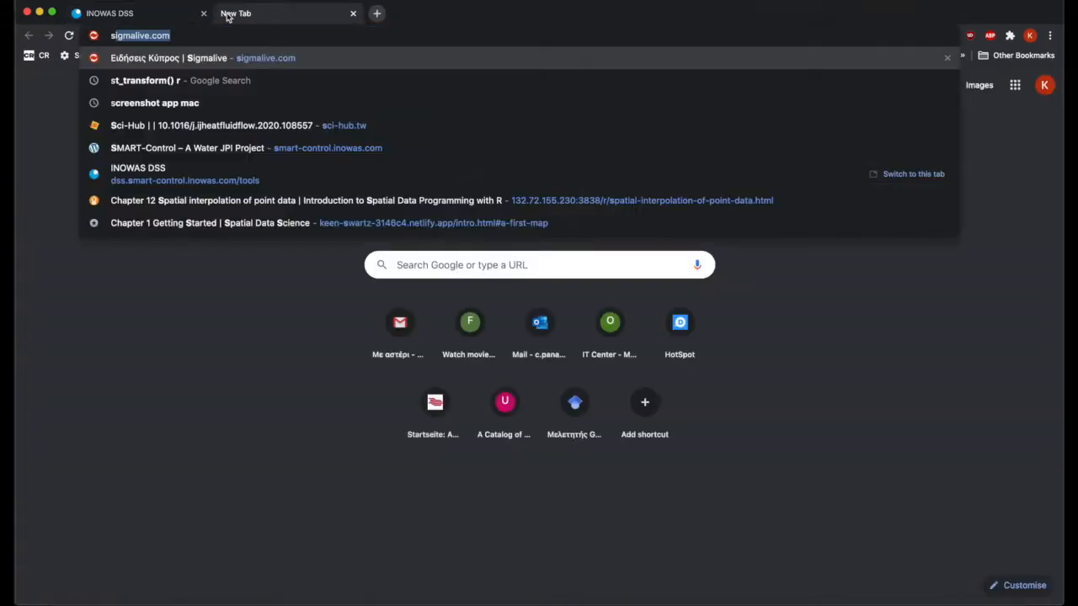
type("mart")
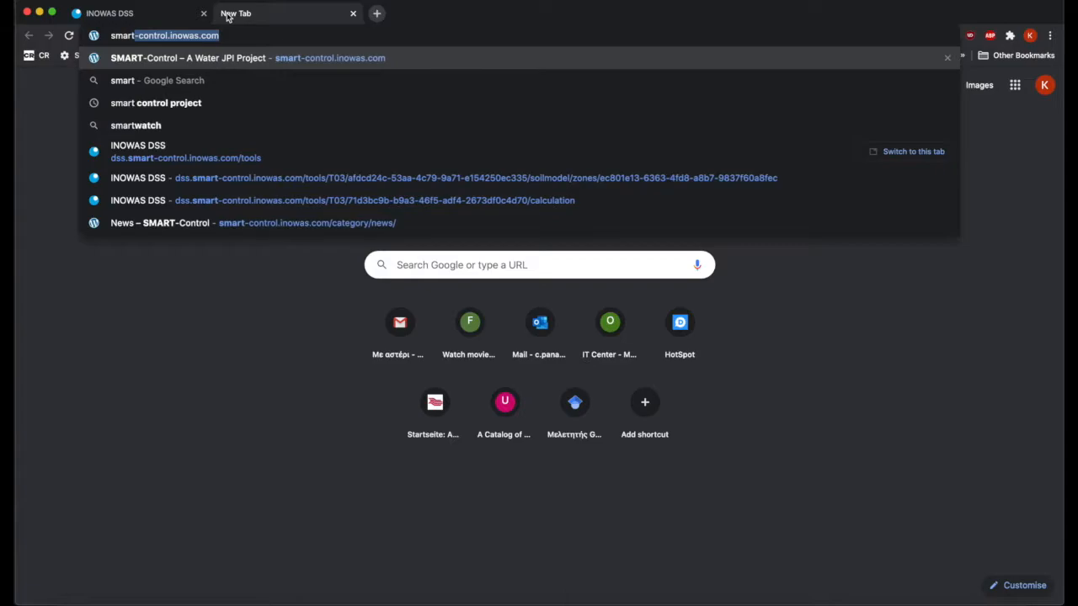
key("Return")
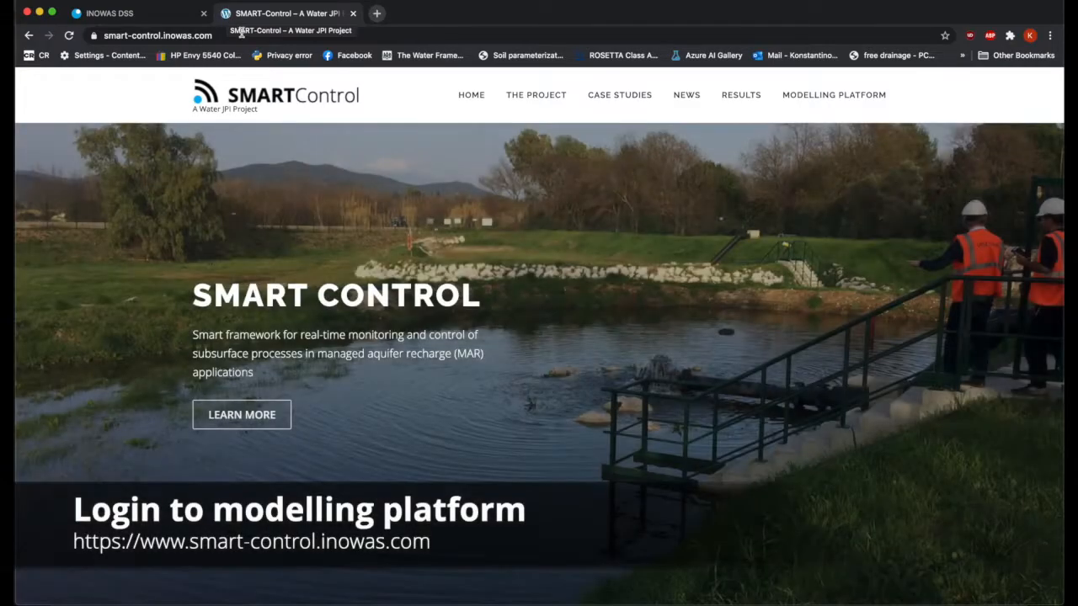
Start the INOWAS modelling platform from the project site's Modelling Platform page.
left_click(828, 99)
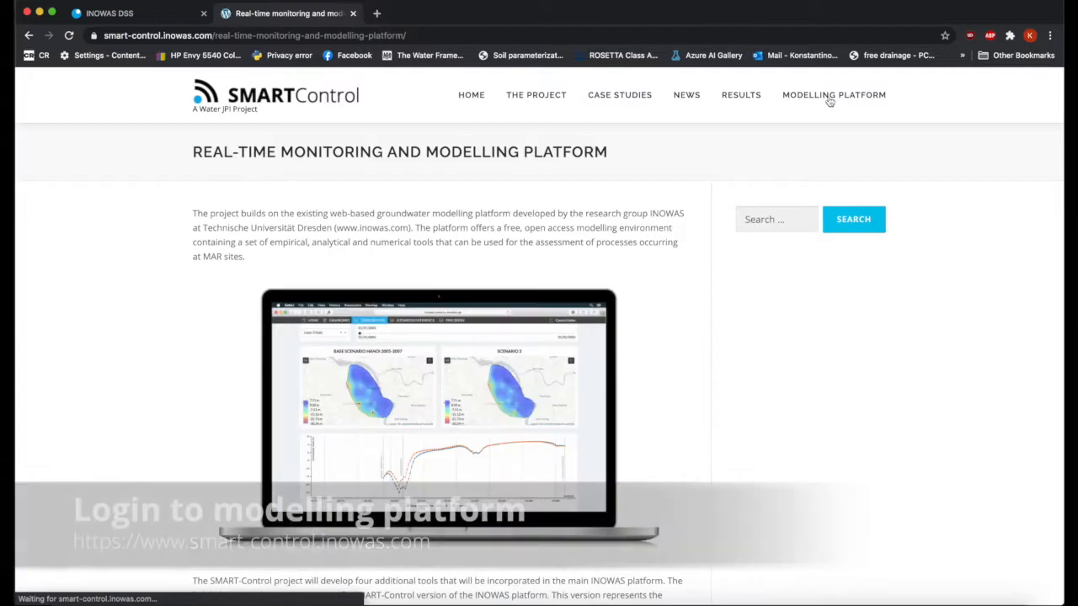
scroll(848, 299, "down", 5)
scroll(848, 299, "down", 2)
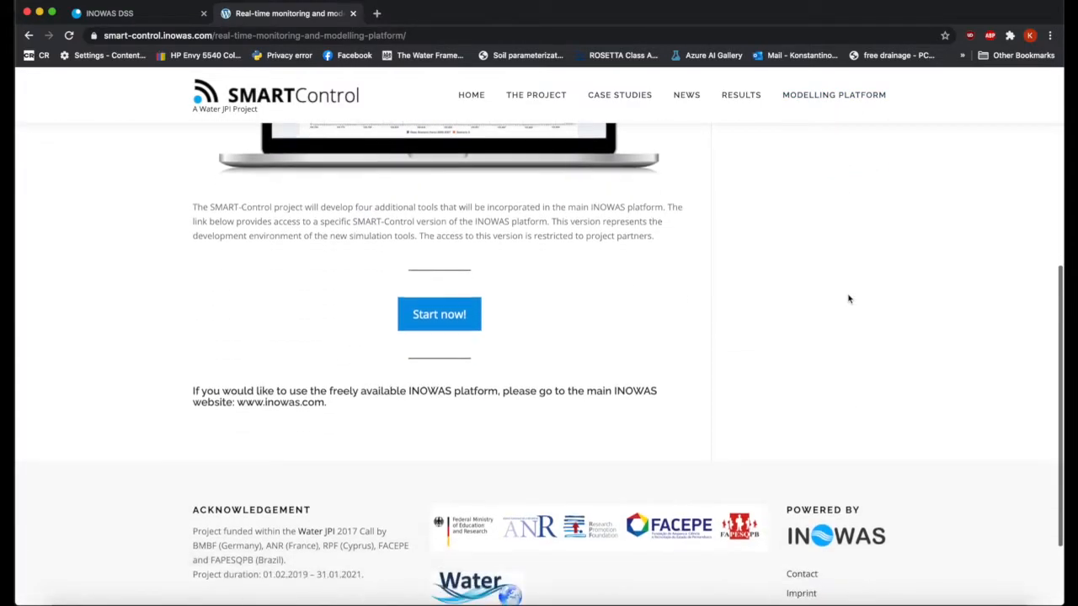
left_click(471, 321)
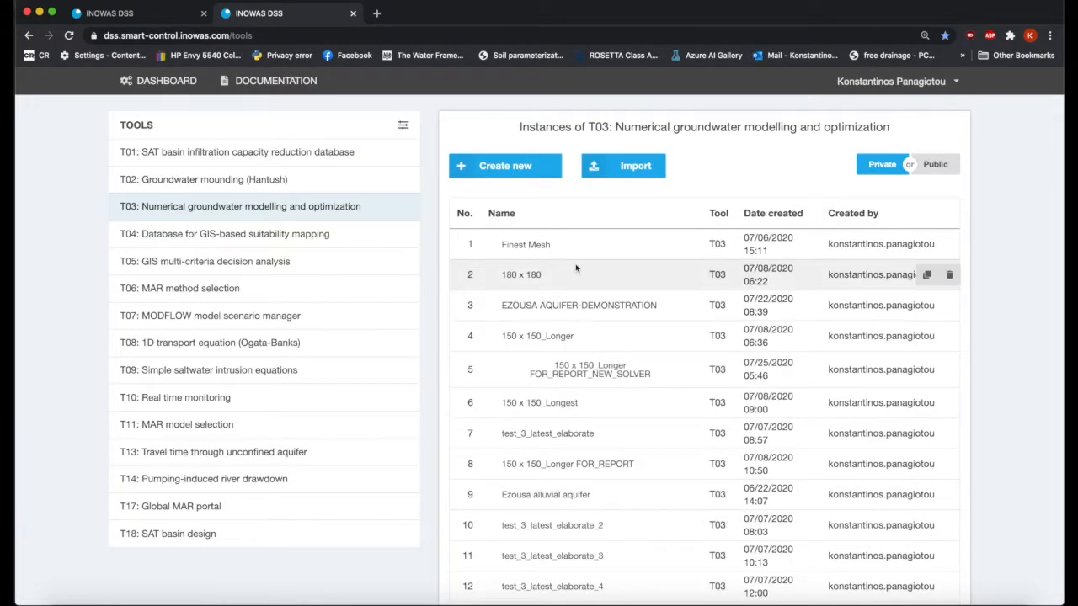
Look through the private instances of T03: Numerical groundwater modelling and optimization.
scroll(588, 279, "down", 1)
scroll(588, 279, "down", 6)
scroll(587, 278, "up", 7)
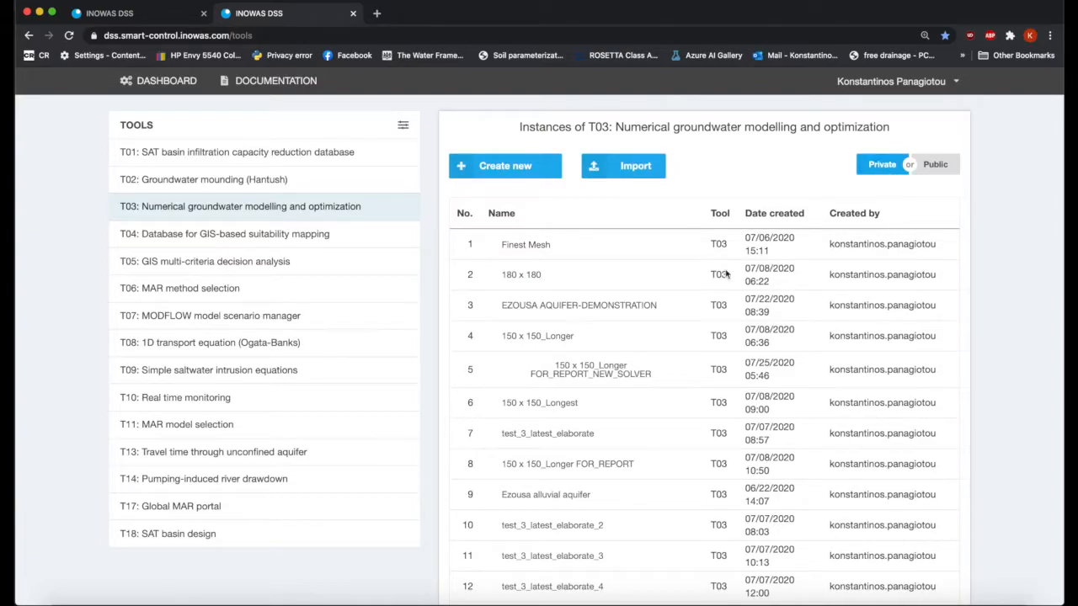
scroll(705, 361, "down", 2)
scroll(709, 357, "down", 1)
scroll(710, 361, "up", 3)
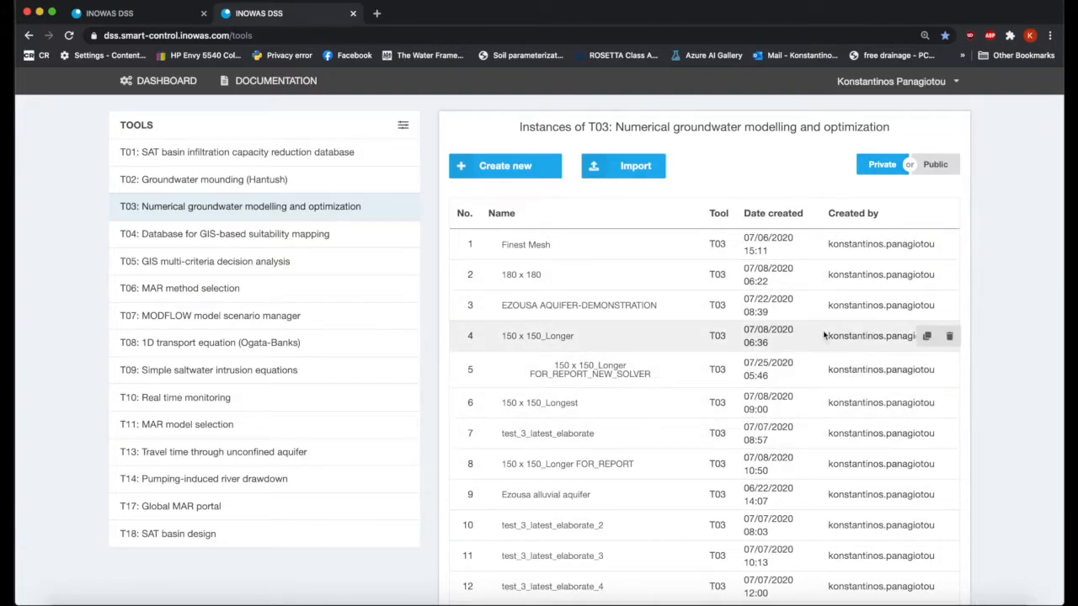
scroll(824, 332, "down", 1)
scroll(824, 333, "up", 1)
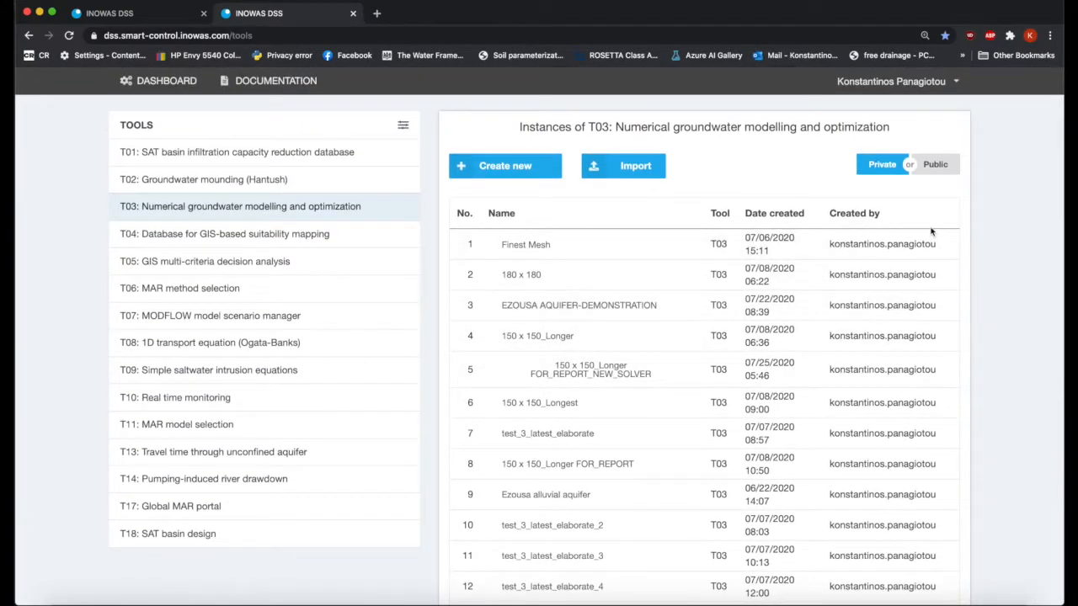
Browse the public T03 model instances, and return to the private instances.
left_click(935, 166)
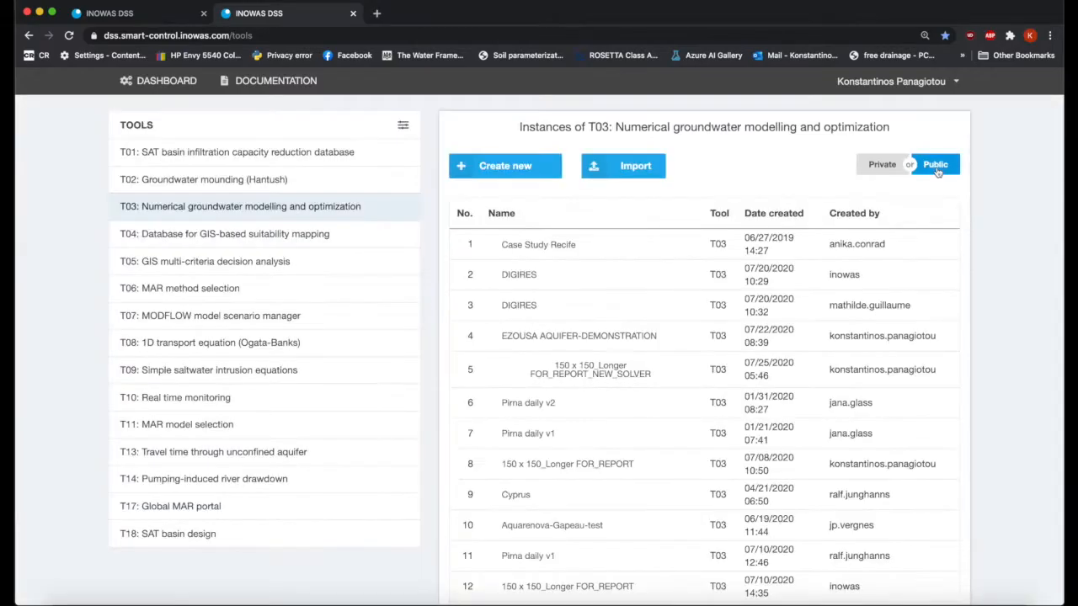
scroll(1006, 282, "down", 5)
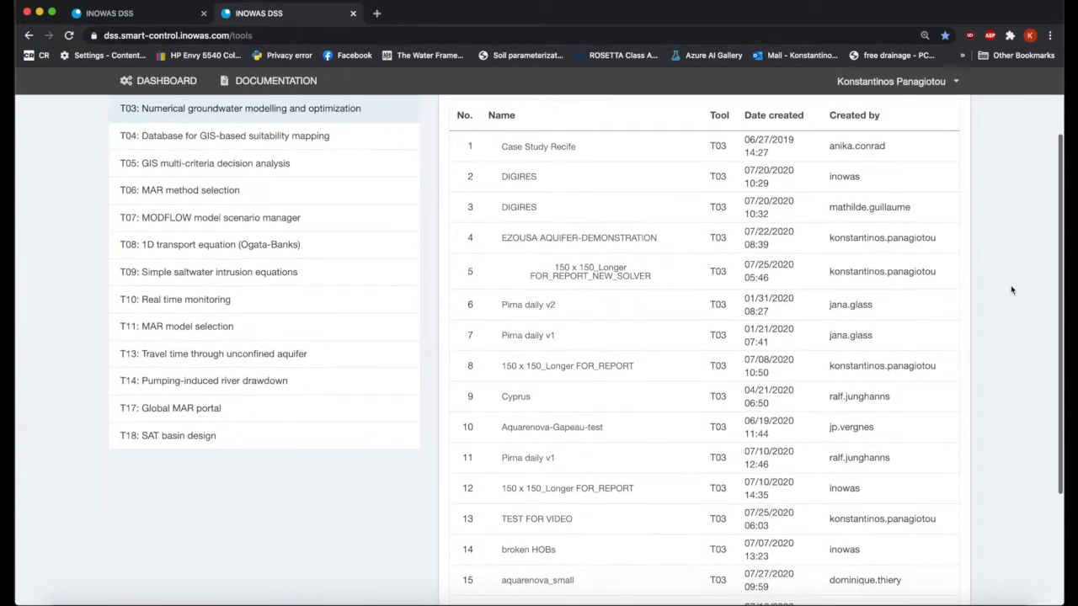
scroll(1011, 290, "up", 4)
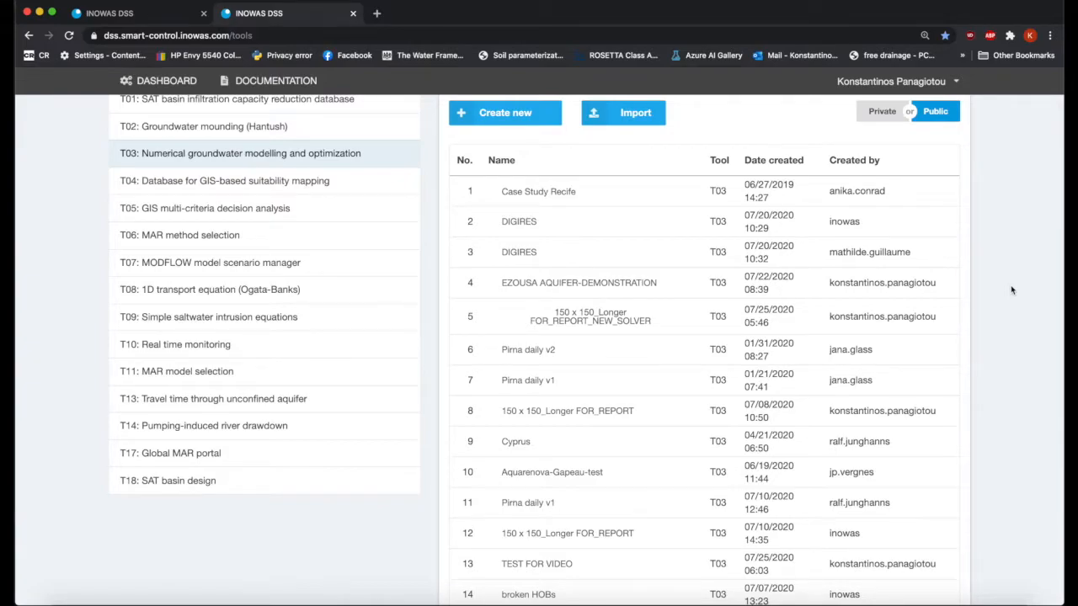
scroll(943, 286, "up", 2)
left_click(881, 167)
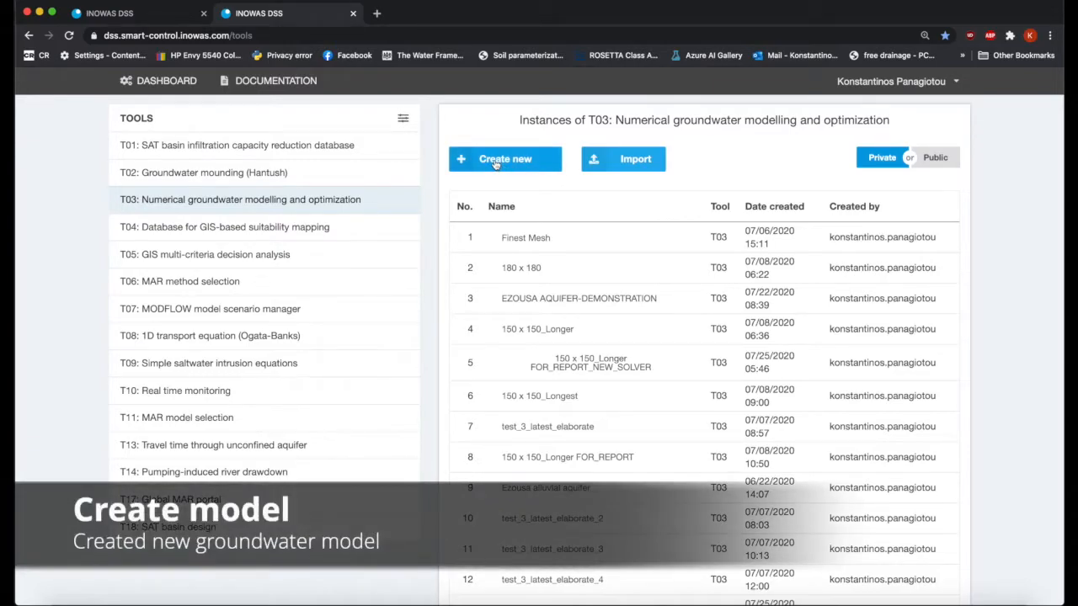
Start a new non-public T03 groundwater model and name it "VIDEO FOR EZOUSA CATCHMENT 28/7/2020".
left_click(496, 162)
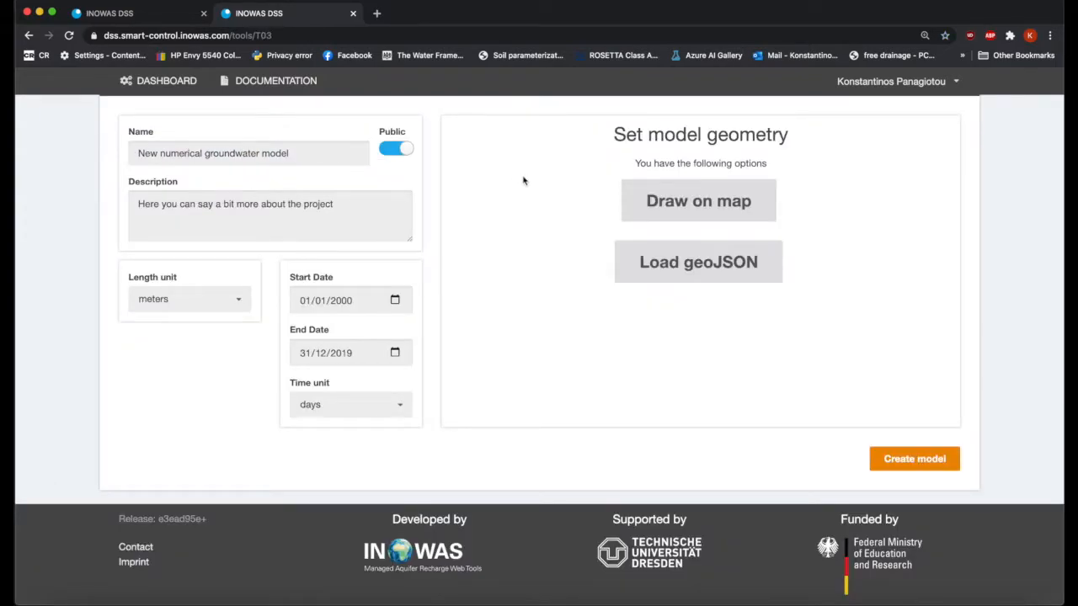
left_click(387, 151)
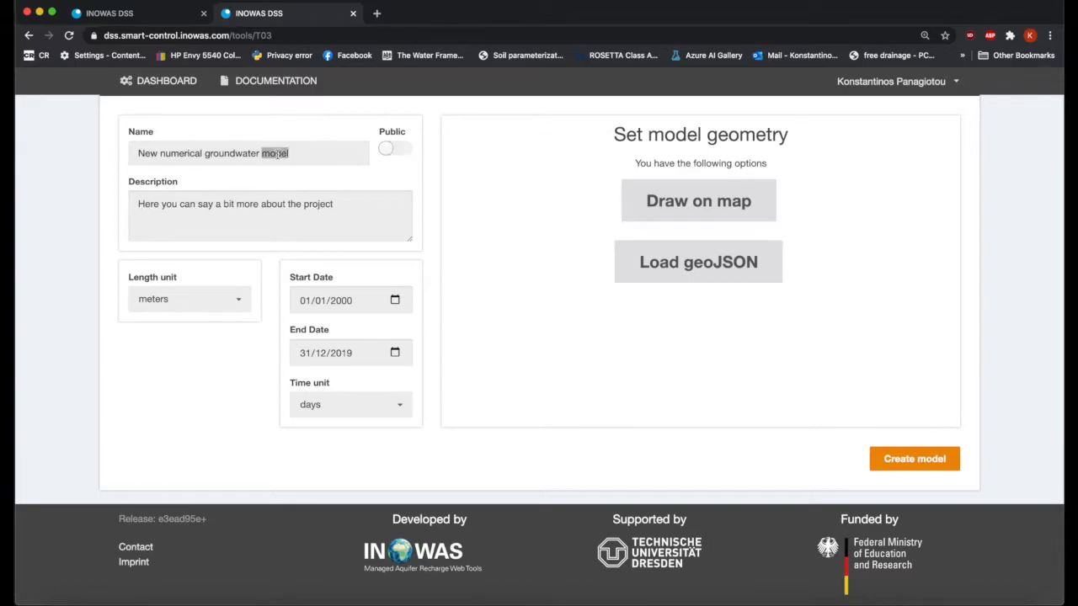
triple_click(278, 154)
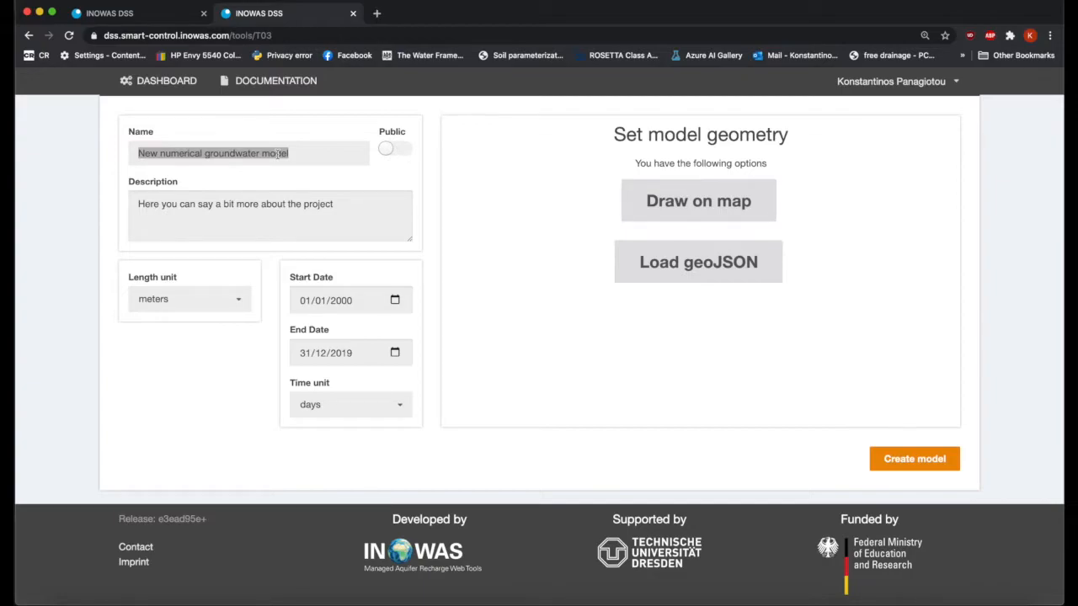
type("VIDE")
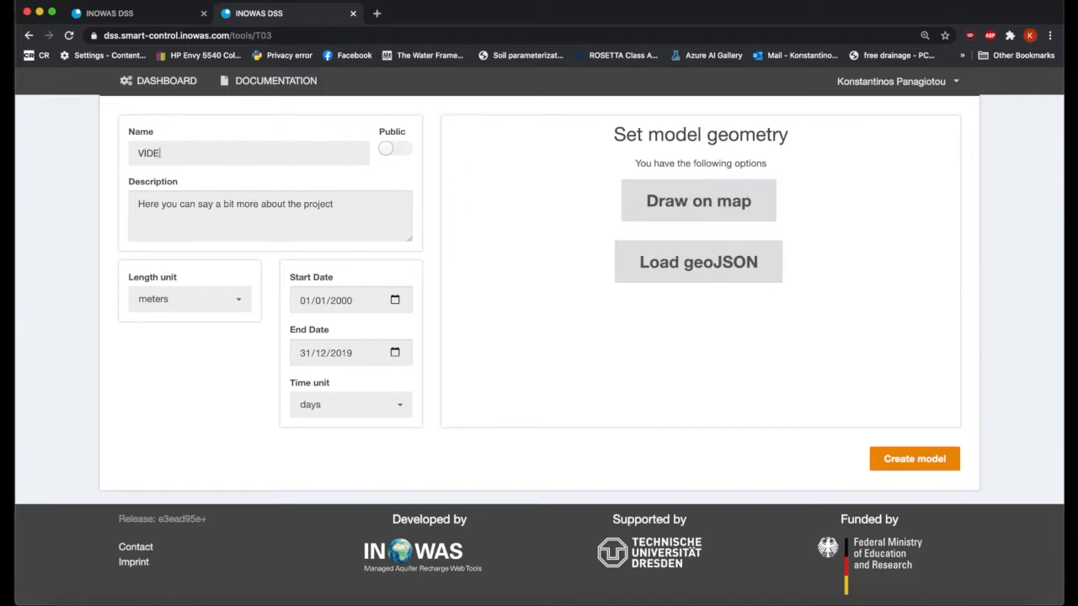
type("O FOR EZOUSA CATCHMENT")
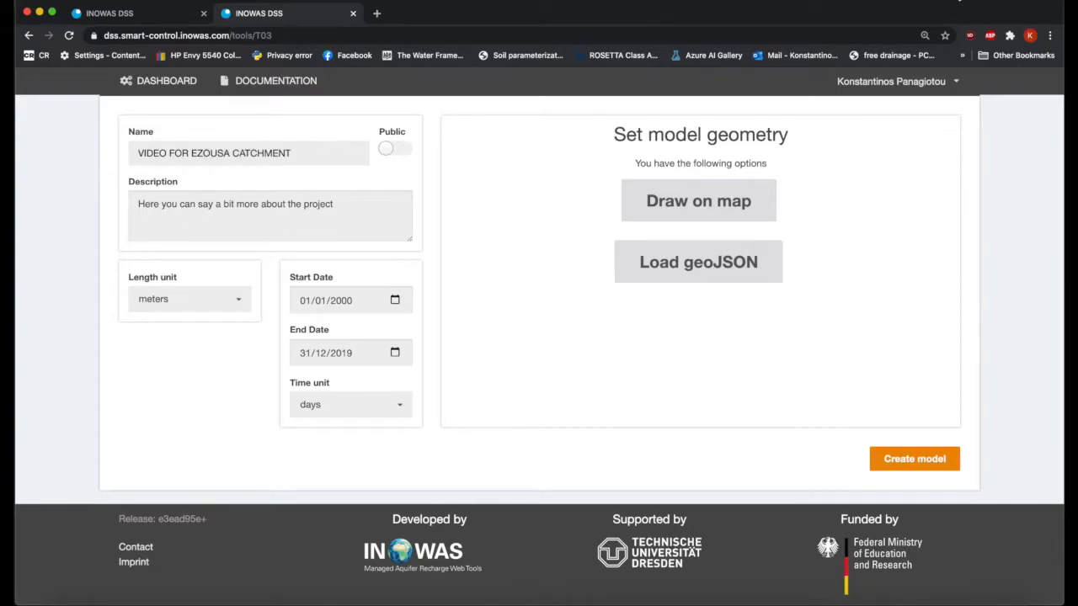
left_click(958, 0)
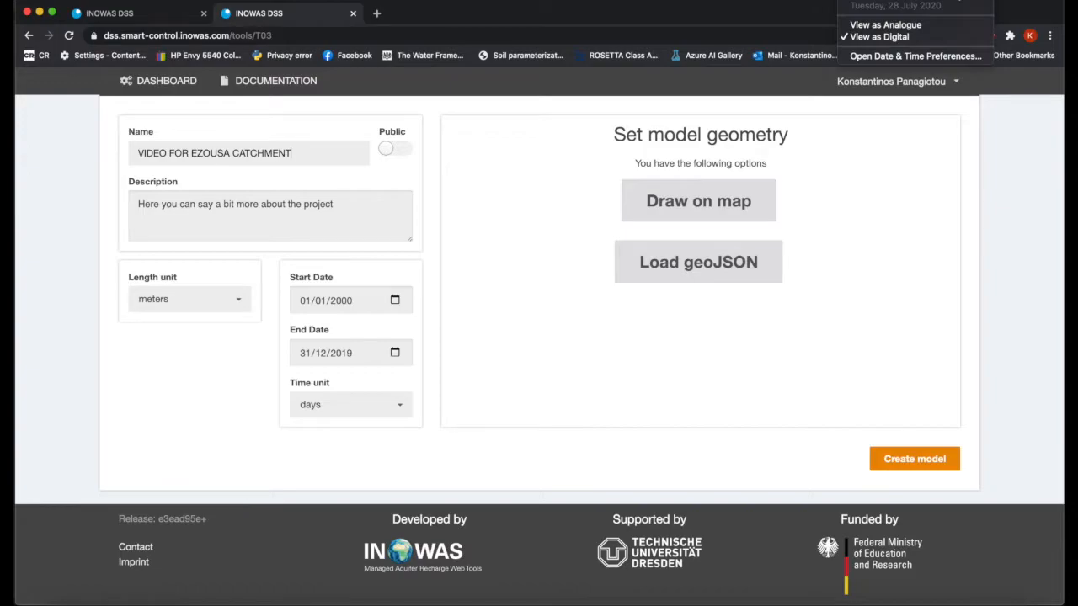
left_click(330, 154)
type("28")
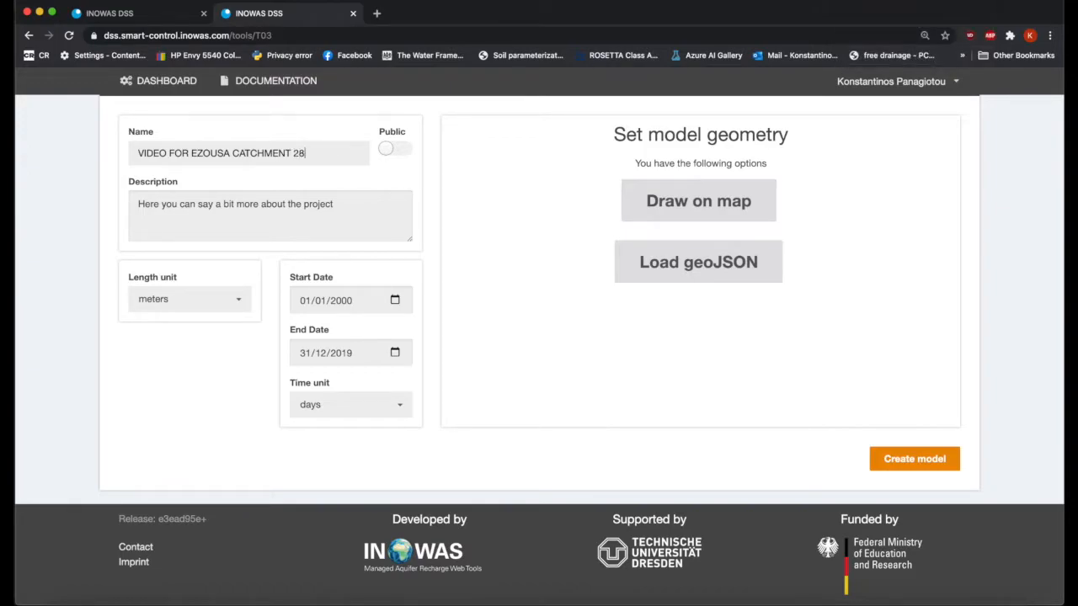
type("/7/2020")
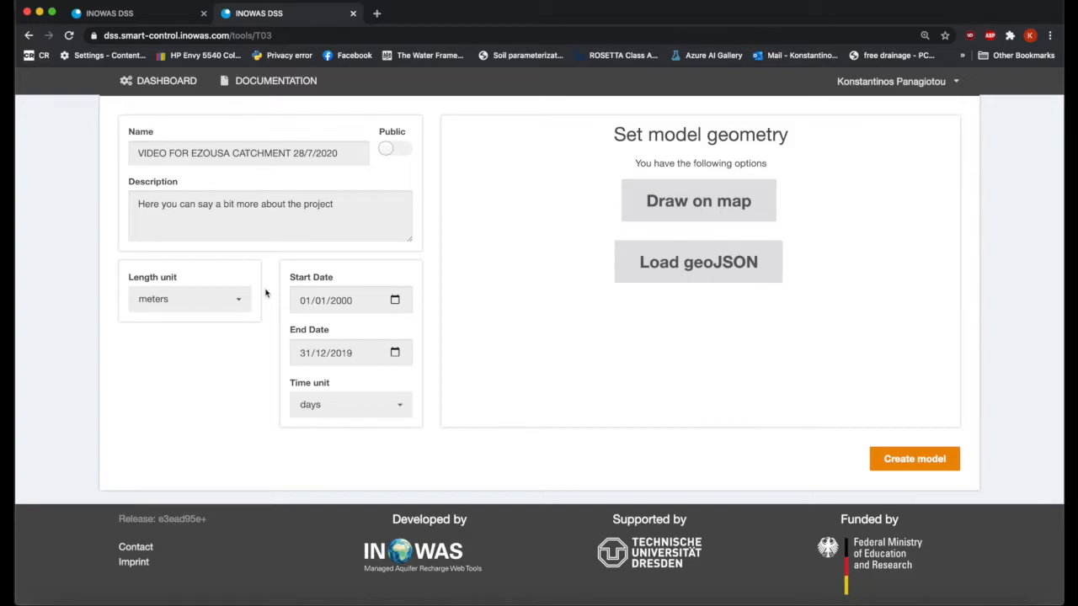
left_click(355, 409)
left_click(422, 395)
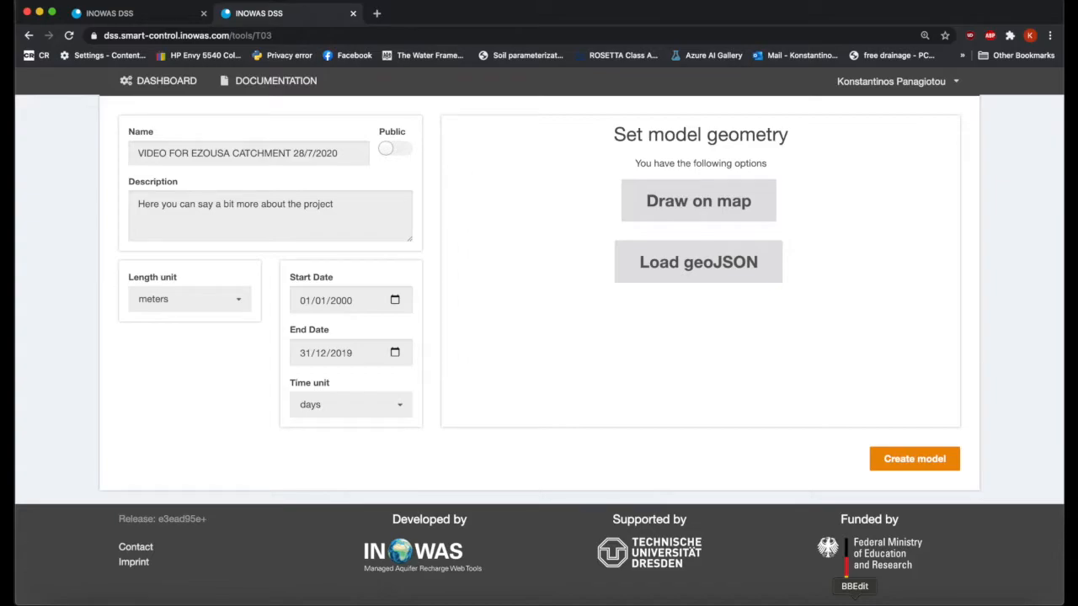
Look up the time discretization dates in COMMENTS.txt in BBEdit, and set the model's start date to 01/10/2002 in Chrome.
left_click(855, 596)
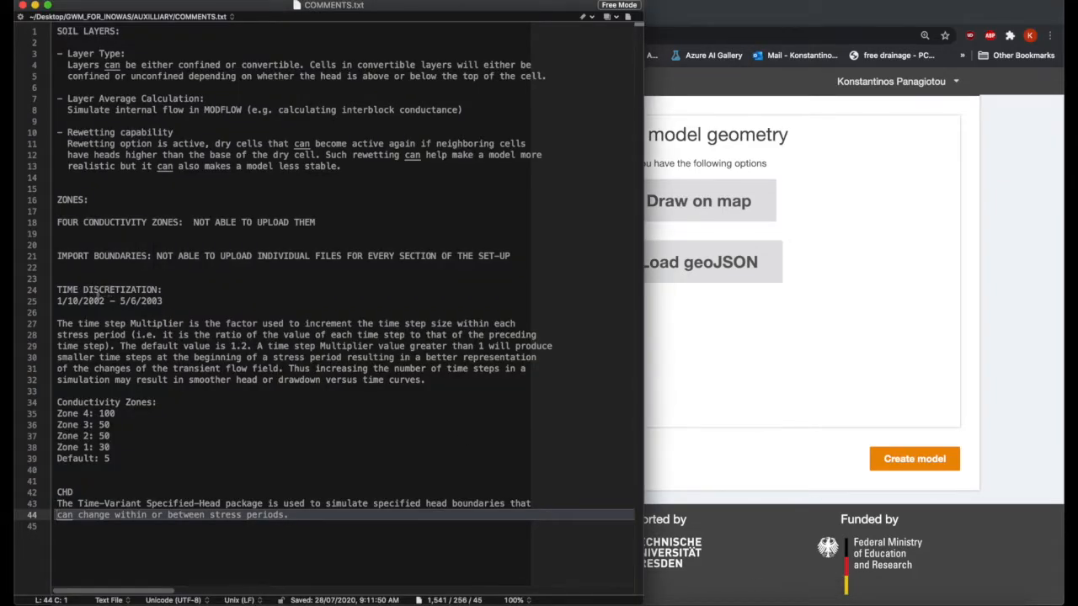
left_click(104, 300)
left_click_drag(105, 301, 74, 300)
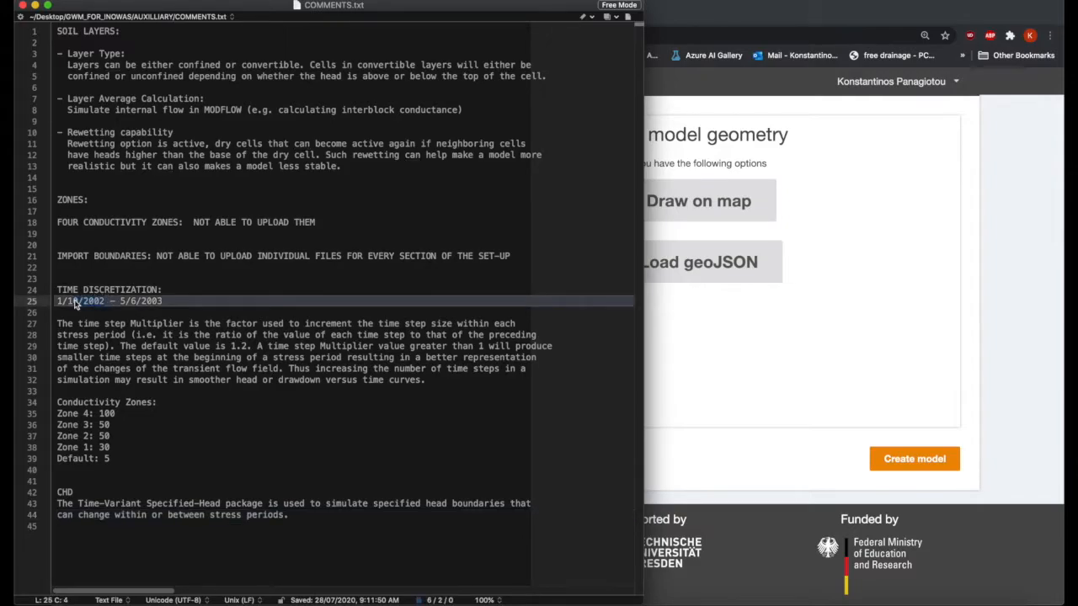
key("super+a")
left_click_drag(57, 300, 72, 301)
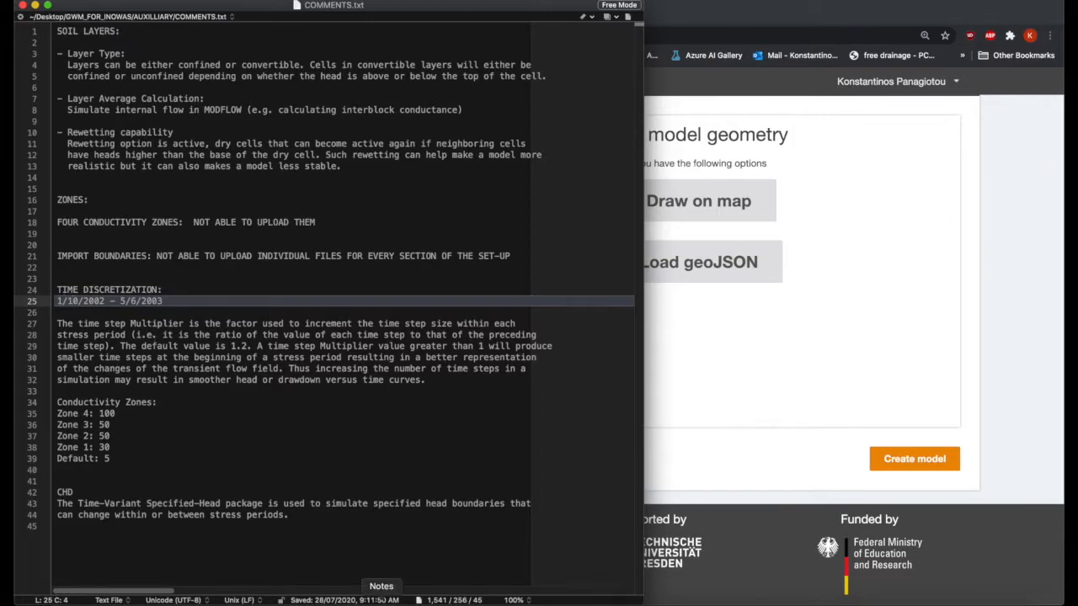
left_click(410, 602)
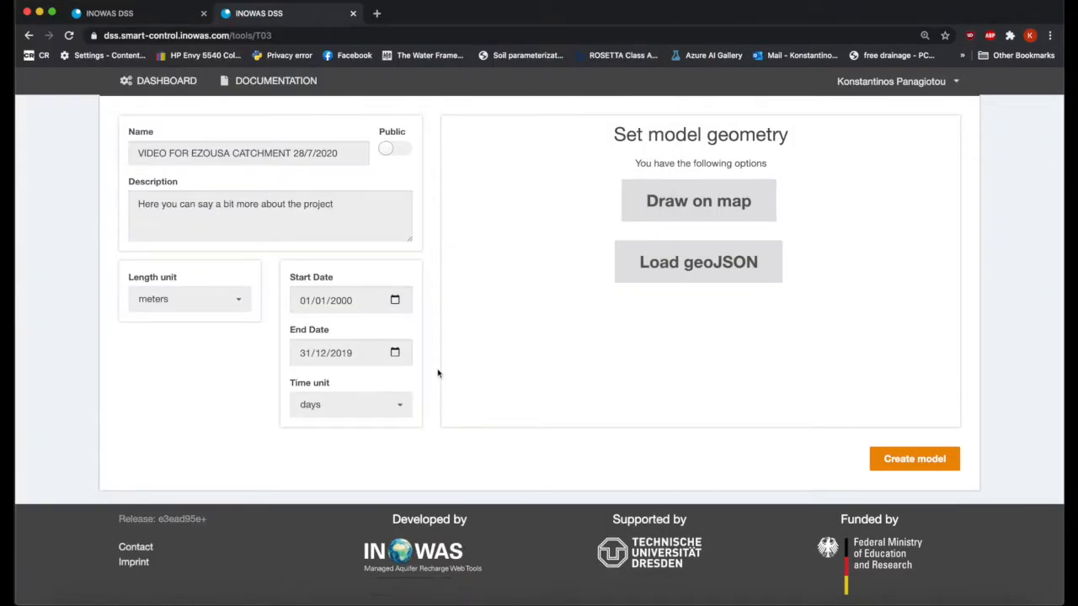
left_click(396, 300)
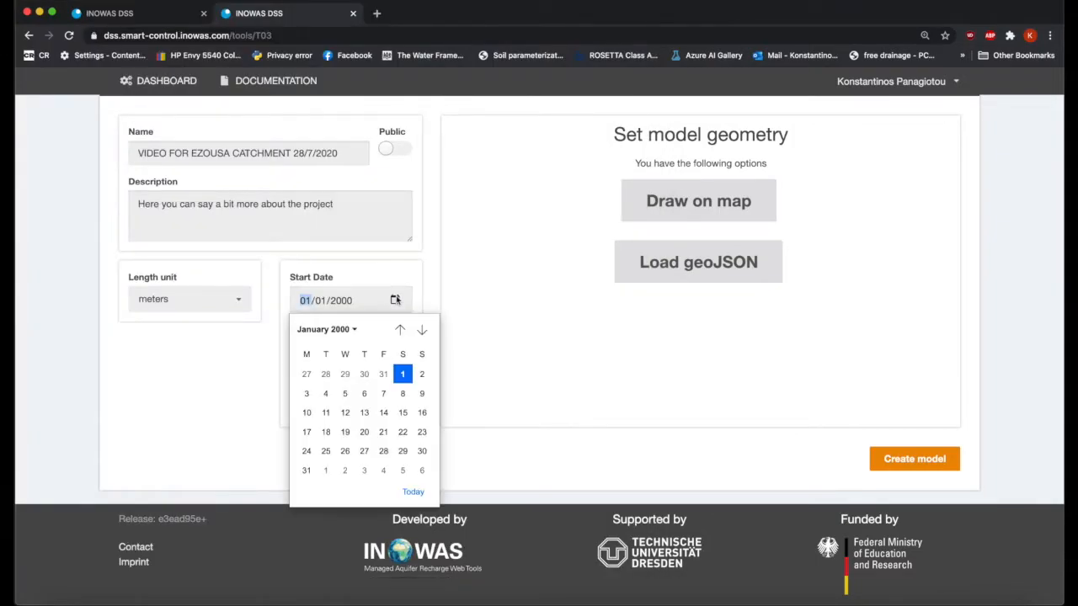
left_click(356, 331)
scroll(328, 445, "down", 2)
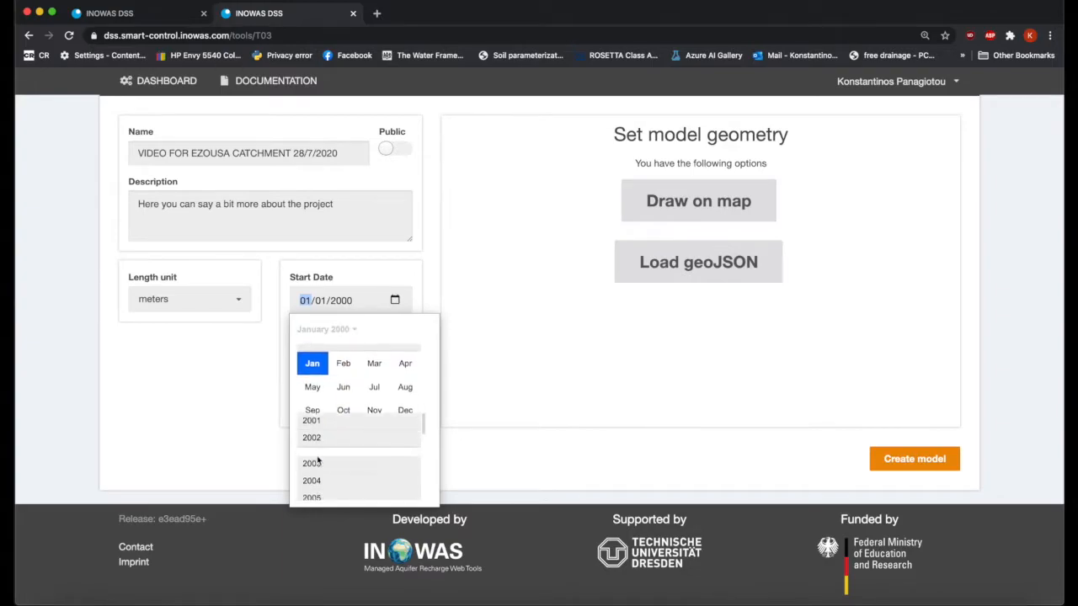
left_click(341, 426)
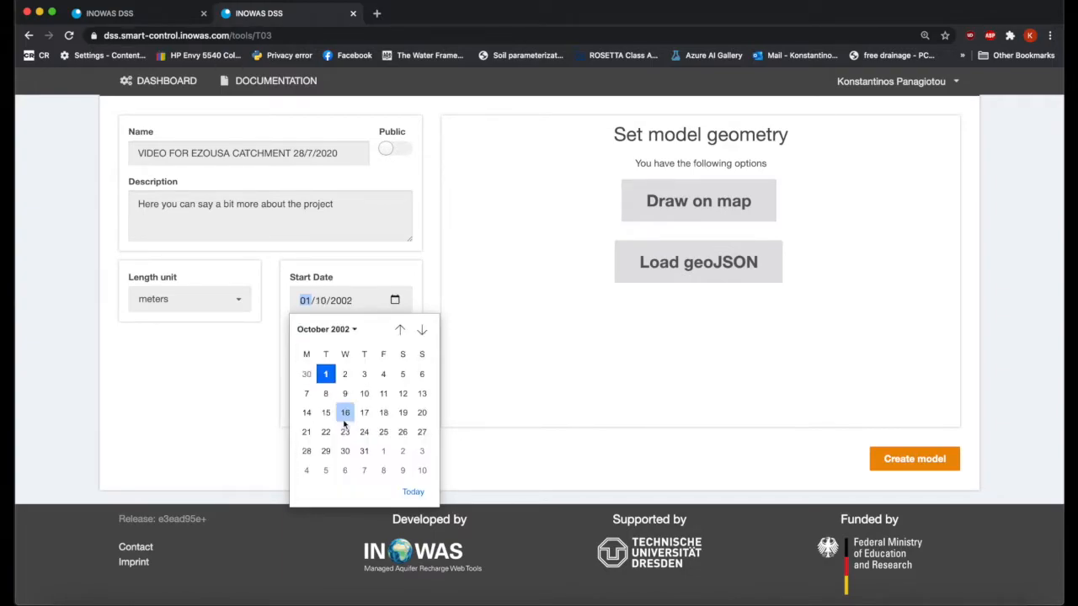
left_click(463, 371)
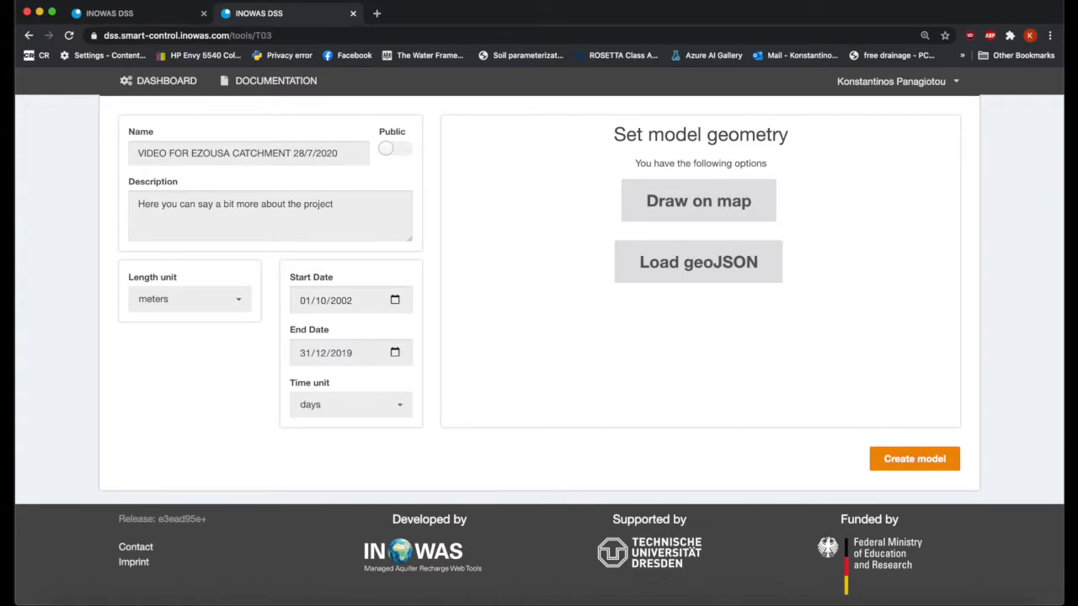
Check the time discretization dates in COMMENTS.txt in BBEdit, and set the model's end date to 05/06/2003 in Chrome.
left_click(855, 600)
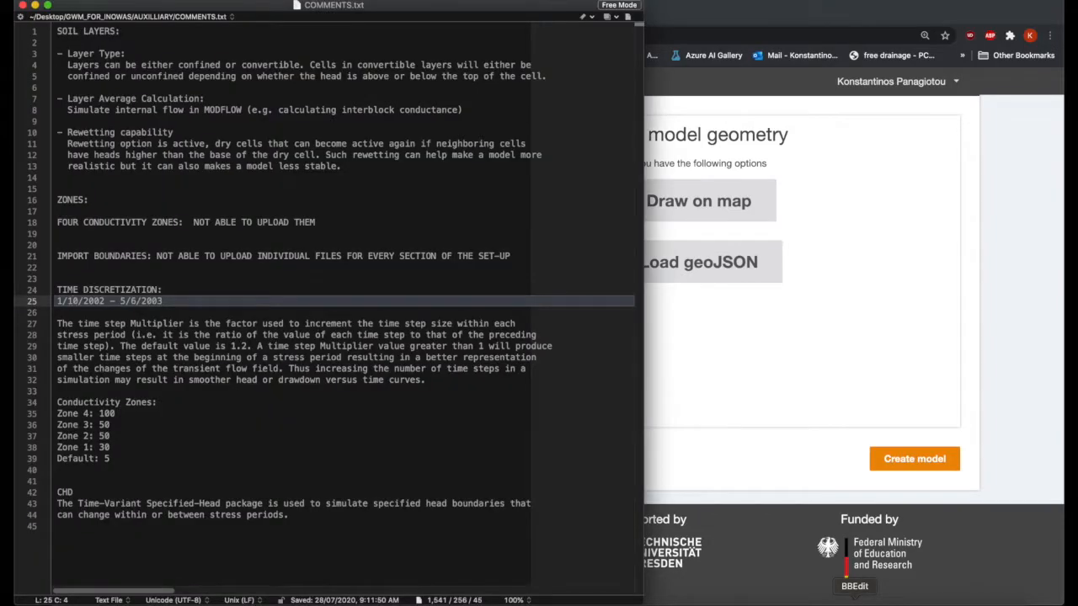
left_click(410, 599)
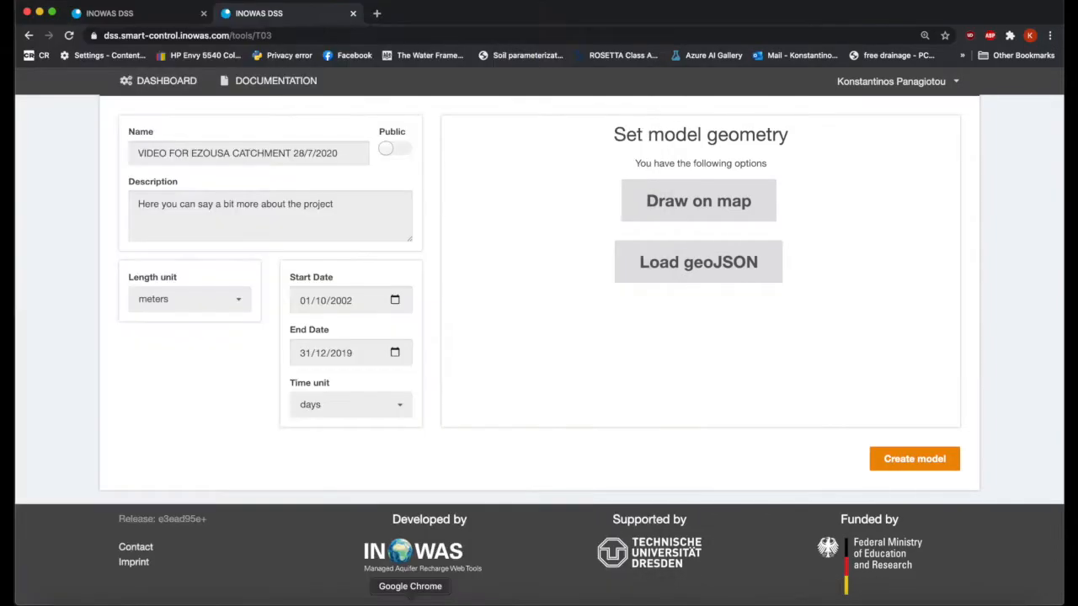
left_click(394, 353)
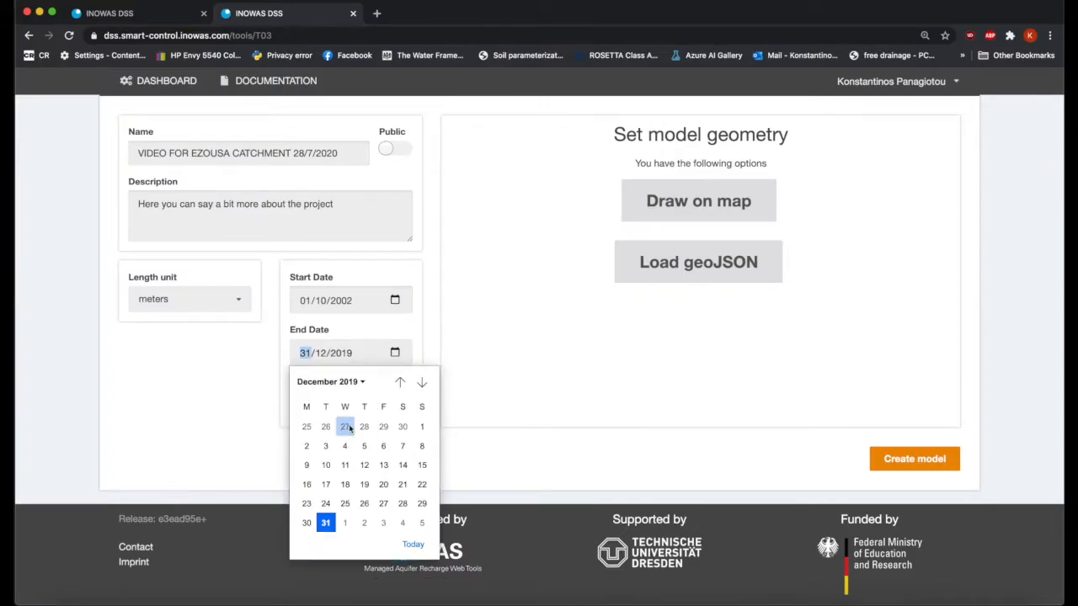
left_click(346, 381)
scroll(345, 405, "up", 10)
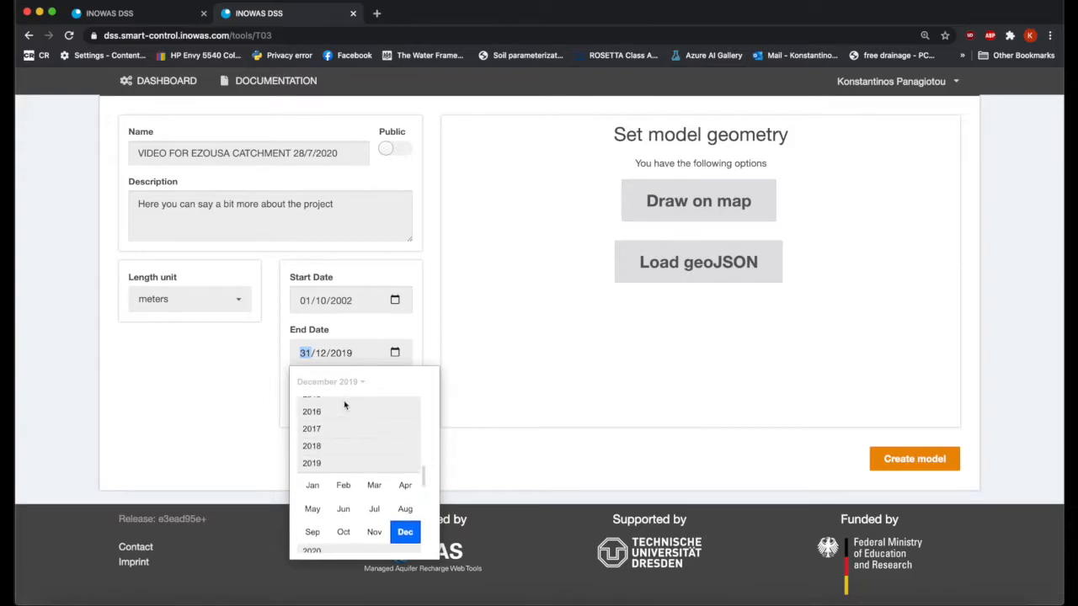
scroll(344, 405, "up", 2)
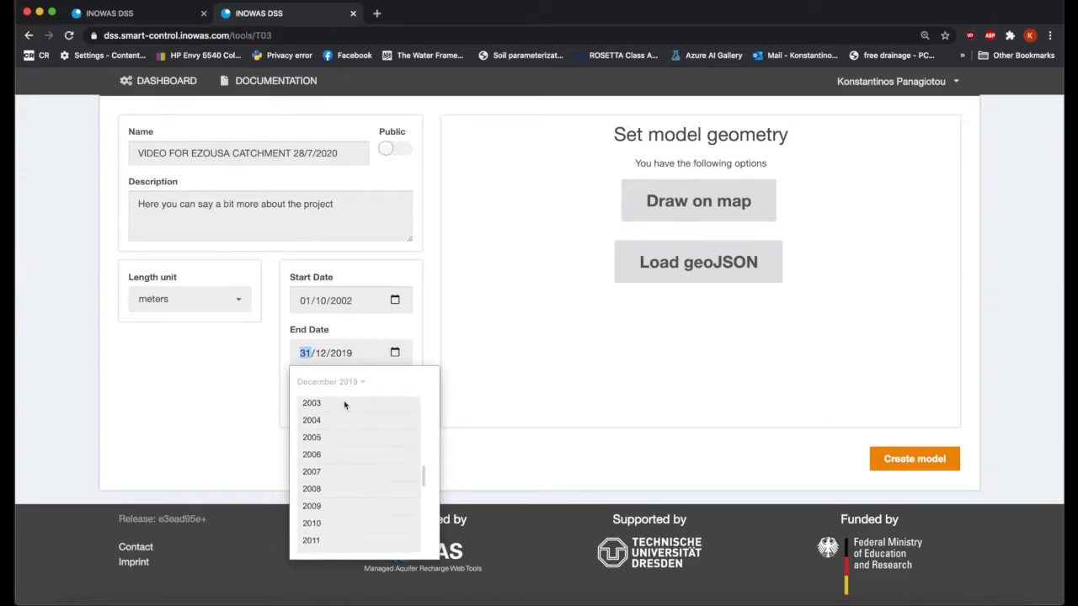
left_click(345, 404)
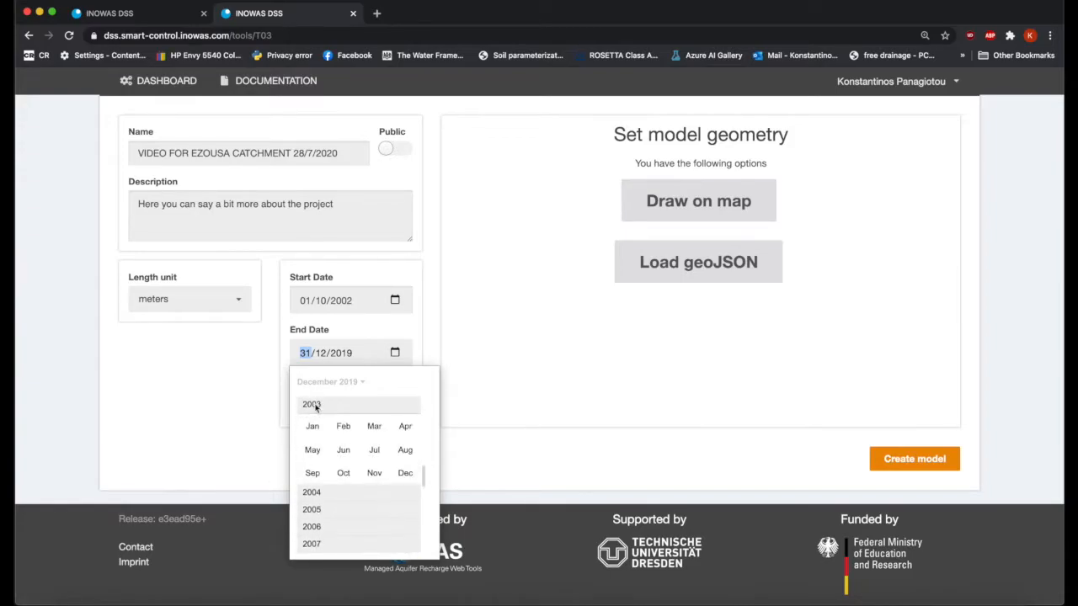
left_click(344, 450)
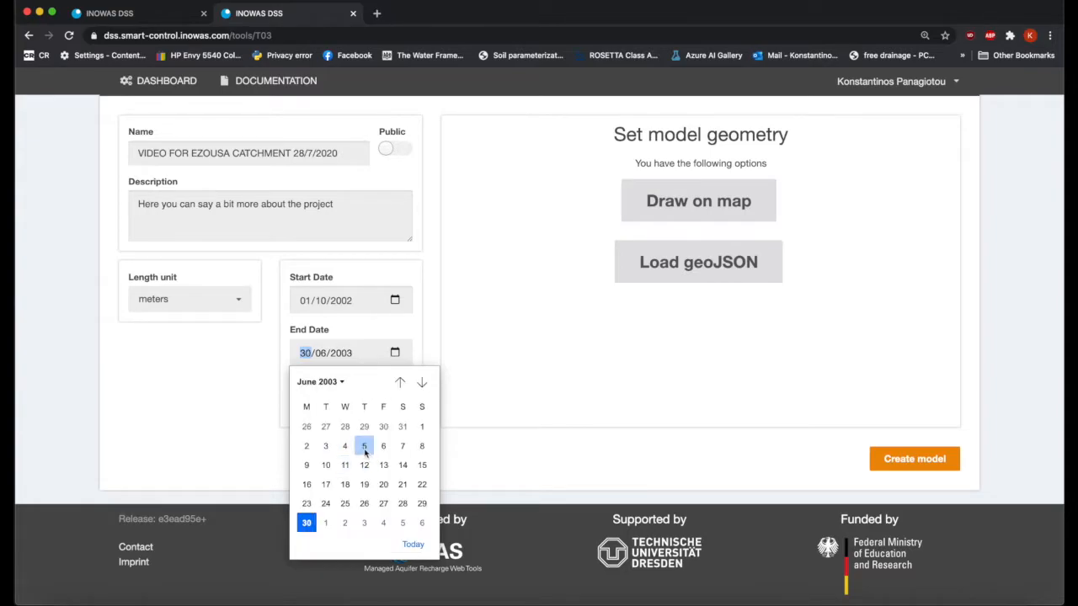
left_click(364, 446)
left_click(395, 440)
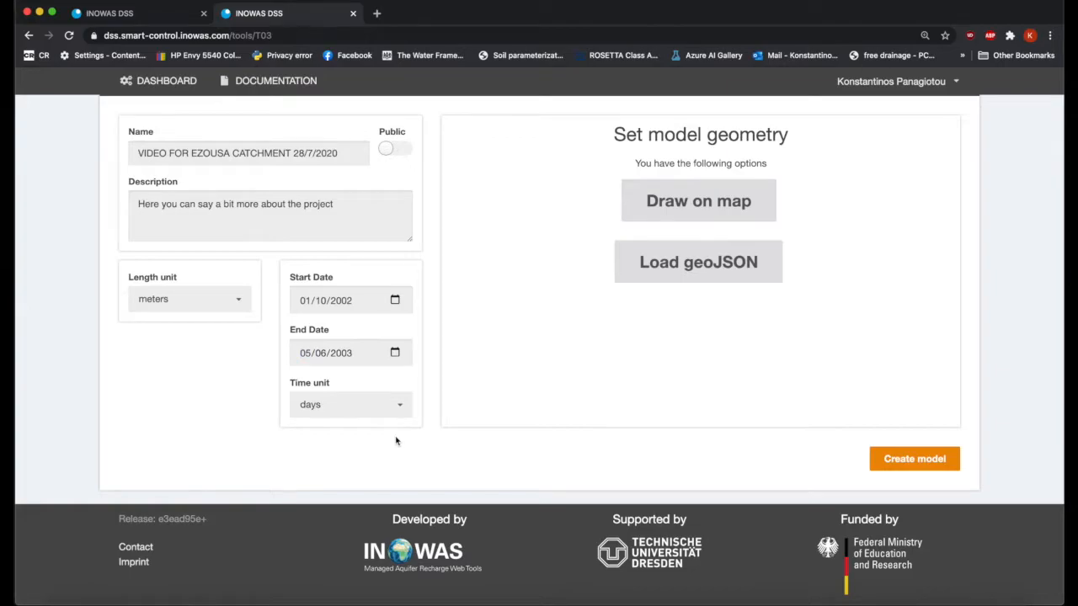
Load the model geometry from the file ENTIRE_DOMAIN_Polygon.geojson and apply it.
scroll(395, 440, "up", 1)
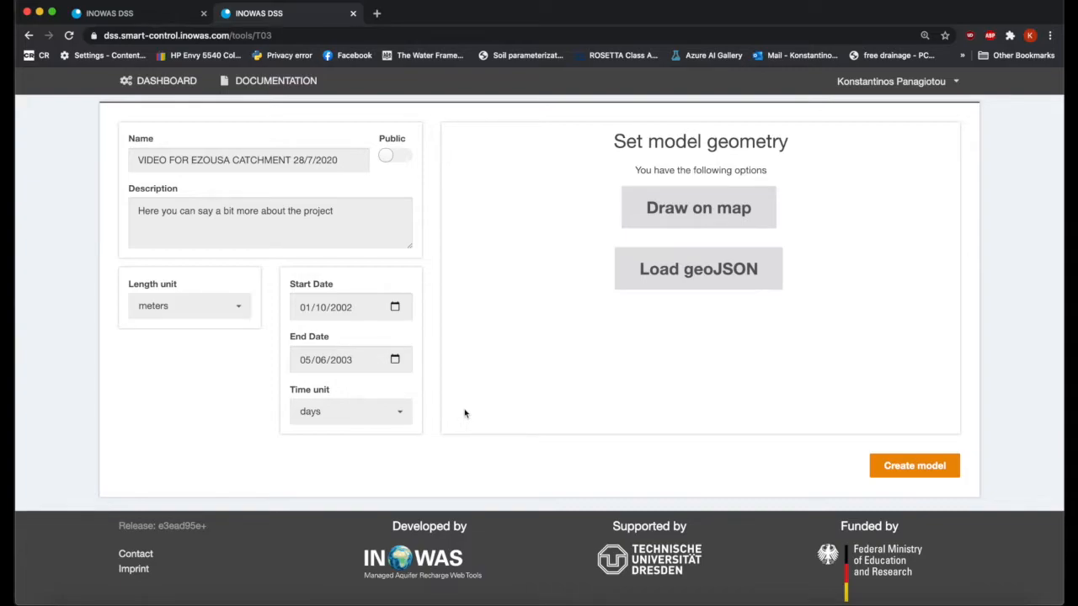
left_click(694, 285)
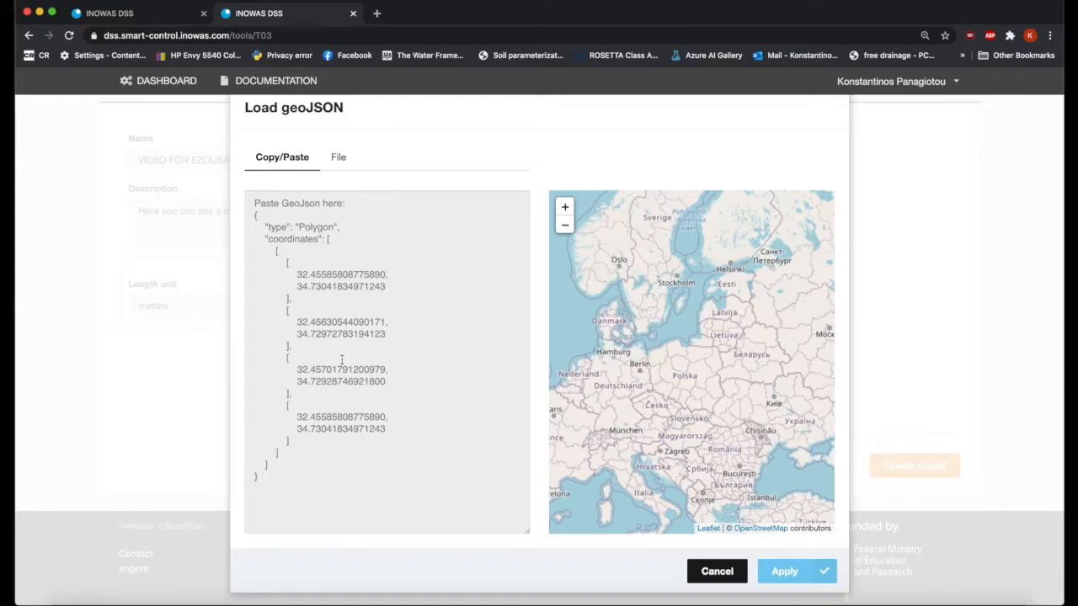
left_click(339, 160)
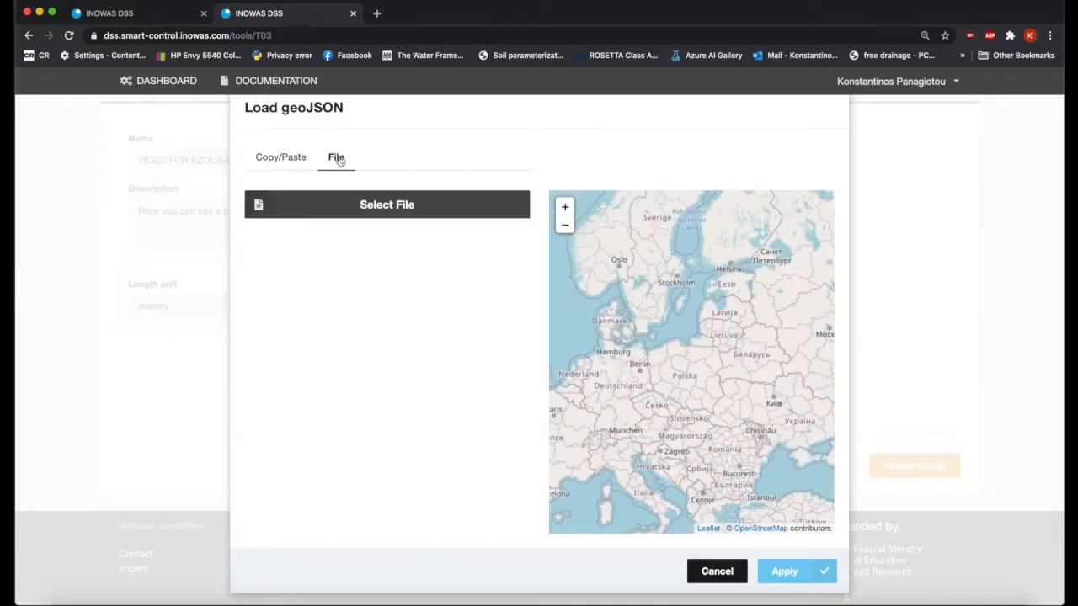
left_click(399, 214)
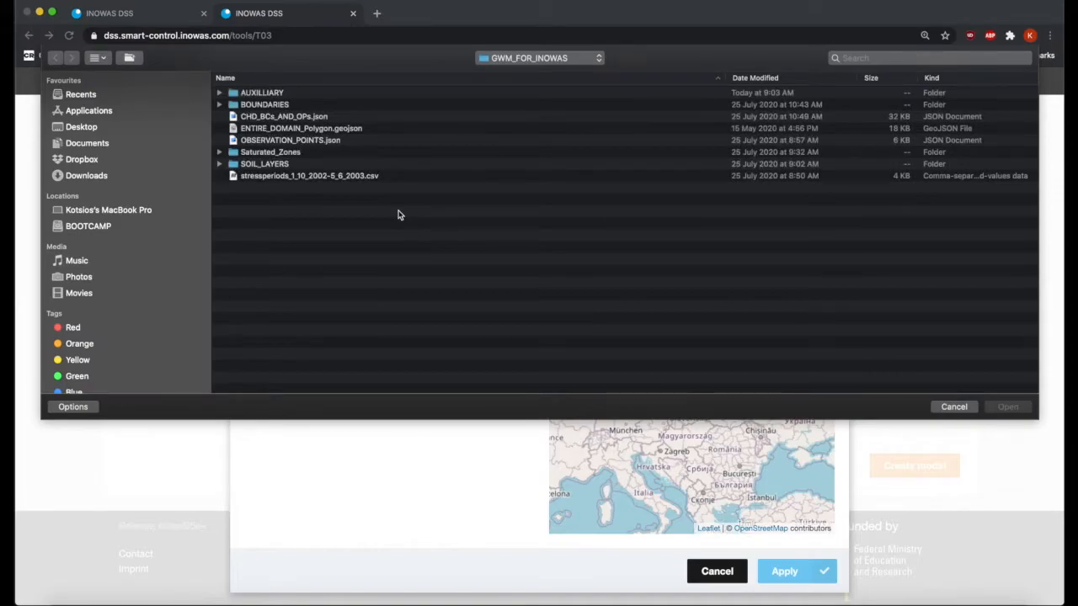
left_click(314, 131)
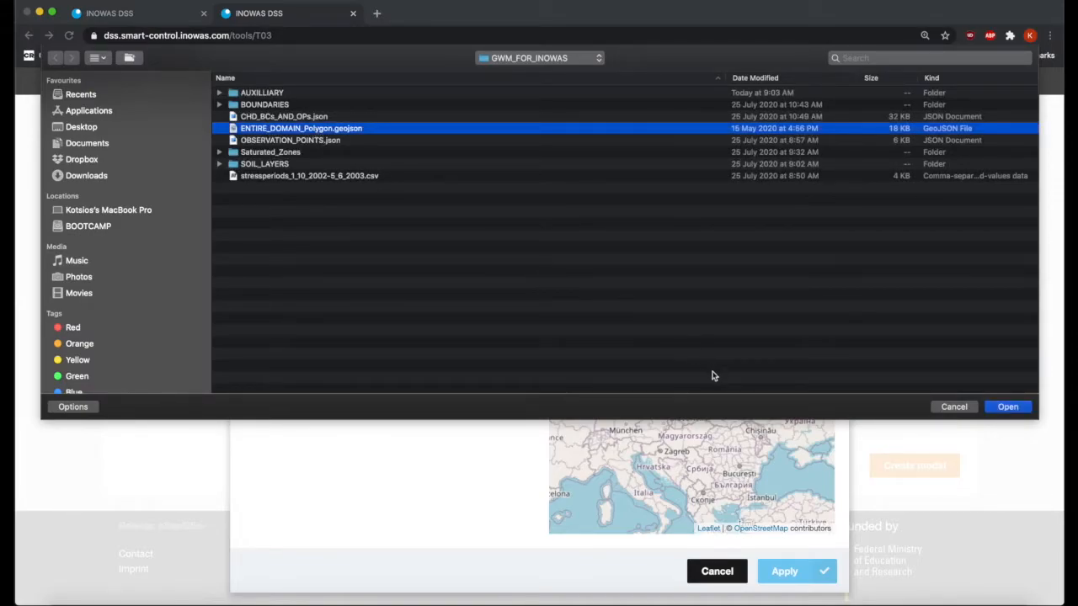
left_click(1002, 411)
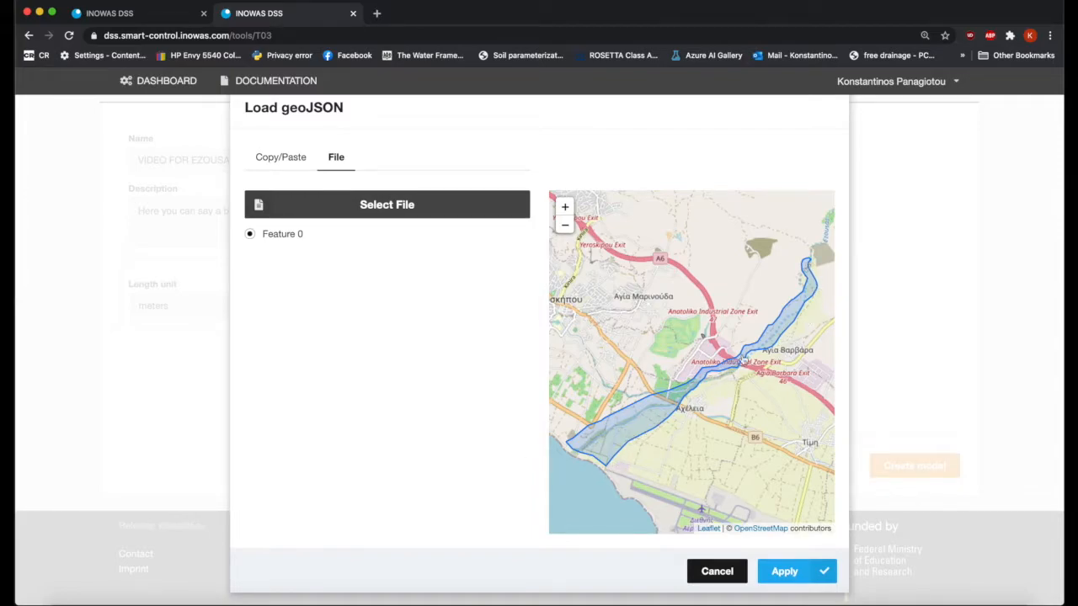
left_click(776, 572)
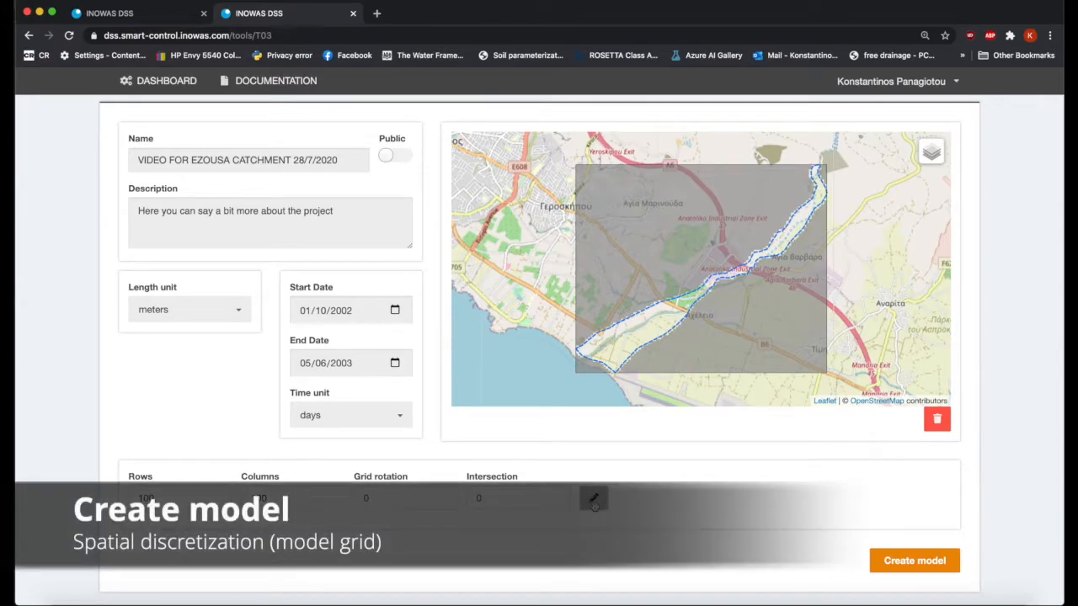
Edit the grid properties by grid size, setting 150 rows and 150 columns.
left_click(593, 498)
left_click(340, 237)
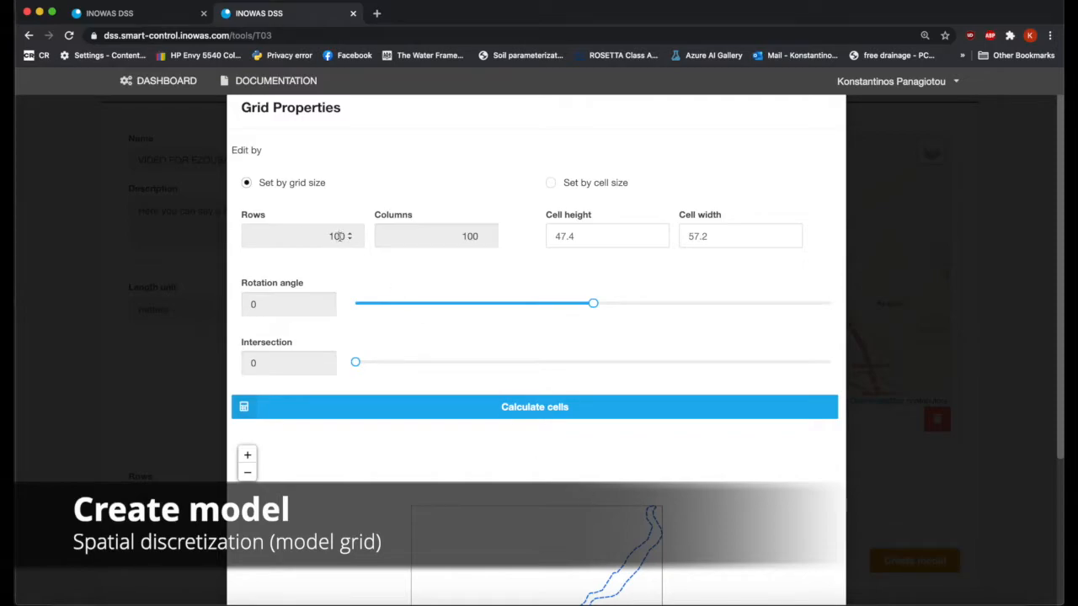
key("BackSpace")
type("5")
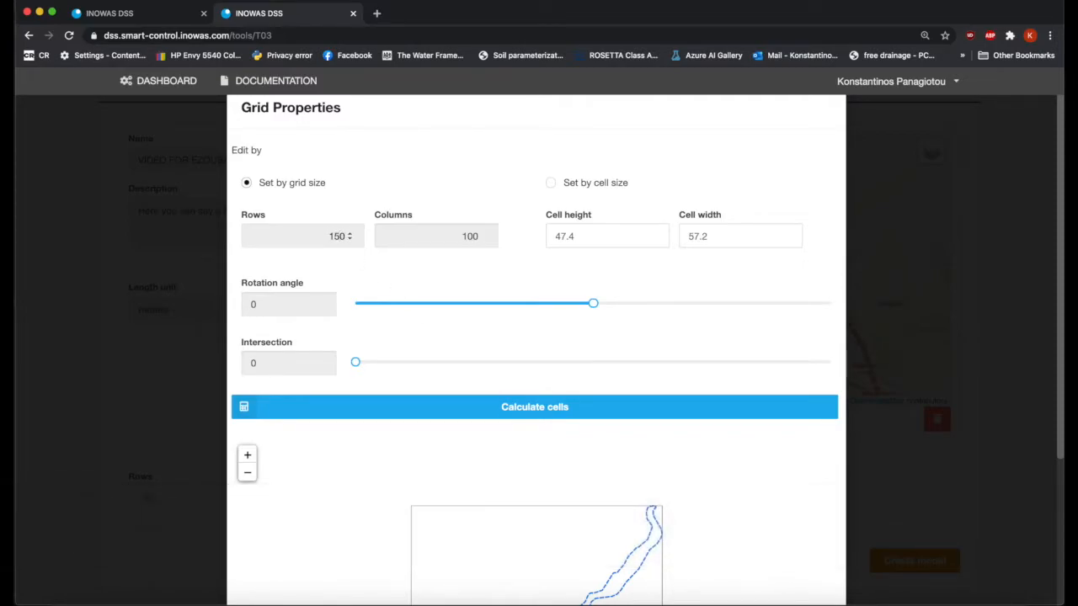
left_click(472, 237)
key("BackSpace")
type("5")
left_click(823, 276)
Calculate and apply the grid cells with zero rotation and intersection, and create the model.
scroll(826, 264, "down", 3)
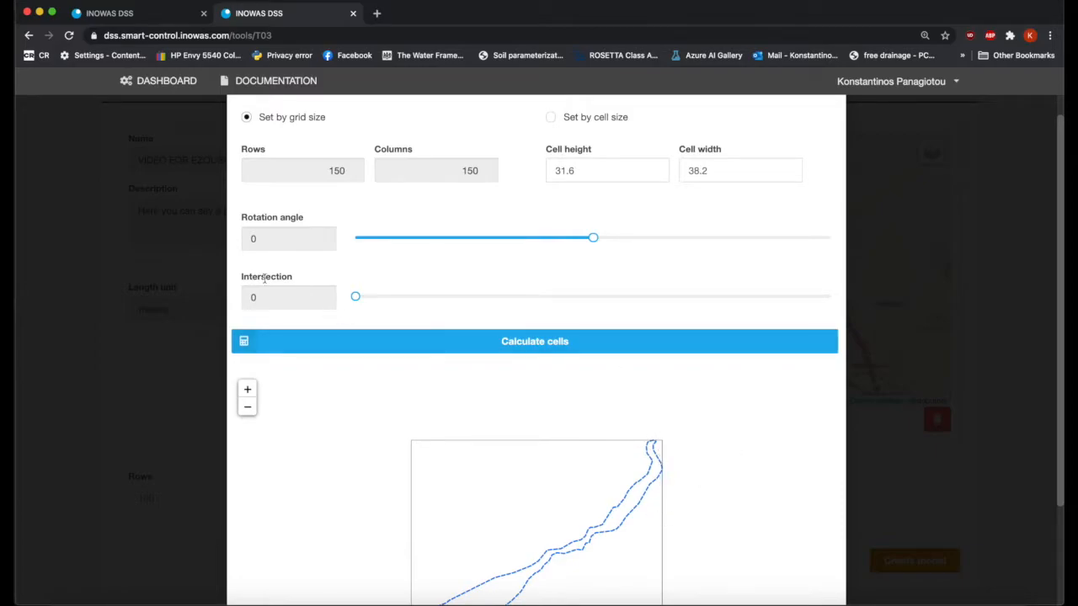
scroll(236, 258, "down", 2)
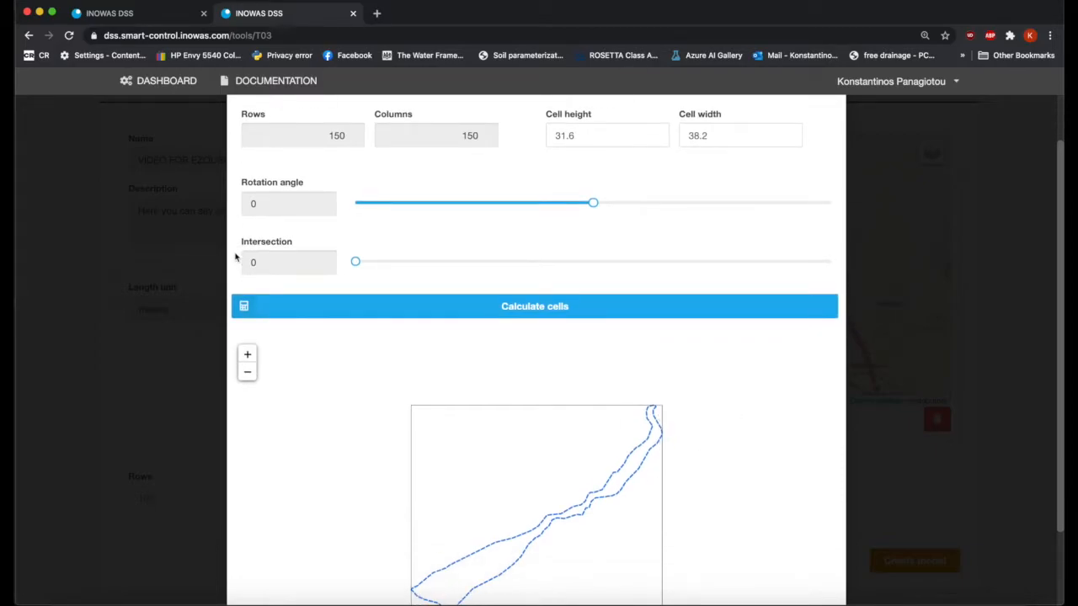
scroll(236, 258, "up", 3)
scroll(236, 258, "down", 3)
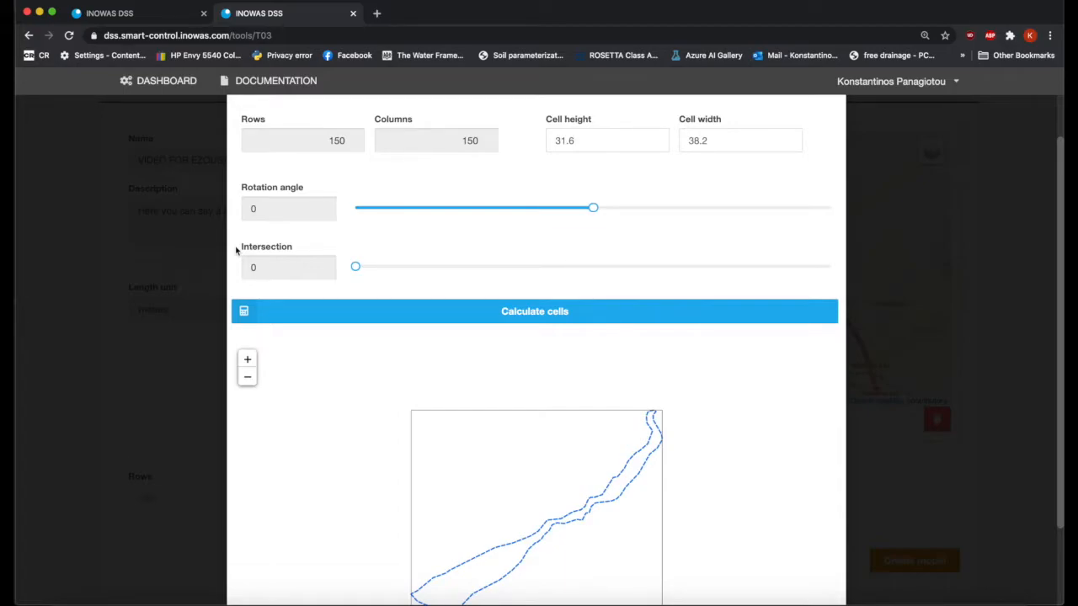
scroll(236, 250, "down", 1)
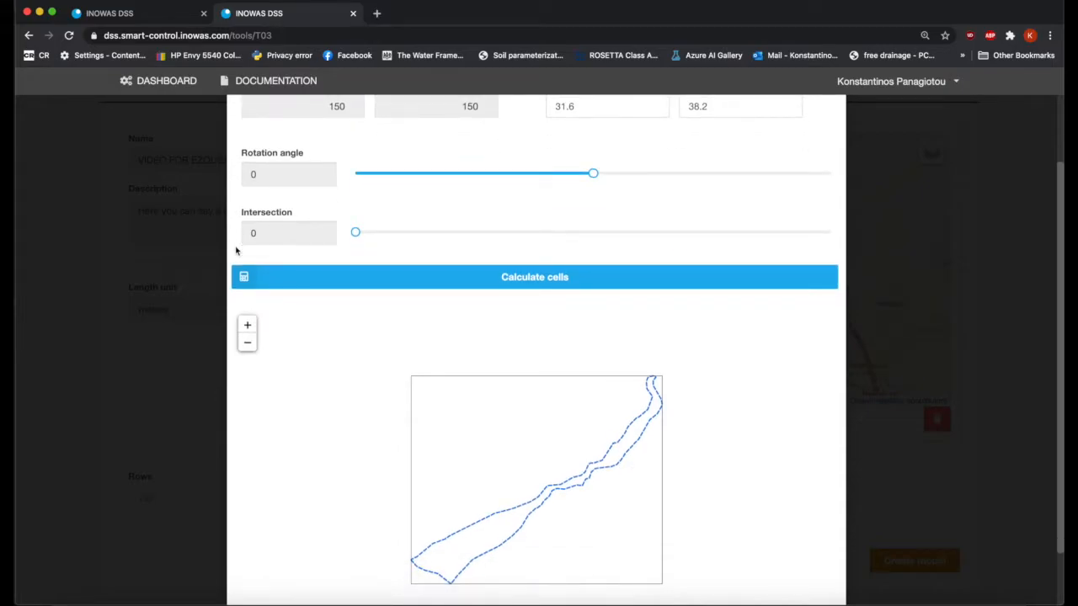
left_click(552, 280)
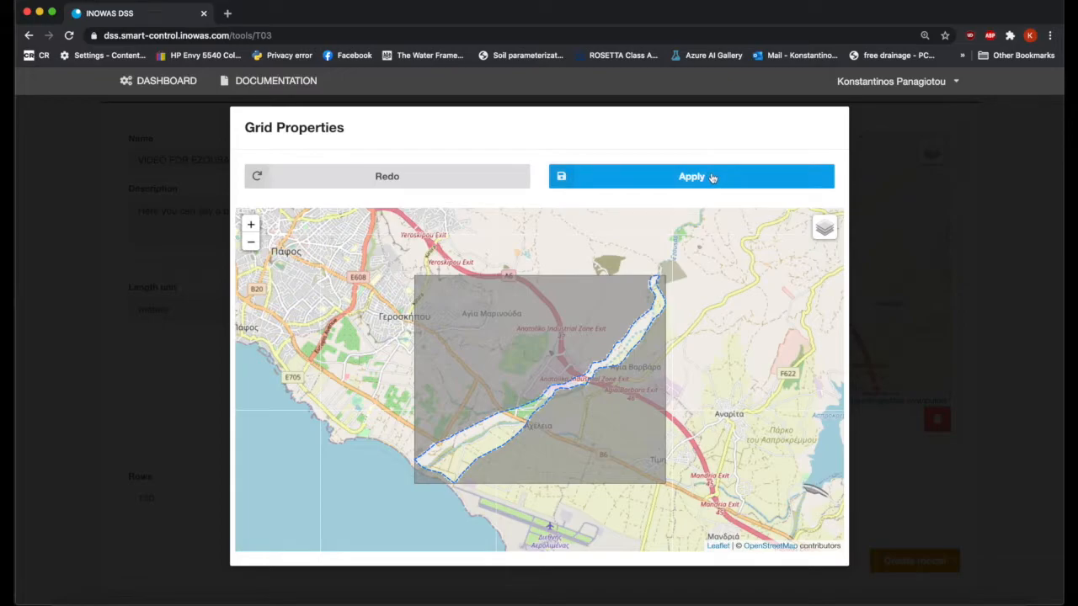
left_click(711, 177)
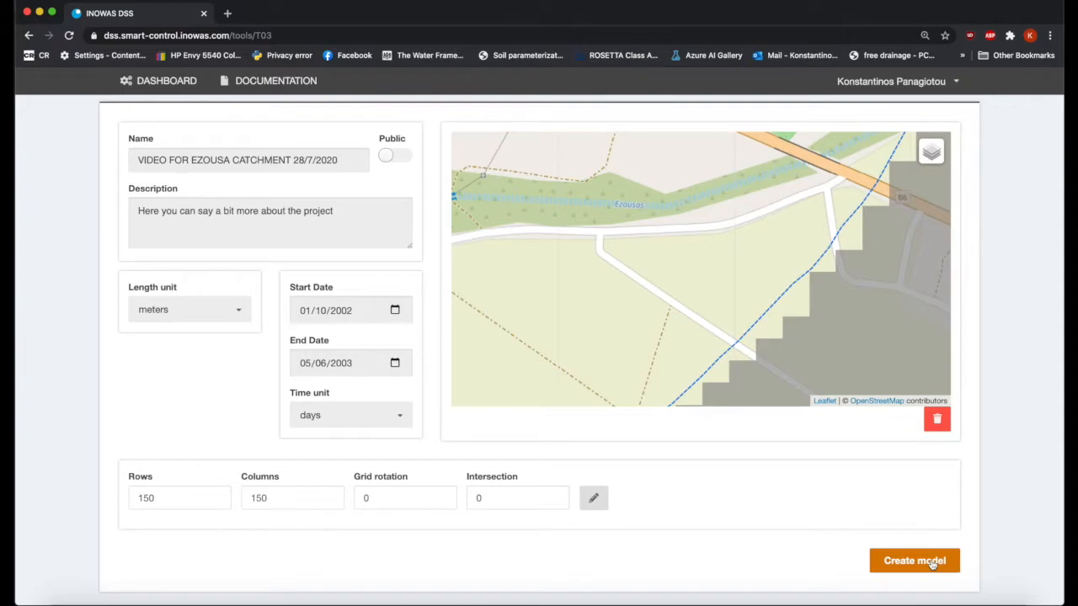
left_click(932, 565)
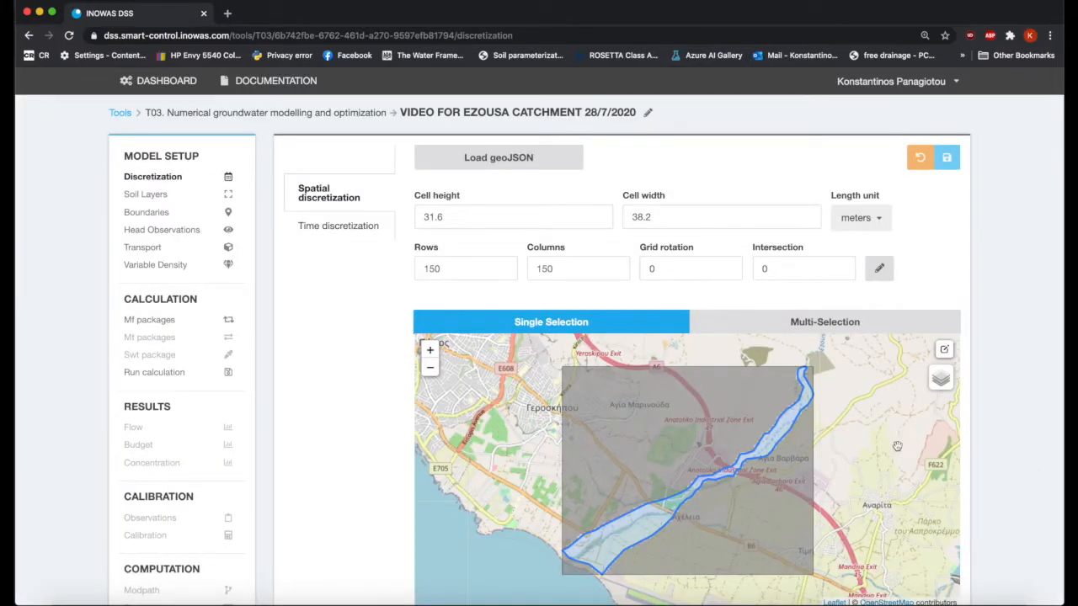
Examine on the spatial discretization map how the grid cells follow the catchment boundary.
left_click_drag(876, 454, 859, 412)
scroll(744, 463, "up", 4)
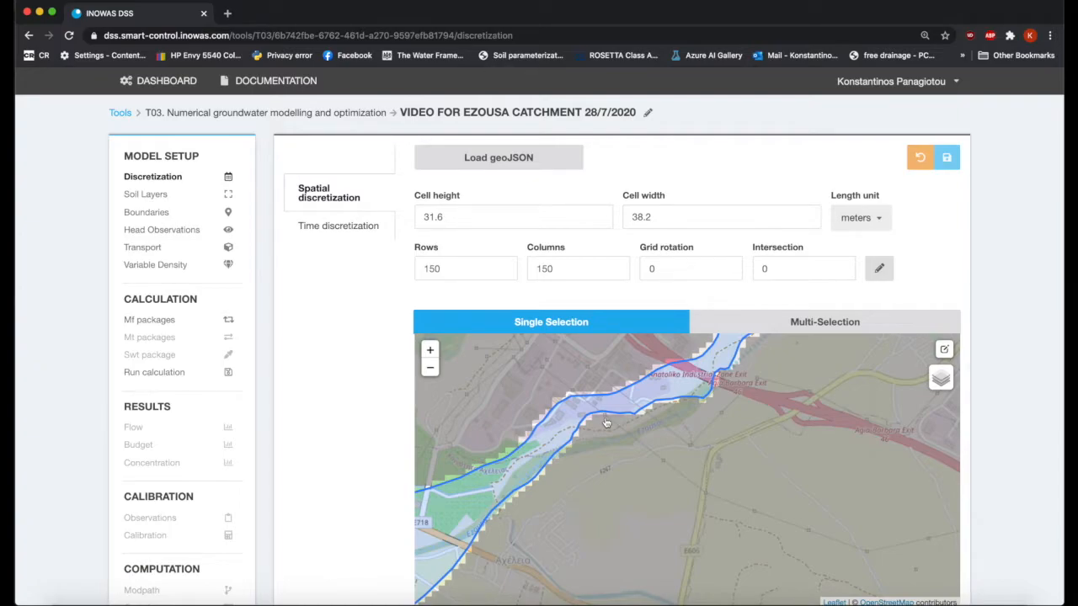
scroll(596, 428, "up", 2)
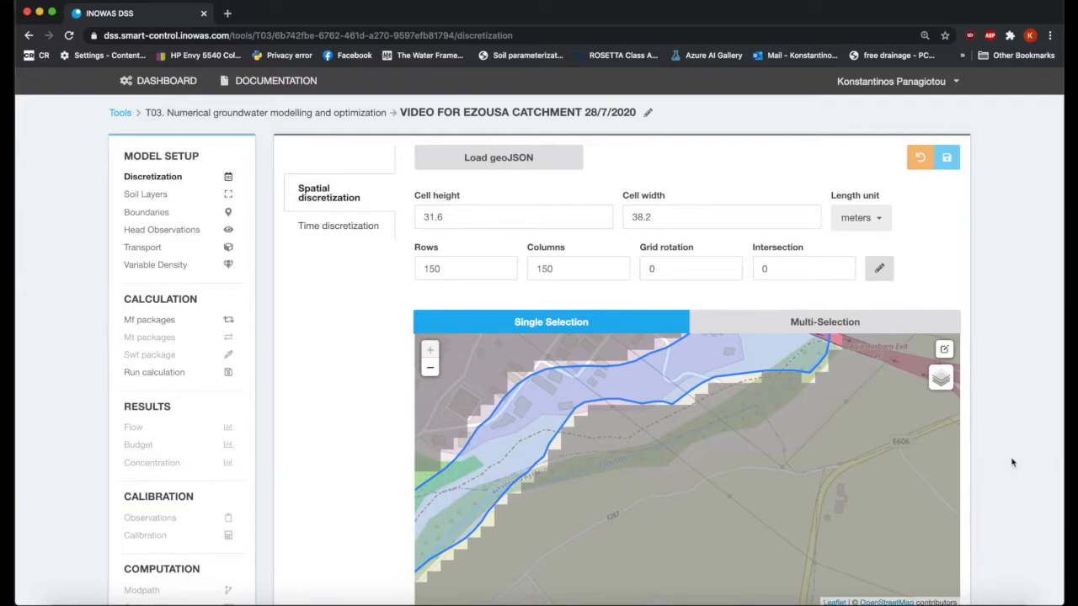
scroll(1013, 462, "down", 5)
scroll(1013, 462, "up", 5)
scroll(386, 366, "down", 1)
scroll(388, 365, "down", 3)
scroll(387, 365, "up", 3)
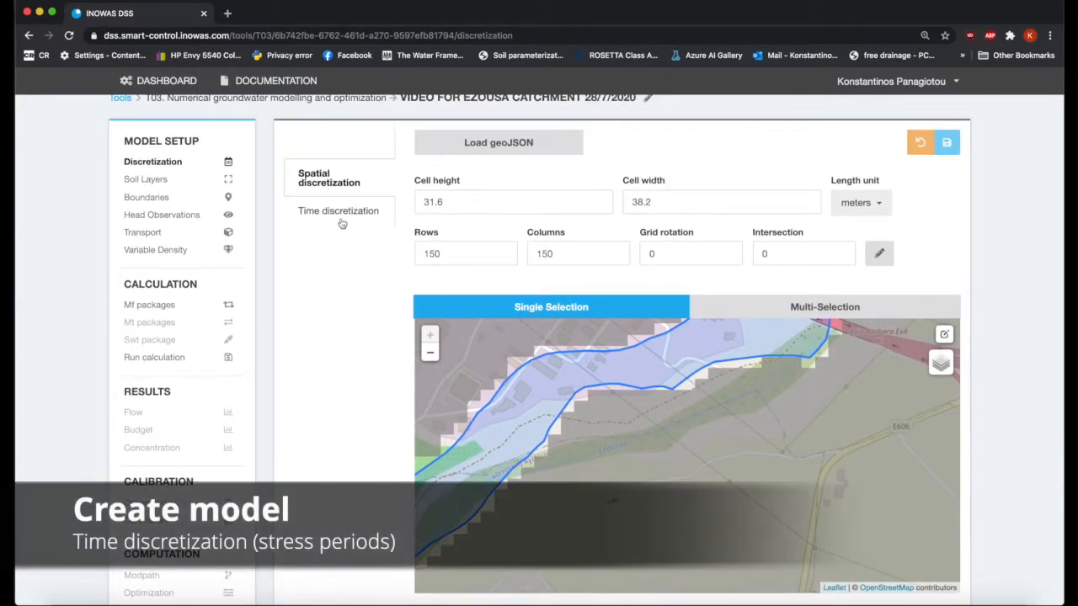
Start a stress period import in the time discretization and choose stressperiods_1_10_2002-5_6_2003.csv as the upload file.
left_click(341, 215)
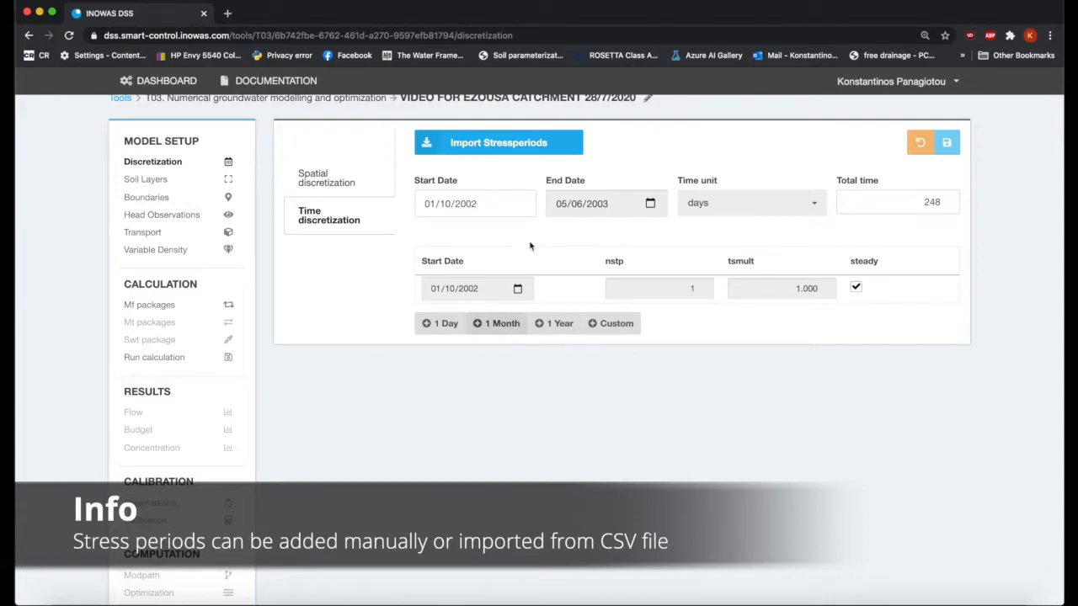
left_click(522, 145)
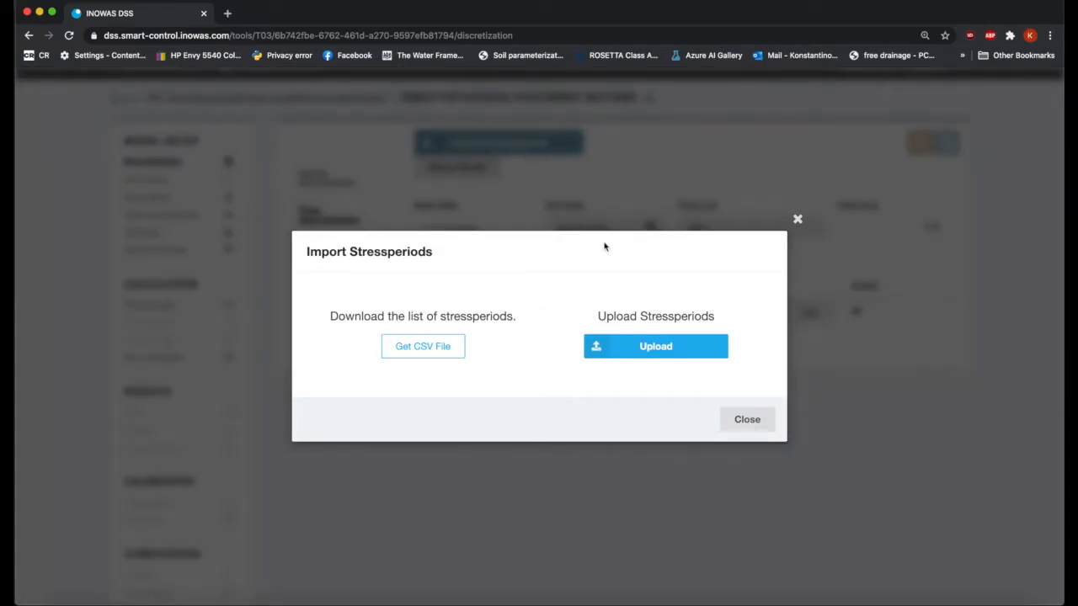
left_click(666, 347)
left_click(293, 339)
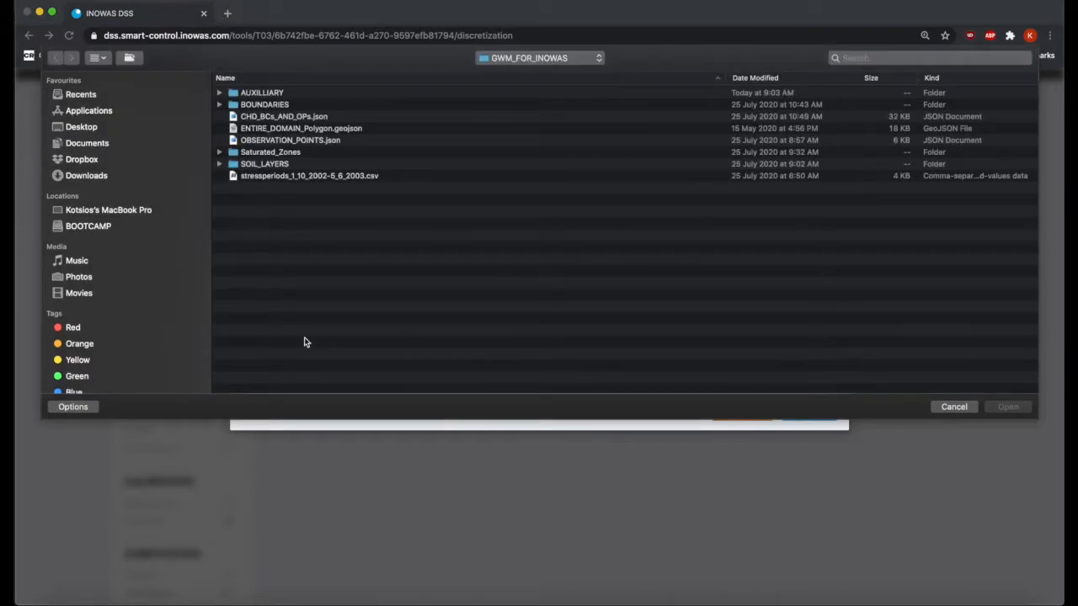
left_click(314, 175)
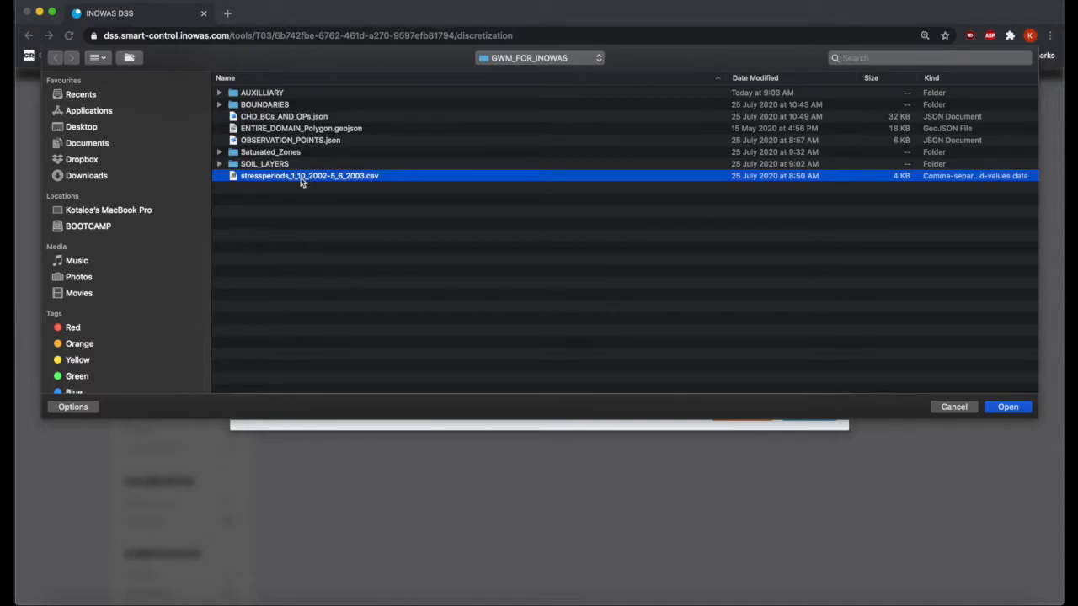
left_click(1008, 408)
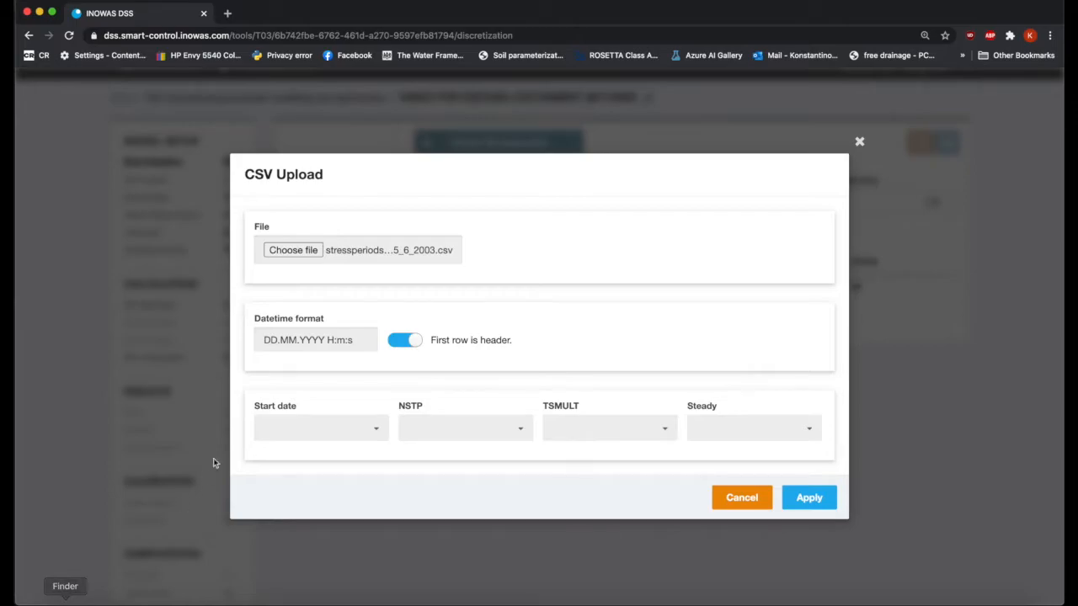
Open stressperiods_1_10_2002-5_6_2003.csv from Finder in BBEdit to view its contents.
left_click(64, 604)
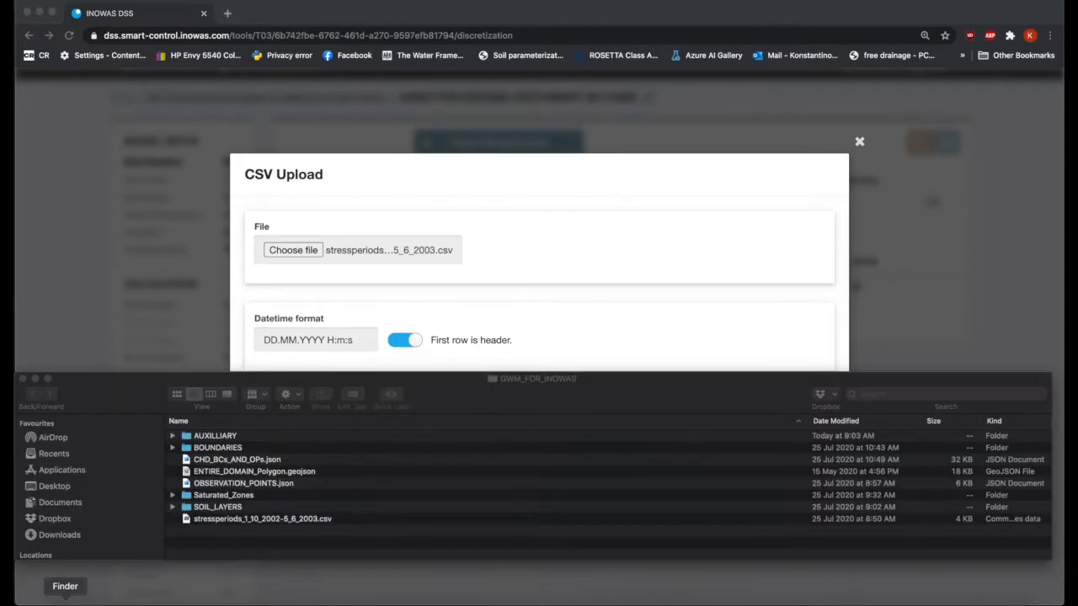
left_click(246, 520)
right_click(245, 520)
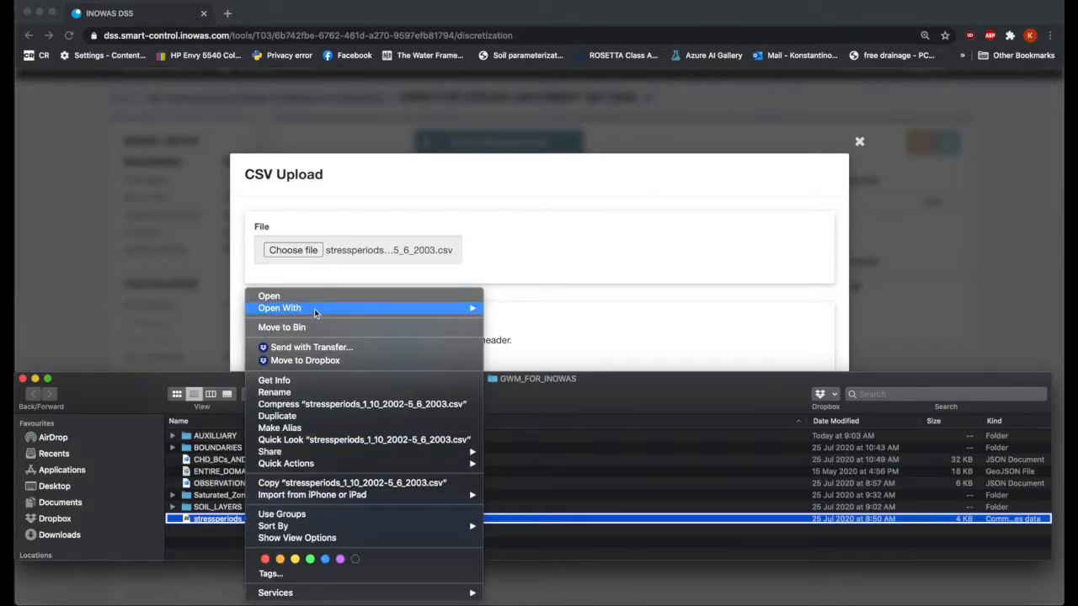
mouse_move(315, 312)
left_click(518, 327)
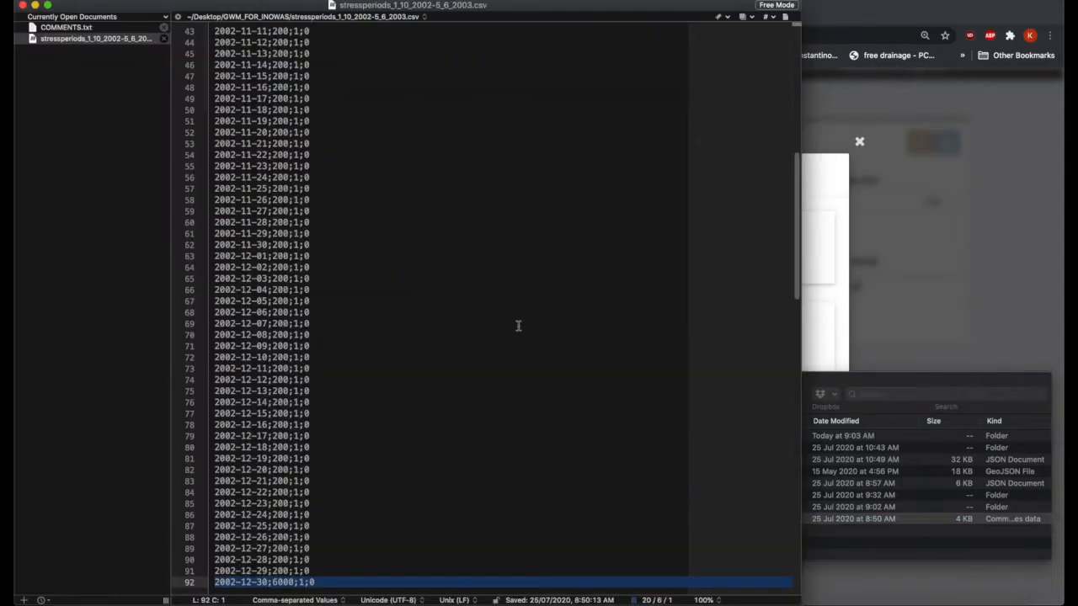
Switch back to the CSV upload in Chrome and set its datetime format to YYYY-MM-DD.
scroll(516, 323, "up", 10)
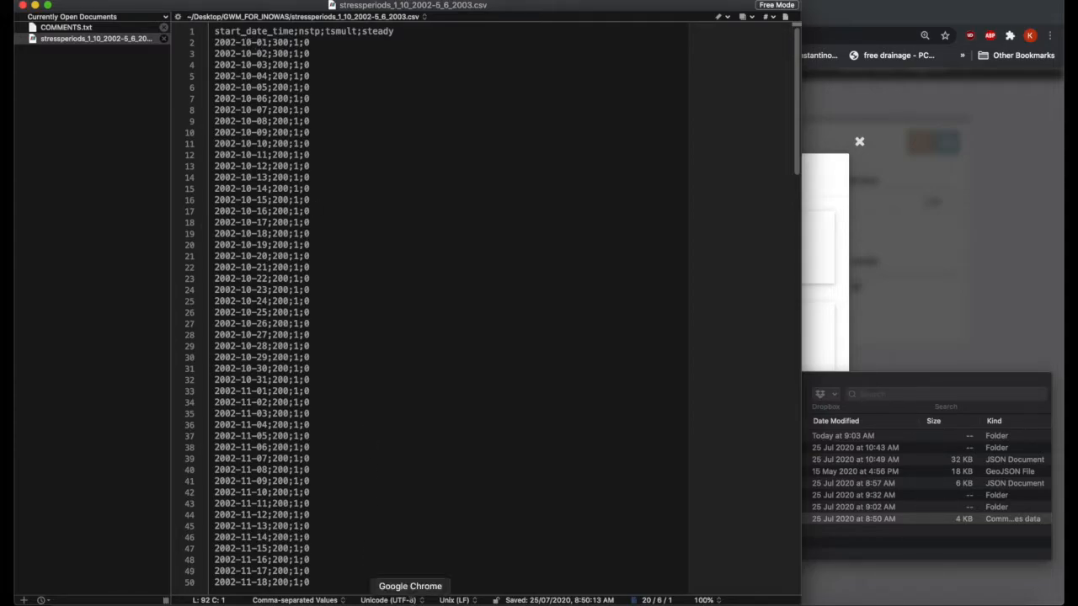
left_click(410, 599)
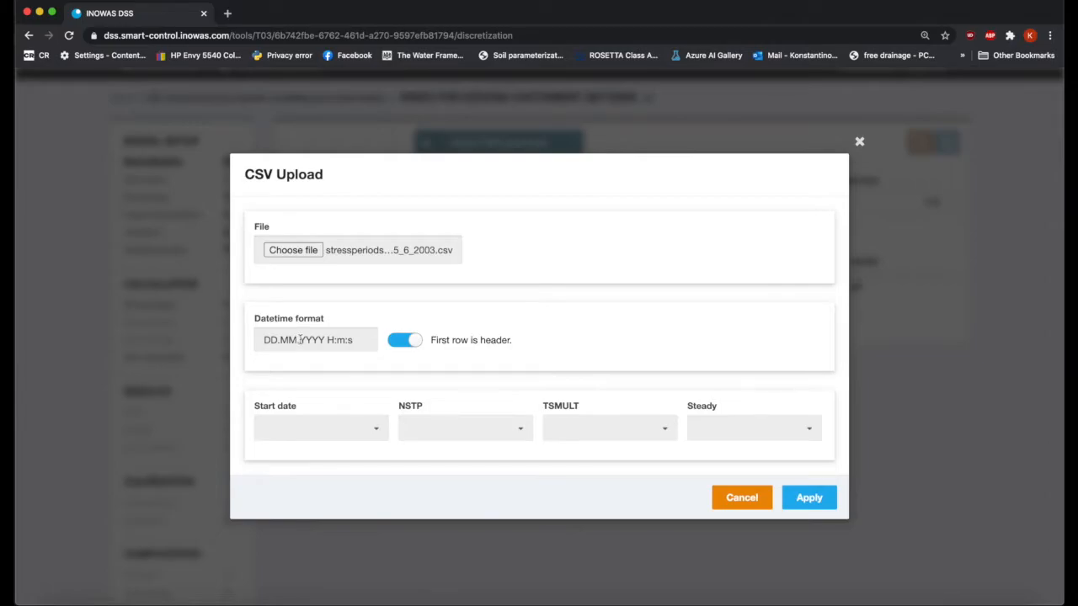
left_click_drag(301, 339, 261, 340)
key("BackSpace")
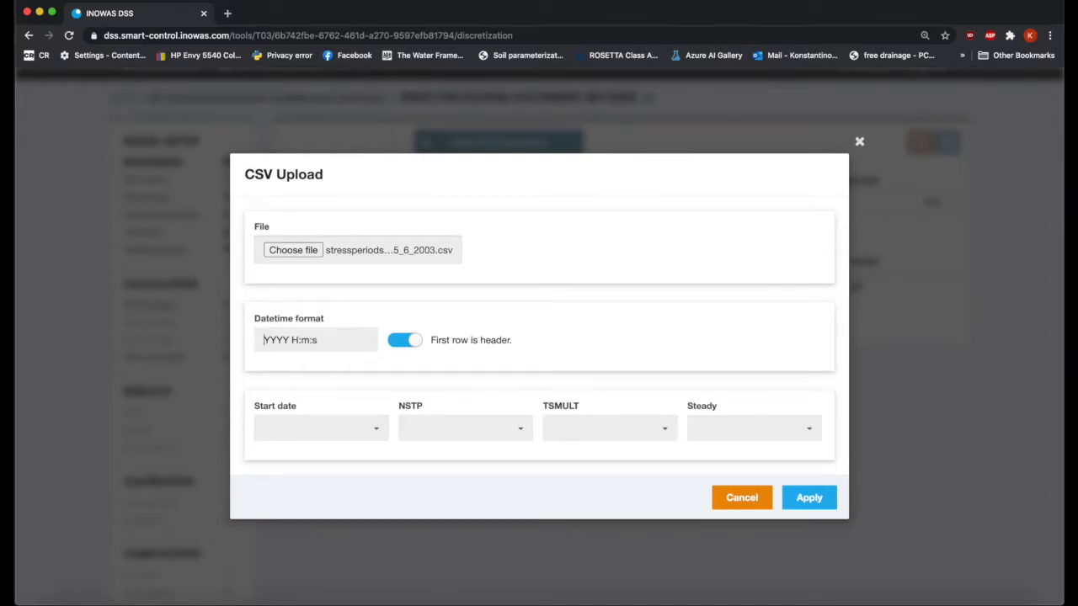
type("-MM-DD")
key("BackSpace")
key("BackSpace")
key("BackSpace")
key("BackSpace")
key("BackSpace")
key("BackSpace")
Review the stress period rows through the end of the CSV in BBEdit, and return to the upload in Chrome.
left_click(855, 599)
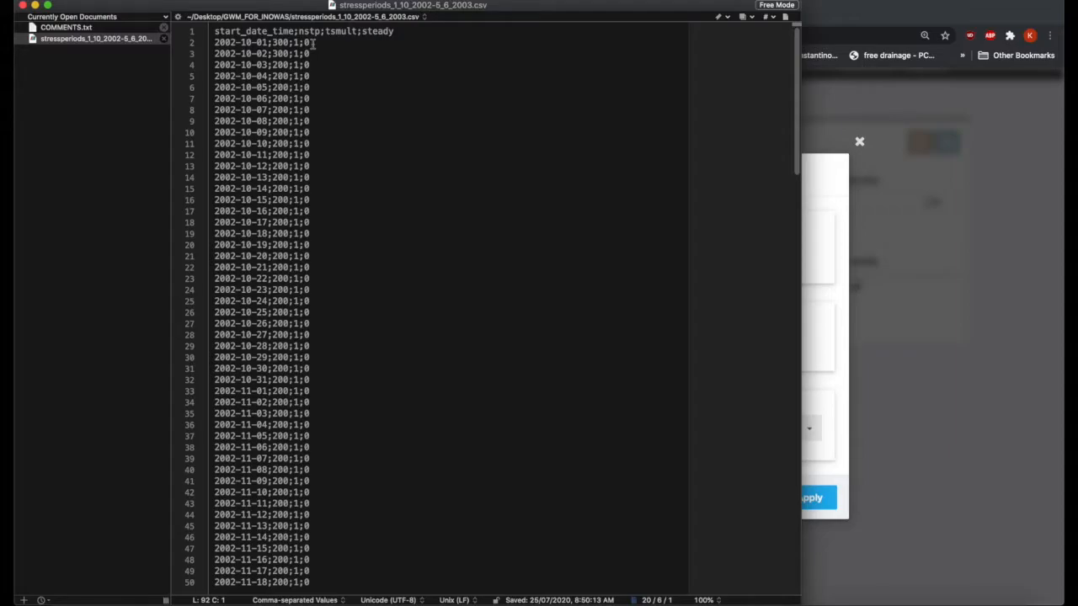
scroll(312, 43, "down", 15)
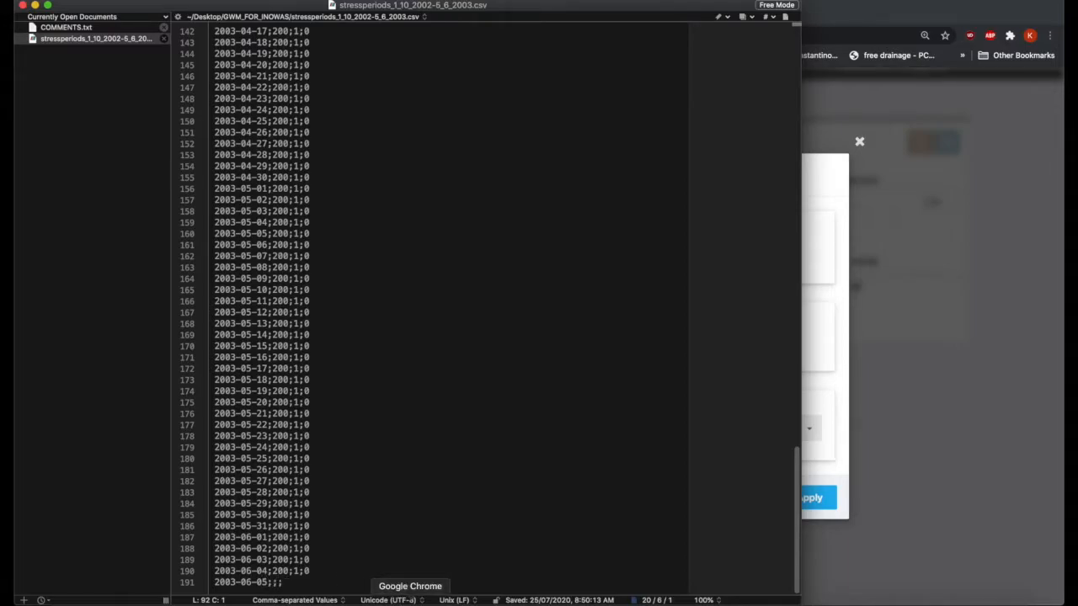
left_click(410, 602)
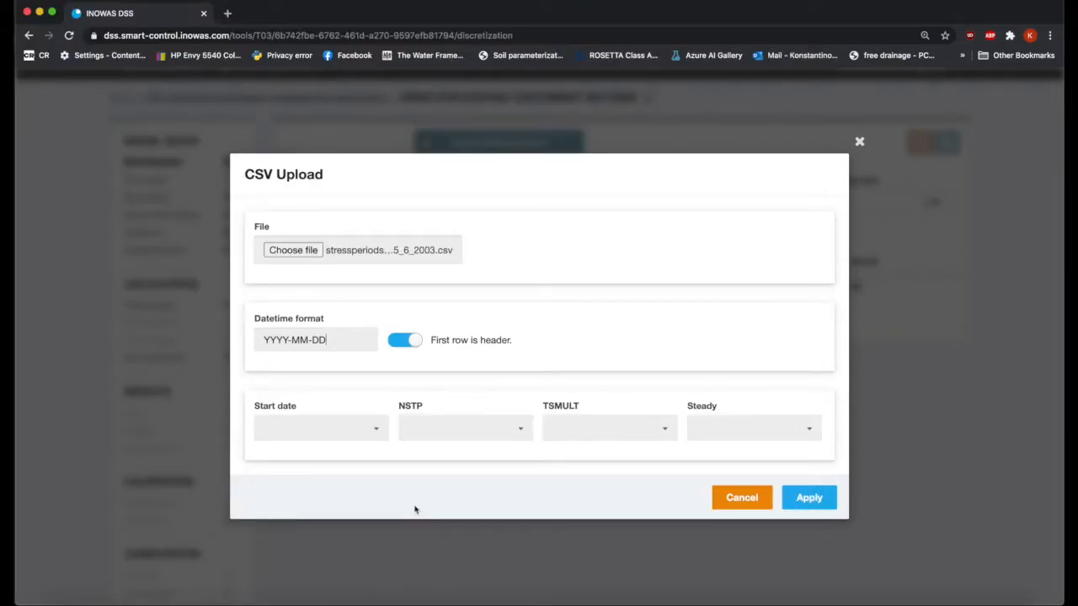
Map Start date to start_date_time, NSTP to nstp, TSMULT to tsmult and Steady to steady for the CSV upload.
left_click(377, 431)
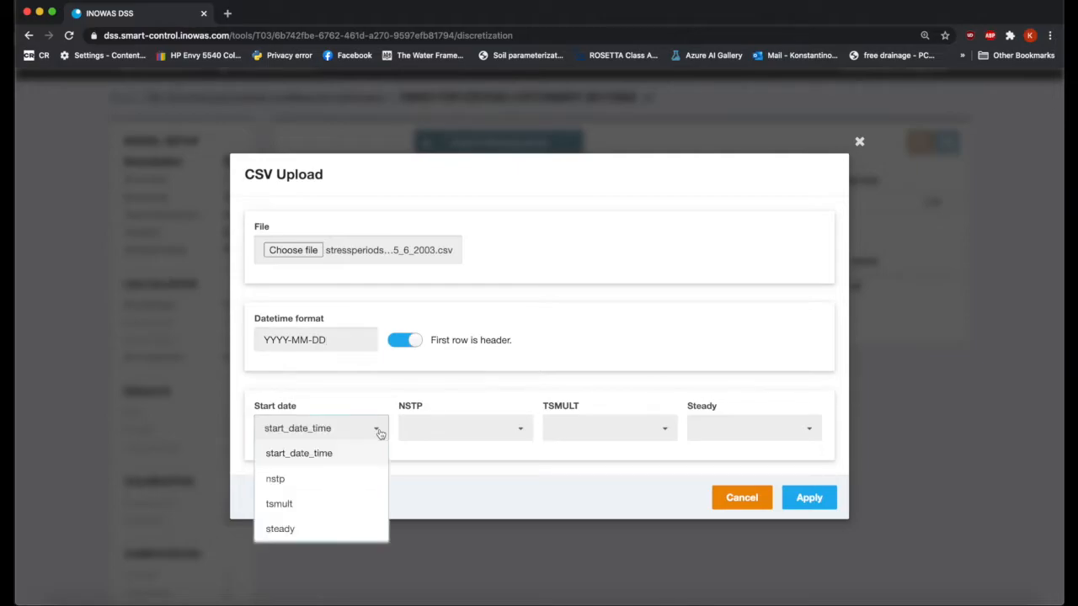
left_click(325, 455)
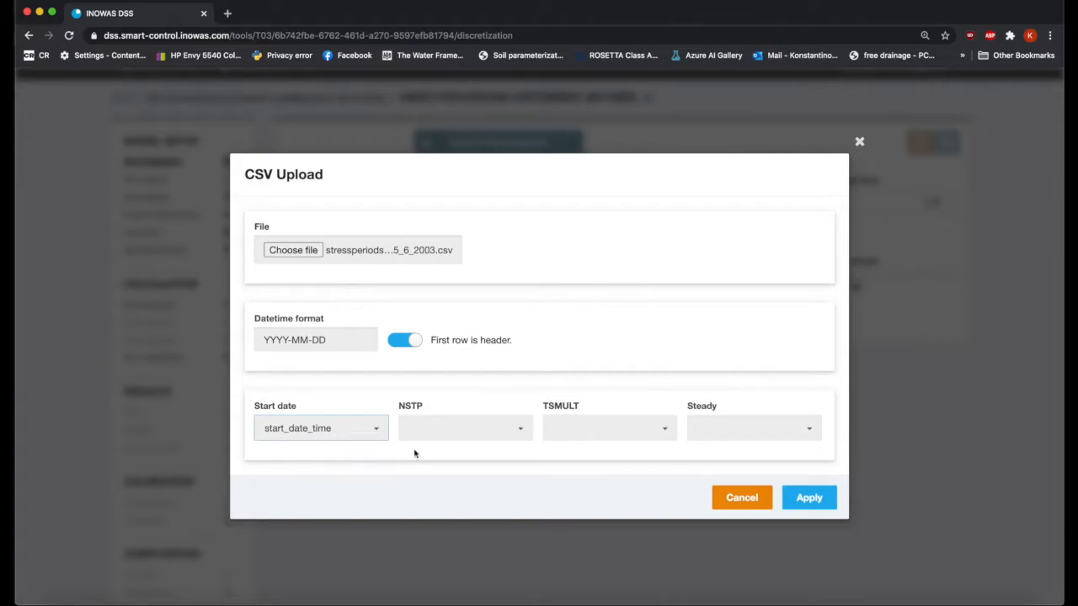
left_click(517, 435)
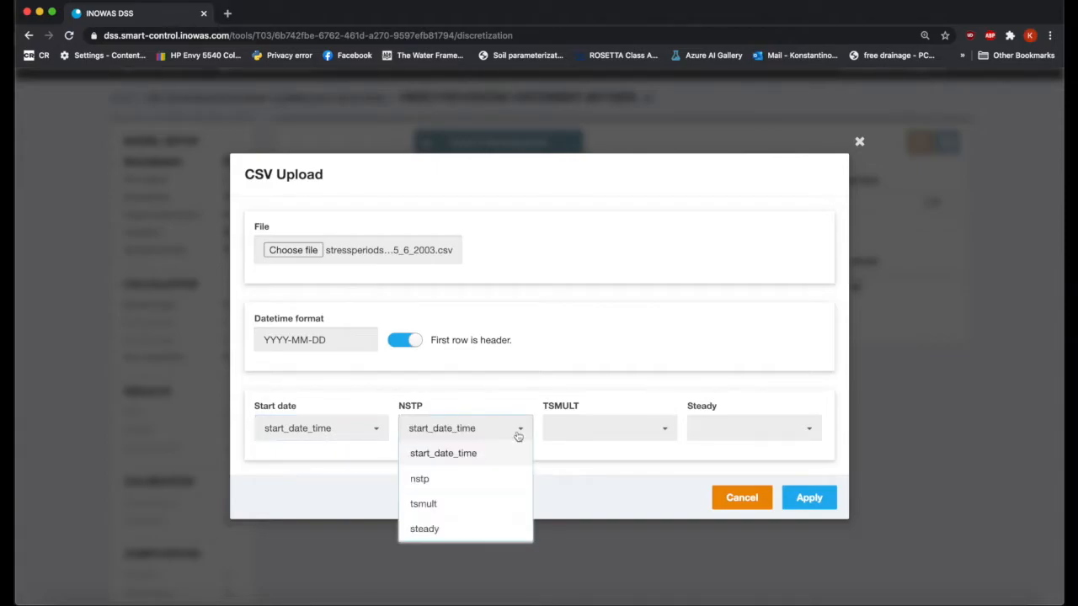
left_click(435, 481)
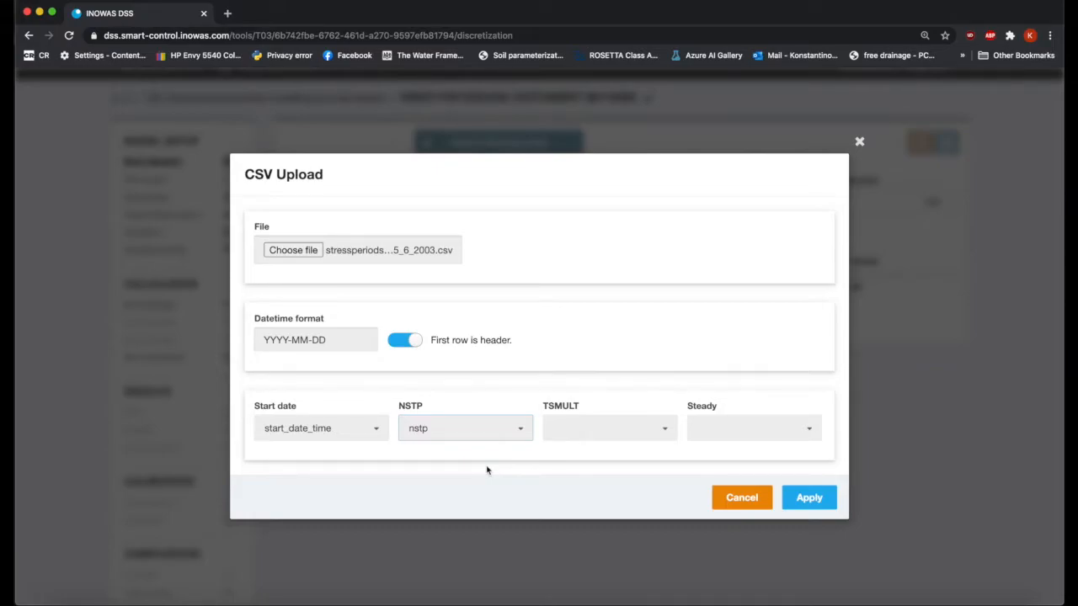
left_click(667, 436)
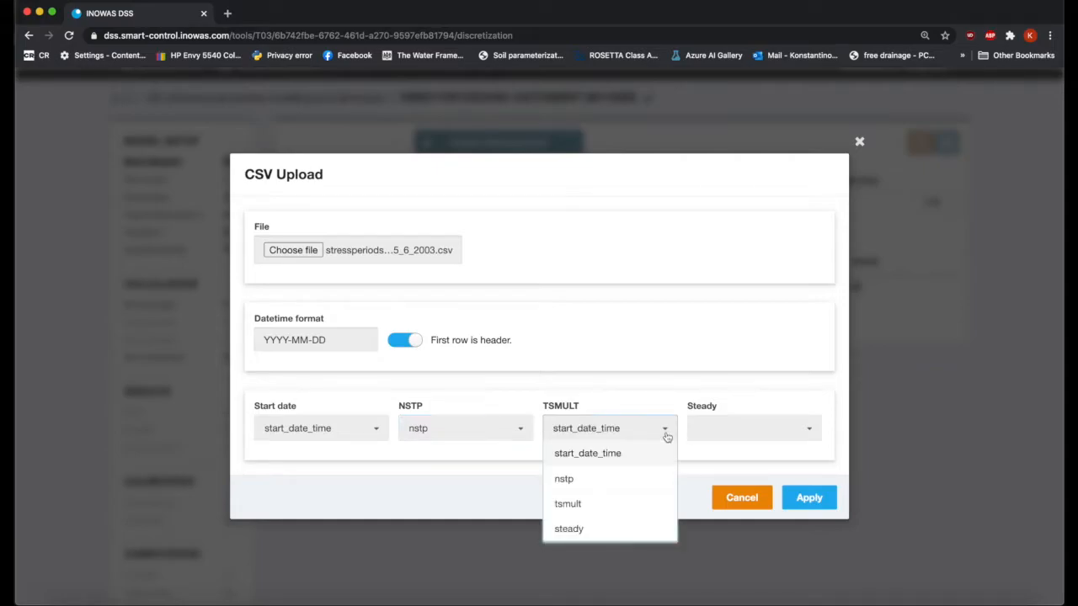
left_click(601, 505)
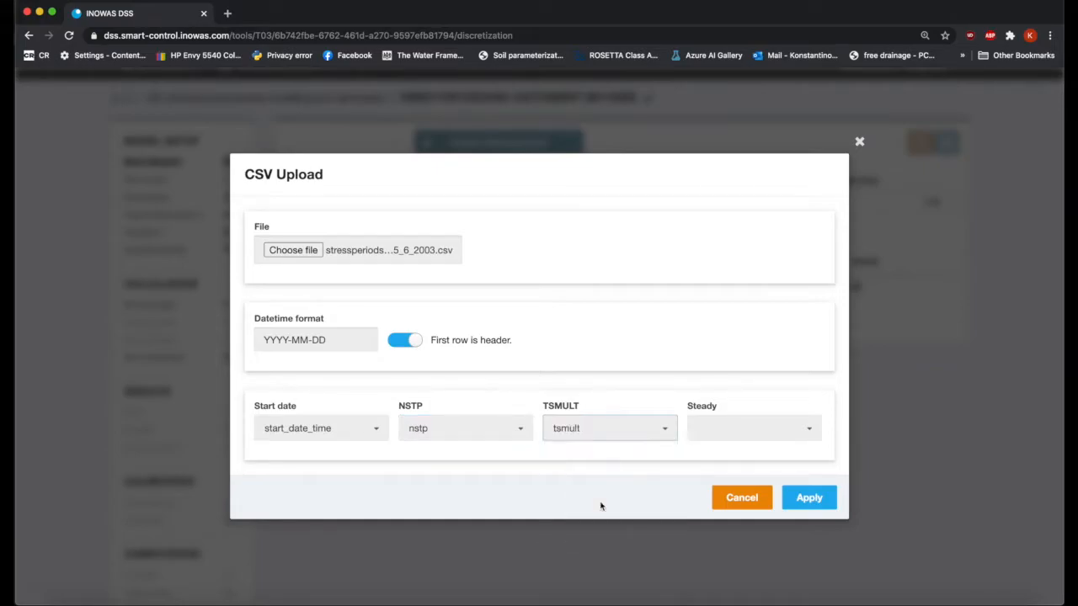
left_click(747, 426)
left_click(726, 529)
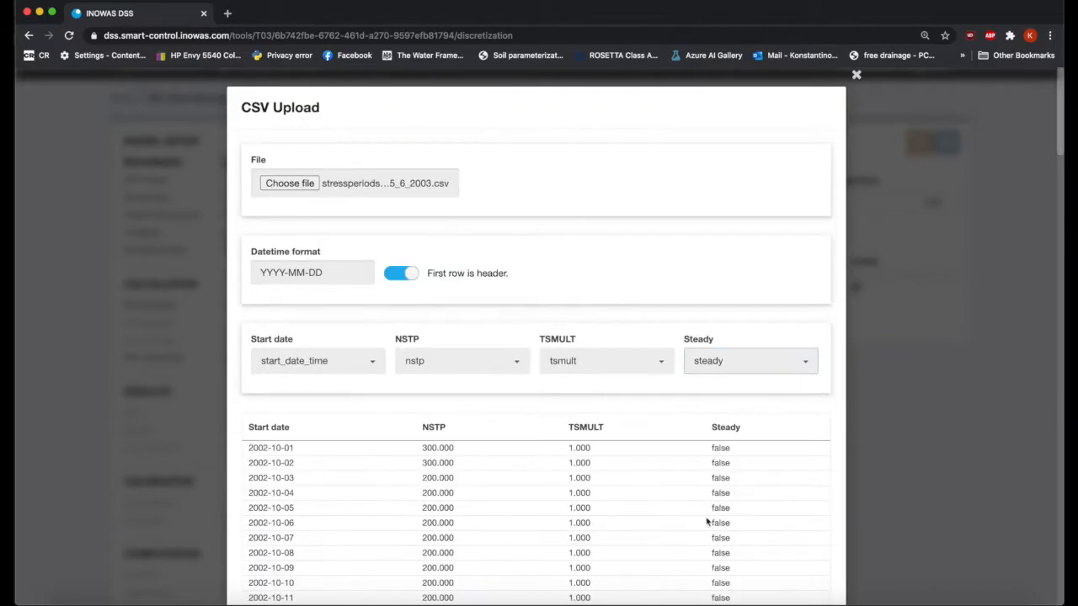
Check the previewed stress periods through the final row, apply the import and save the time discretization.
scroll(840, 374, "down", 5)
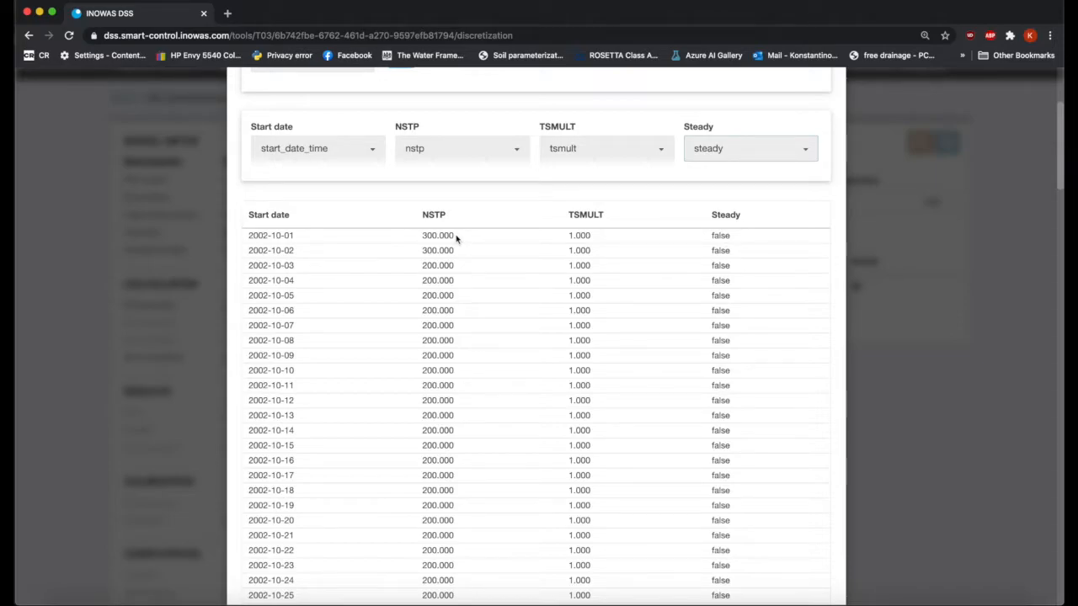
double_click(428, 236)
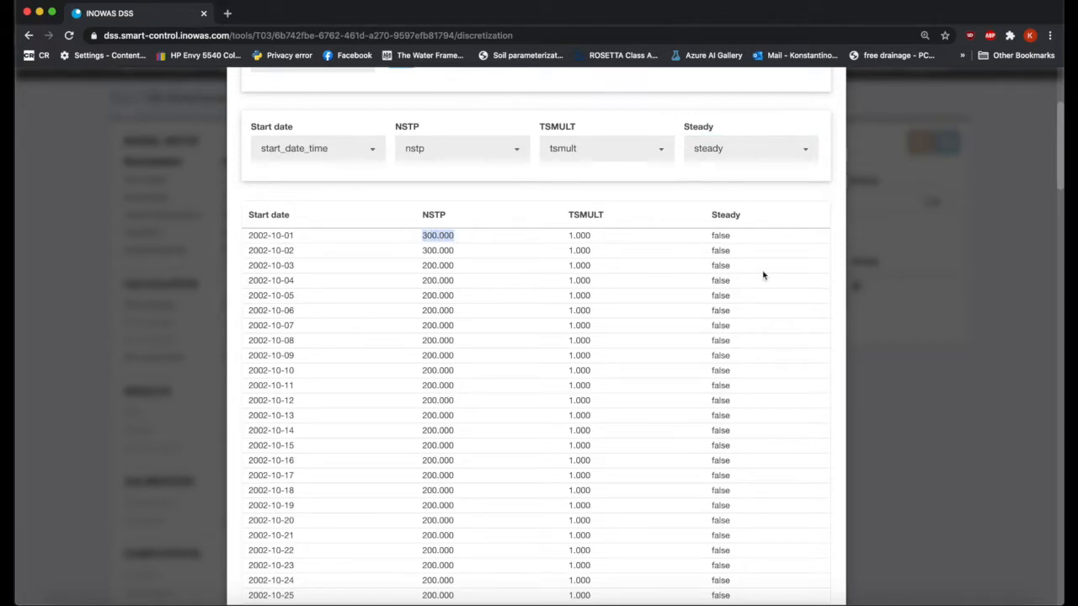
left_click(838, 296)
scroll(838, 297, "down", 13)
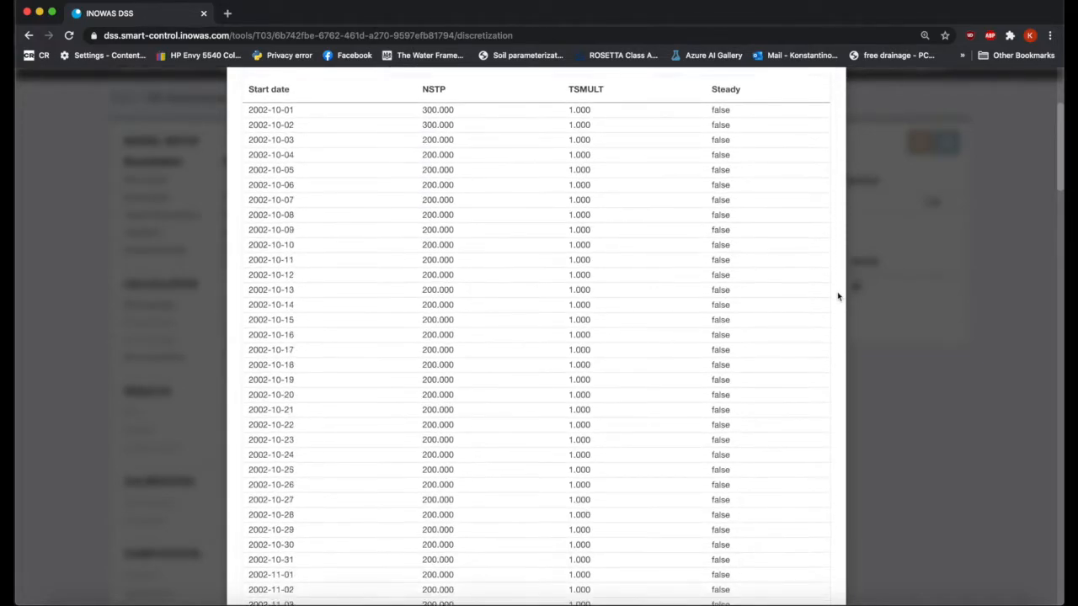
scroll(838, 296, "down", 20)
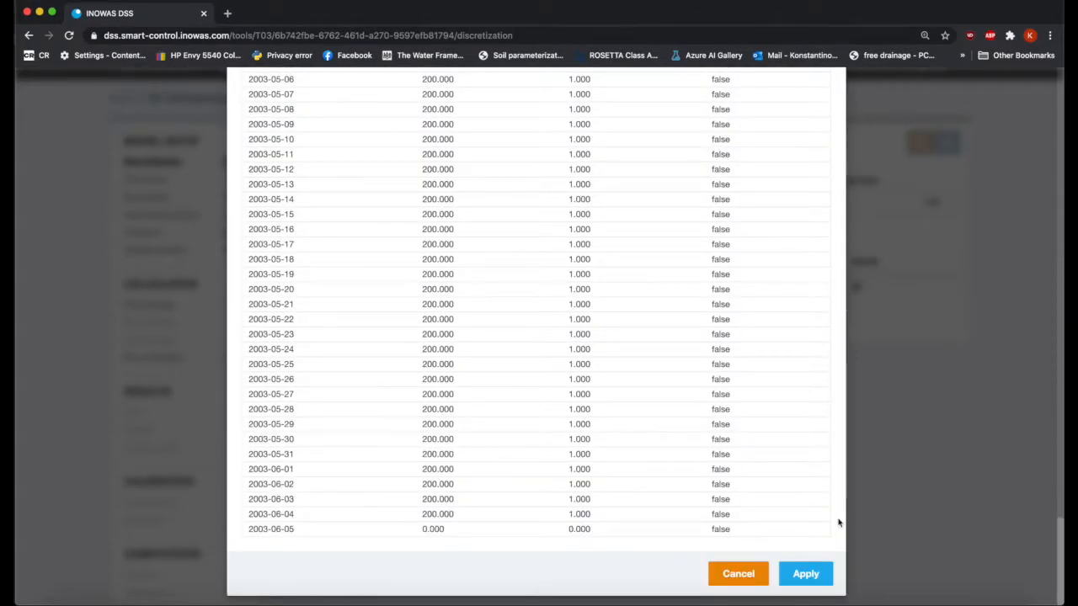
left_click(815, 576)
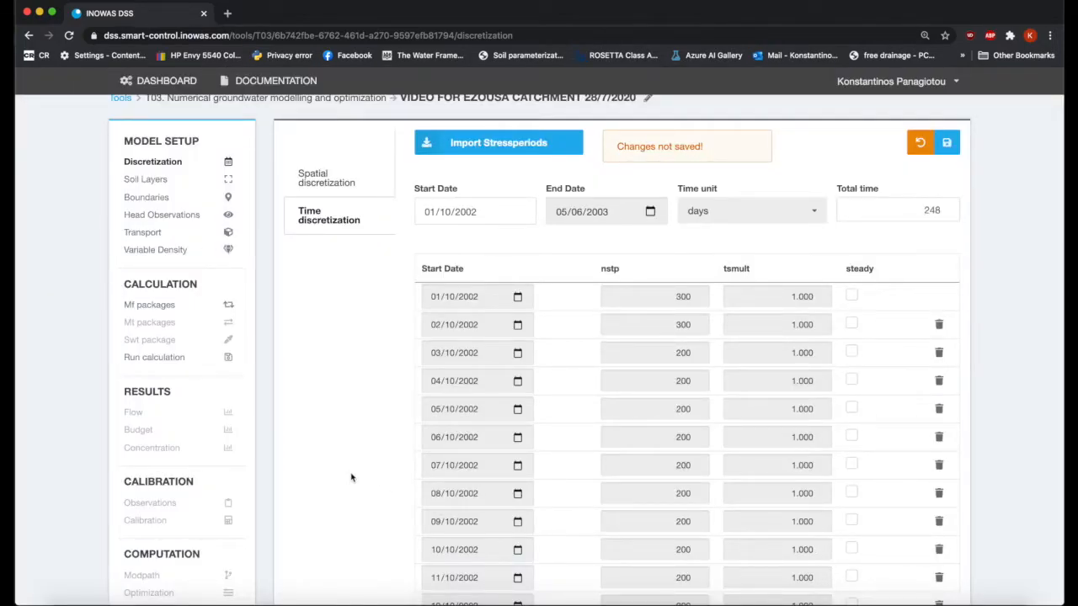
scroll(354, 482, "down", 6)
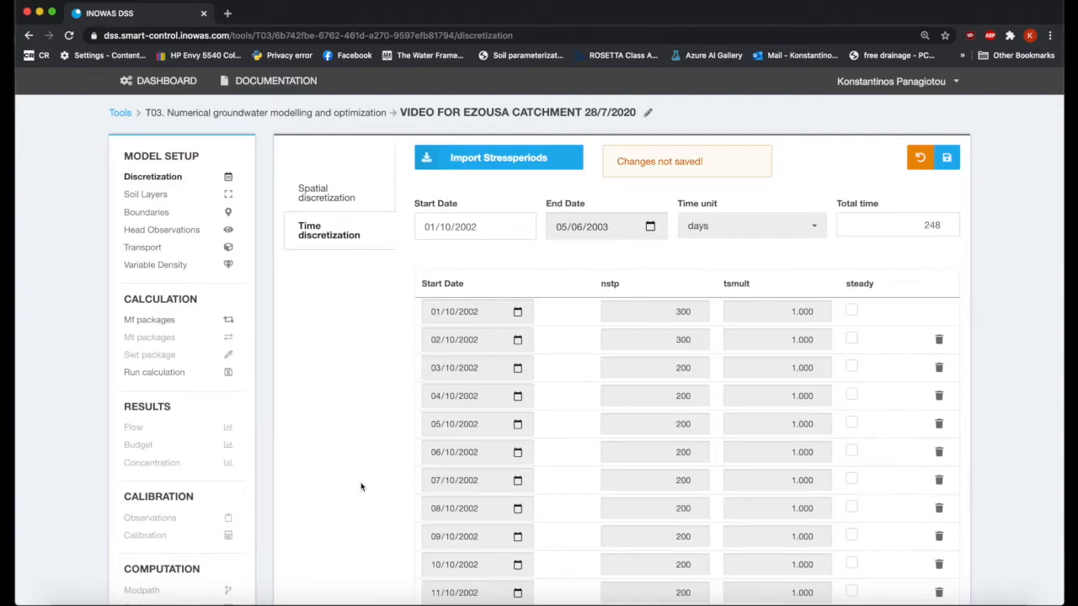
left_click(949, 159)
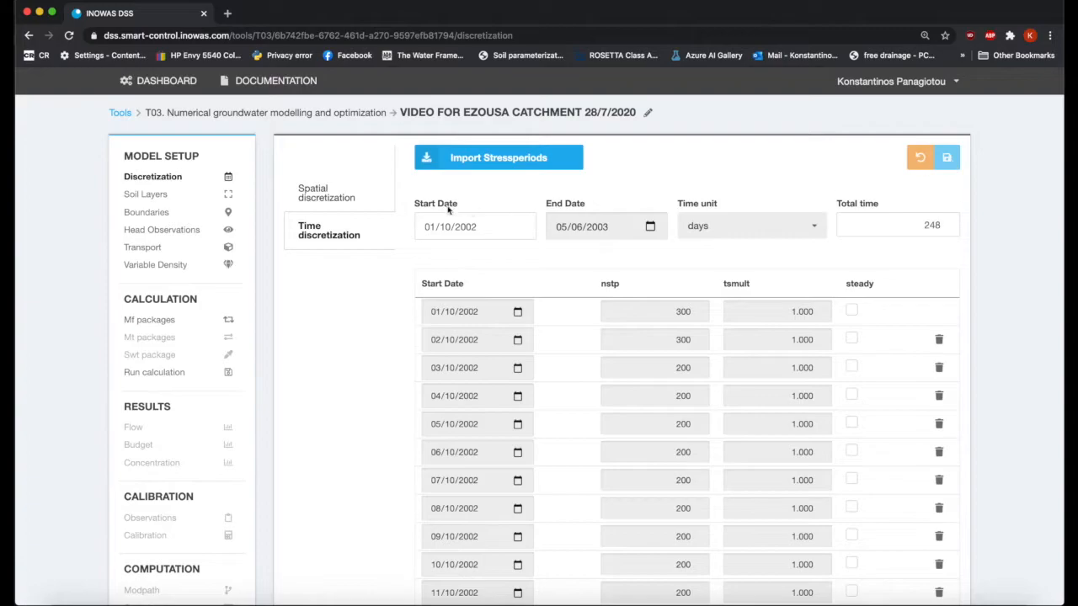
Revisit the spatial discretization, go to the soil layers and set the Top Layer's layer type to convertible.
left_click(328, 196)
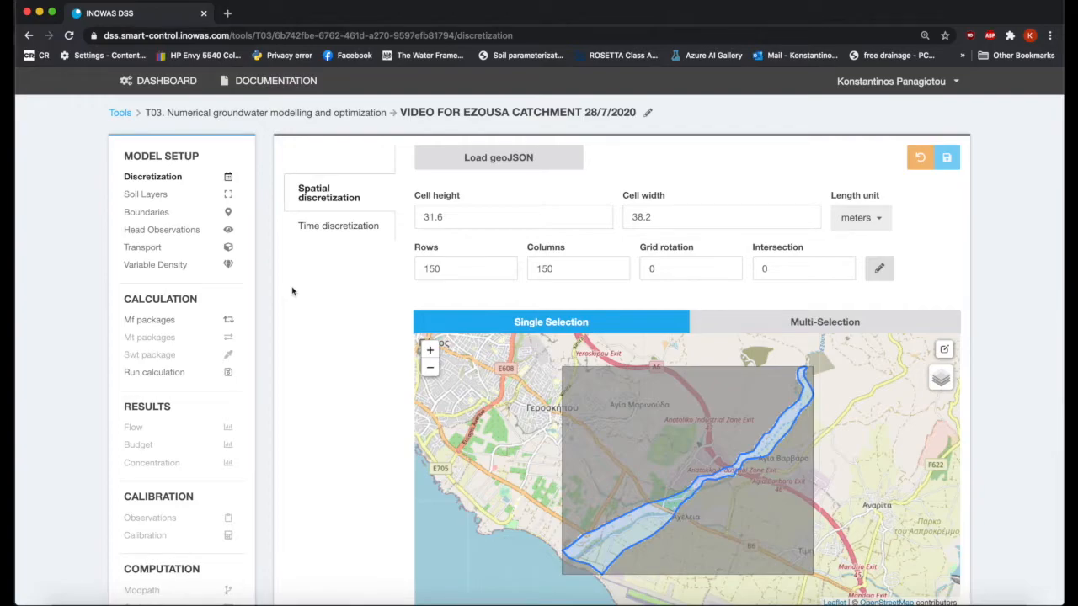
left_click(158, 197)
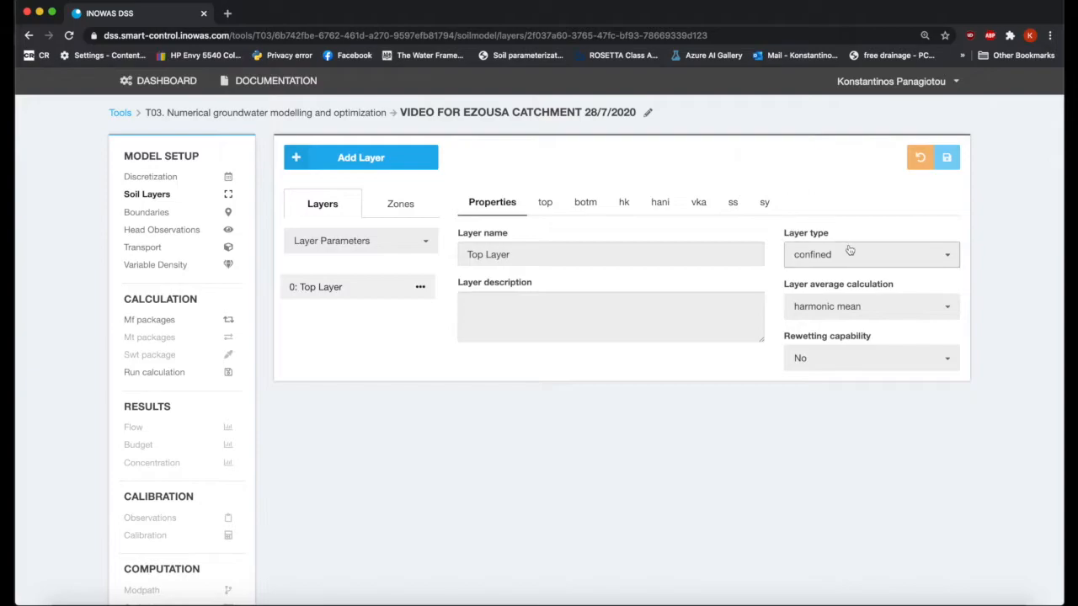
left_click(948, 257)
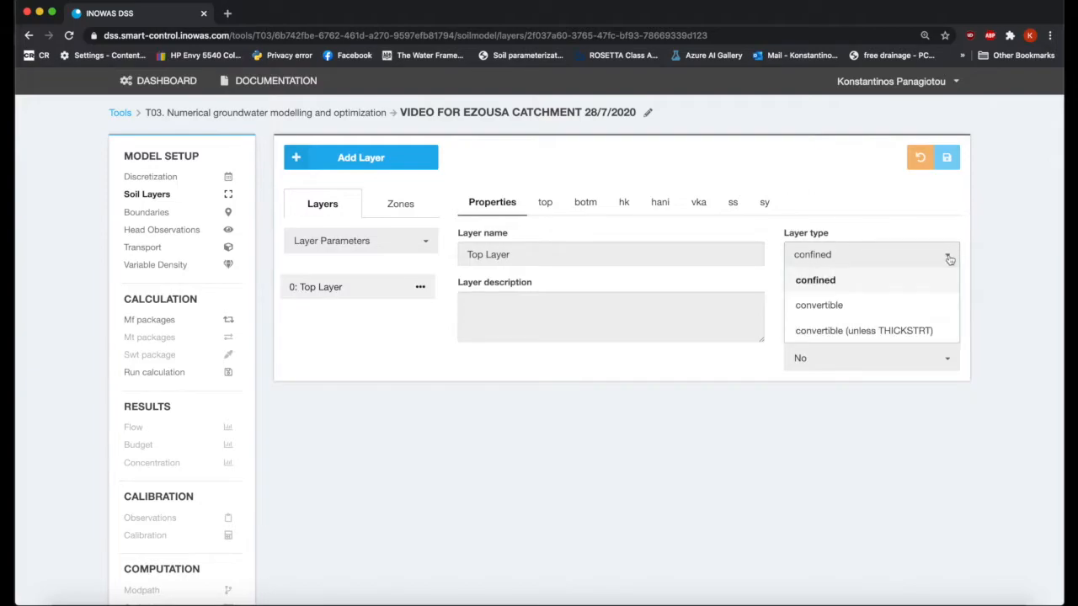
left_click(864, 310)
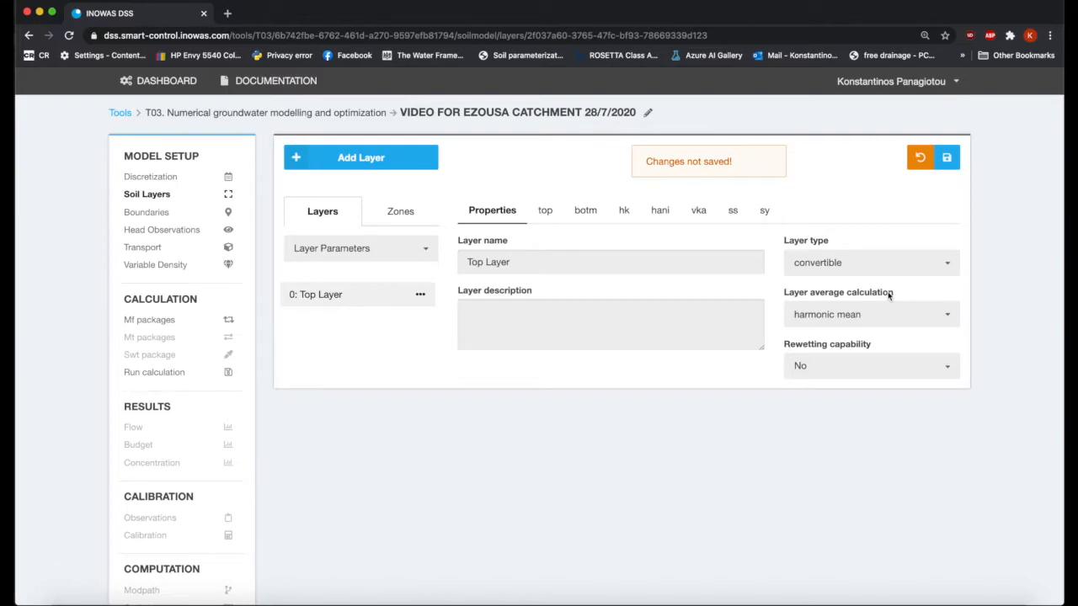
scroll(965, 301, "down", 2)
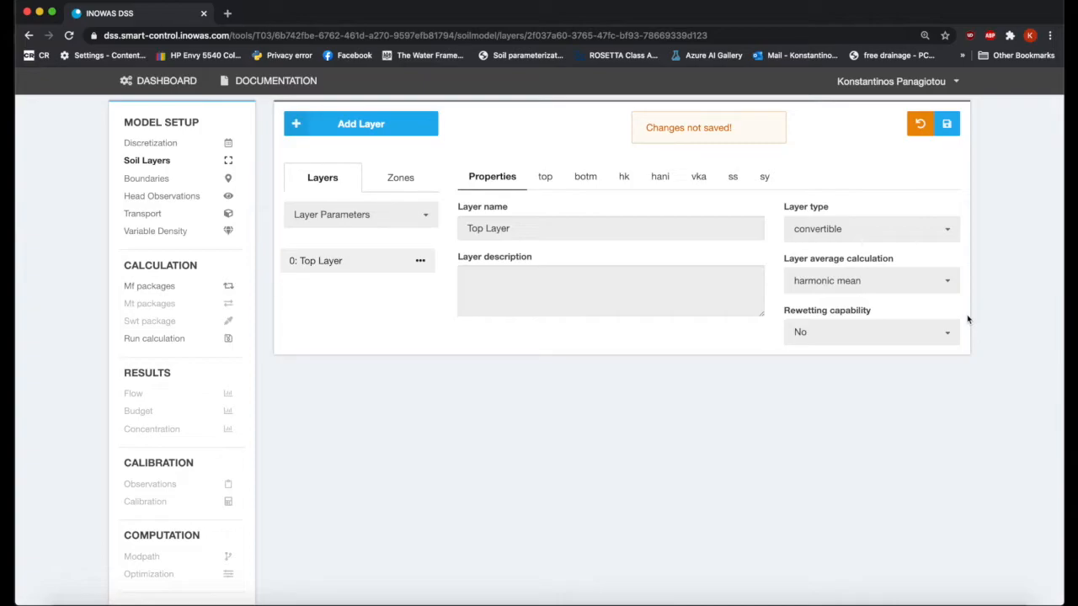
Save the soil layer changes and display the Top Layer's top elevation map and default zone value.
left_click(544, 178)
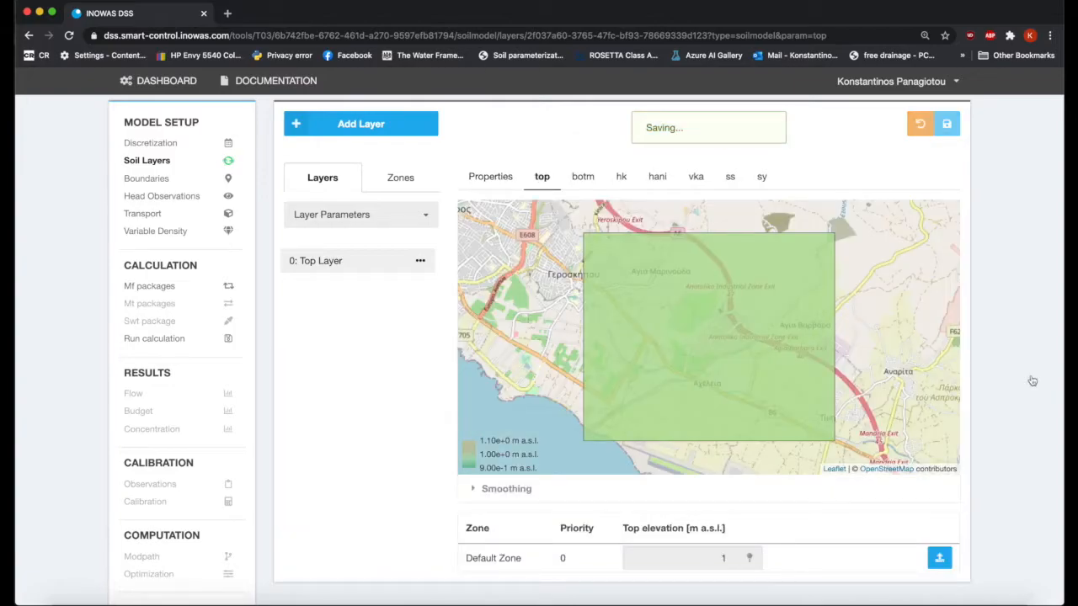
scroll(1032, 380, "down", 1)
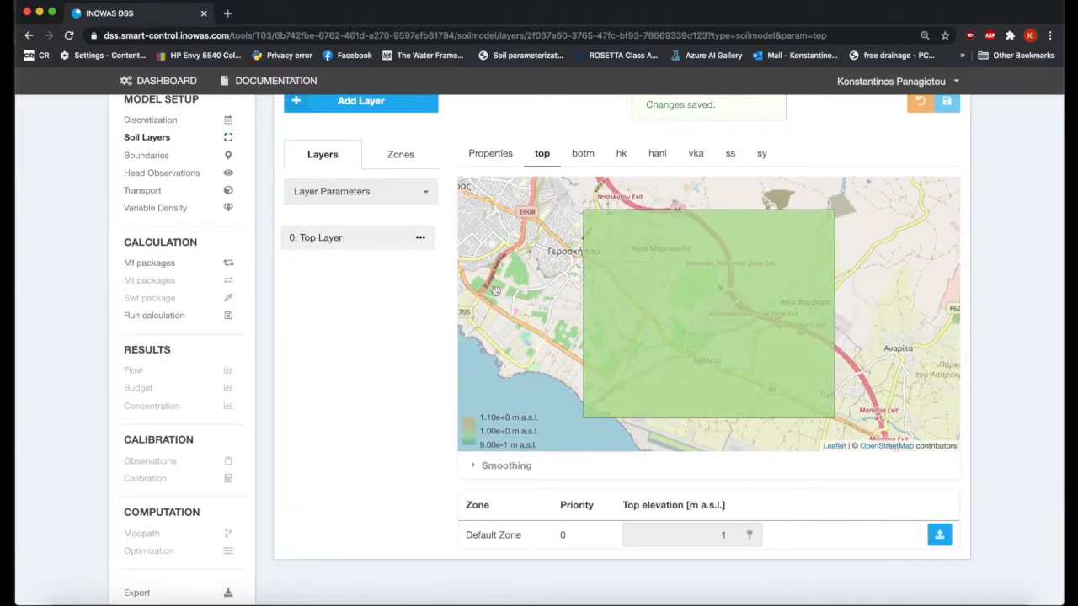
scroll(643, 195, "down", 1)
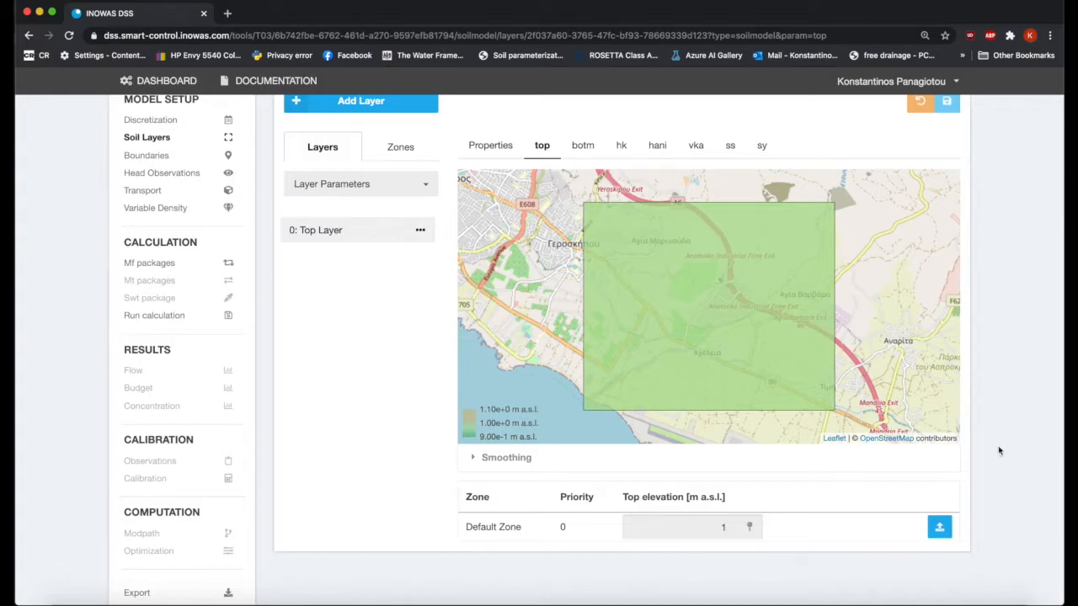
scroll(1000, 452, "up", 2)
scroll(1000, 452, "down", 1)
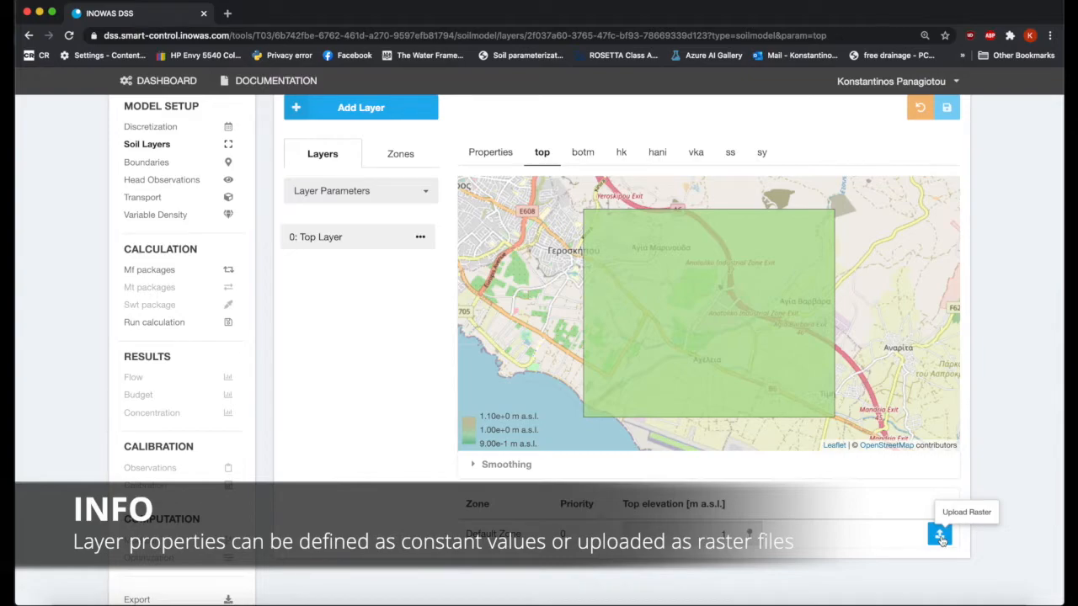
Load Top_layer_may27.tif from the SOIL_LAYERS folder as the raster for the Top Layer's top elevation.
left_click(941, 537)
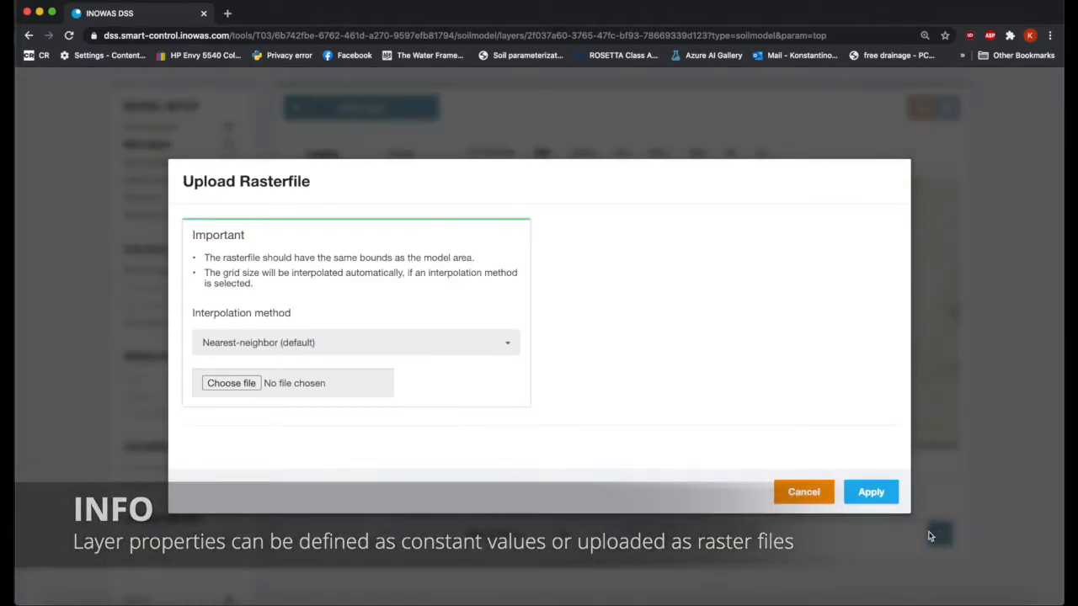
left_click(242, 384)
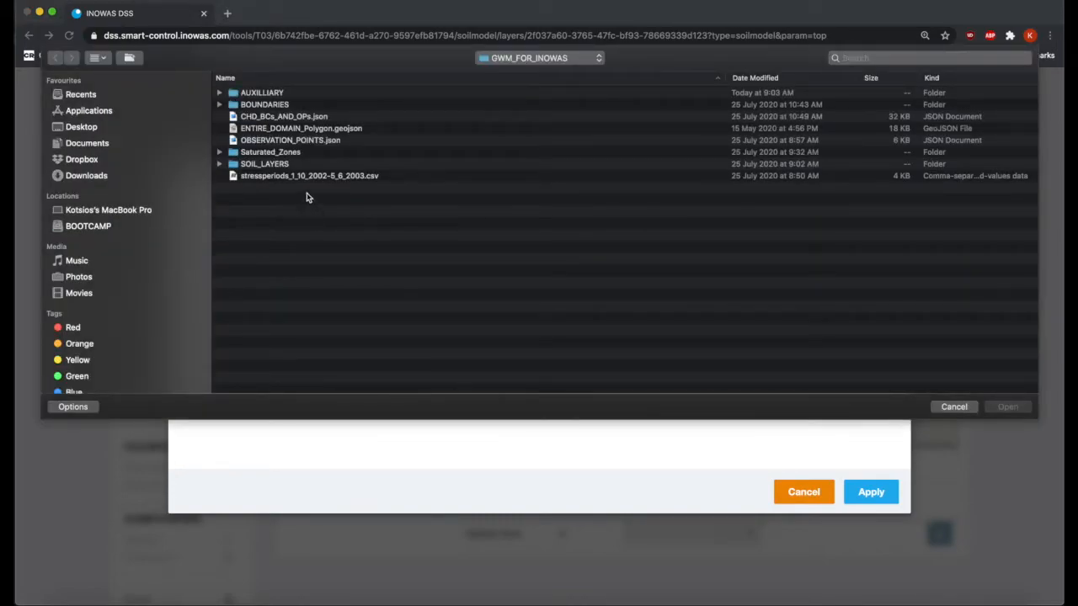
double_click(290, 165)
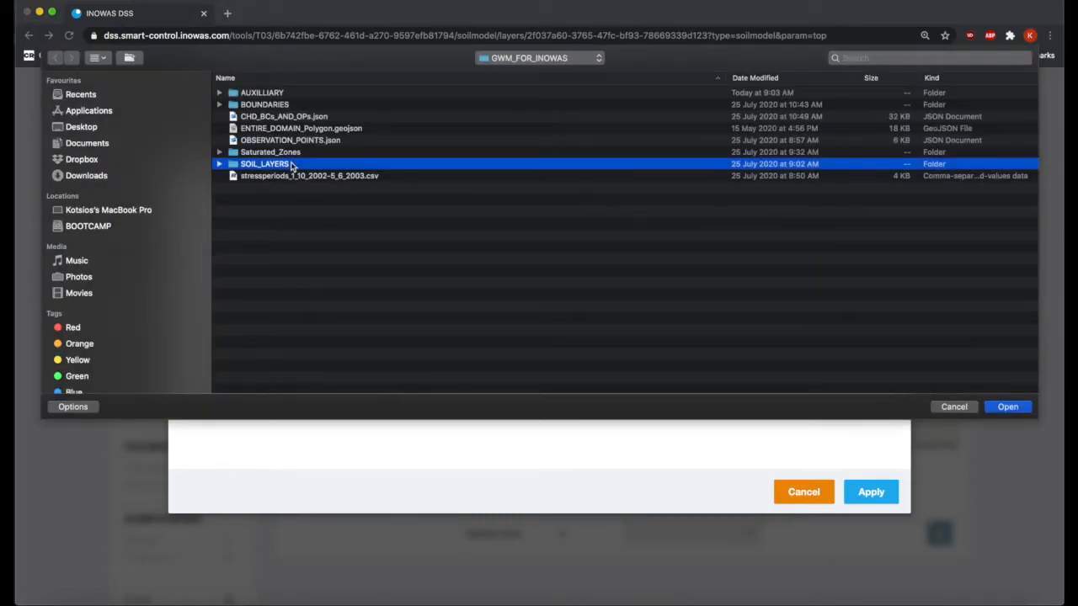
left_click(290, 107)
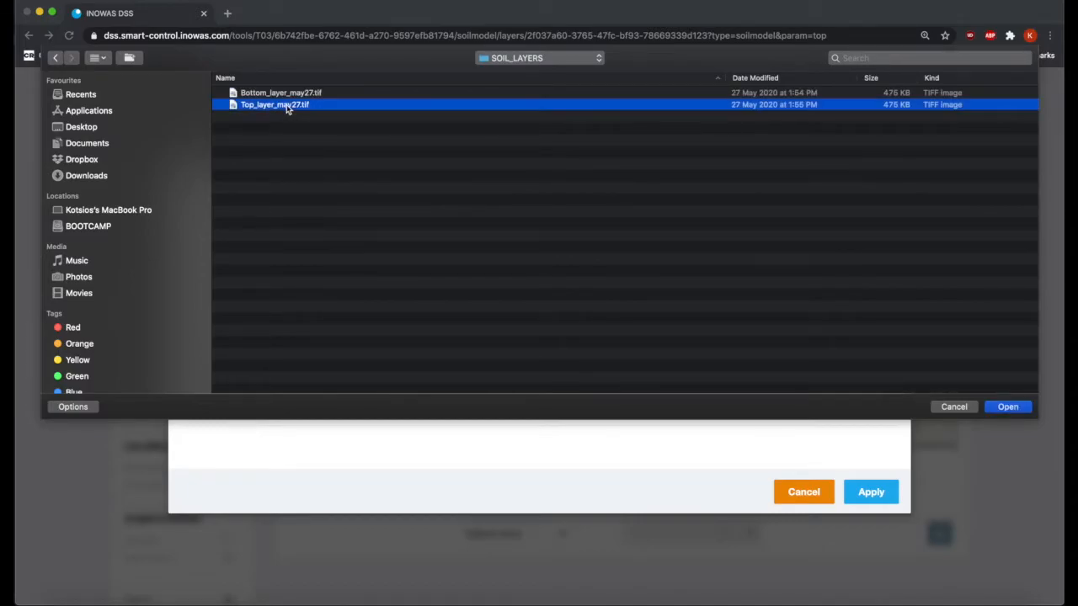
left_click(1009, 407)
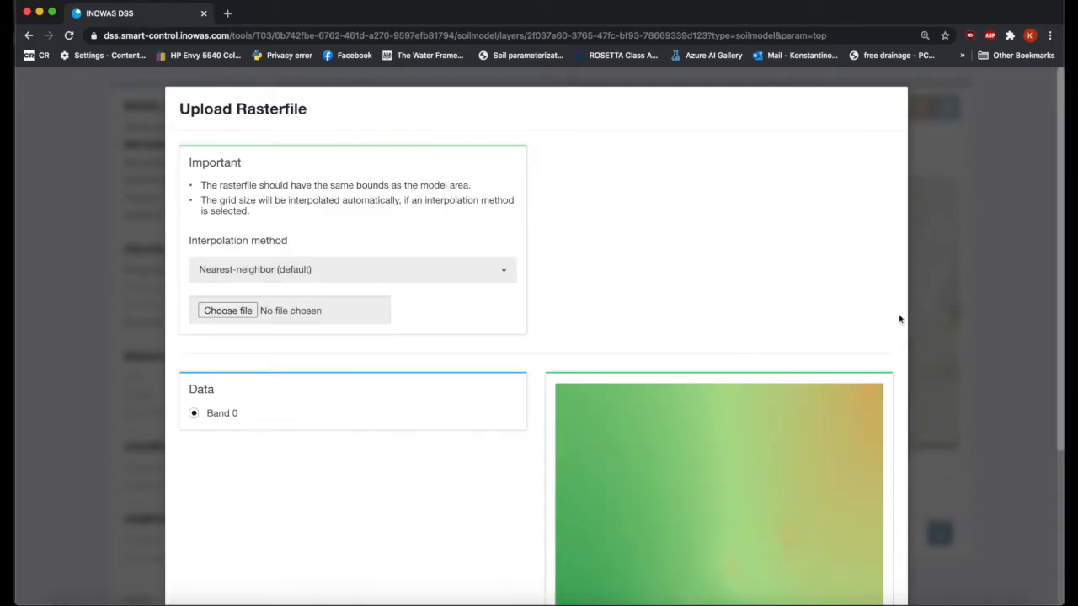
Review the top elevation raster preview, apply the raster to the default zone and save the soil layer.
scroll(893, 316, "down", 5)
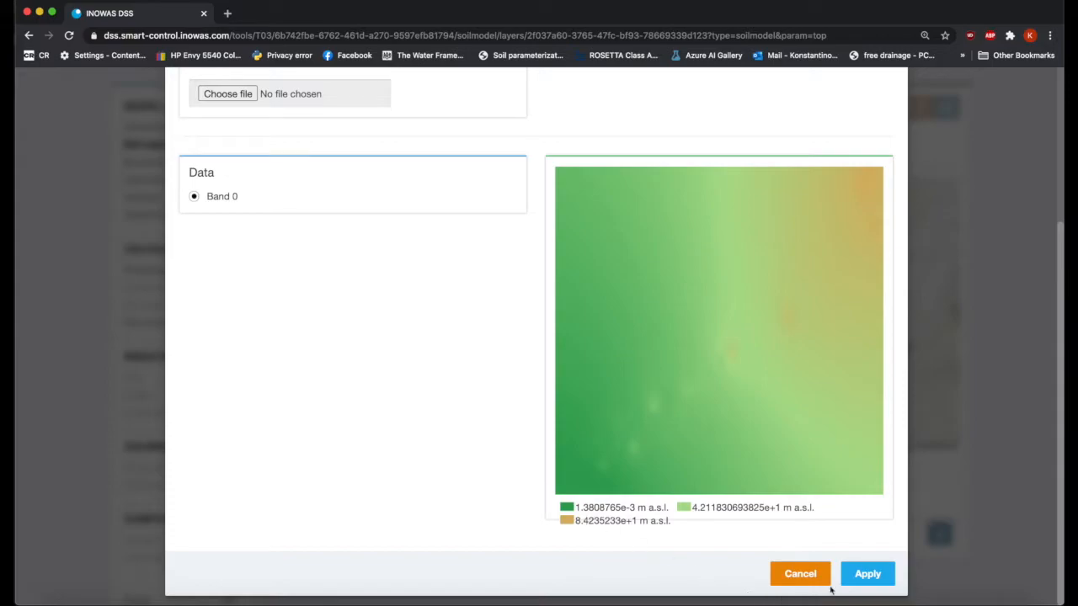
left_click(865, 579)
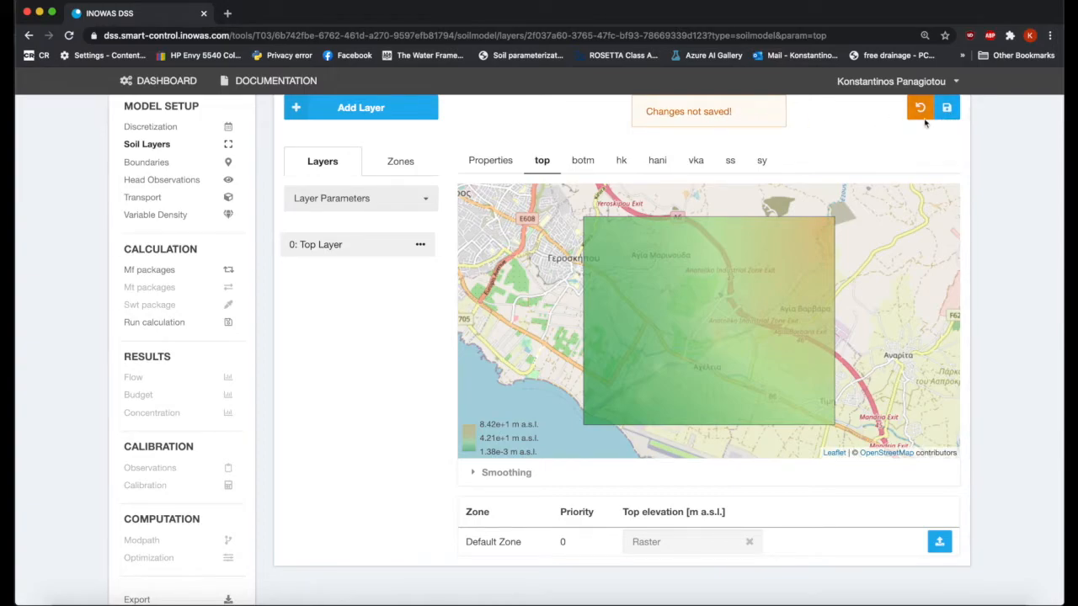
left_click(947, 109)
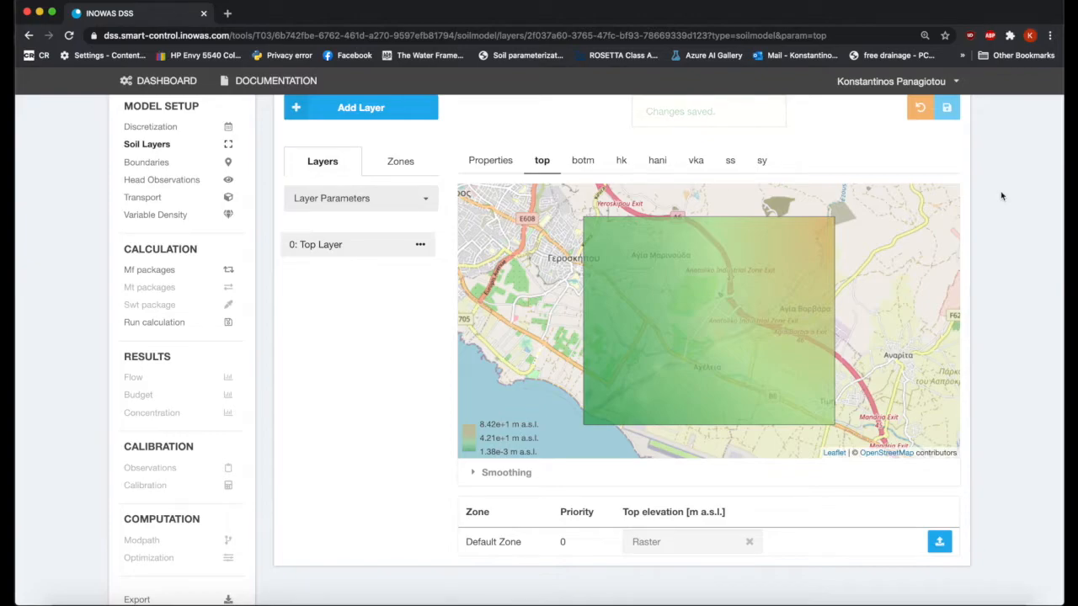
scroll(555, 128, "up", 1)
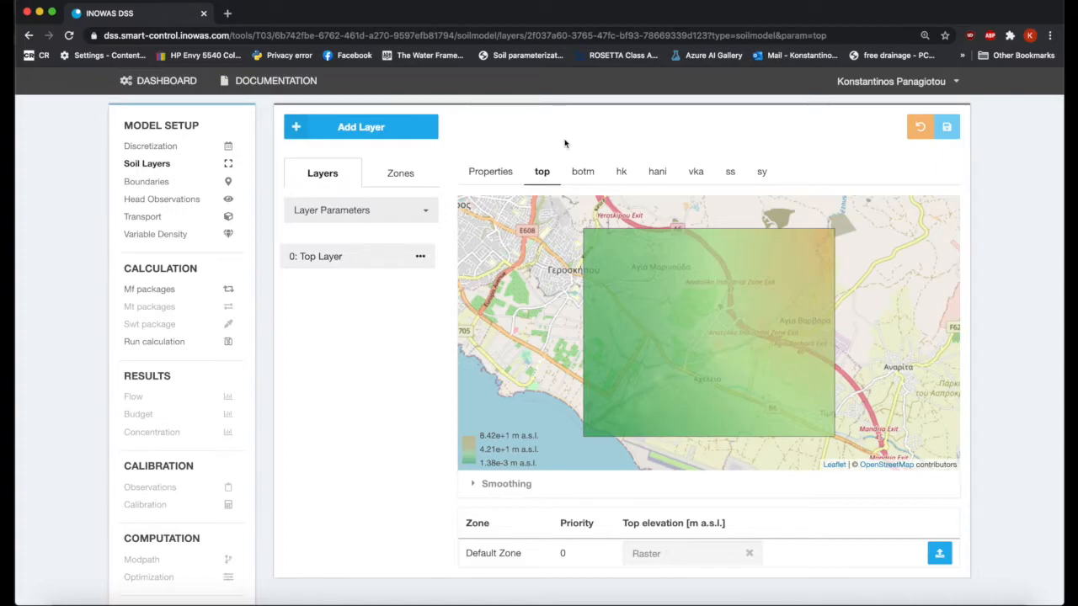
left_click(948, 126)
Load Bottom_layer_may27.tif from the SOIL_LAYERS folder as the raster for the Top Layer's bottom elevation.
left_click(587, 172)
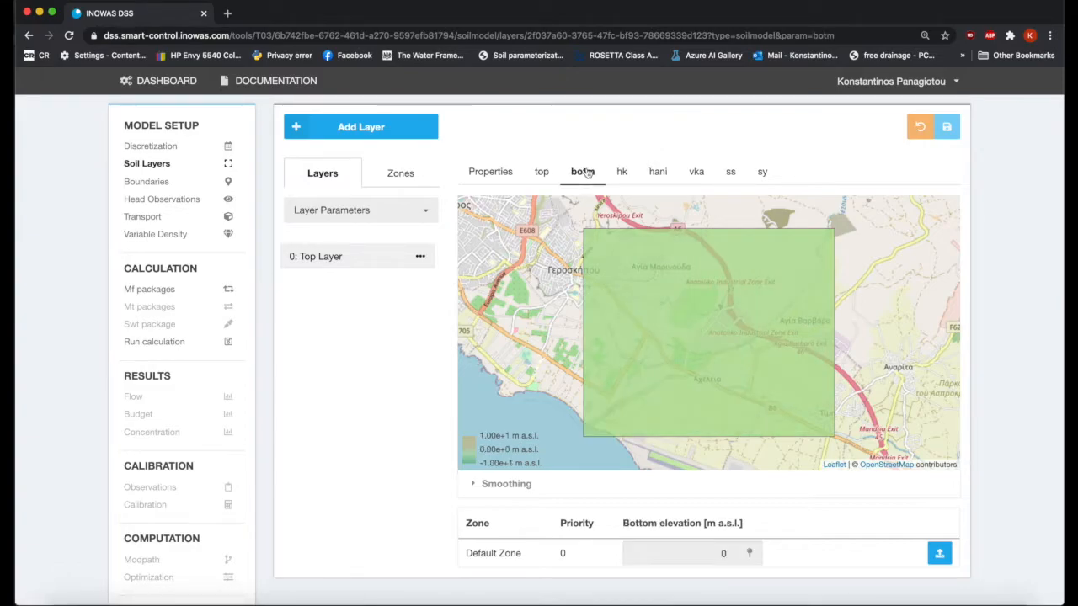
scroll(1000, 278, "down", 1)
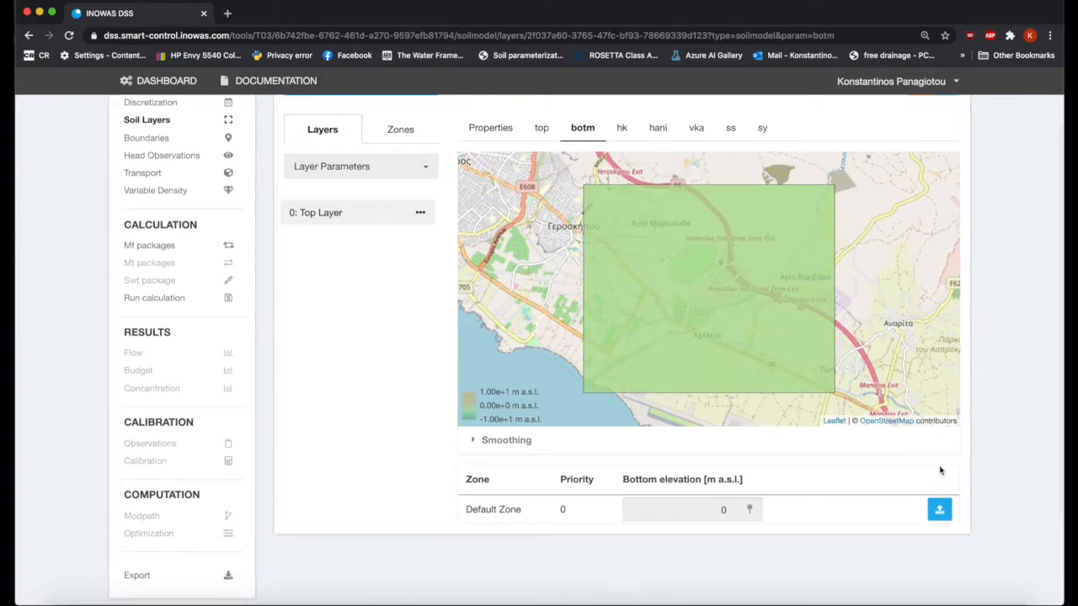
left_click(940, 510)
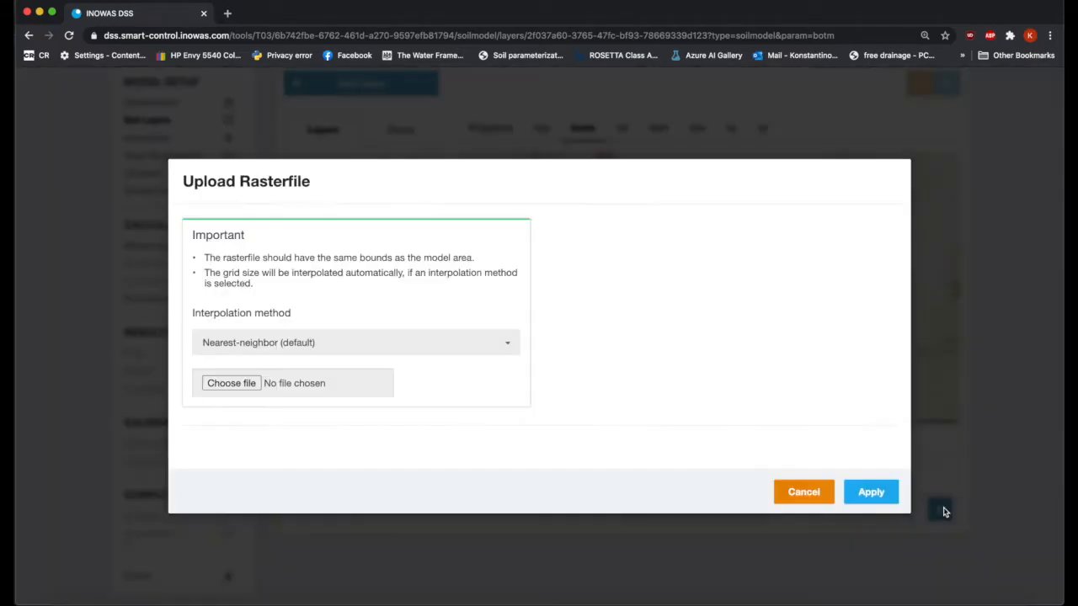
left_click(244, 383)
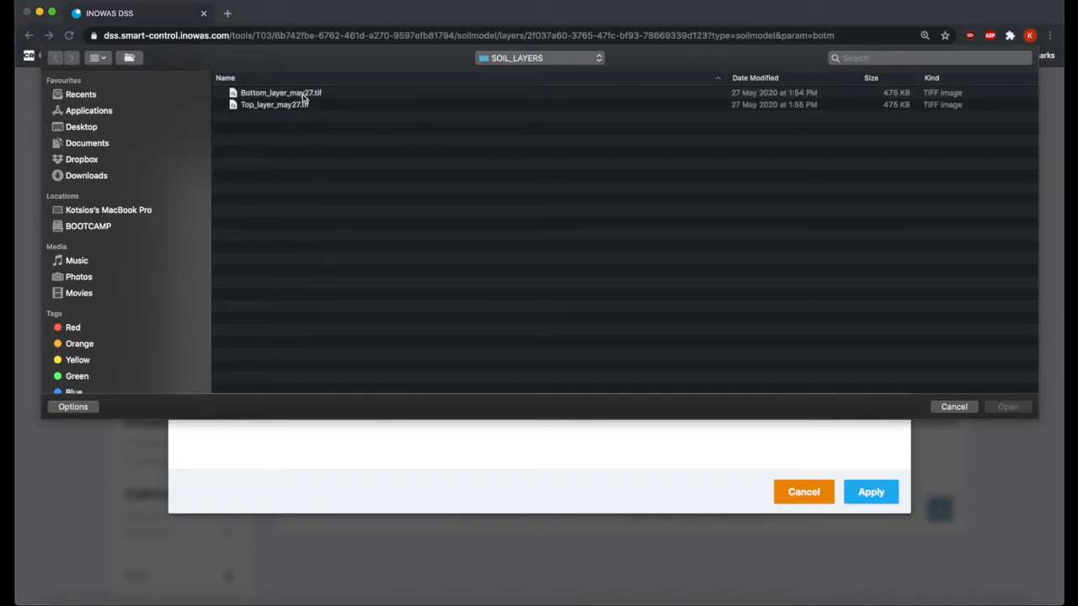
left_click(303, 94)
left_click(1011, 409)
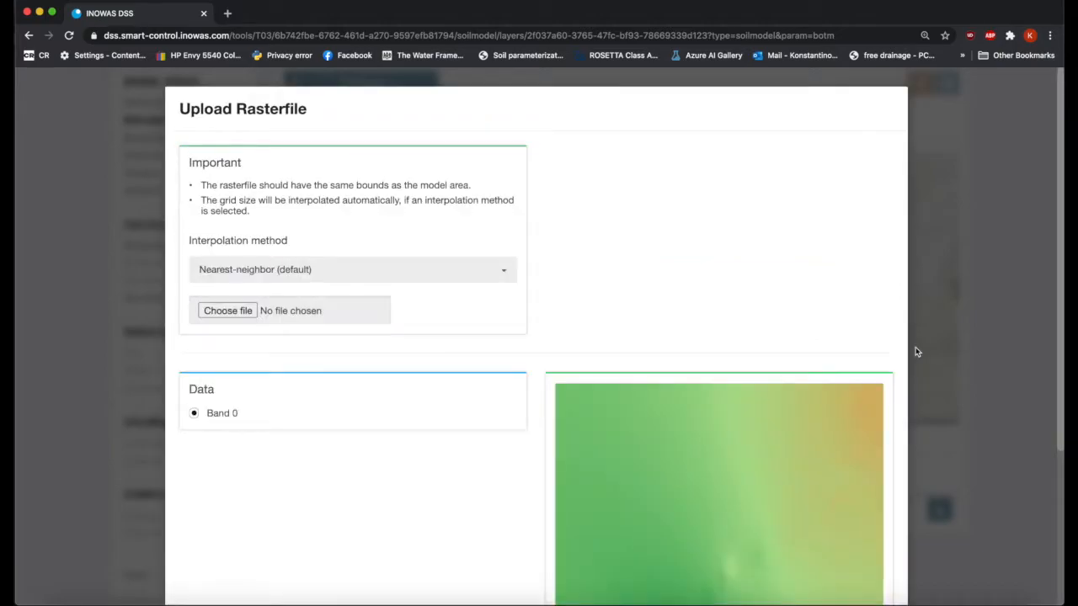
Check the bottom elevation raster preview, apply the raster to the default zone and save the soil layer changes.
scroll(905, 379, "down", 3)
scroll(905, 379, "down", 3)
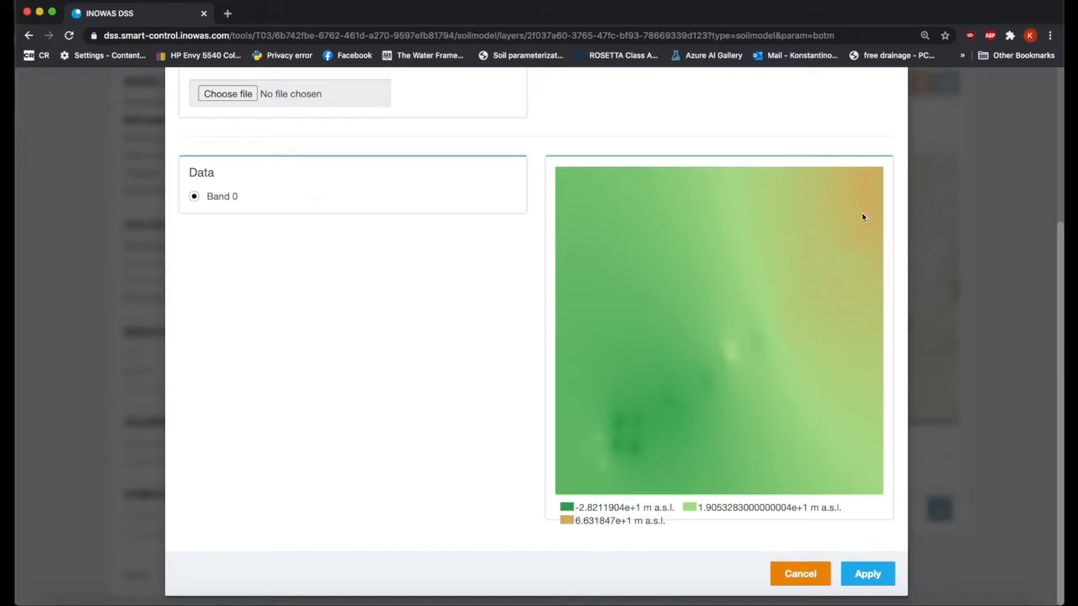
left_click(870, 576)
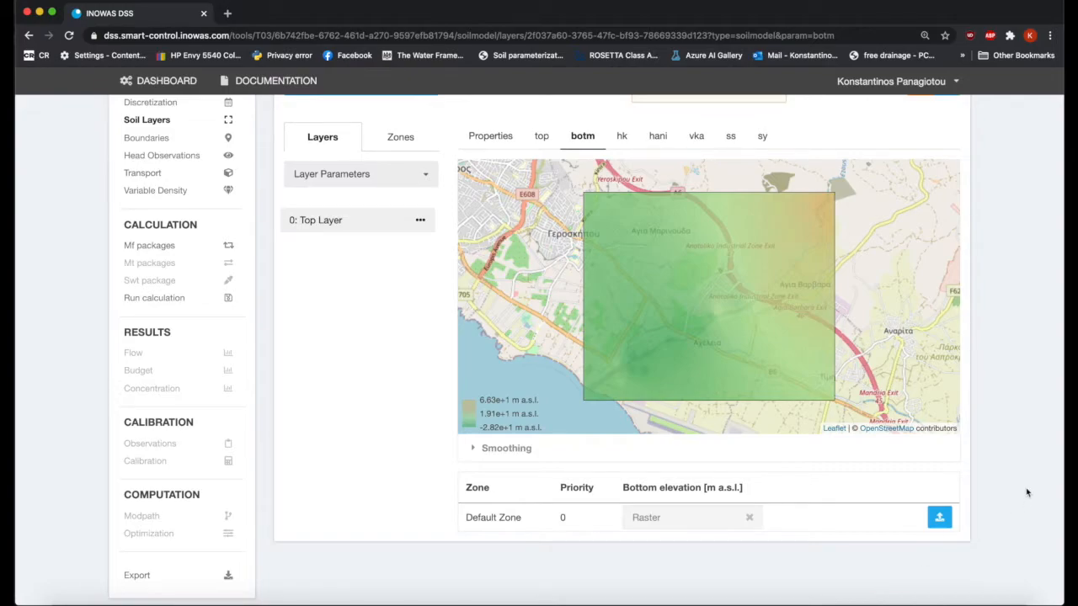
scroll(1028, 497, "up", 2)
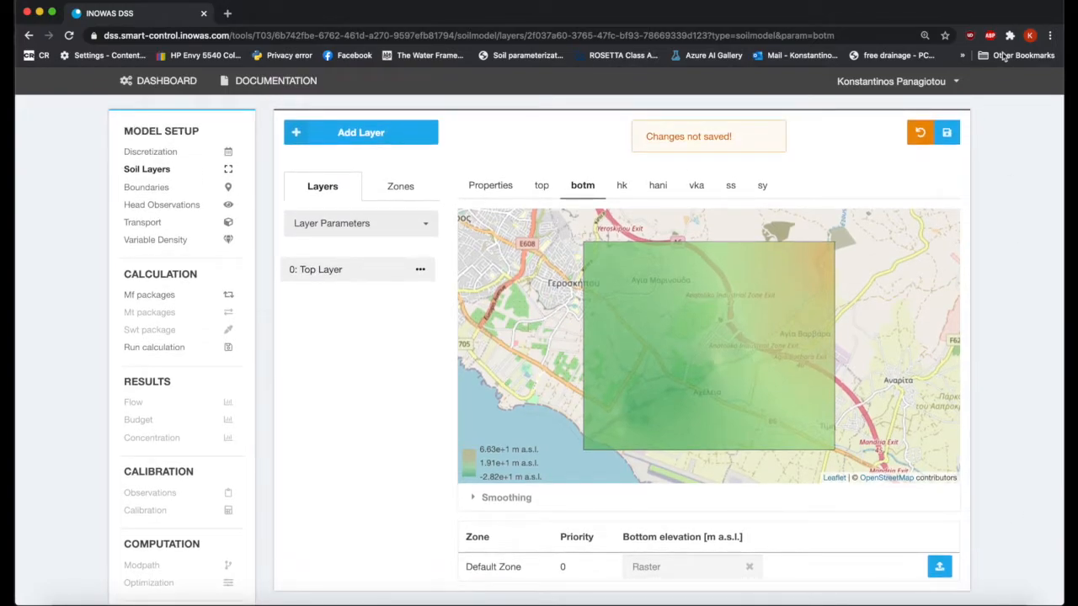
left_click(947, 134)
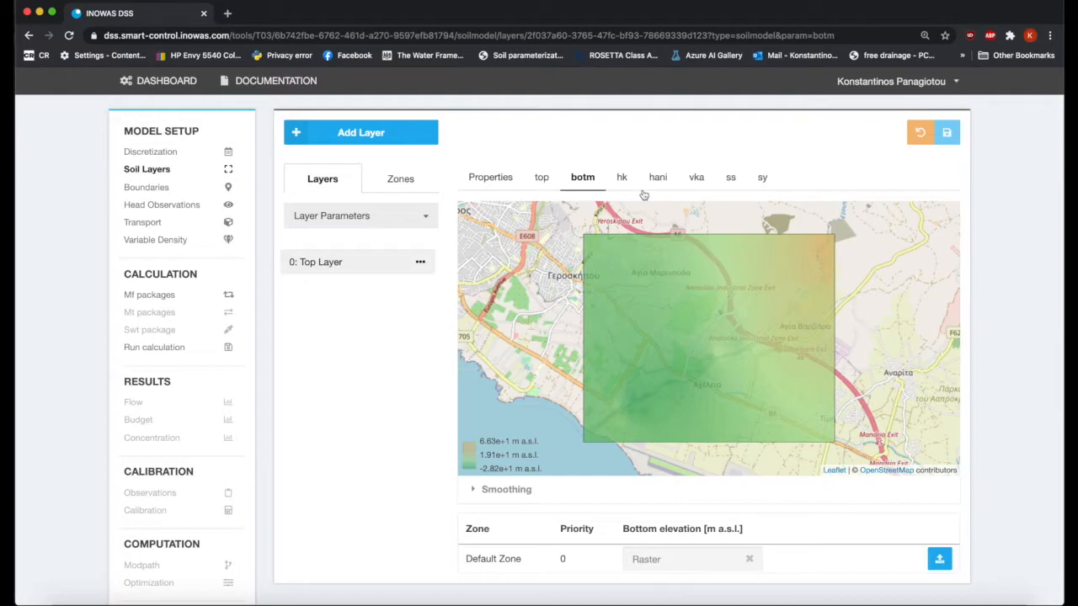
Display the Top Layer's horizontal conductivity and try to load SatZone1_Polygon.geojson from the Saturated_Zones folder as its raster.
left_click(623, 180)
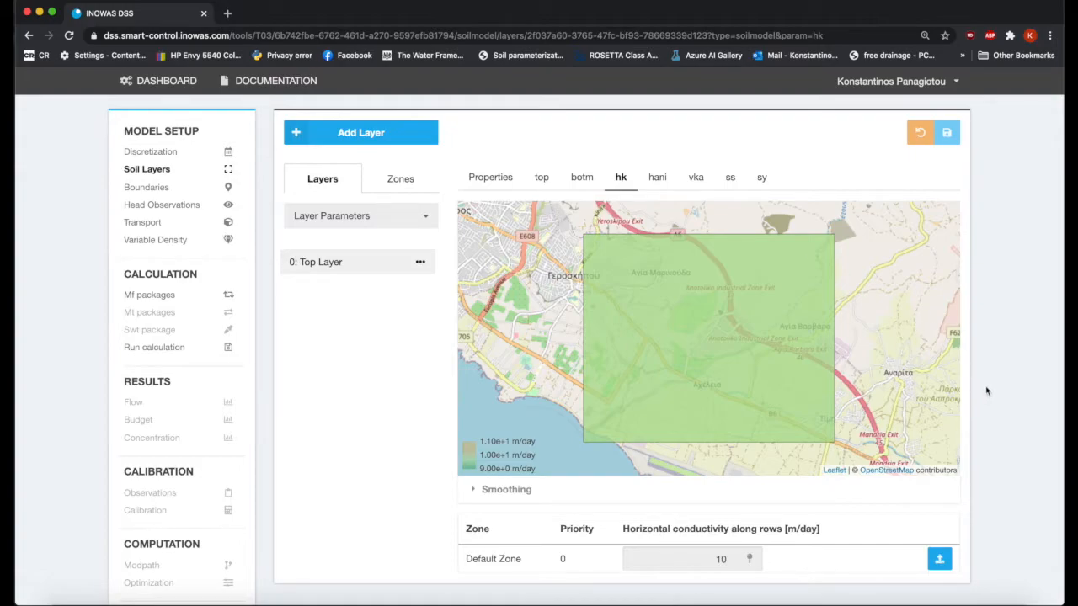
scroll(987, 390, "down", 2)
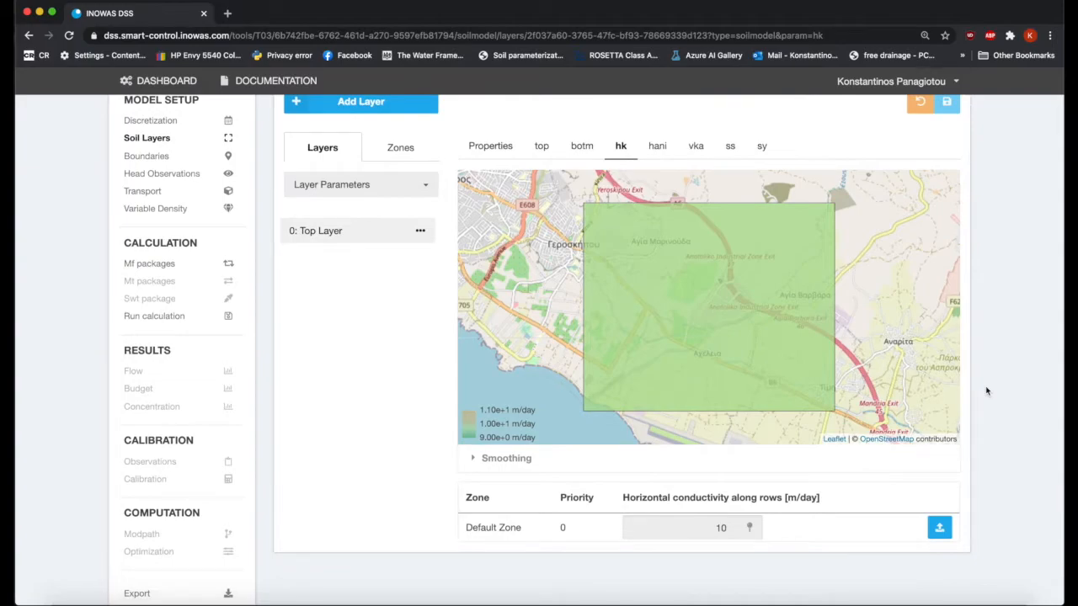
scroll(985, 386, "up", 1)
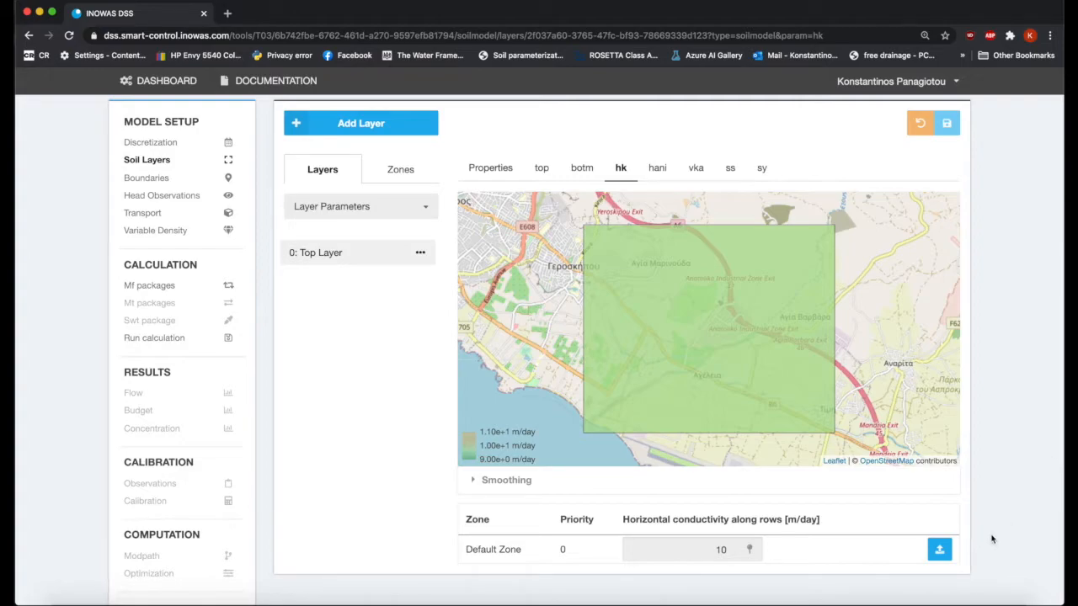
left_click(940, 551)
left_click(245, 383)
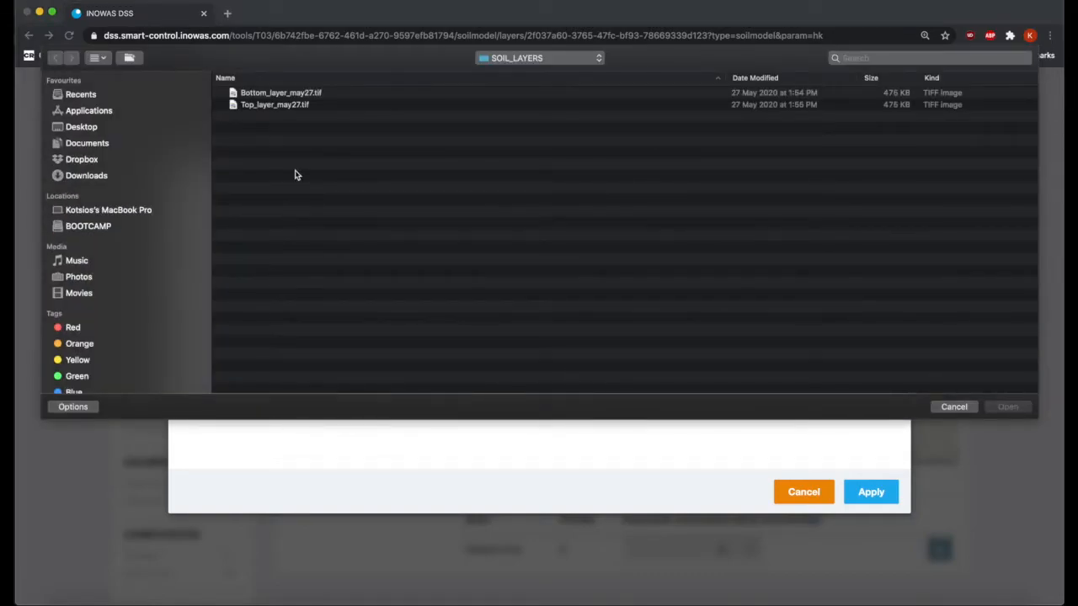
left_click(496, 58)
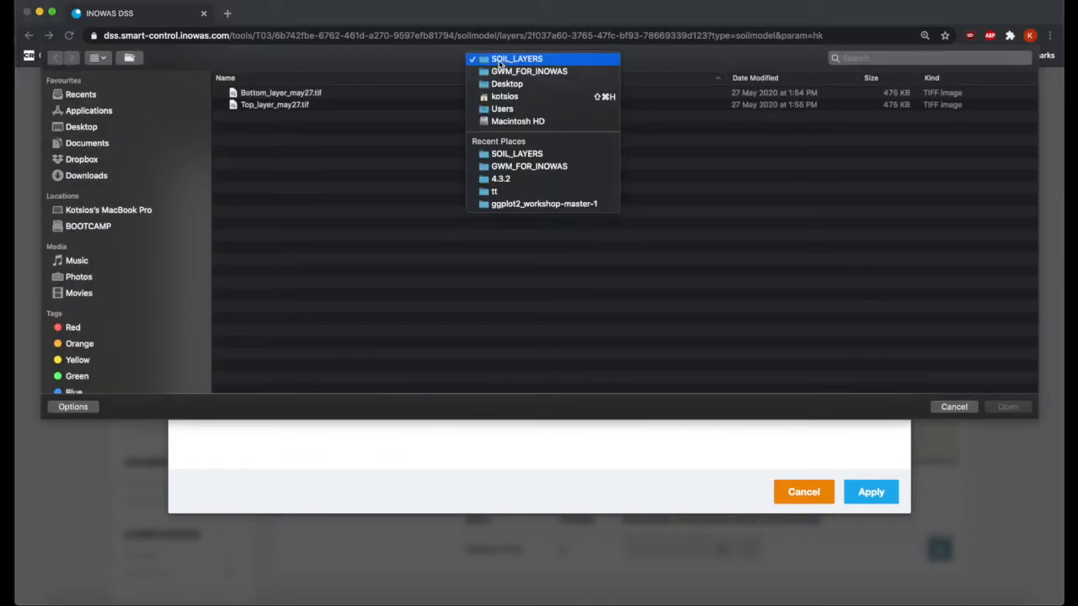
left_click(503, 67)
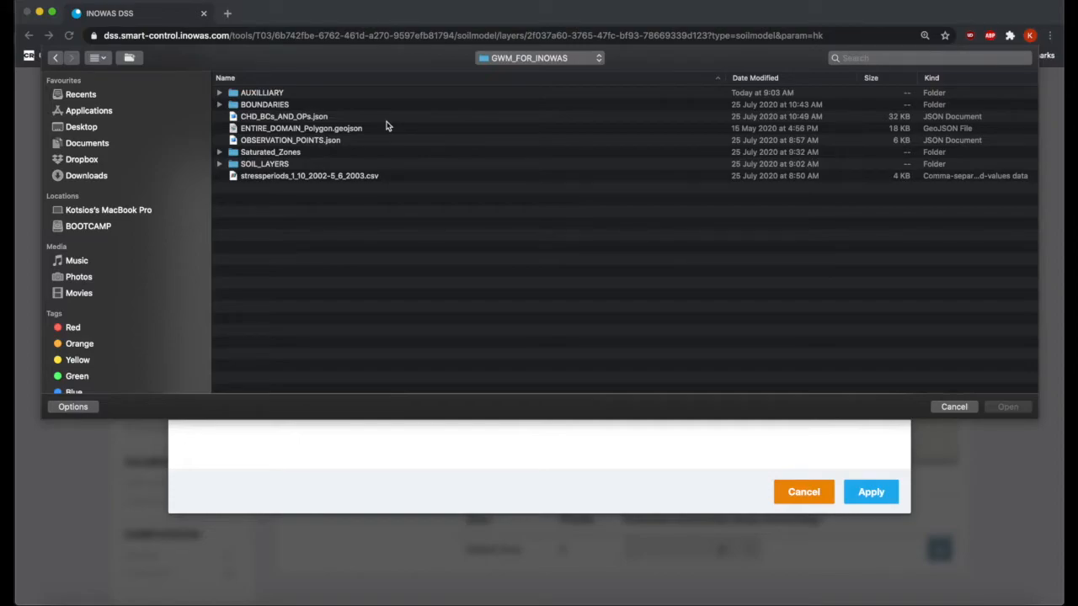
double_click(320, 152)
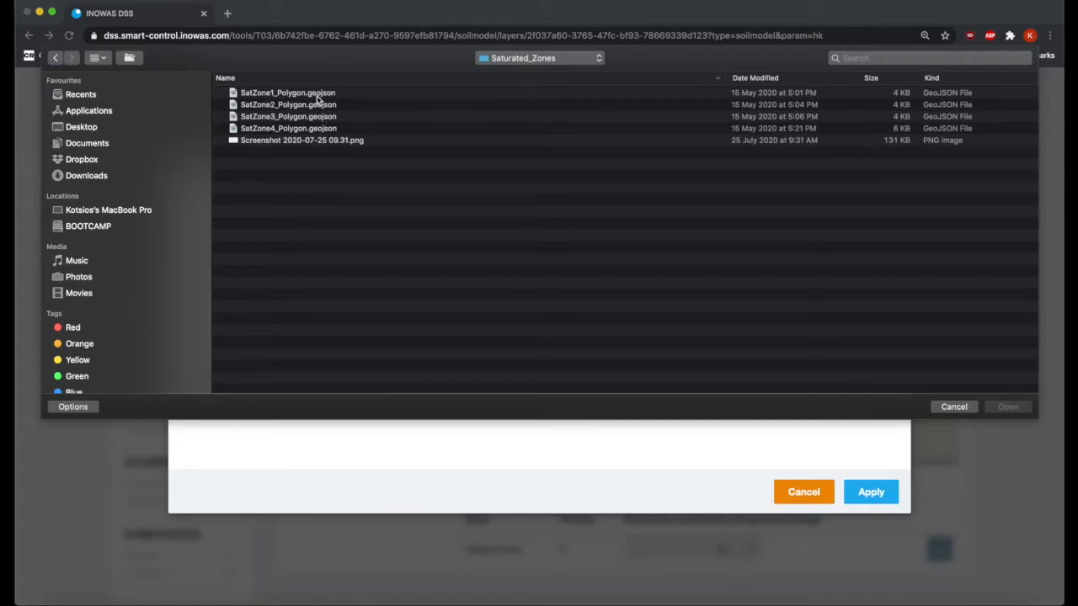
left_click(318, 97)
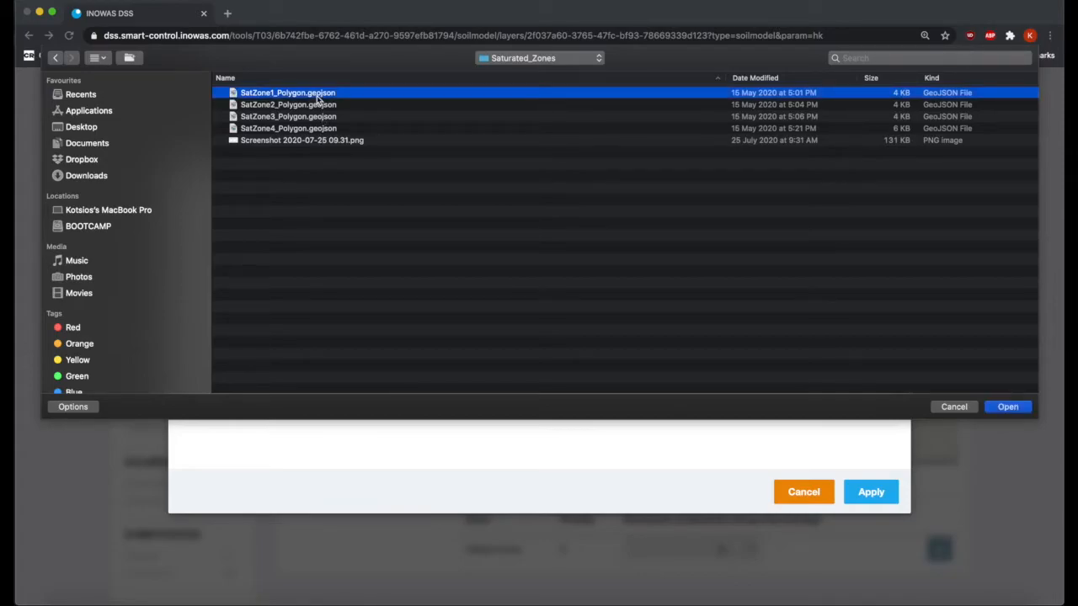
left_click(1008, 407)
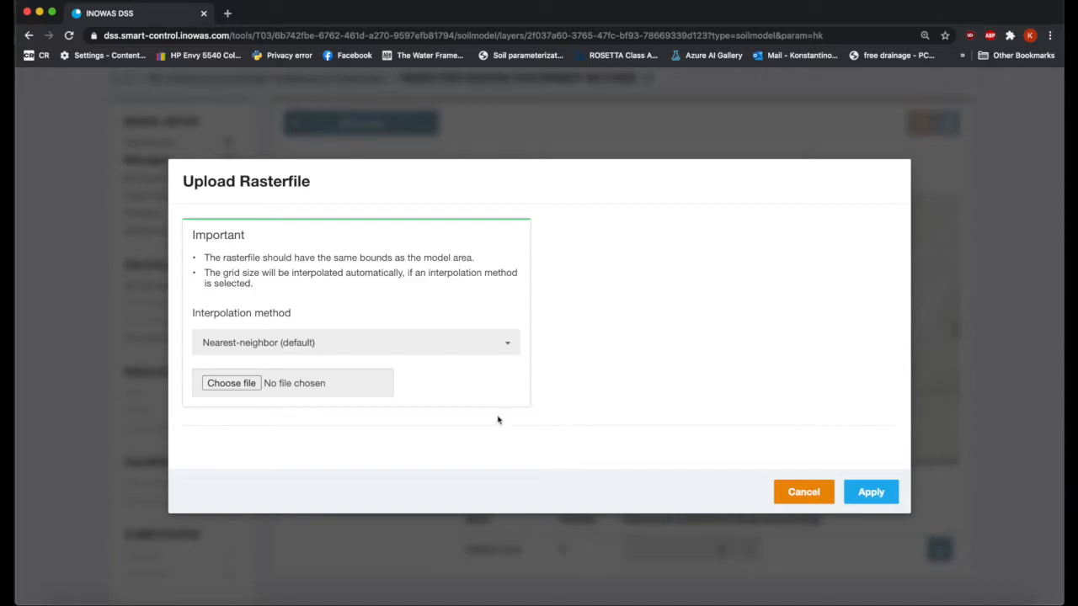
Try loading SatZone1_Polygon.geojson once more as the conductivity raster and cancel the raster upload.
left_click(227, 383)
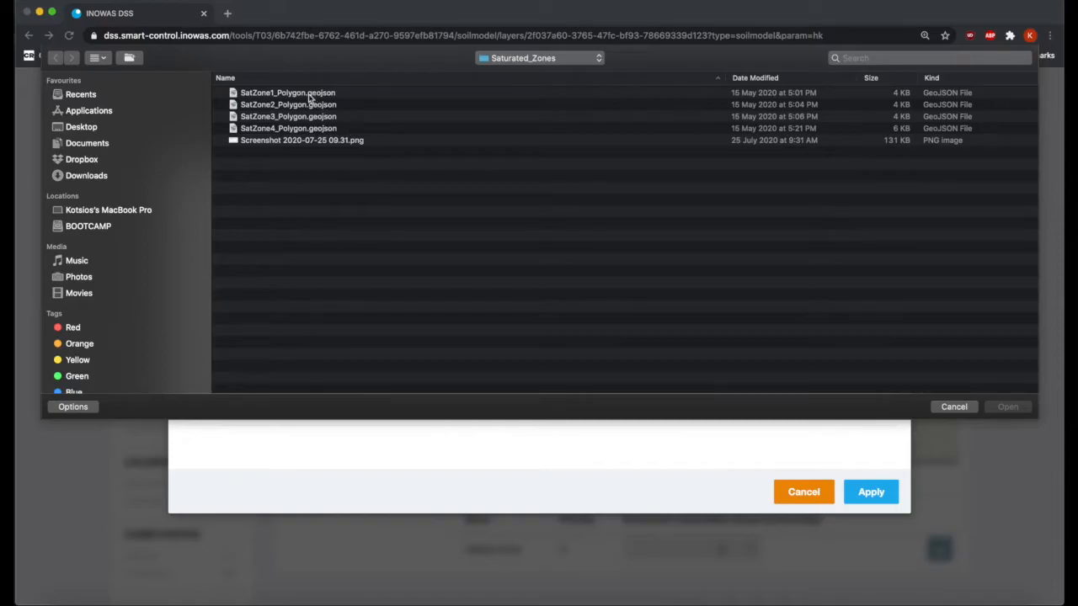
left_click(306, 94)
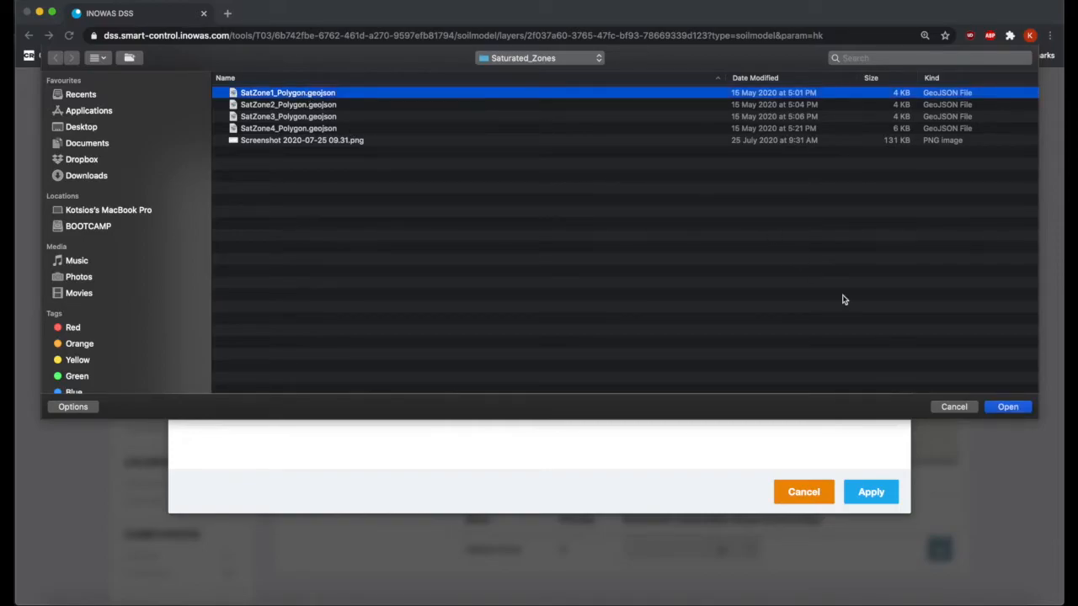
left_click(1007, 407)
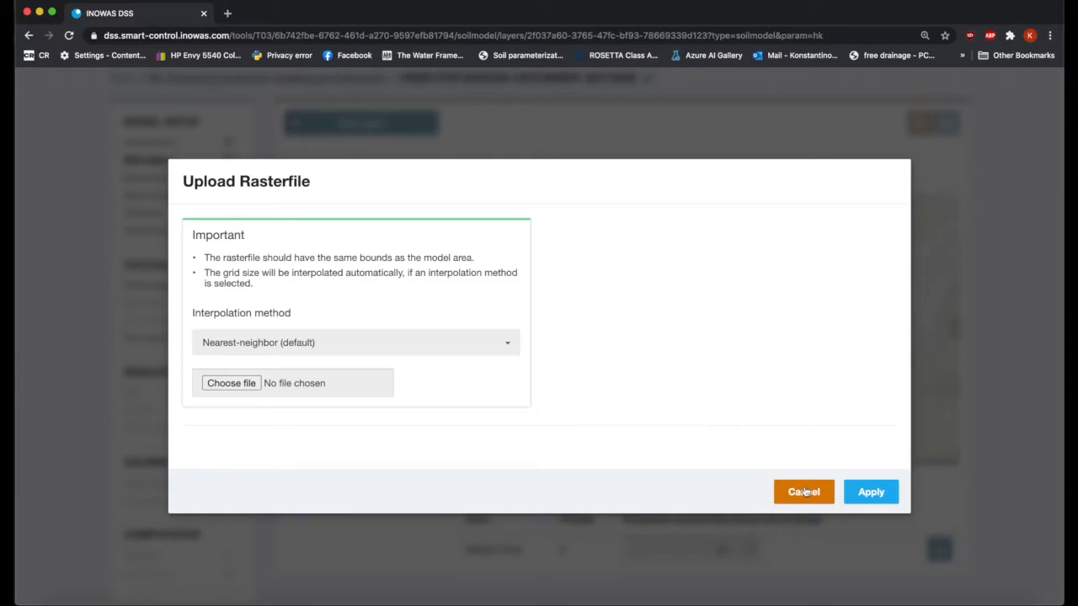
left_click(801, 500)
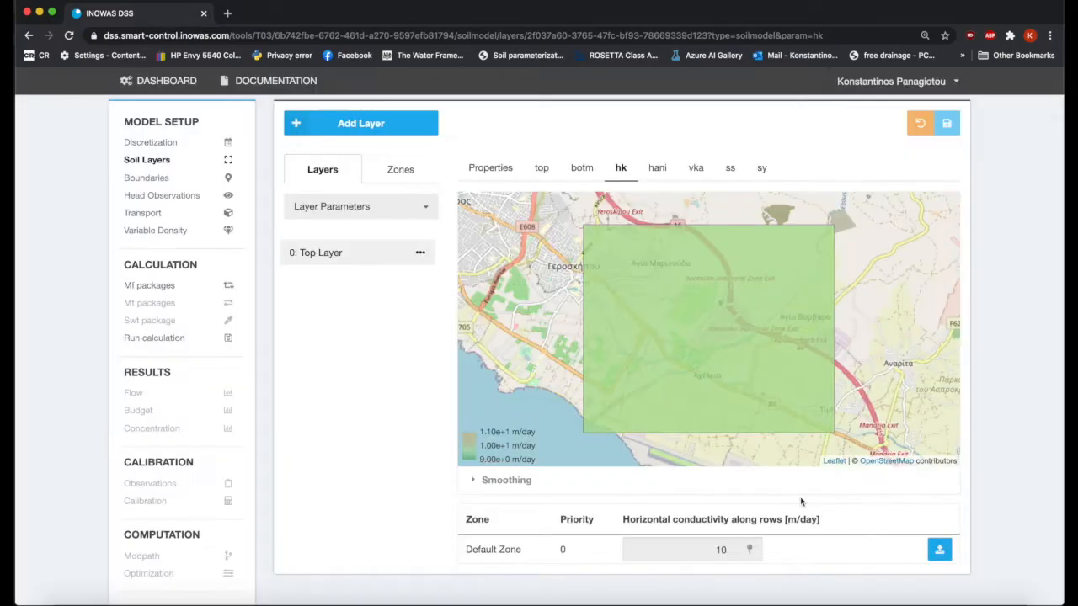
Start a new zone in the soil model's zones and name it Saturated Zone 1.
scroll(976, 500, "down", 1)
scroll(975, 500, "up", 1)
scroll(976, 499, "down", 1)
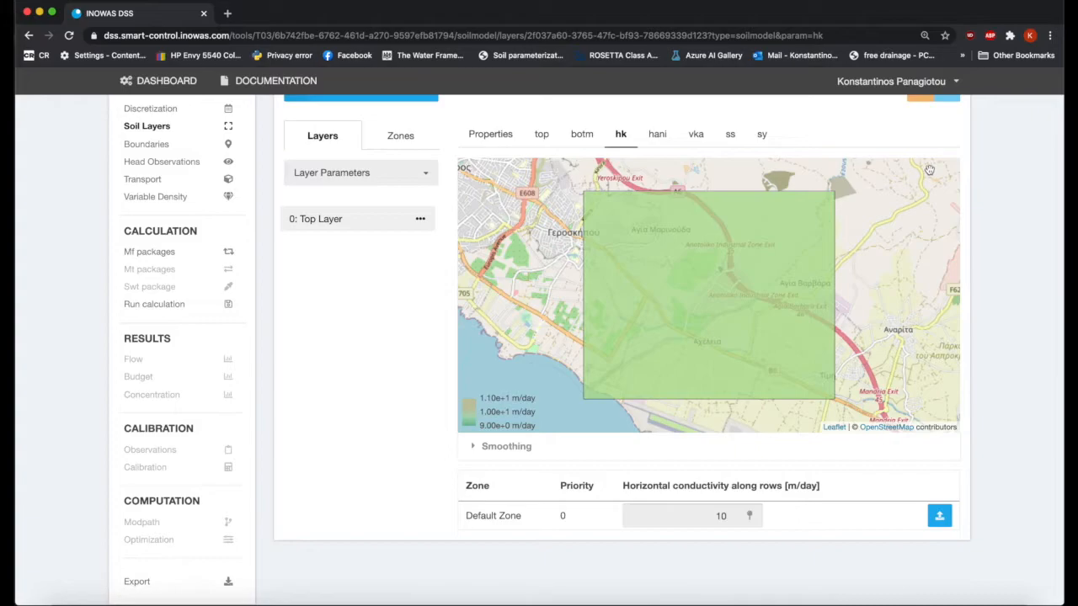
scroll(969, 323, "up", 1)
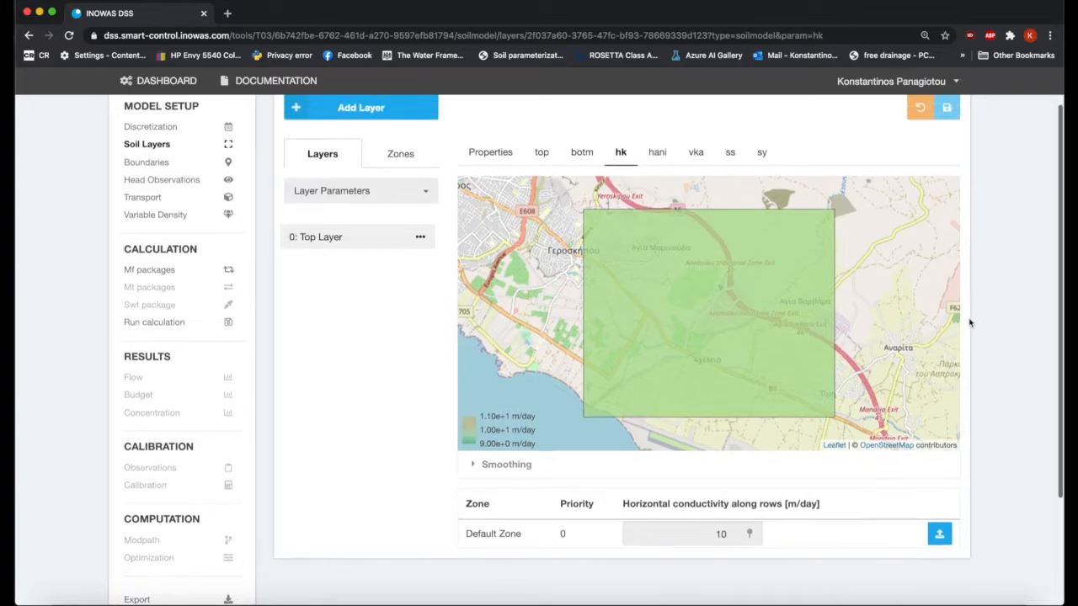
scroll(969, 322, "up", 2)
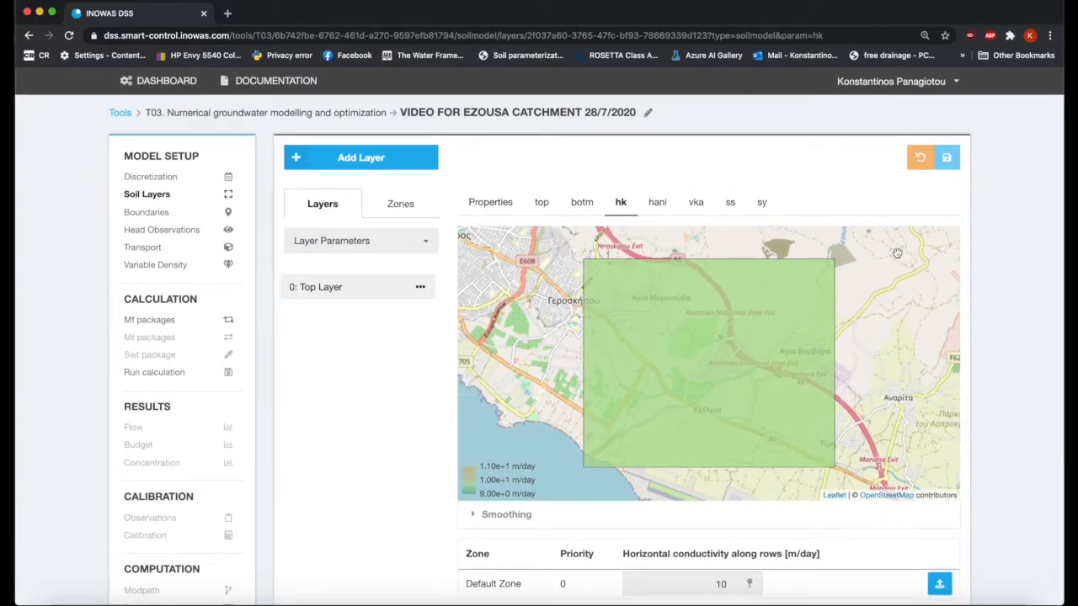
left_click(405, 205)
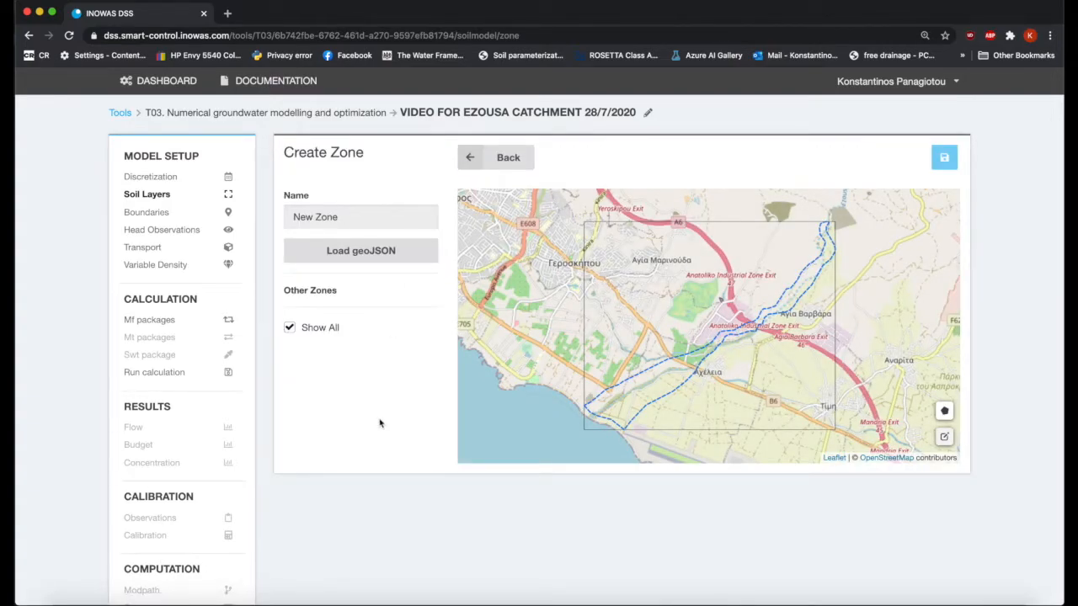
triple_click(318, 218)
type("S")
key("BackSpace")
type("Saturated")
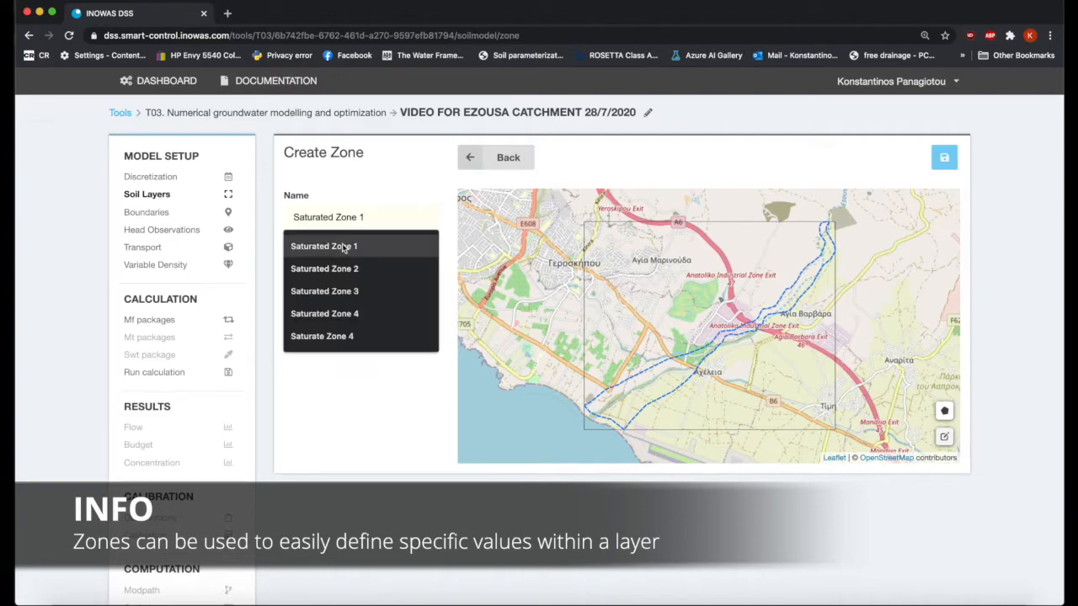
left_click(344, 246)
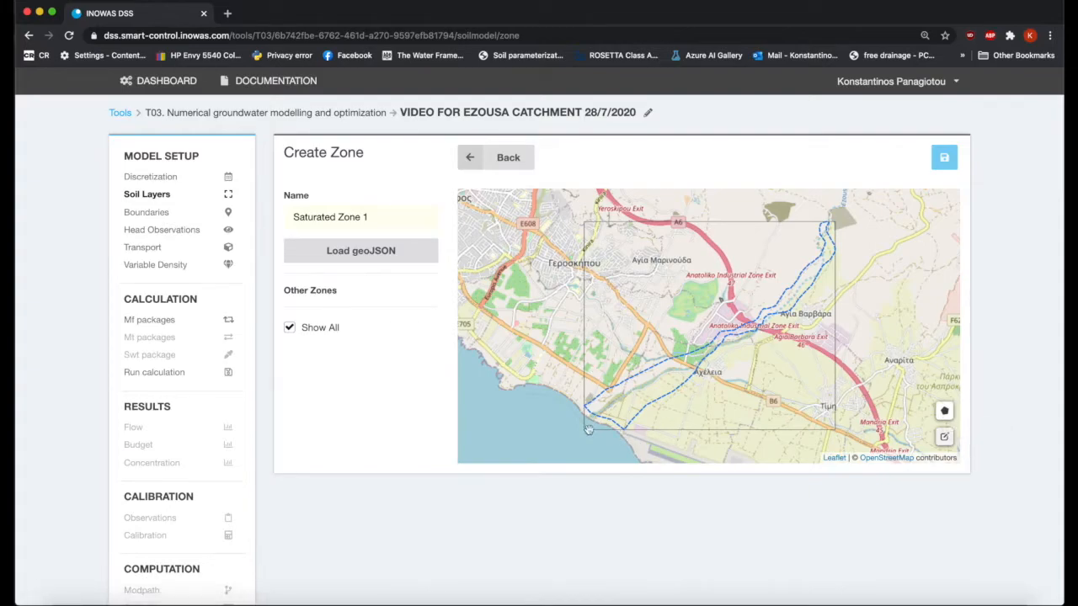
Load SatZone1_Polygon.geojson from the Saturated_Zones folder as the geometry of Saturated Zone 1 and save the zone.
left_click(361, 256)
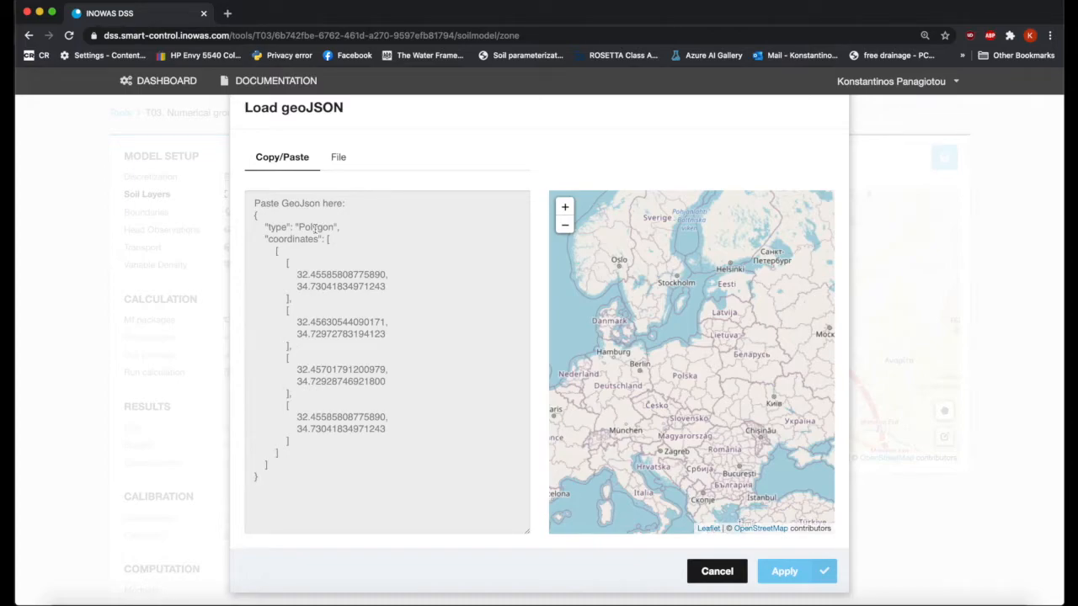
left_click(339, 159)
left_click(374, 210)
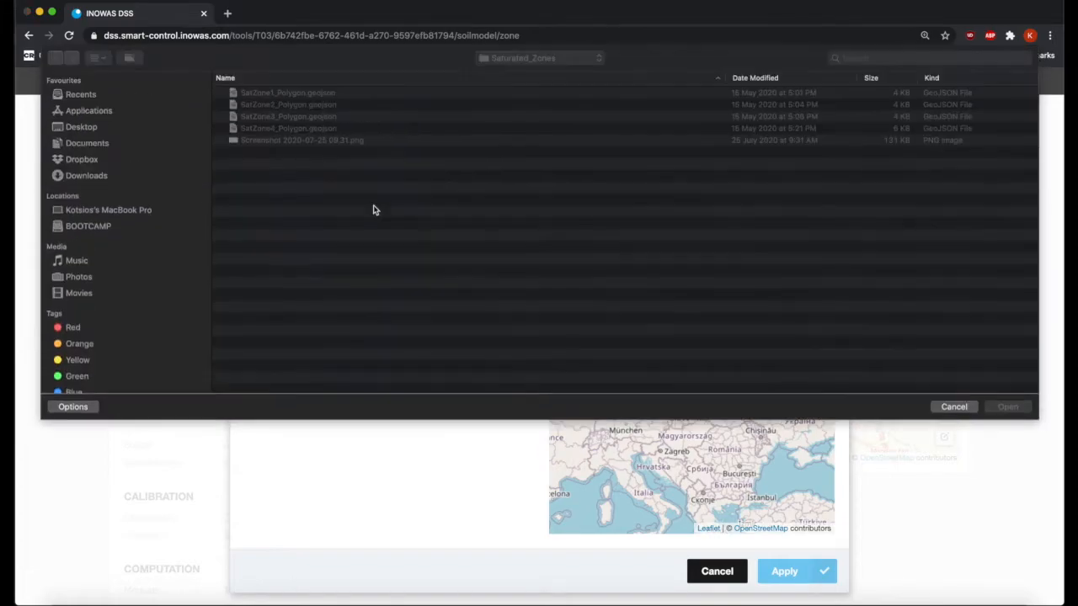
left_click(322, 93)
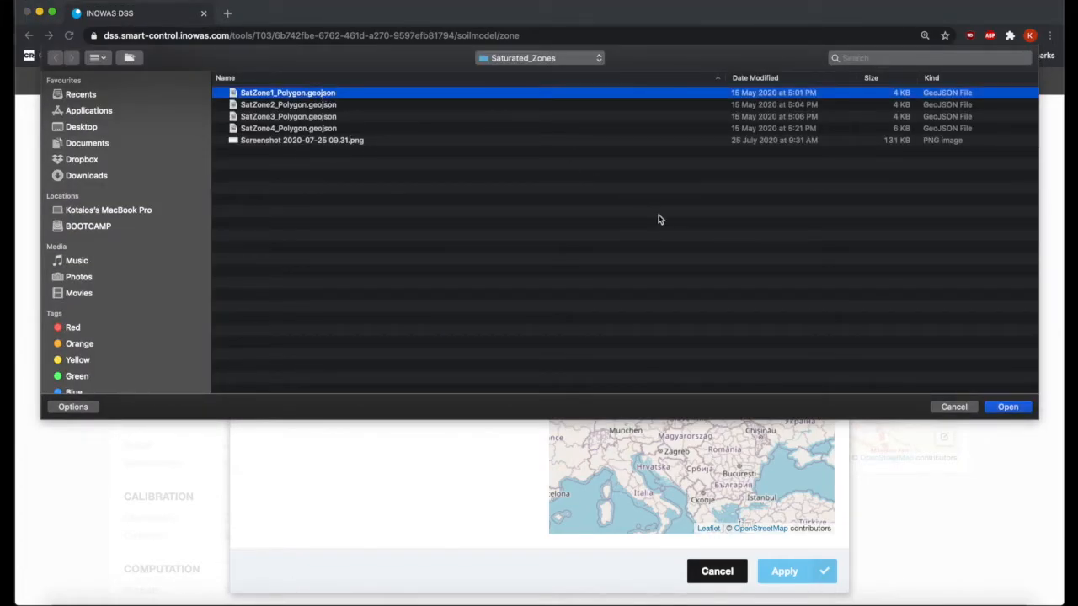
left_click(1008, 408)
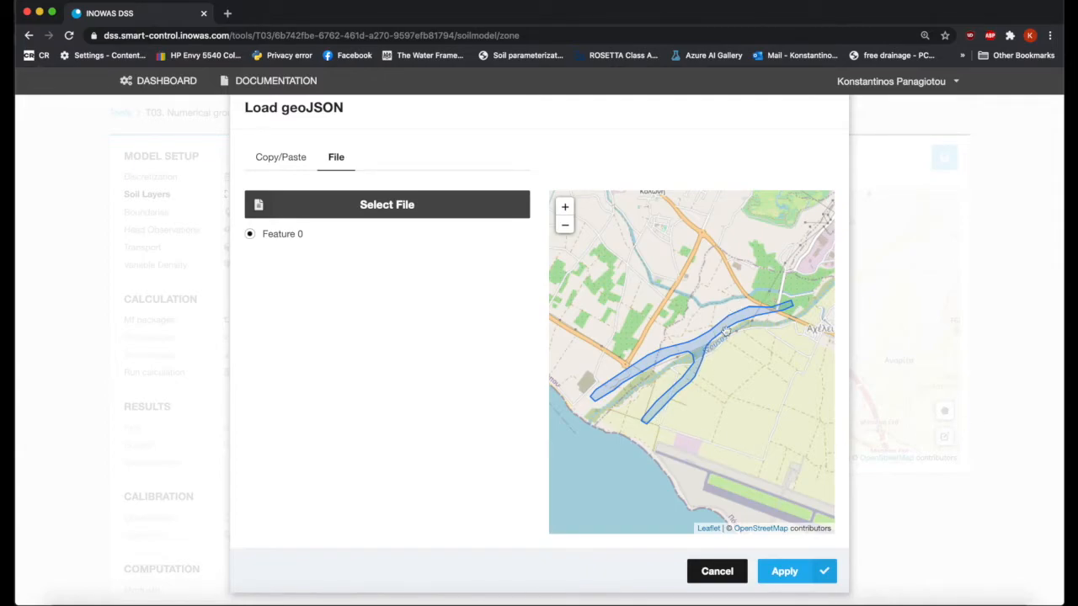
left_click(783, 571)
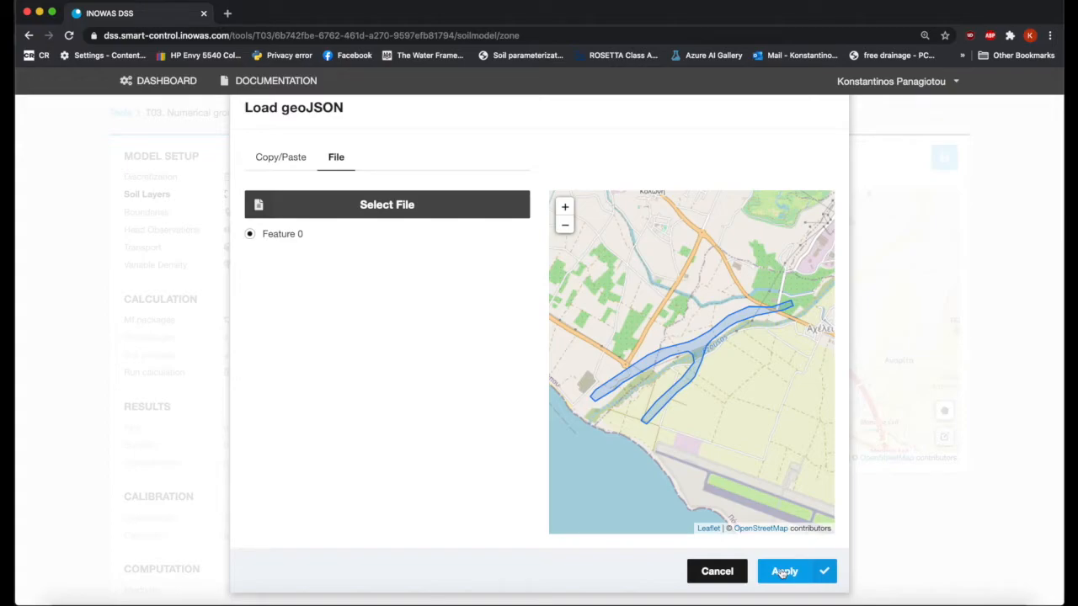
left_click(782, 572)
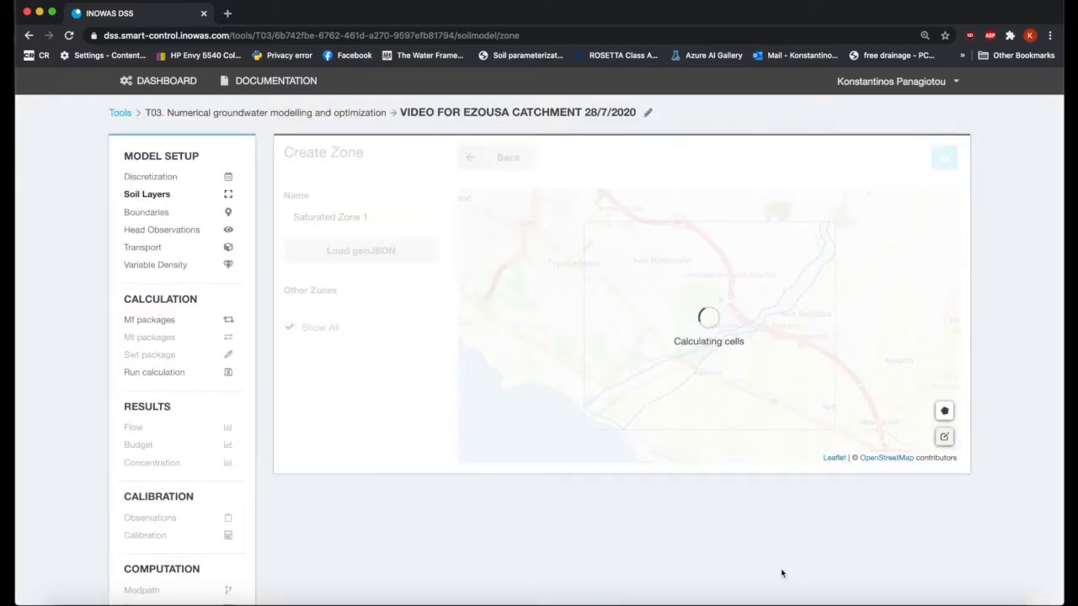
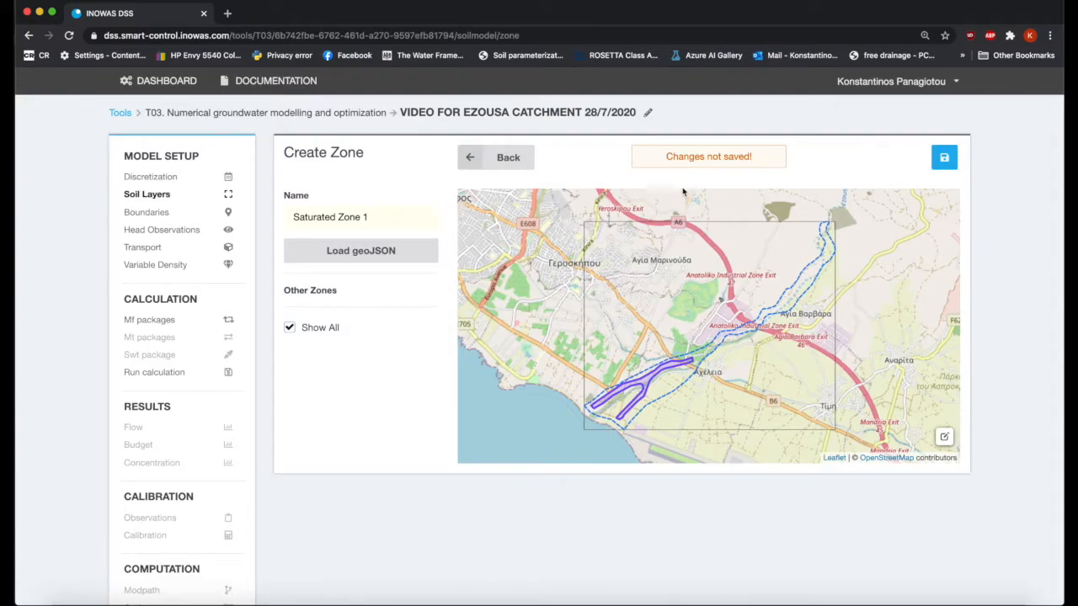
left_click(943, 160)
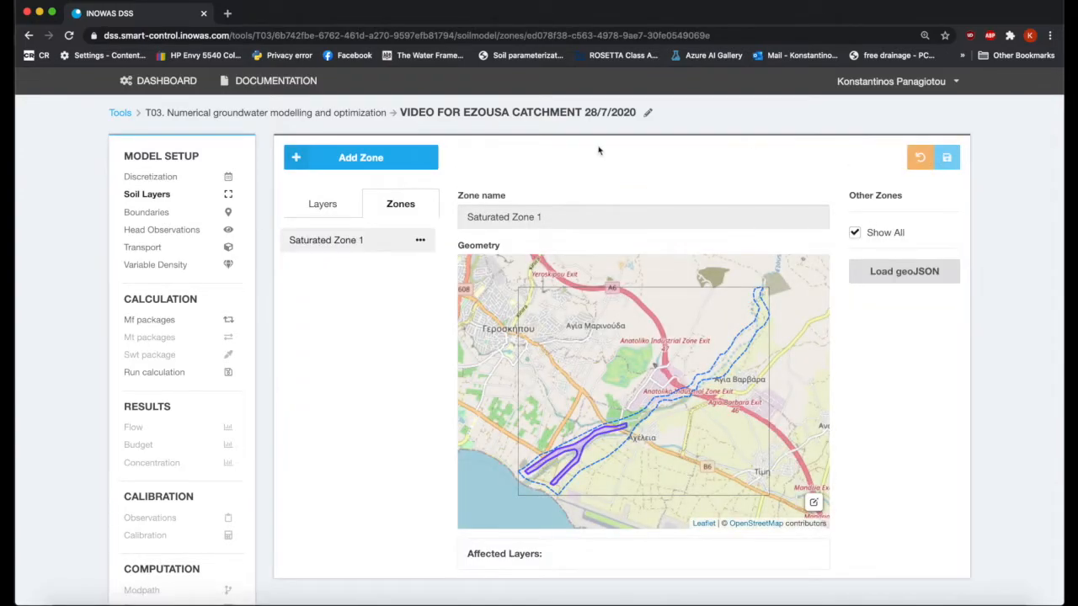
Add another zone named Saturated Zone 2, with all other zones shown on the map.
left_click(397, 162)
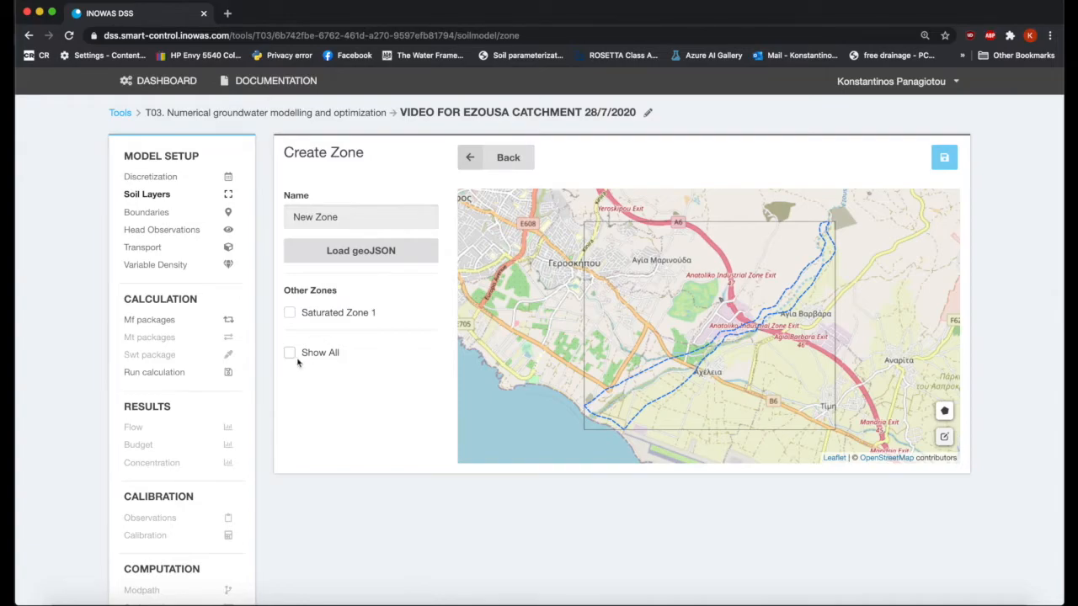
left_click(289, 354)
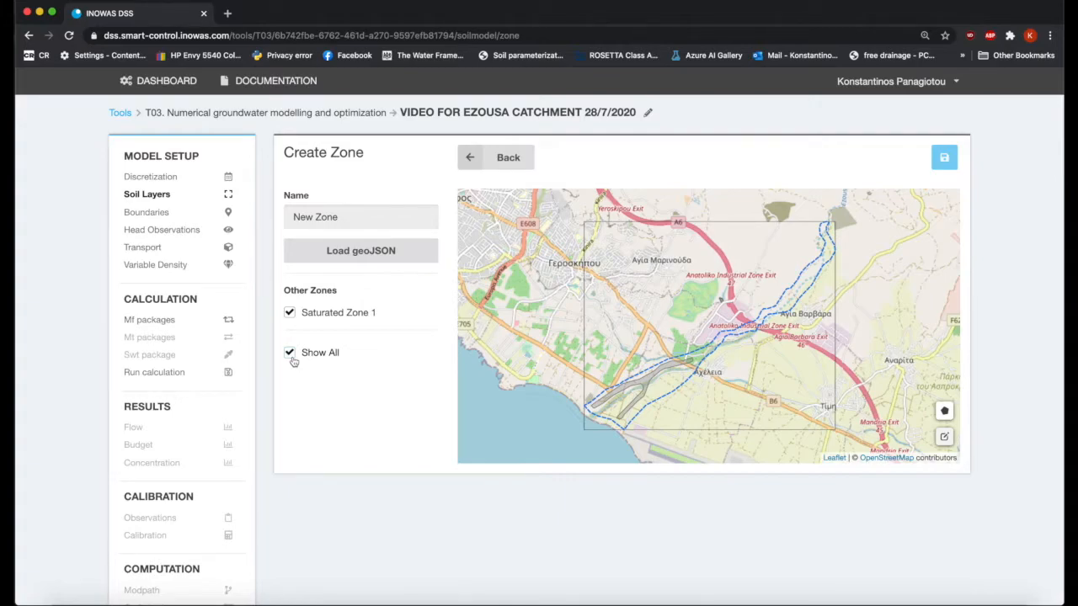
triple_click(327, 217)
type("Sa")
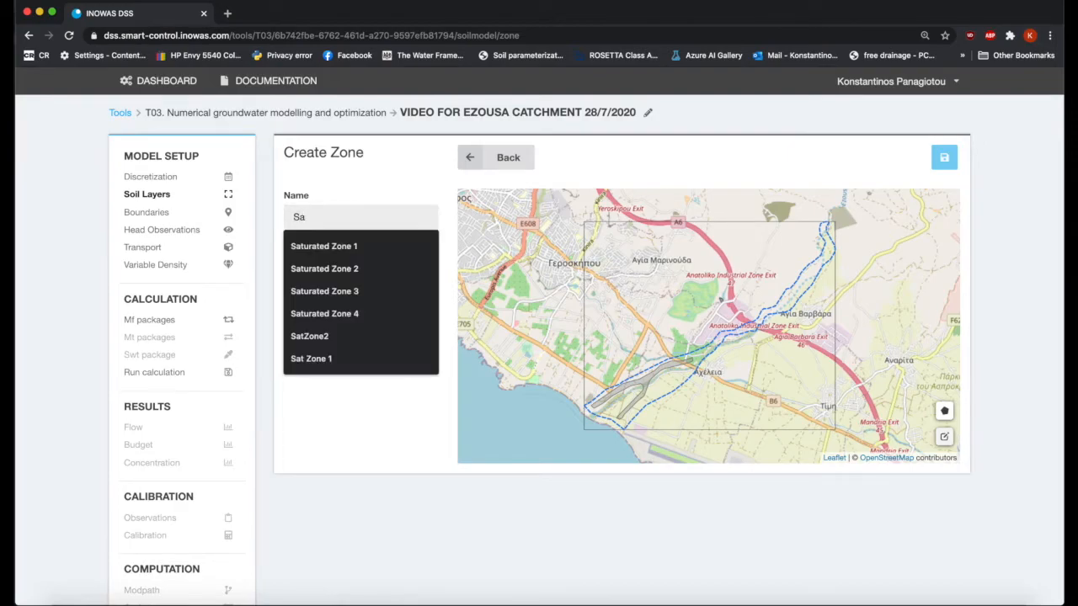
type("turated Zone 2")
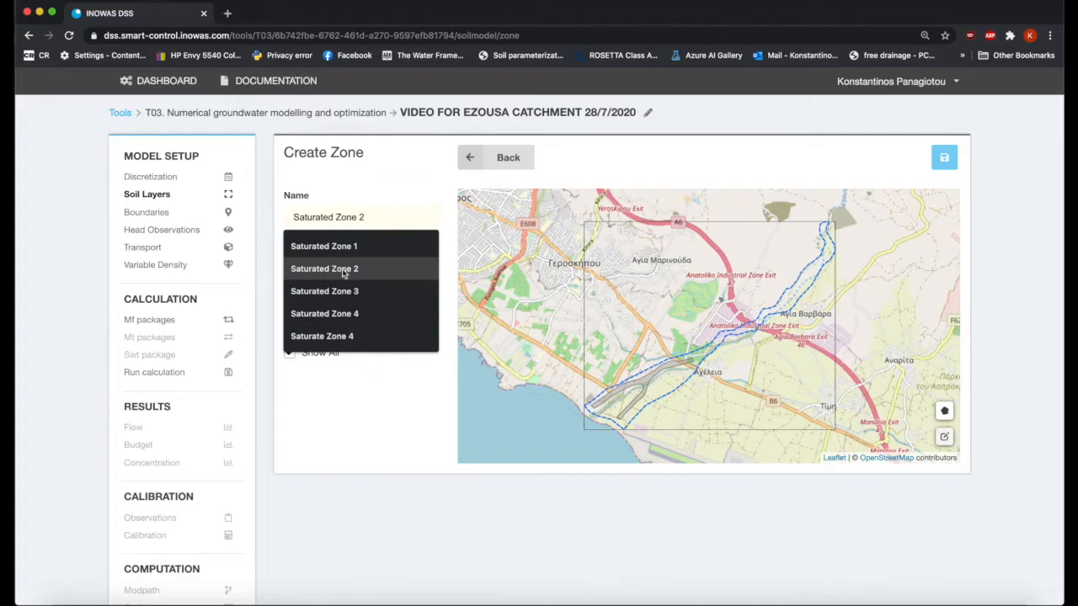
left_click(343, 269)
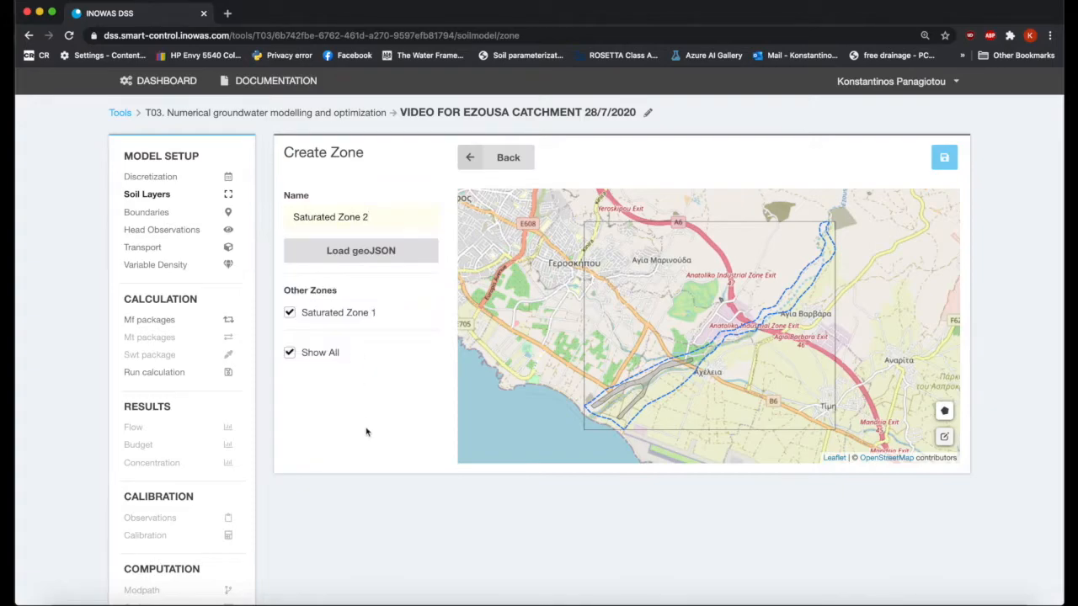
Load SatZone2_Polygon.geojson from the Saturated_Zones folder as the geometry of Saturated Zone 2 and save the zone.
left_click(370, 257)
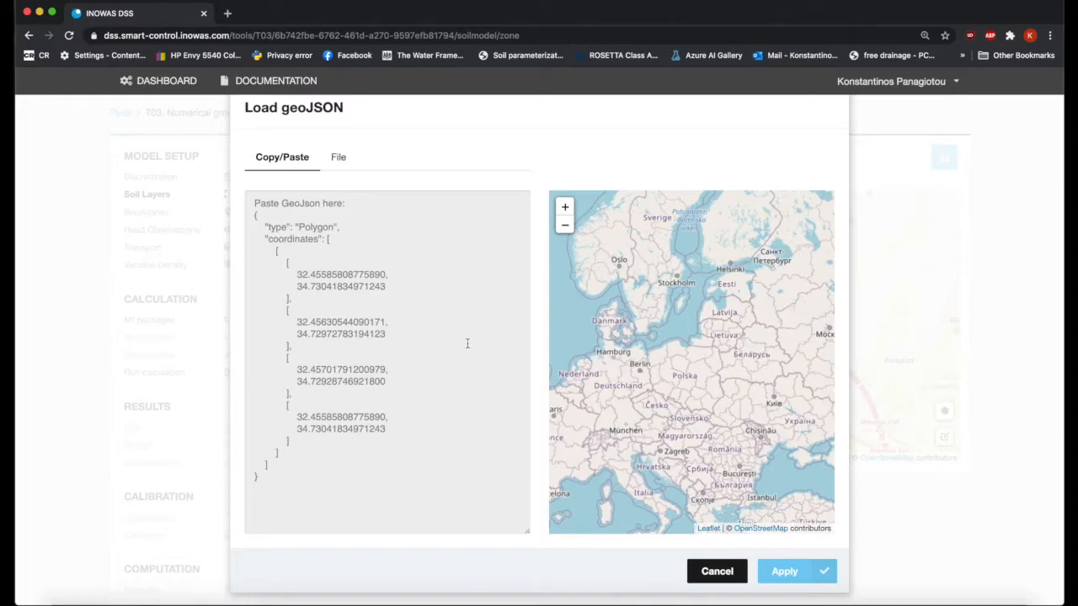
left_click(337, 158)
left_click(387, 207)
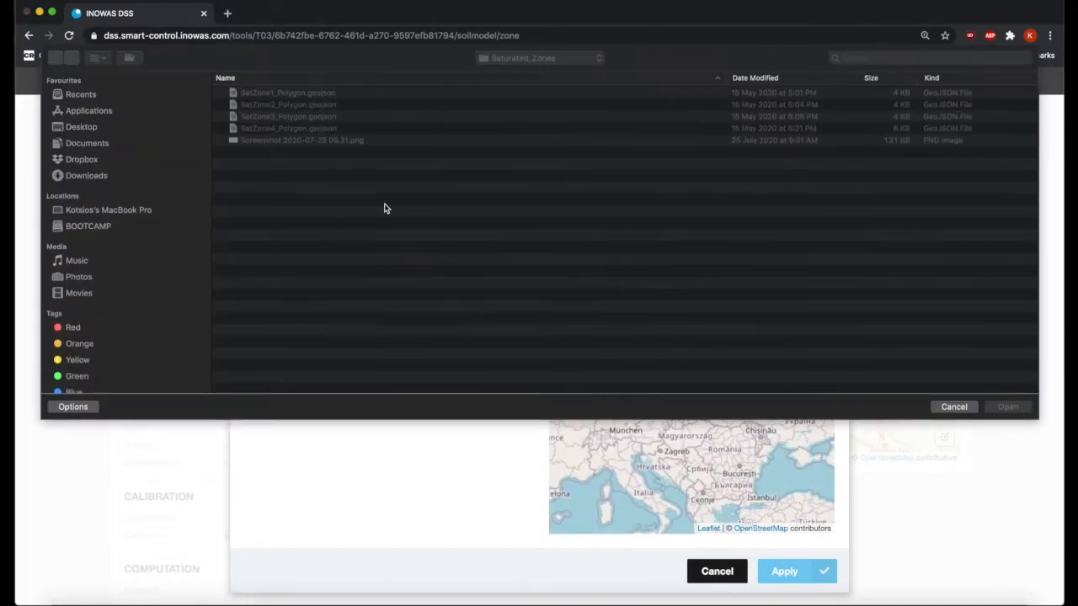
left_click(320, 105)
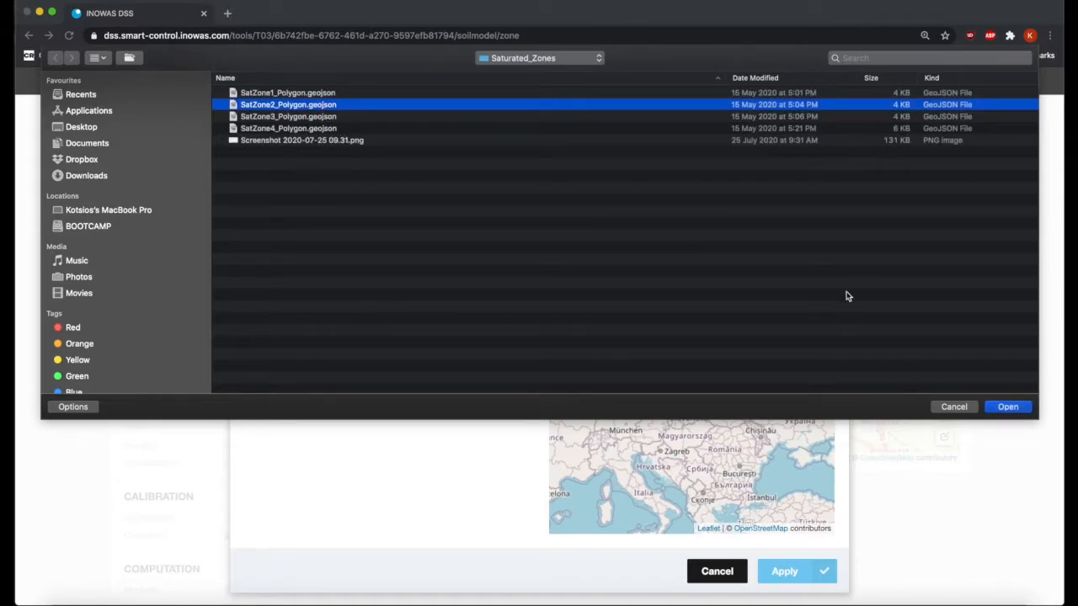
left_click(1007, 406)
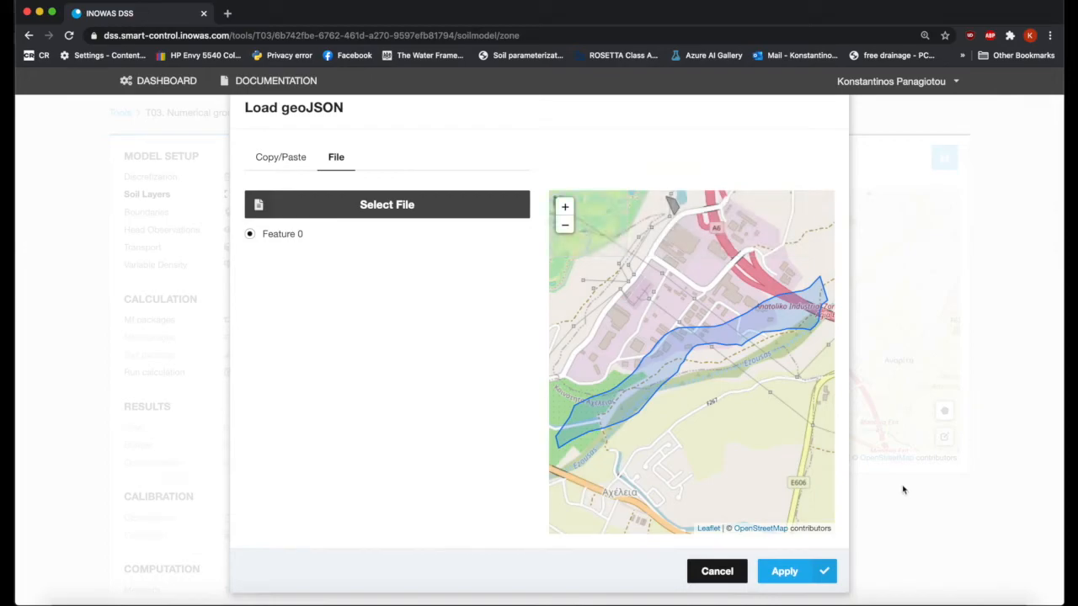
left_click(784, 574)
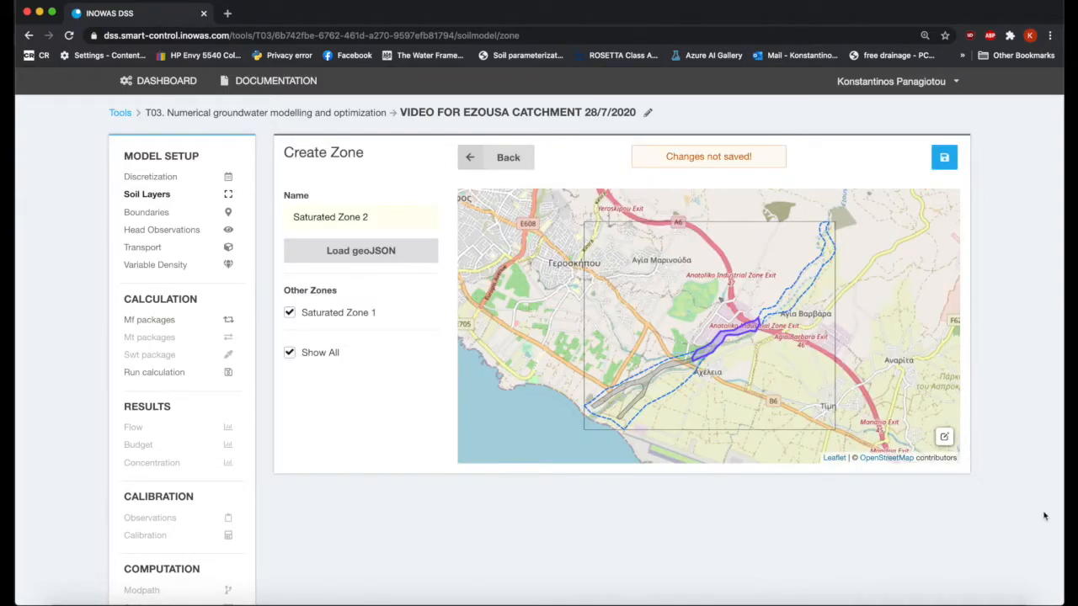
left_click(944, 159)
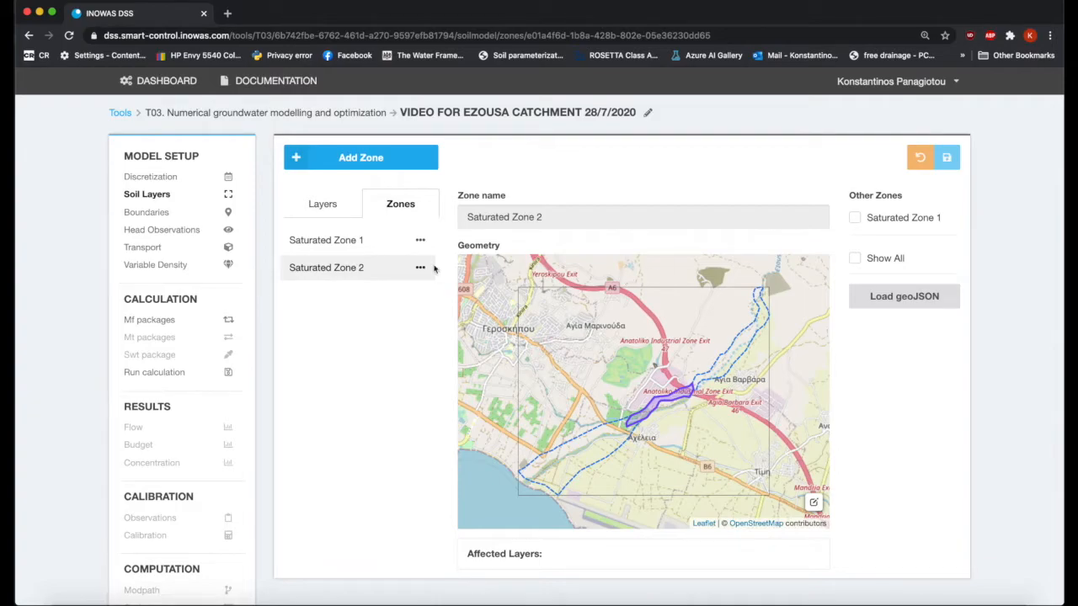
Add a third zone named Saturated Zone 3 and show all other zones on the map.
left_click(348, 158)
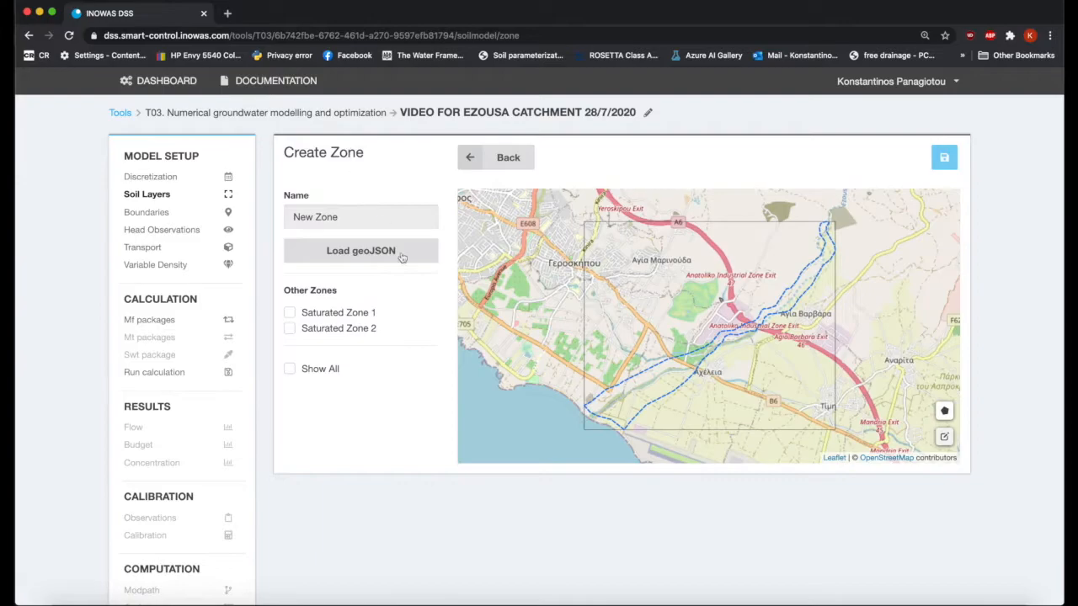
triple_click(339, 216)
type("Satura")
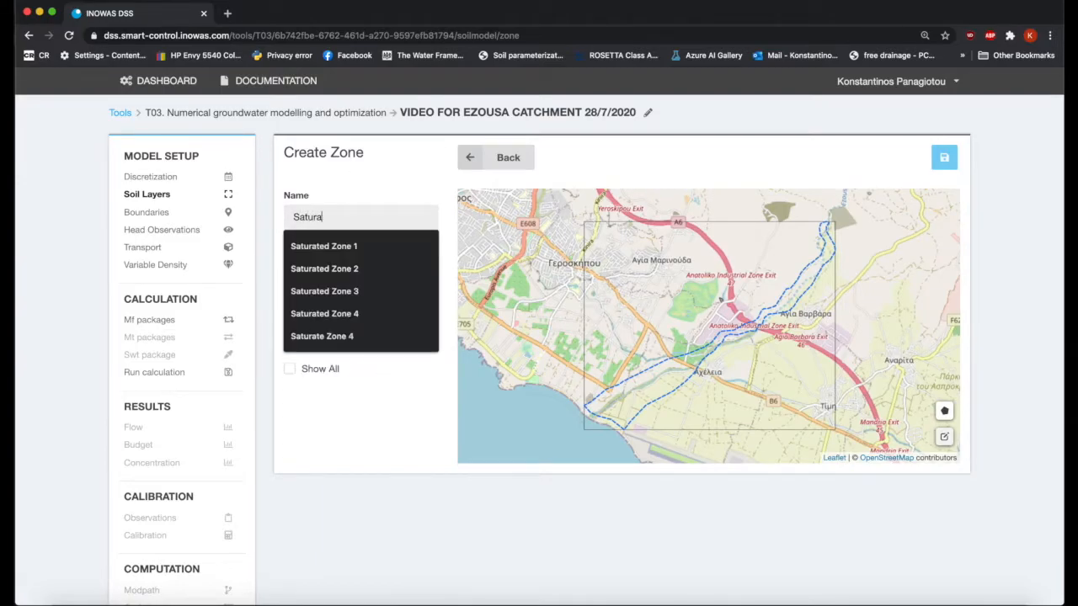
left_click(353, 290)
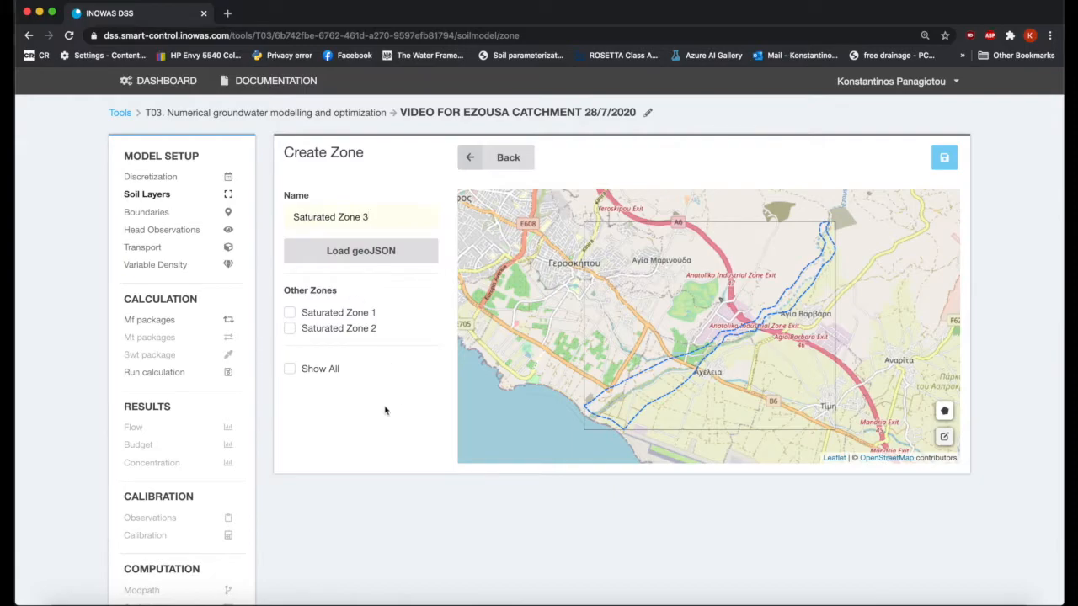
left_click(288, 371)
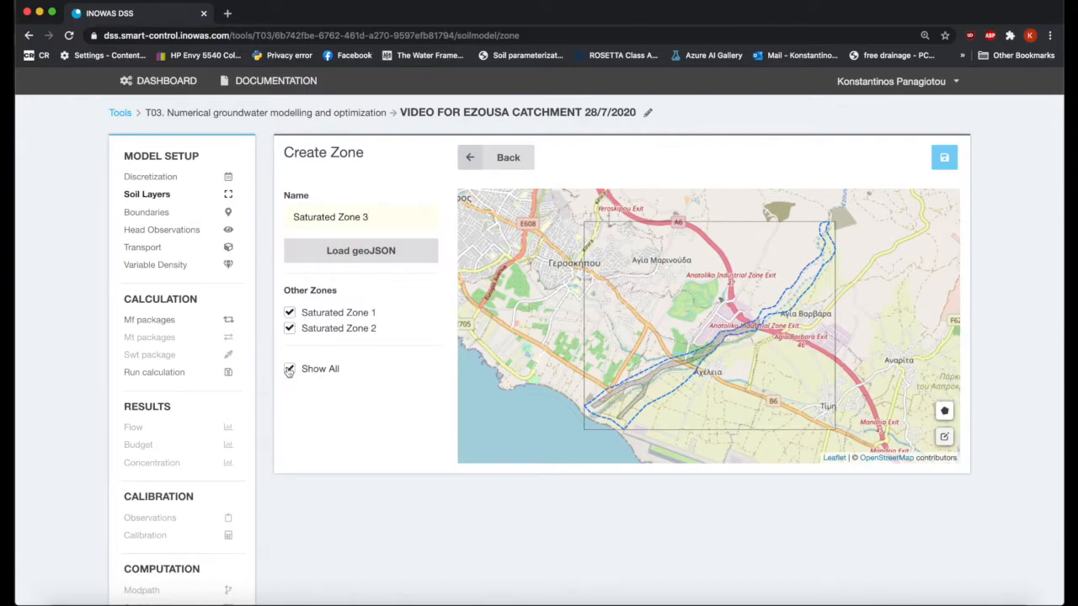
Load SatZone3_Polygon.geojson from the Saturated_Zones folder and apply it as the geometry of Saturated Zone 3.
left_click(363, 255)
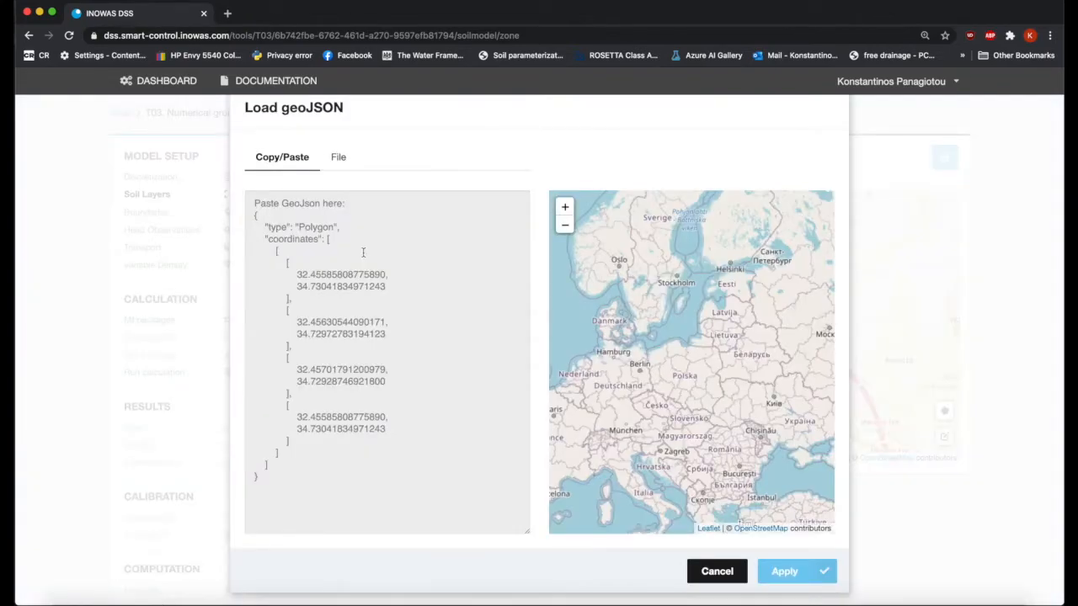
left_click(338, 157)
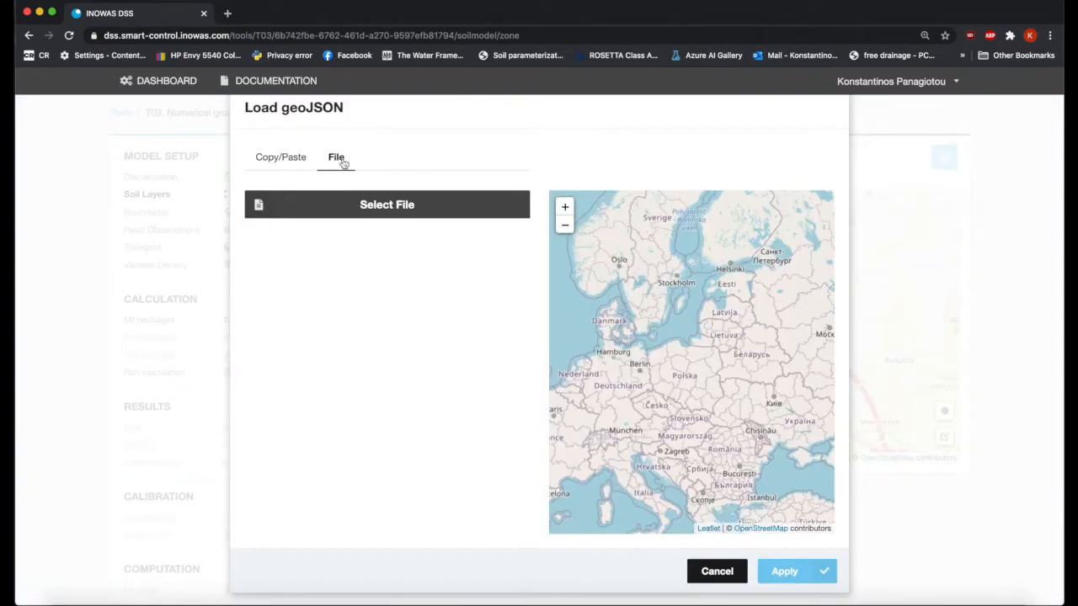
left_click(382, 208)
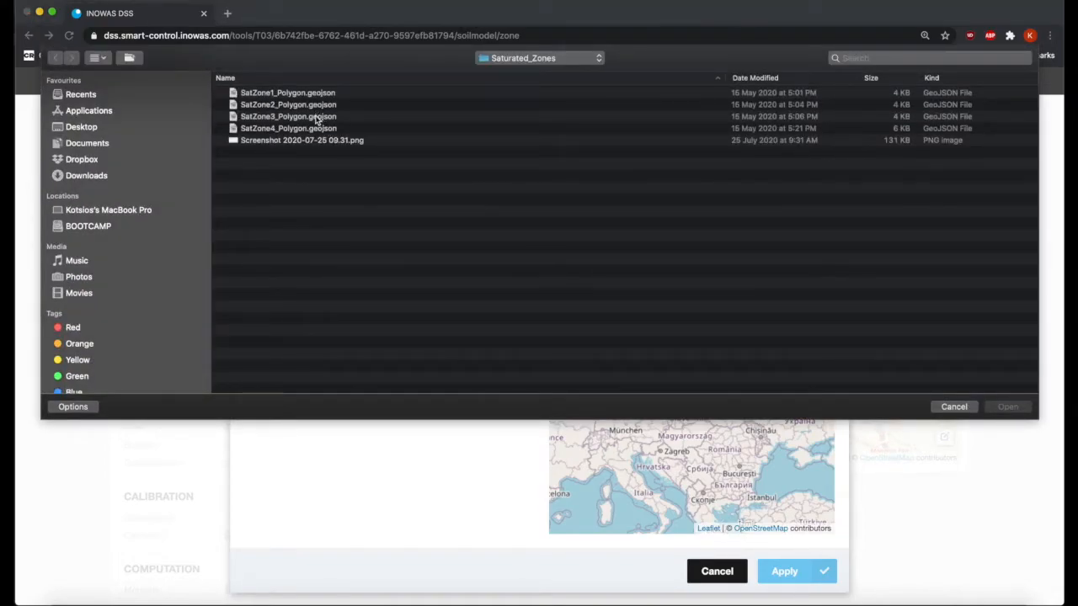
left_click(316, 118)
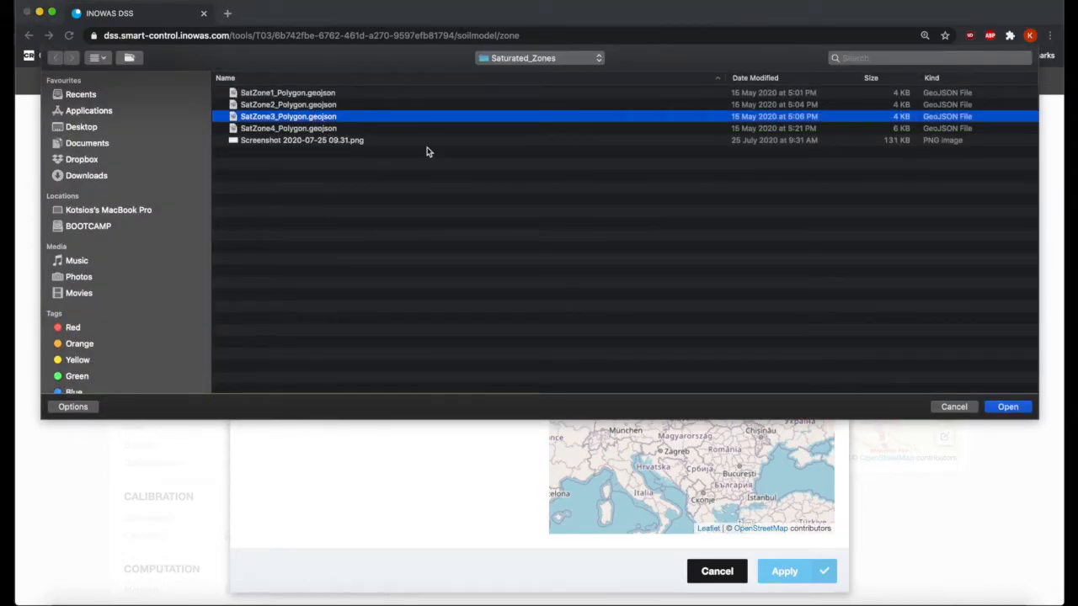
left_click(1008, 406)
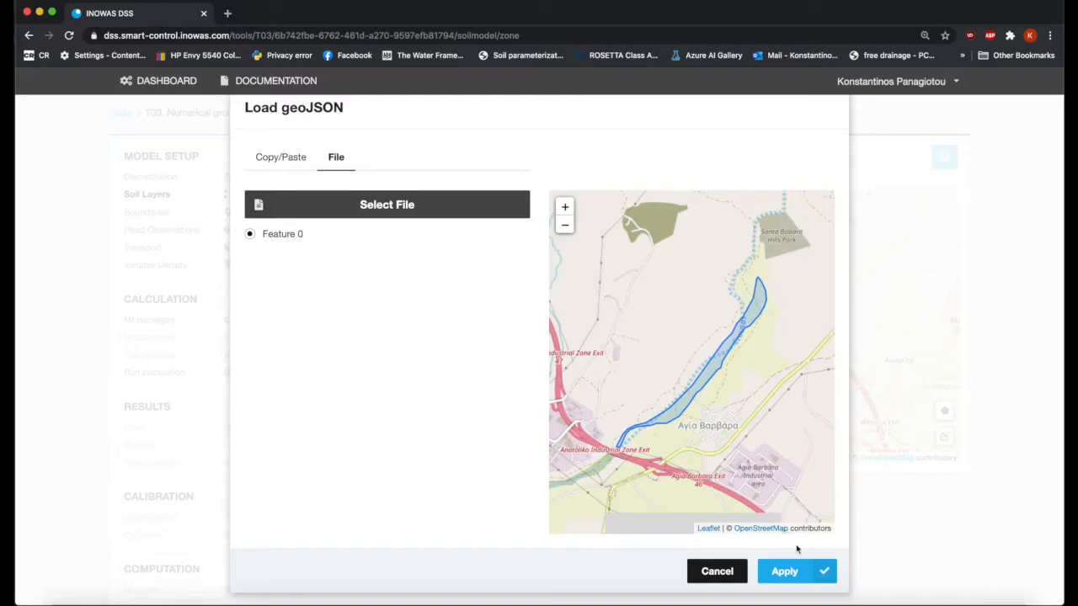
left_click(785, 573)
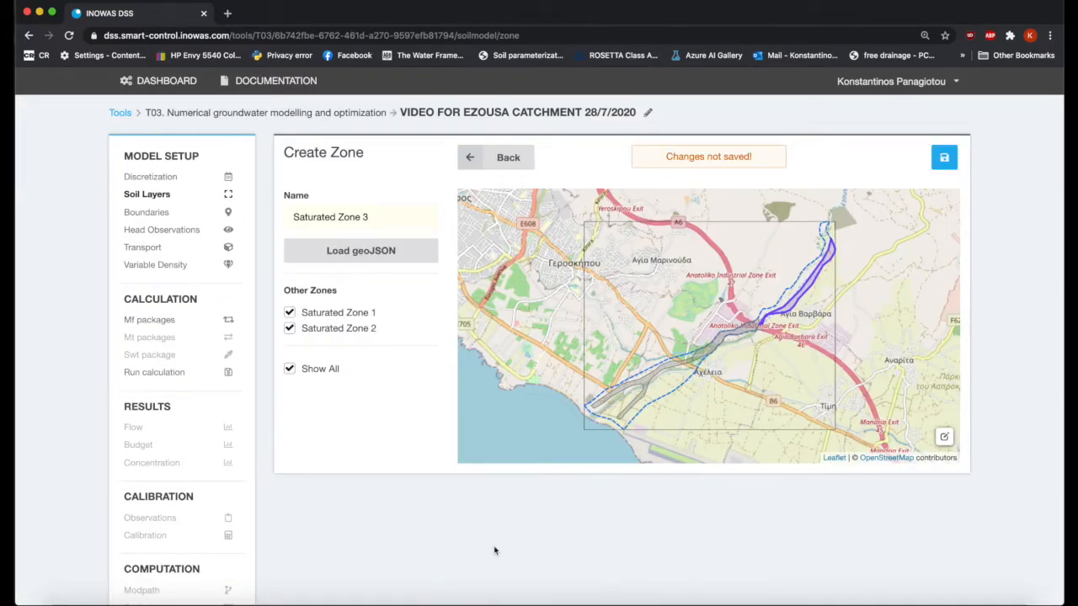
Save Saturated Zone 3 and add a fourth zone named Saturated Zone 4 with all other zones shown on the map.
left_click(948, 164)
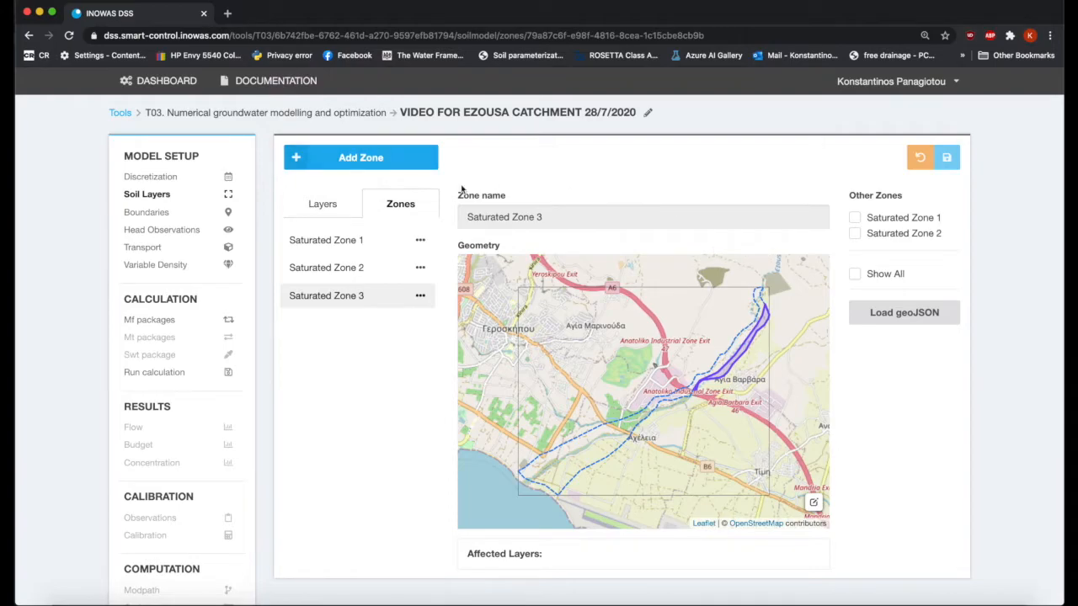
left_click(404, 164)
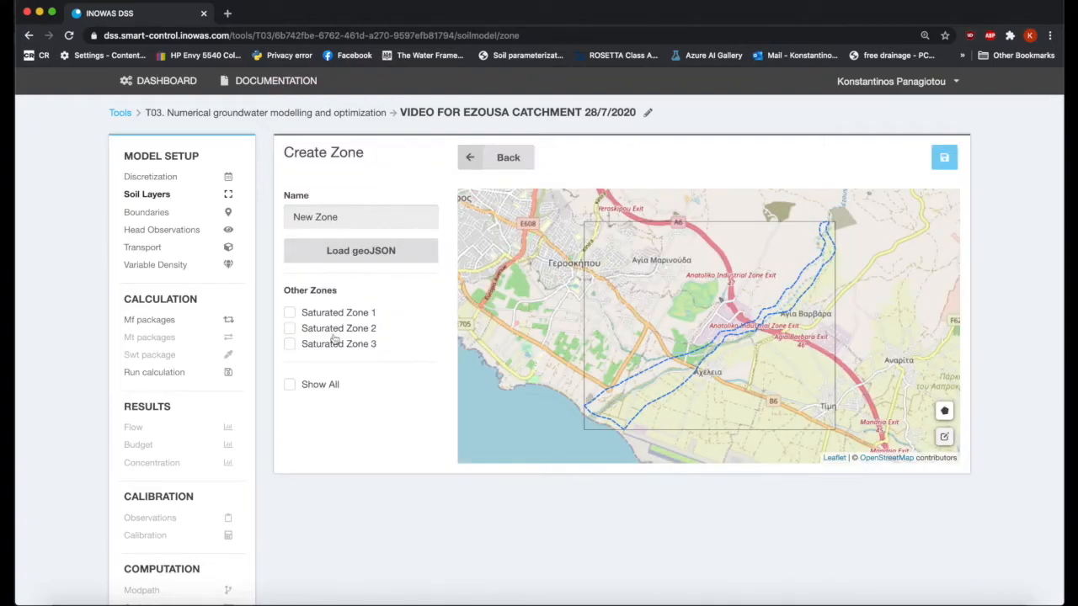
left_click(290, 385)
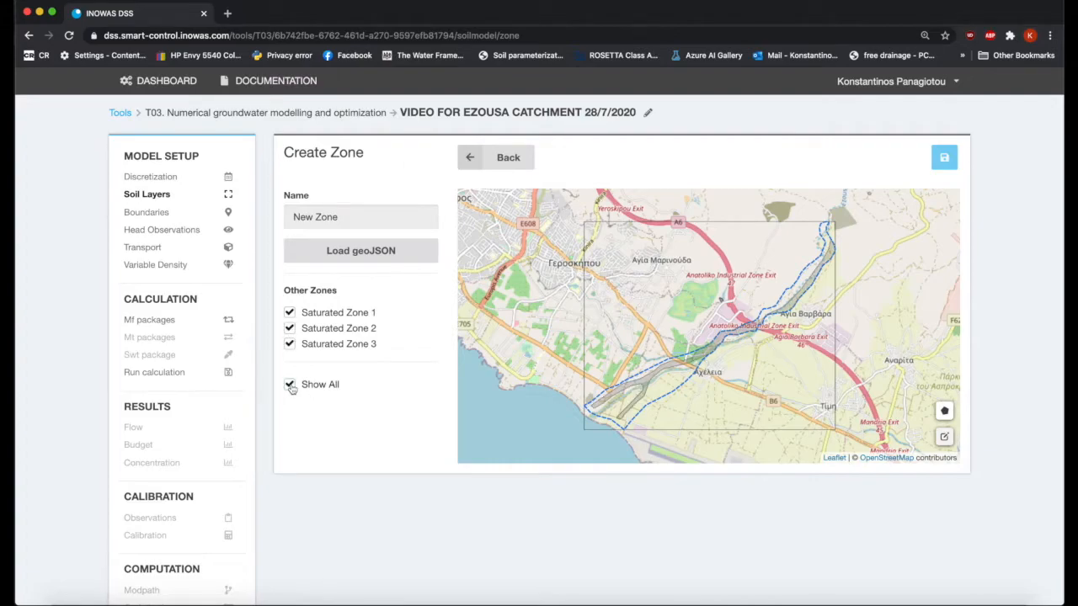
triple_click(354, 212)
type("Saturated")
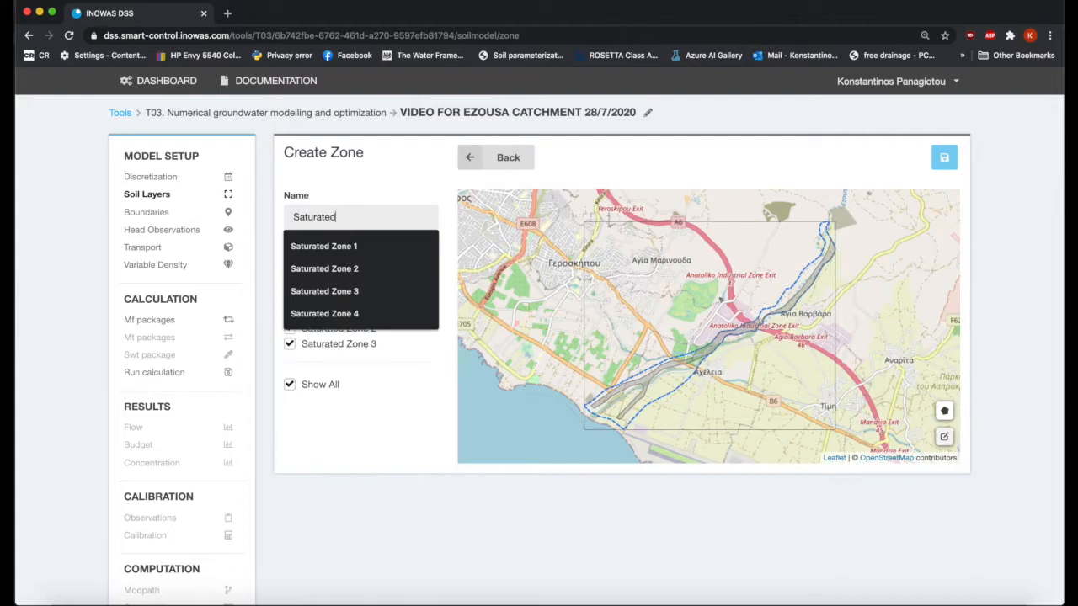
left_click(353, 313)
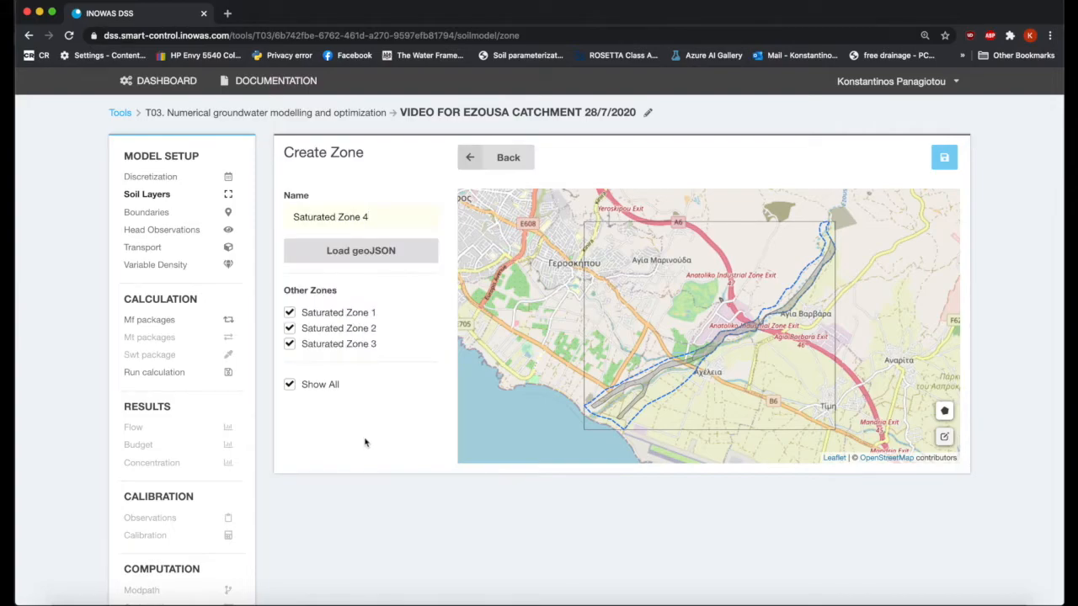
Load SatZone4_Polygon.geojson from the Saturated_Zones folder as the geometry of Saturated Zone 4 and save the zone.
left_click(399, 247)
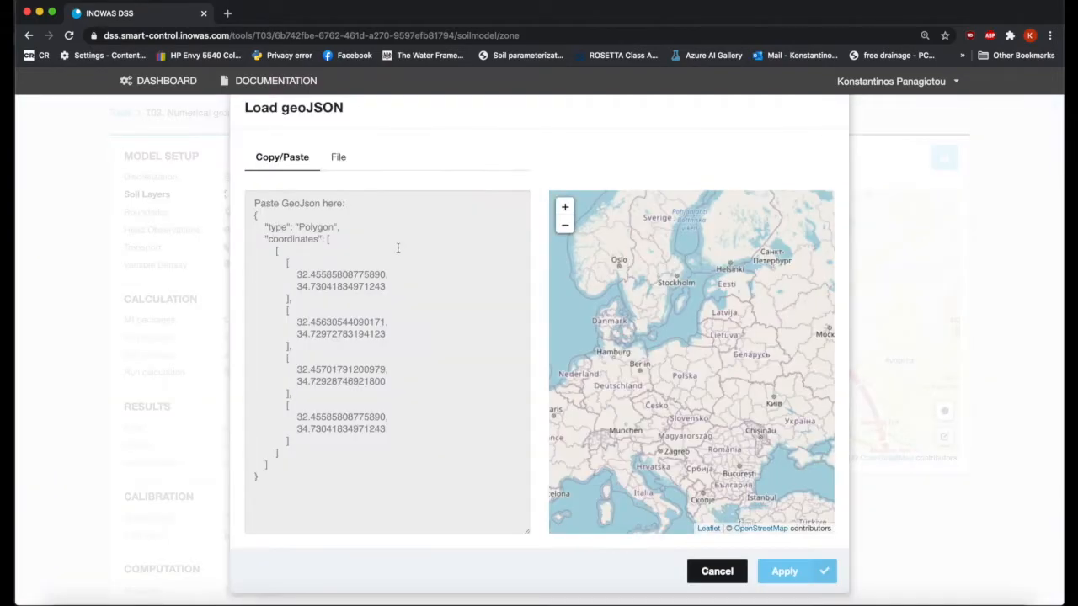
left_click(339, 158)
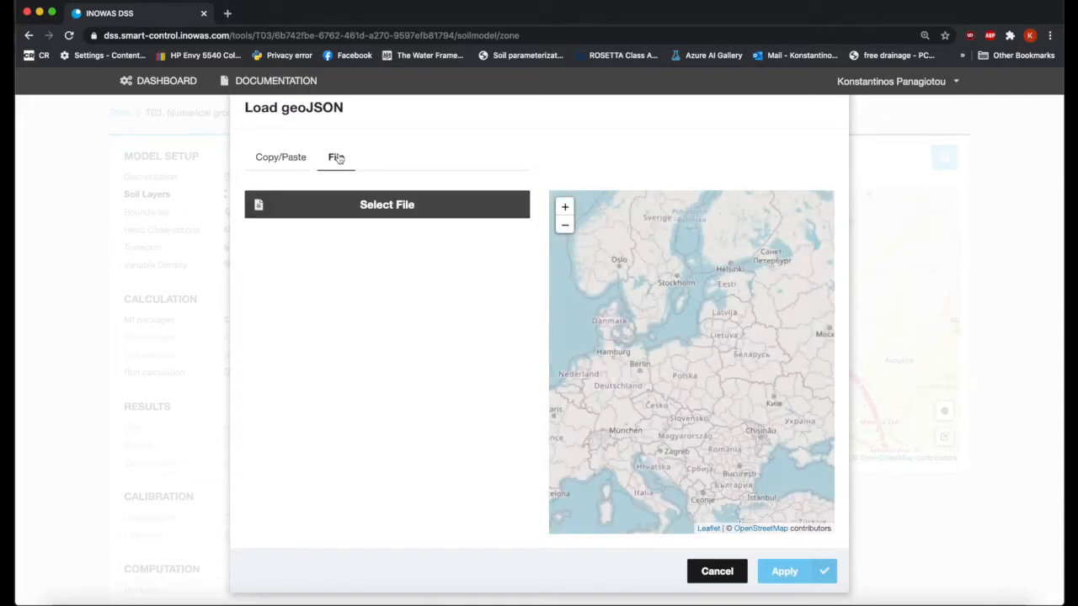
left_click(390, 210)
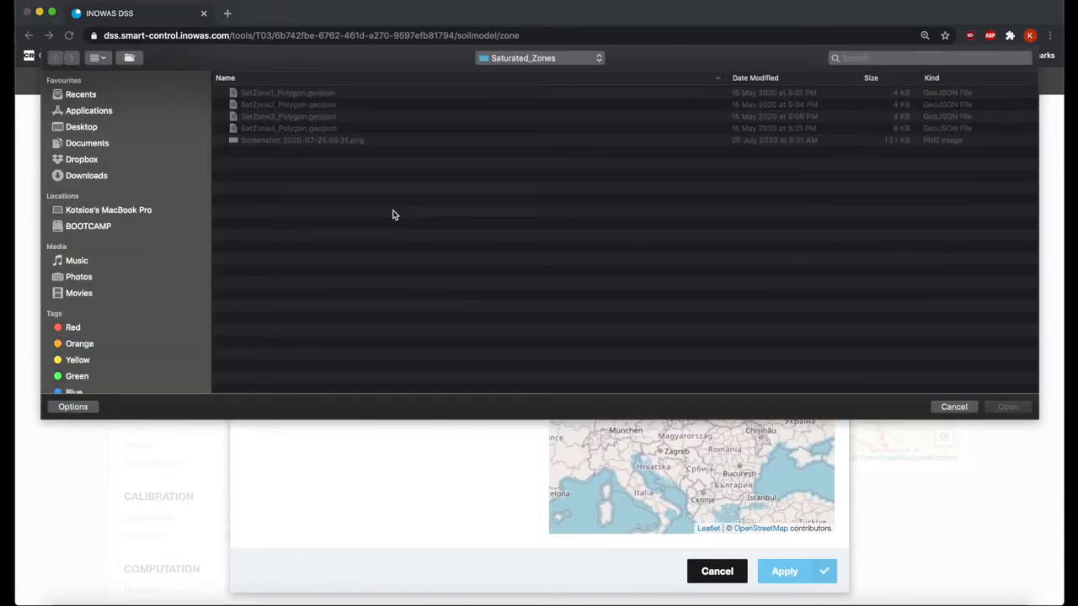
left_click(328, 128)
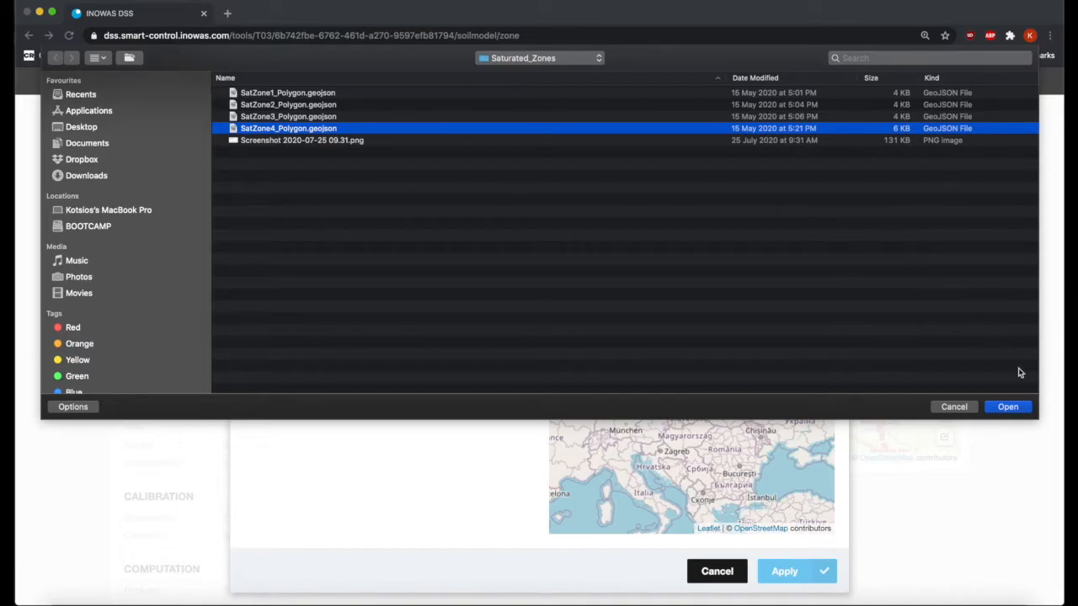
left_click(1008, 406)
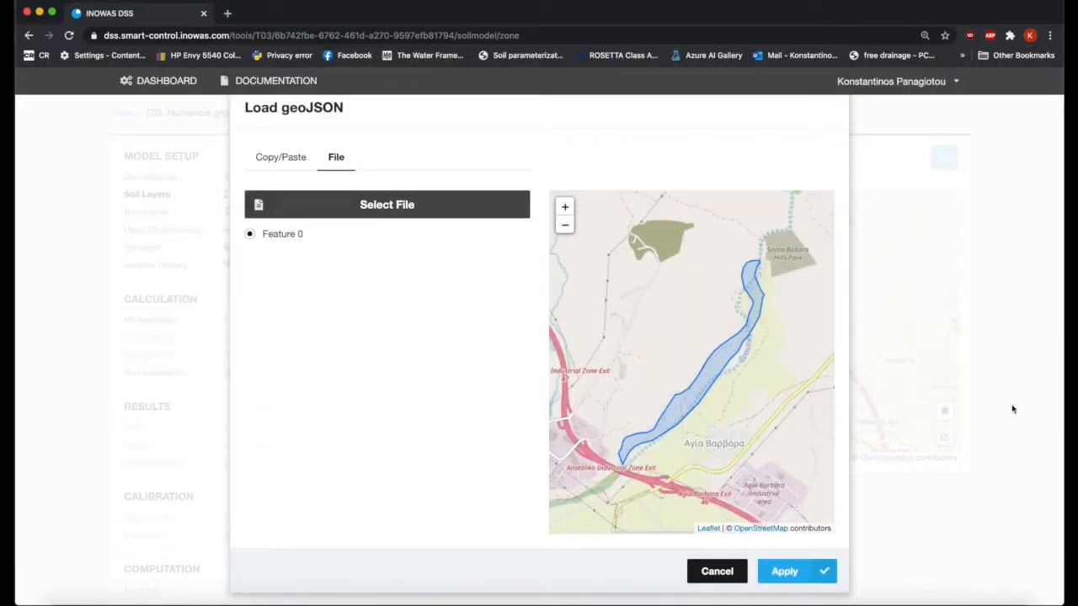
left_click(785, 572)
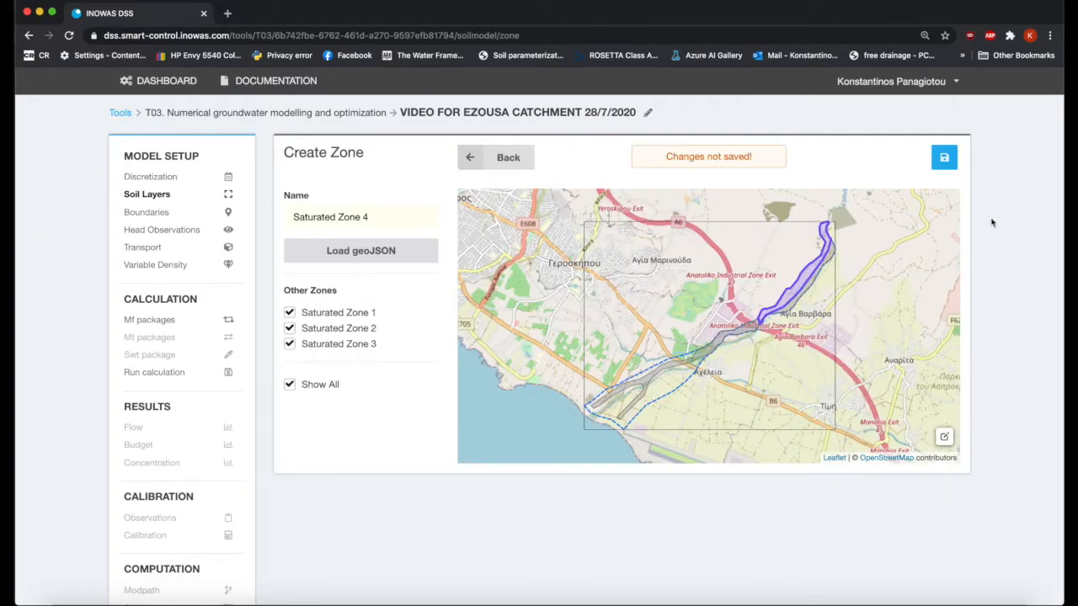
left_click(944, 158)
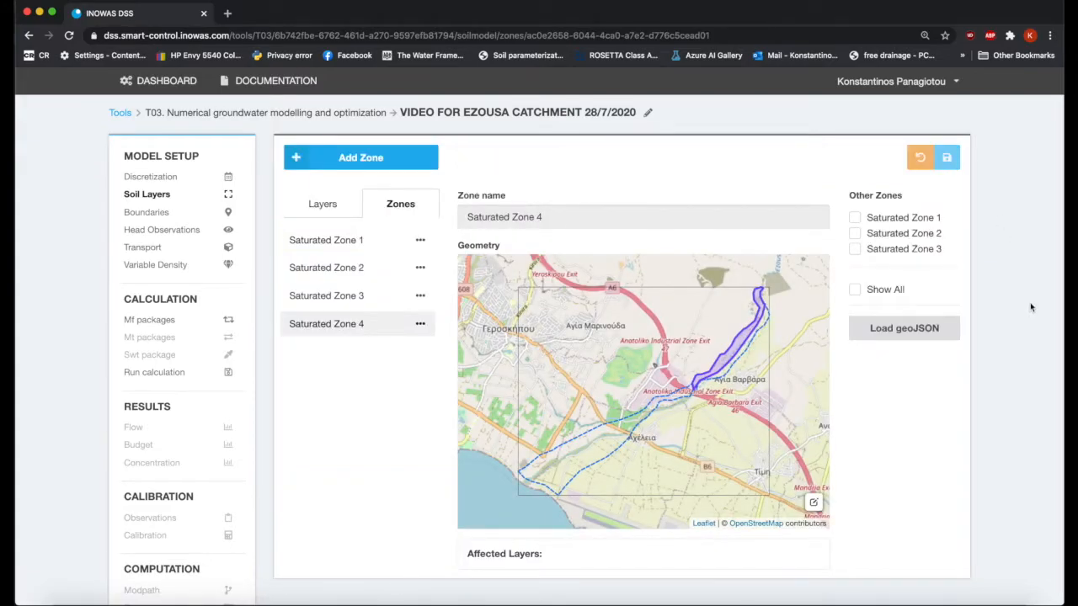
Show all other zones together with Saturated Zone 4 on the map to check their coverage of the catchment.
scroll(1044, 362, "down", 2)
scroll(1048, 404, "up", 2)
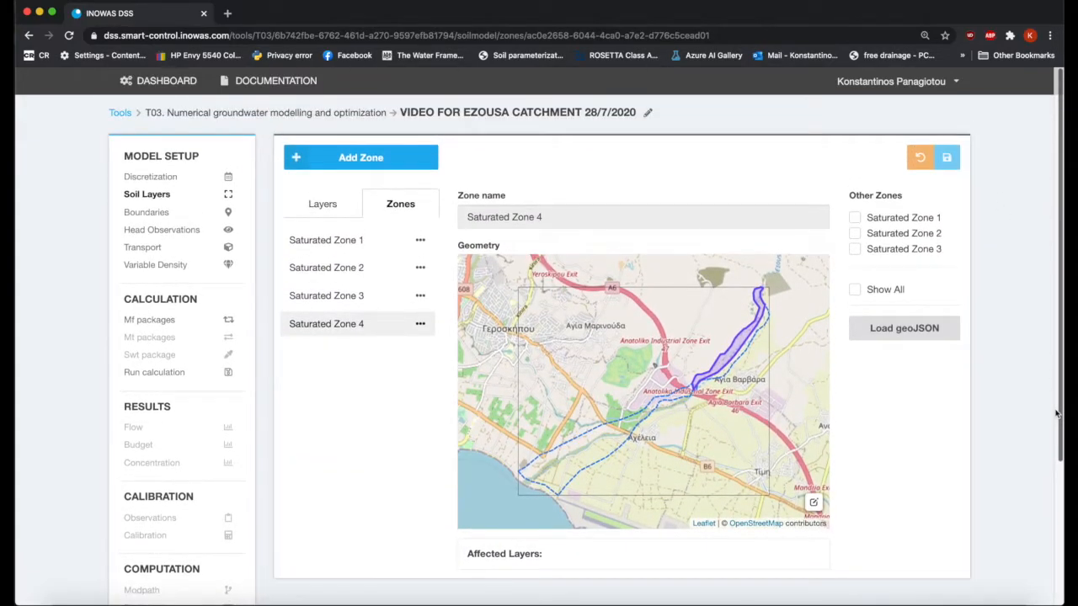
left_click(854, 289)
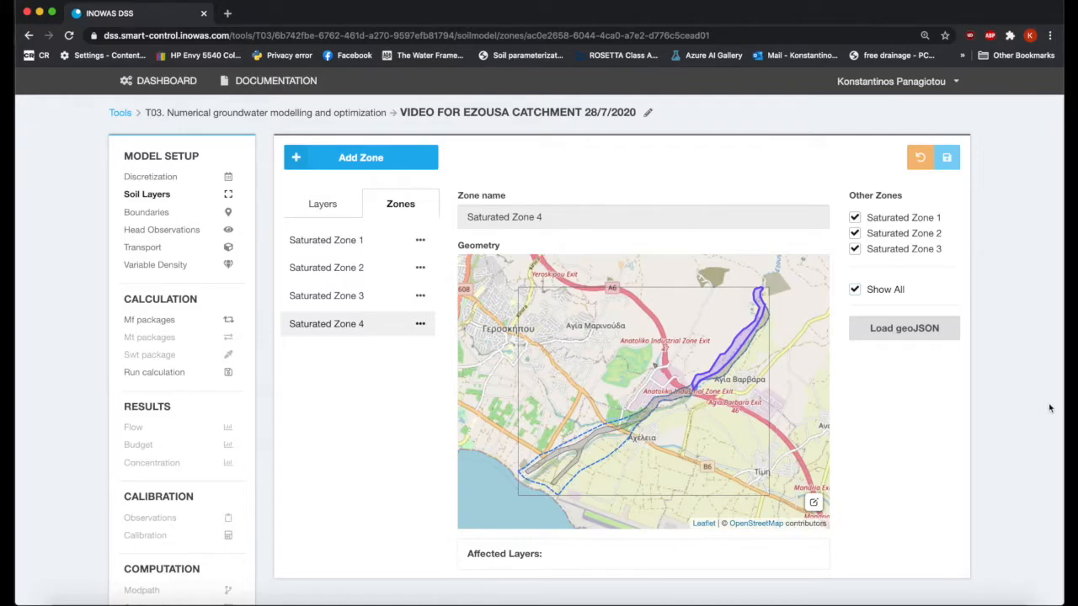
scroll(1049, 409, "down", 2)
scroll(1049, 409, "up", 2)
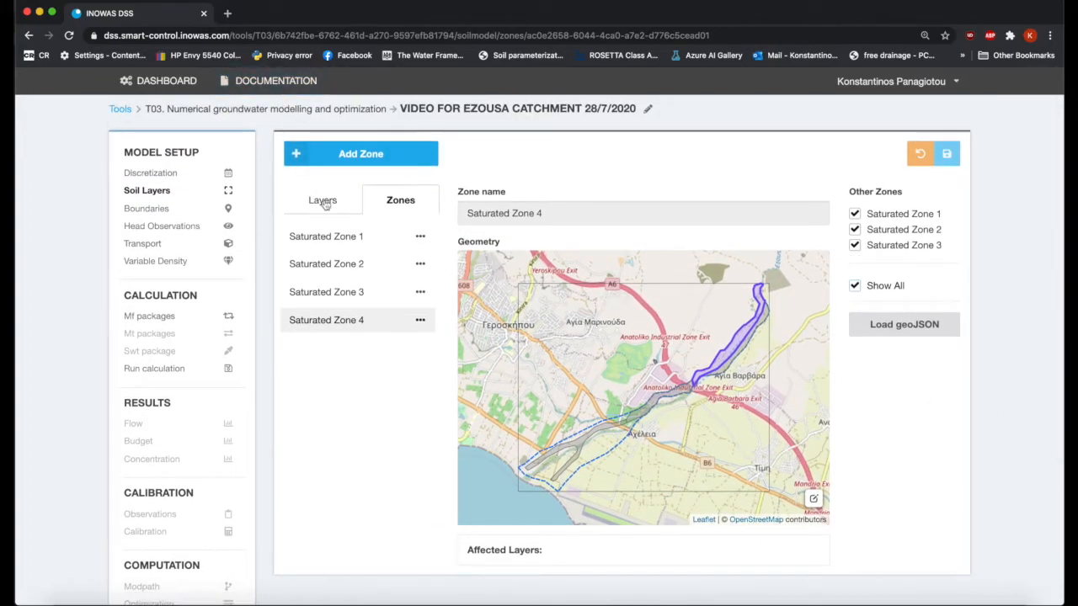
Assign Saturated Zones 1, 2, 3 and 4 to the horizontal conductivity (hk) parameter of the Top Layer.
left_click(323, 202)
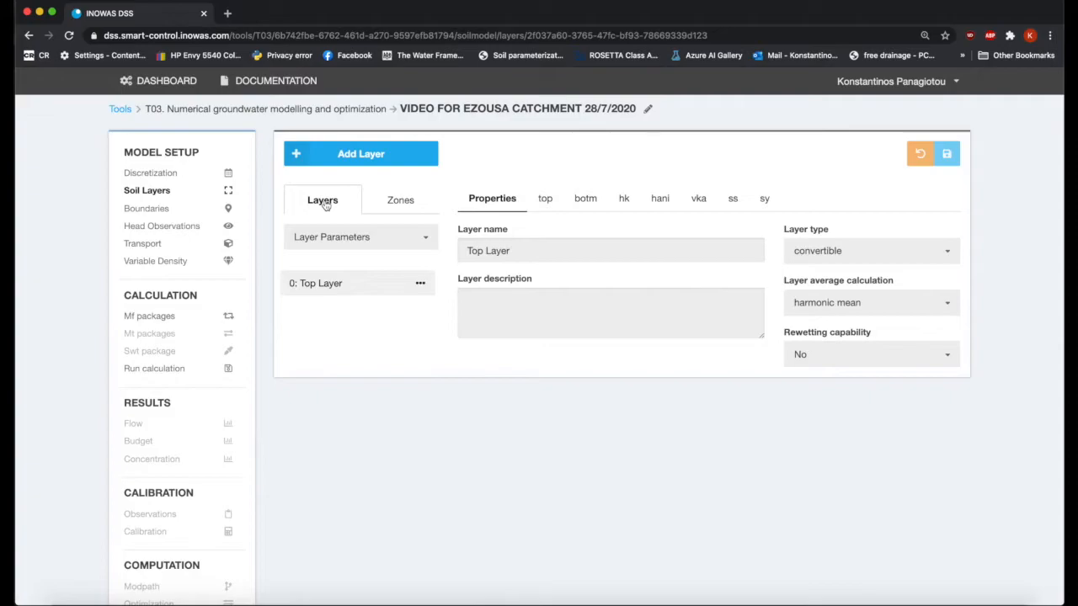
left_click(624, 200)
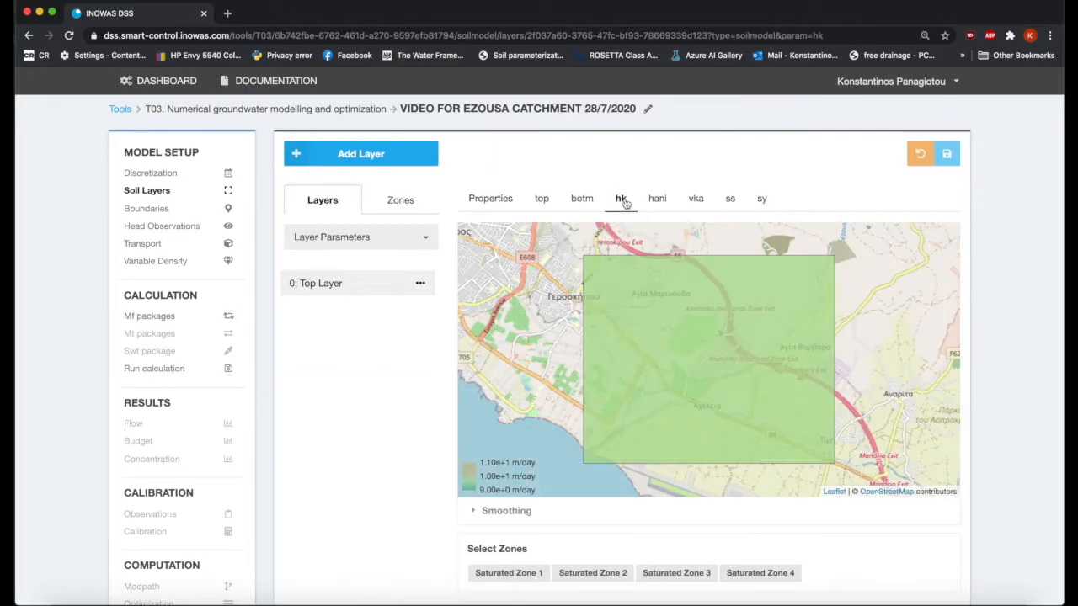
scroll(404, 478, "down", 3)
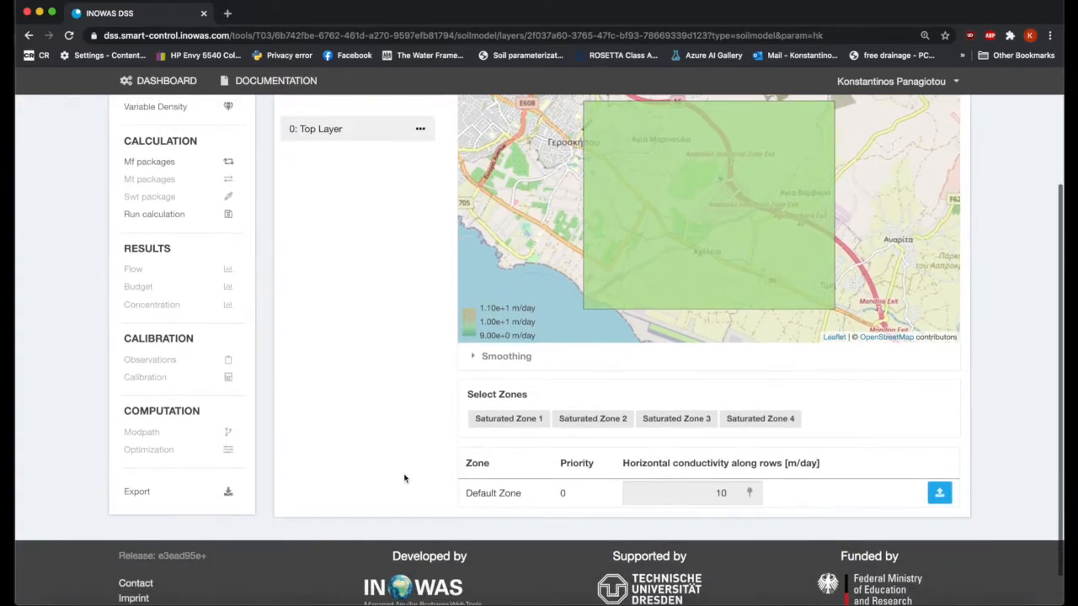
scroll(404, 478, "up", 3)
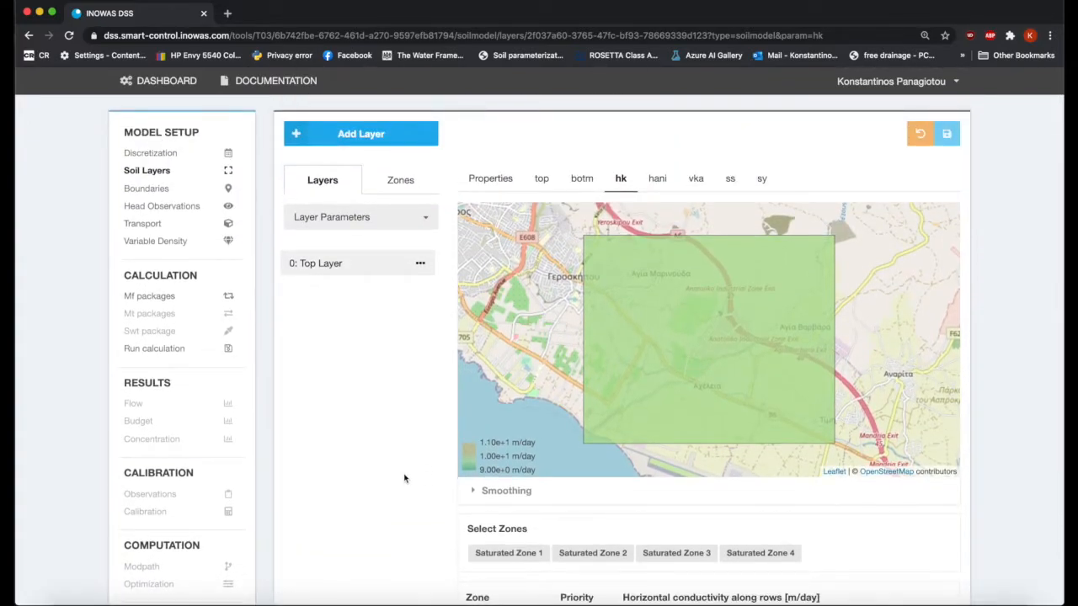
left_click(503, 553)
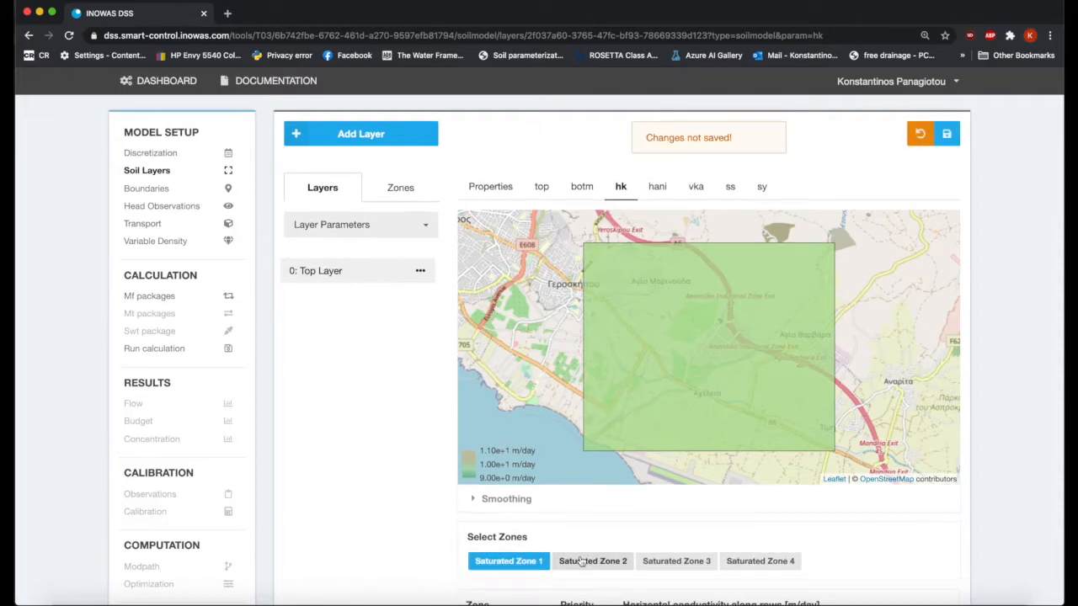
left_click(595, 562)
left_click(686, 562)
left_click(759, 561)
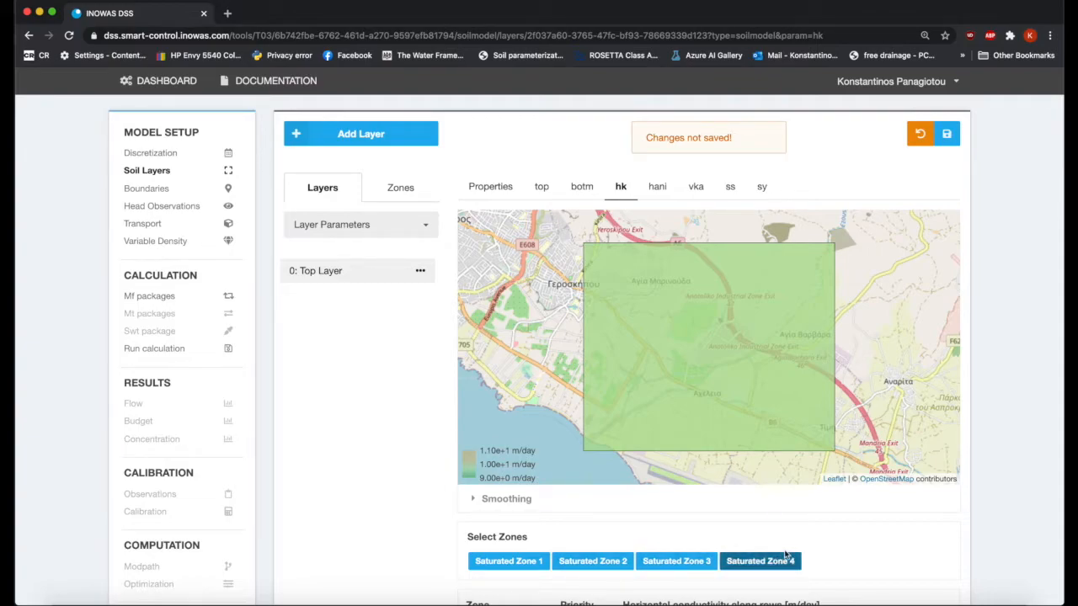
Examine the hk map and the table of zone priorities and horizontal conductivities for the Top Layer.
scroll(994, 518, "down", 3)
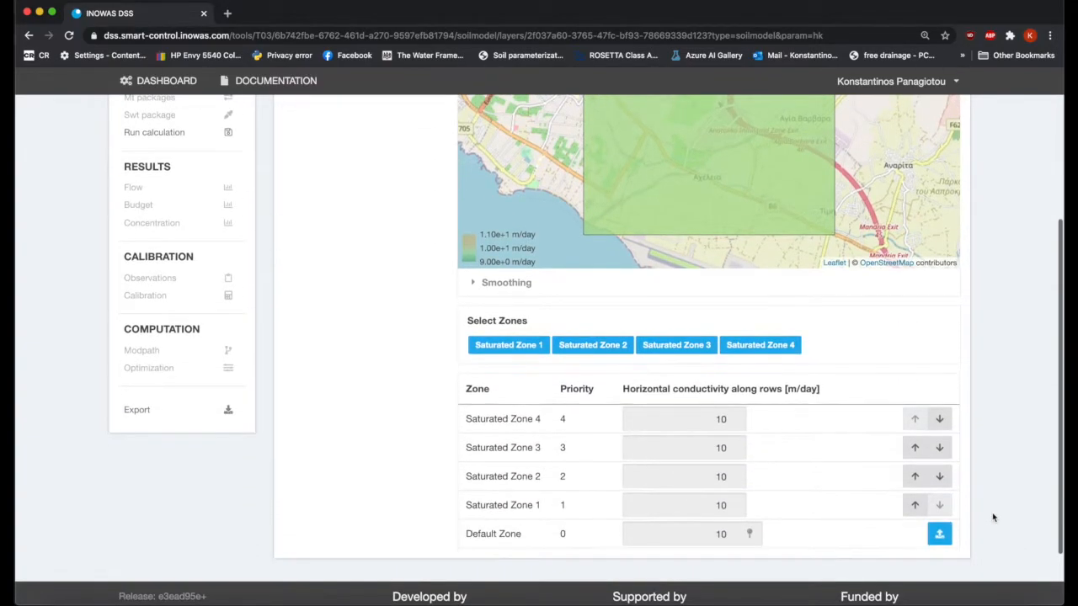
scroll(993, 518, "up", 2)
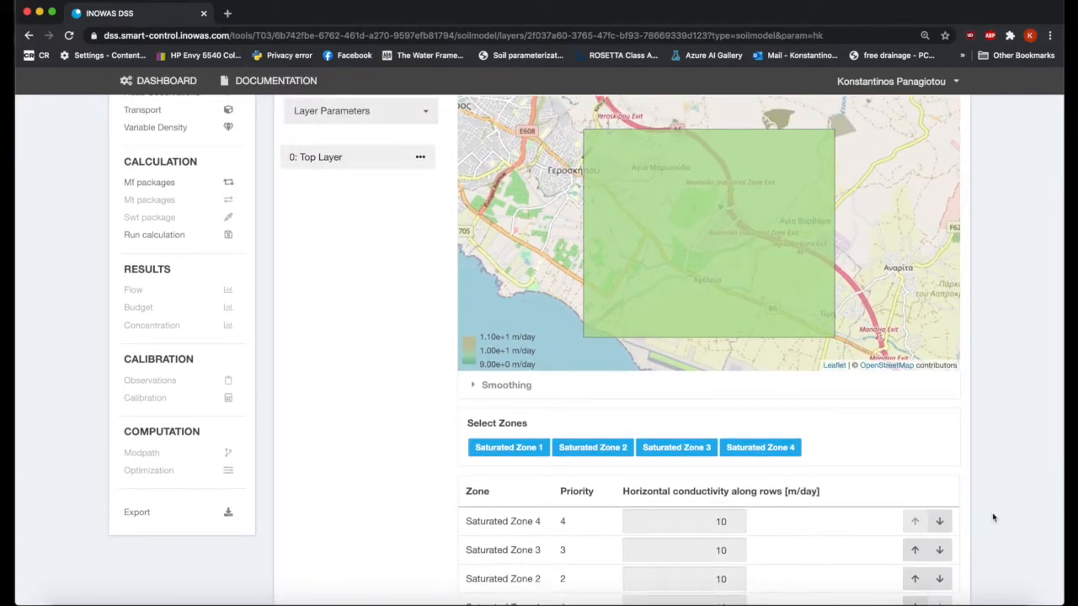
scroll(993, 517, "down", 1)
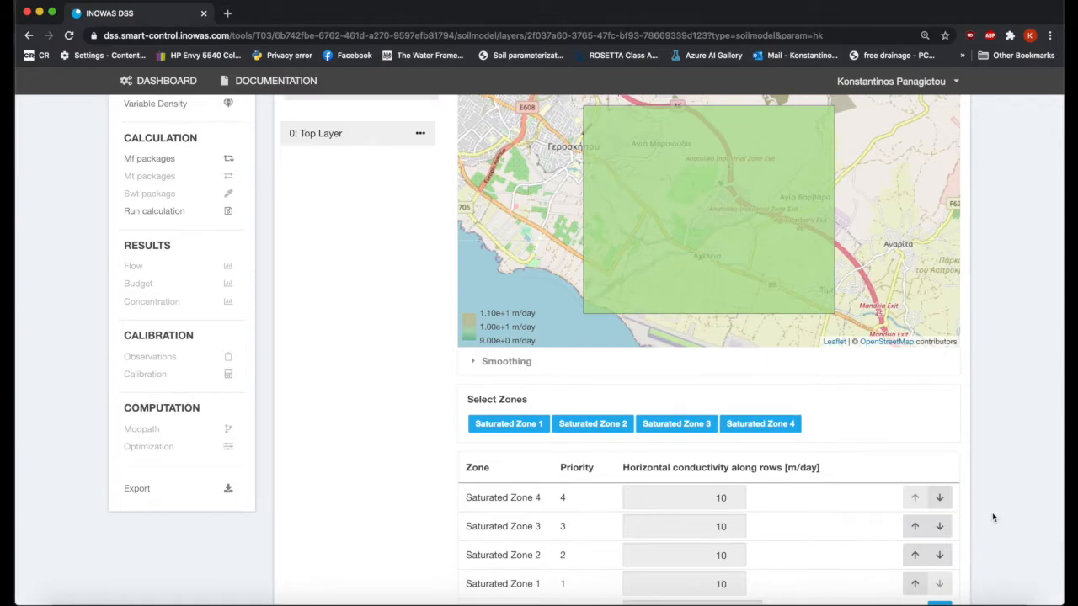
scroll(993, 517, "up", 2)
scroll(994, 517, "down", 1)
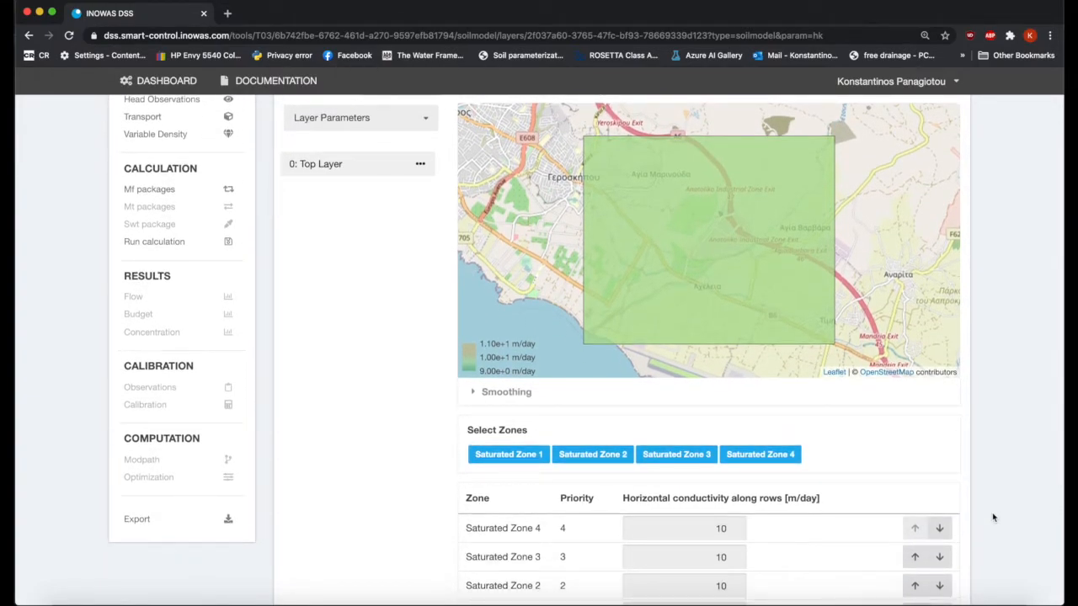
scroll(994, 518, "down", 3)
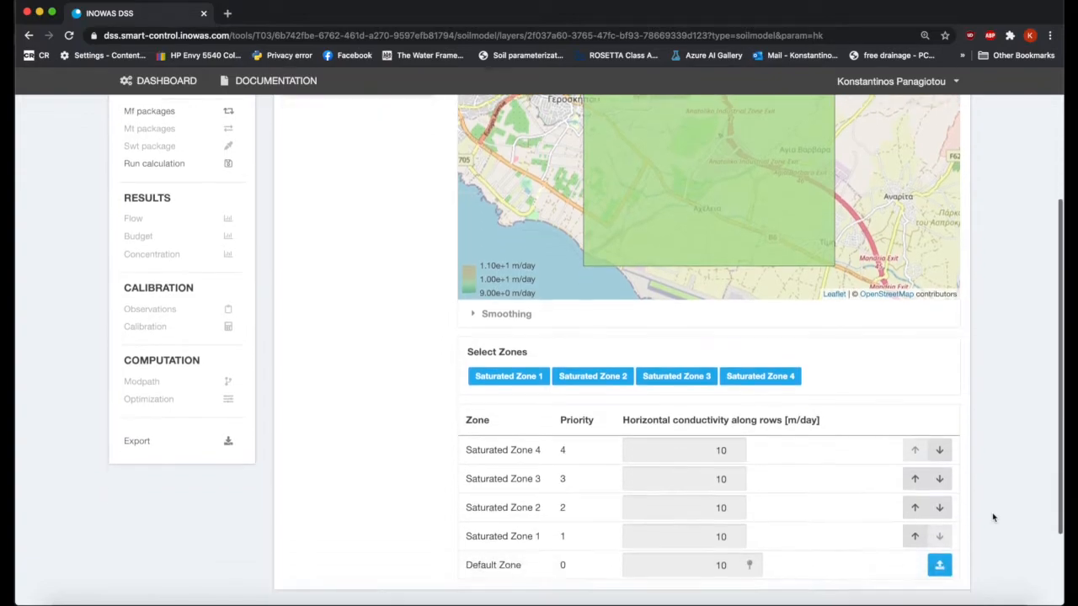
scroll(993, 518, "up", 5)
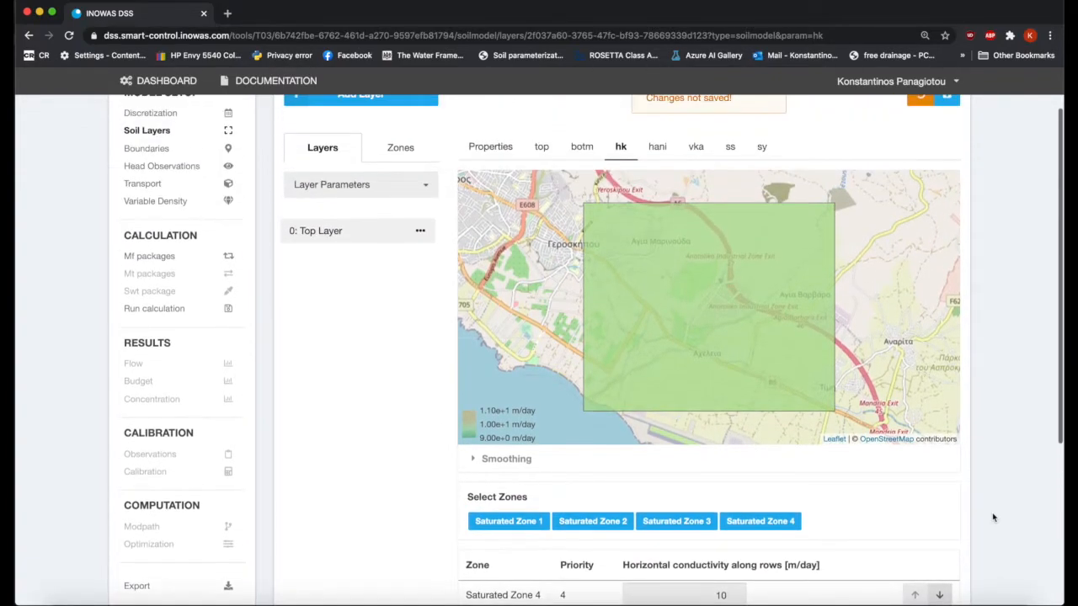
scroll(993, 517, "down", 4)
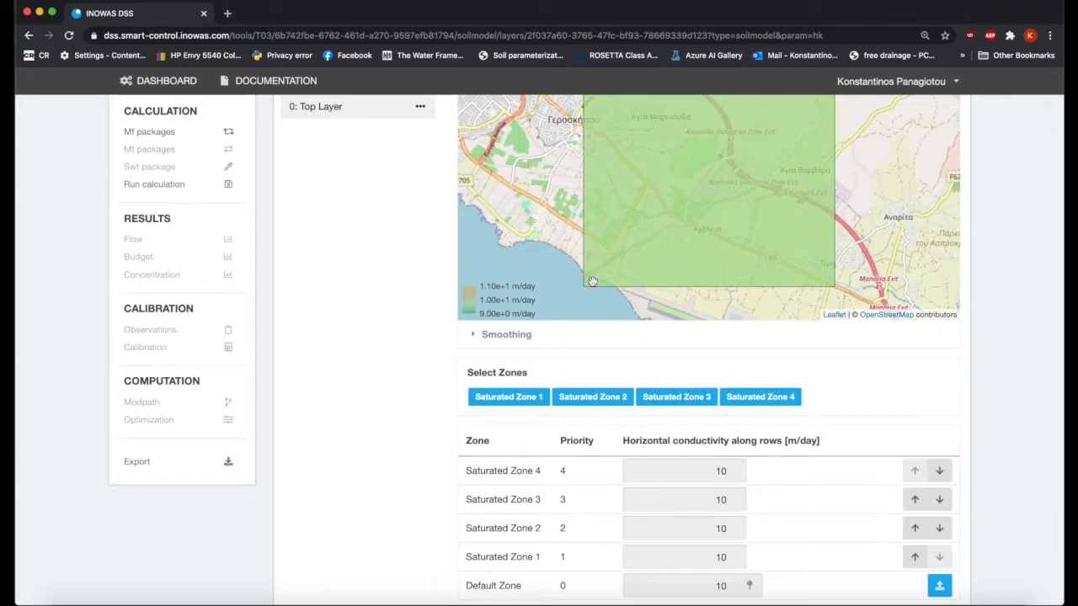
scroll(592, 281, "up", 2)
scroll(592, 281, "down", 2)
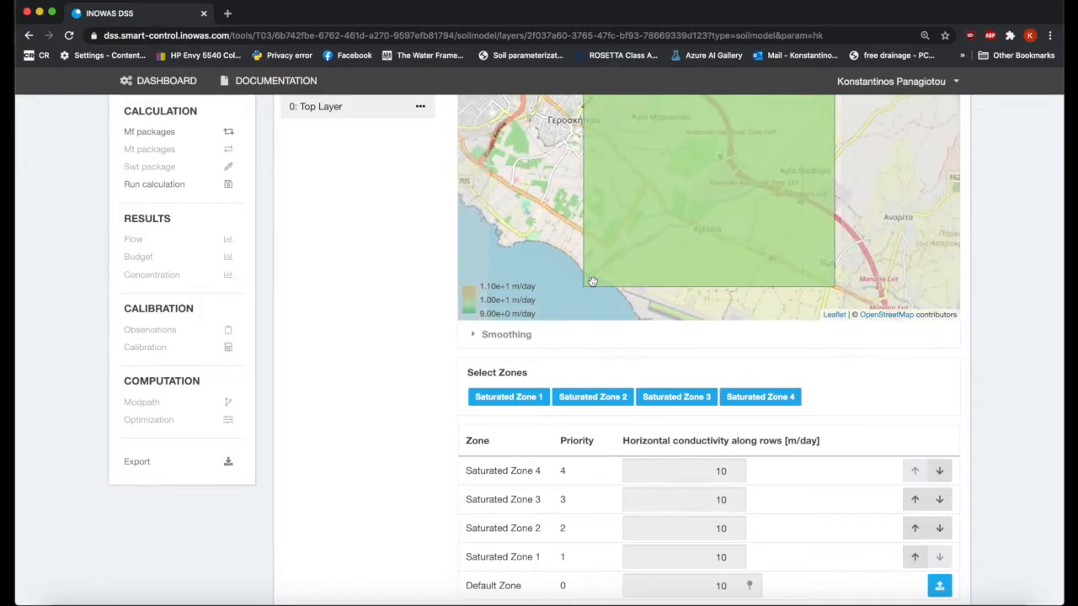
scroll(1048, 273, "up", 2)
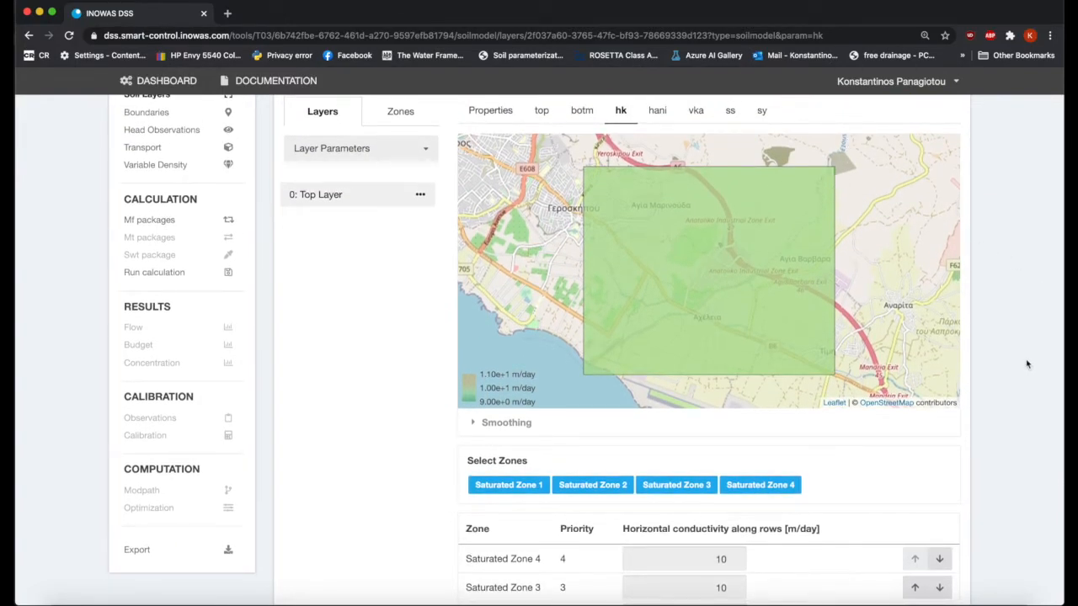
scroll(1027, 364, "down", 1)
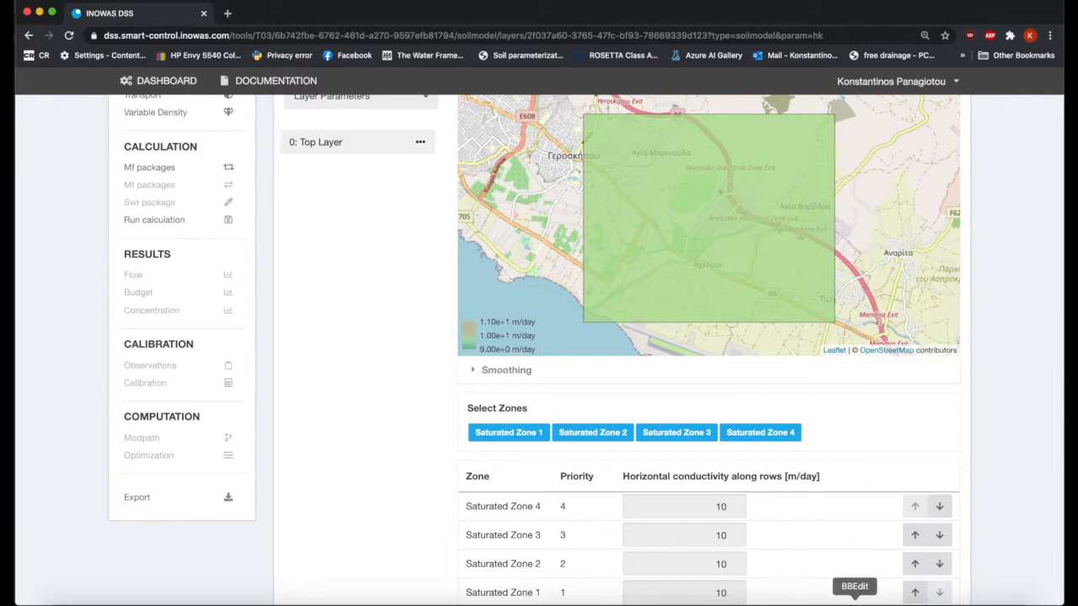
Switch to BBEdit, read the conductivity value of each zone in COMMENTS.txt, and return to the model in the browser.
left_click(854, 601)
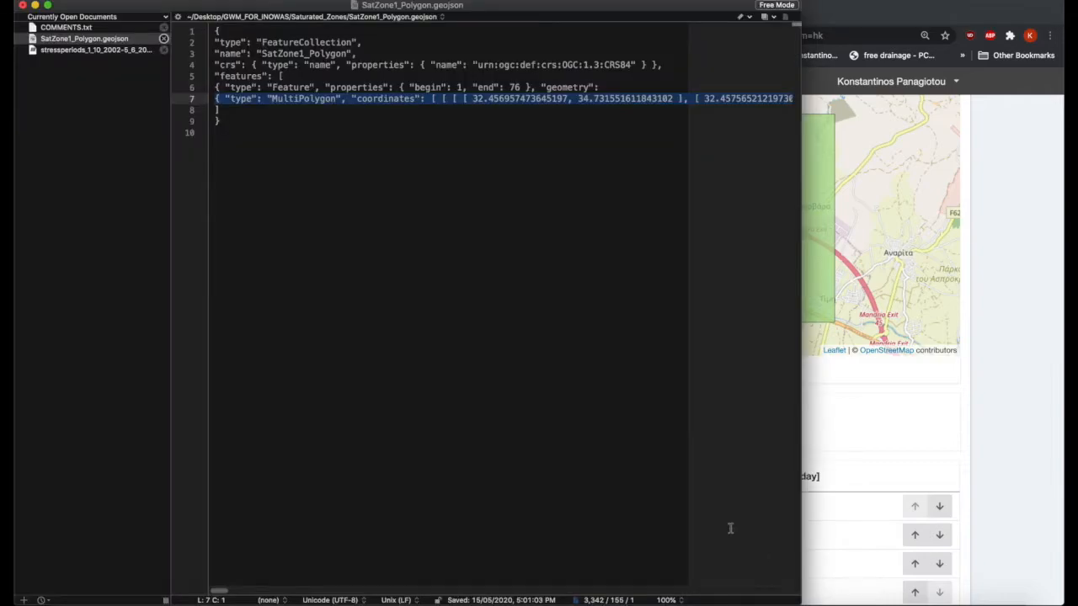
left_click(88, 28)
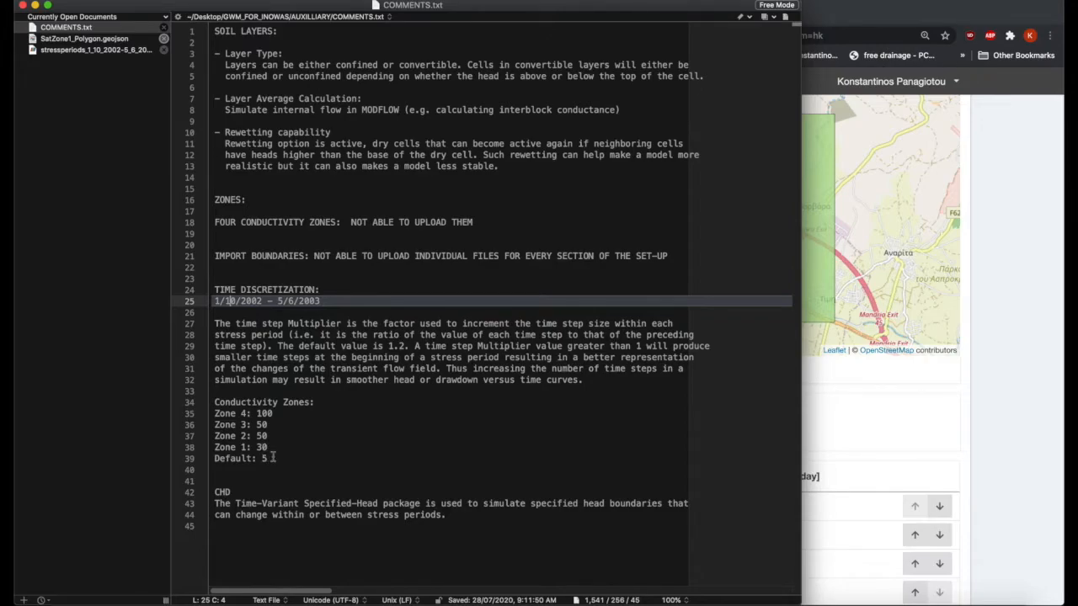
left_click(1039, 382)
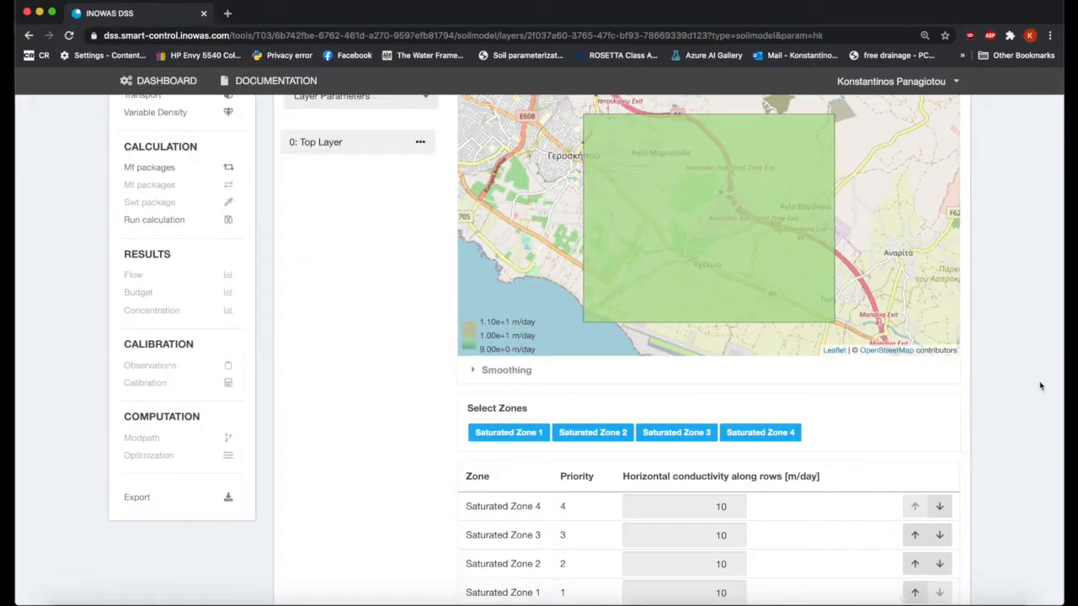
Set the horizontal conductivity of the Default Zone and Saturated Zone 1 to 30 m/day.
scroll(1039, 380, "down", 2)
double_click(722, 524)
type("30")
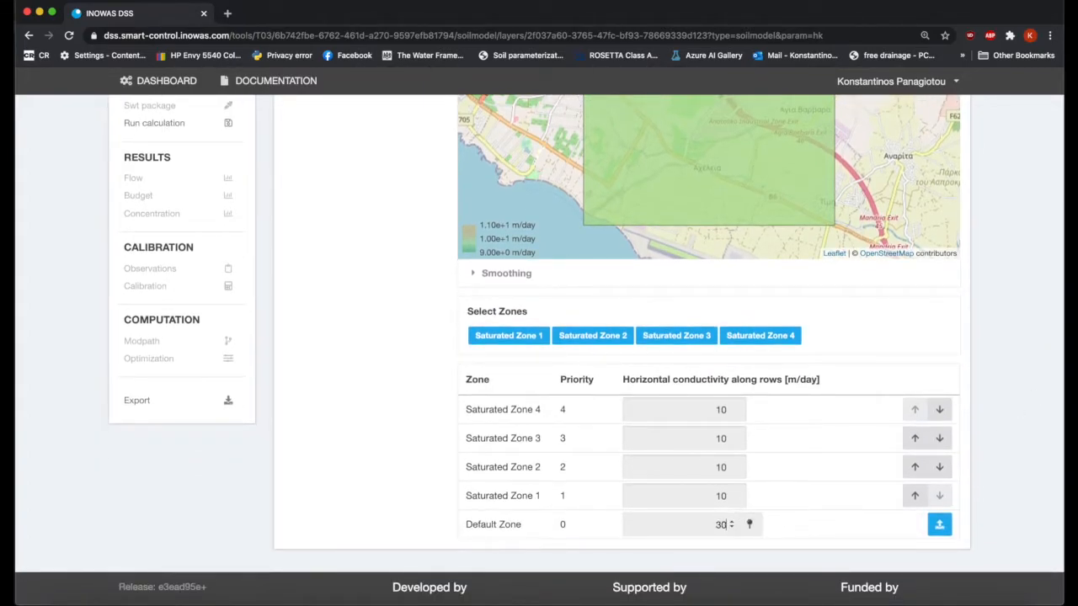
double_click(721, 495)
type("3")
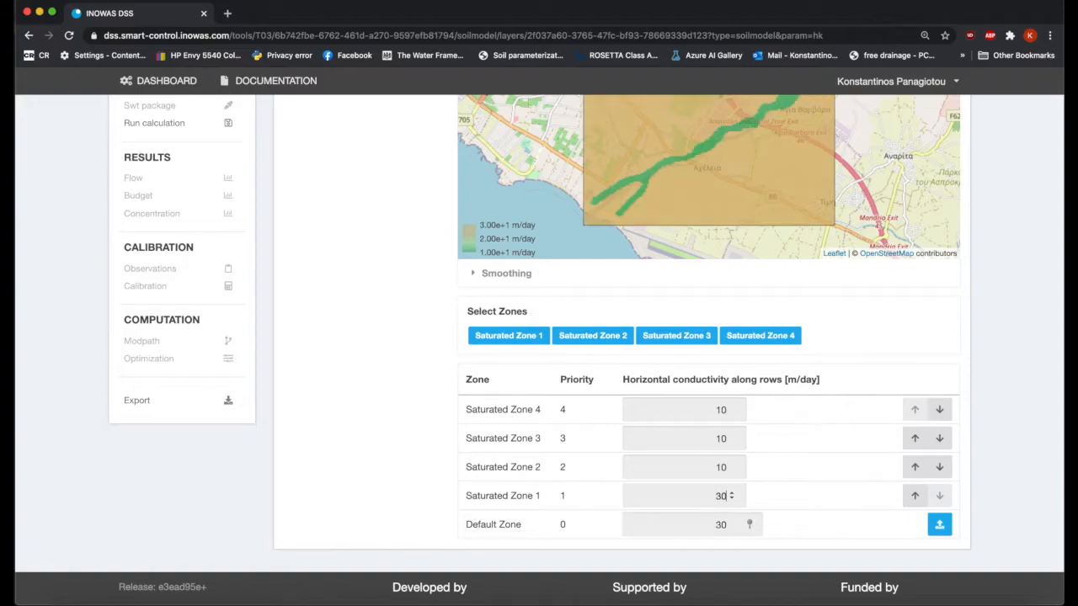
left_click(1015, 454)
Set the horizontal conductivity to 100 m/day for Saturated Zones 4 and 3, and to 50 m/day for Saturated Zone 2.
scroll(1015, 454, "up", 2)
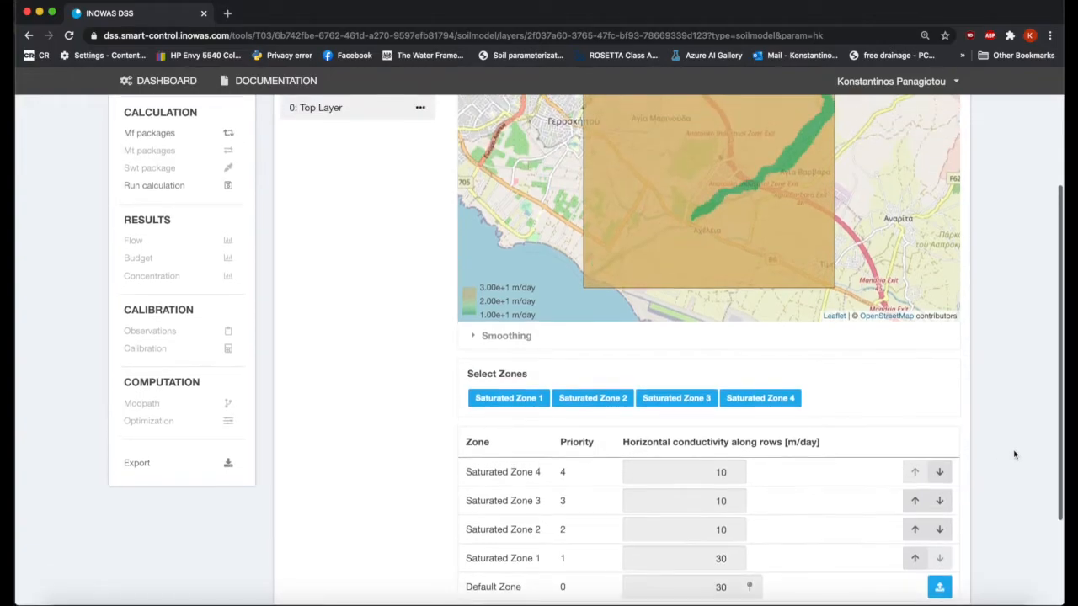
scroll(1015, 455, "down", 1)
scroll(1014, 455, "up", 2)
scroll(1015, 454, "down", 2)
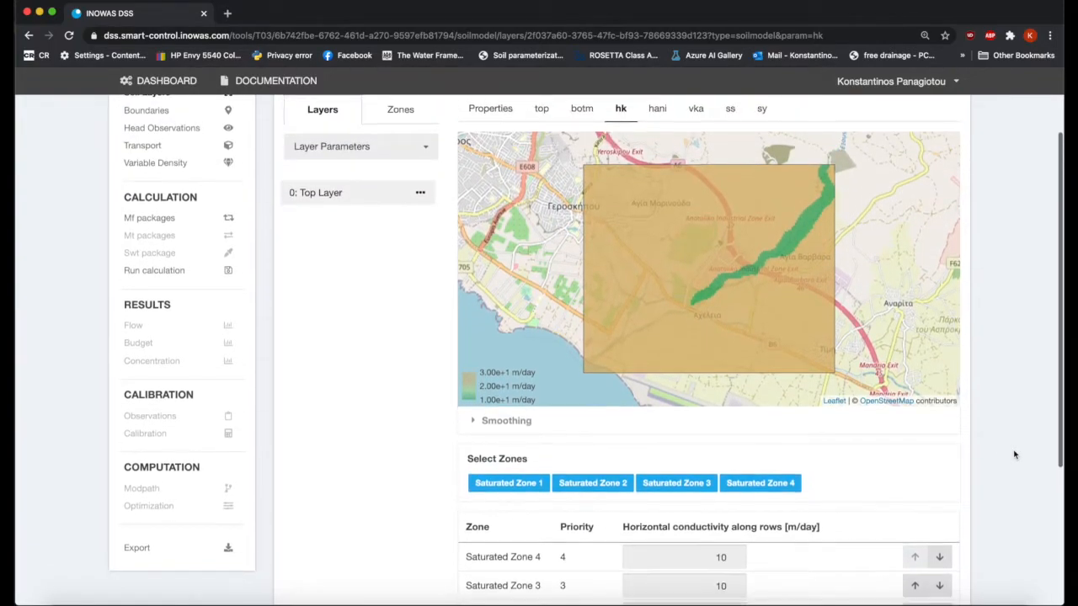
scroll(1015, 454, "down", 1)
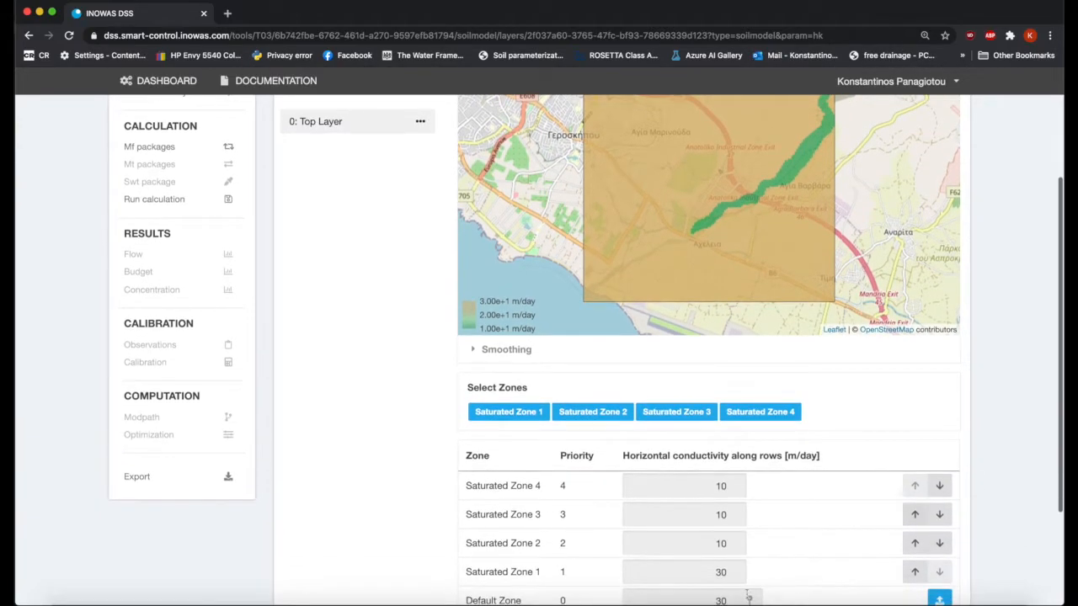
double_click(718, 487)
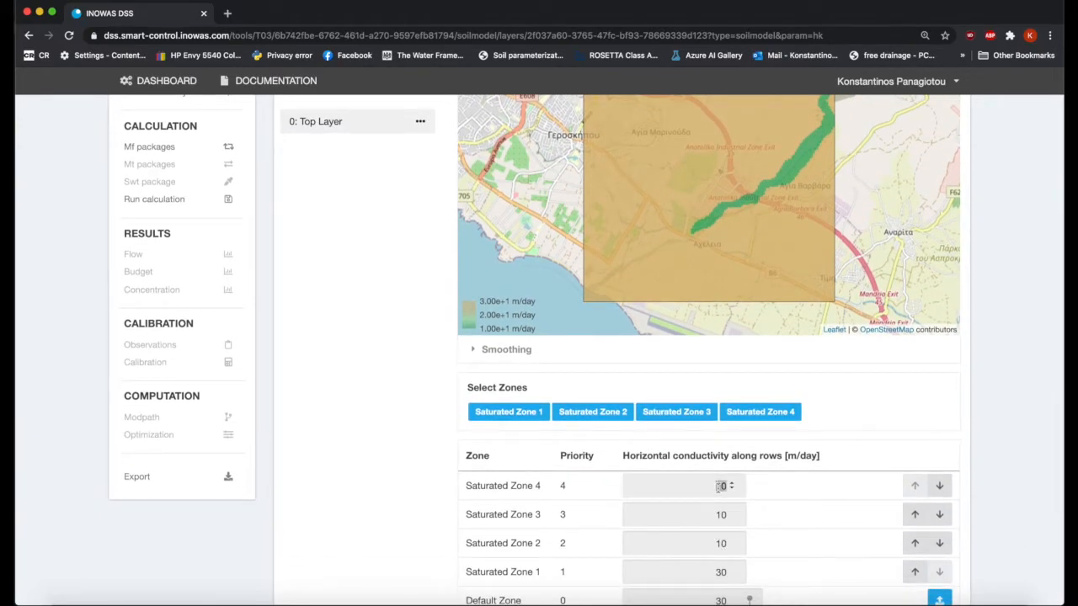
type("100")
double_click(718, 514)
type("100")
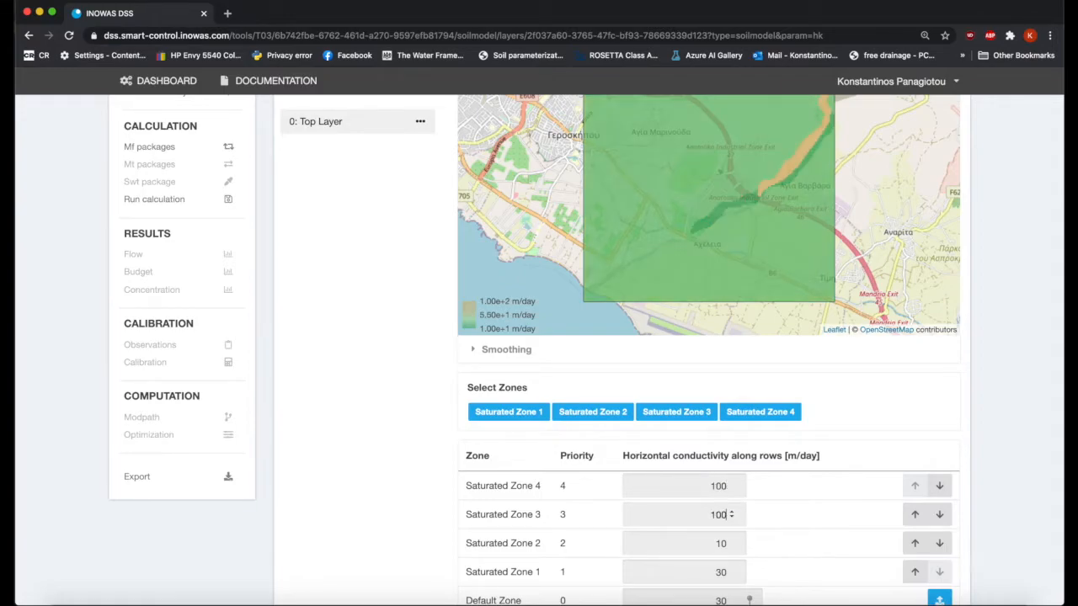
double_click(718, 542)
type("5")
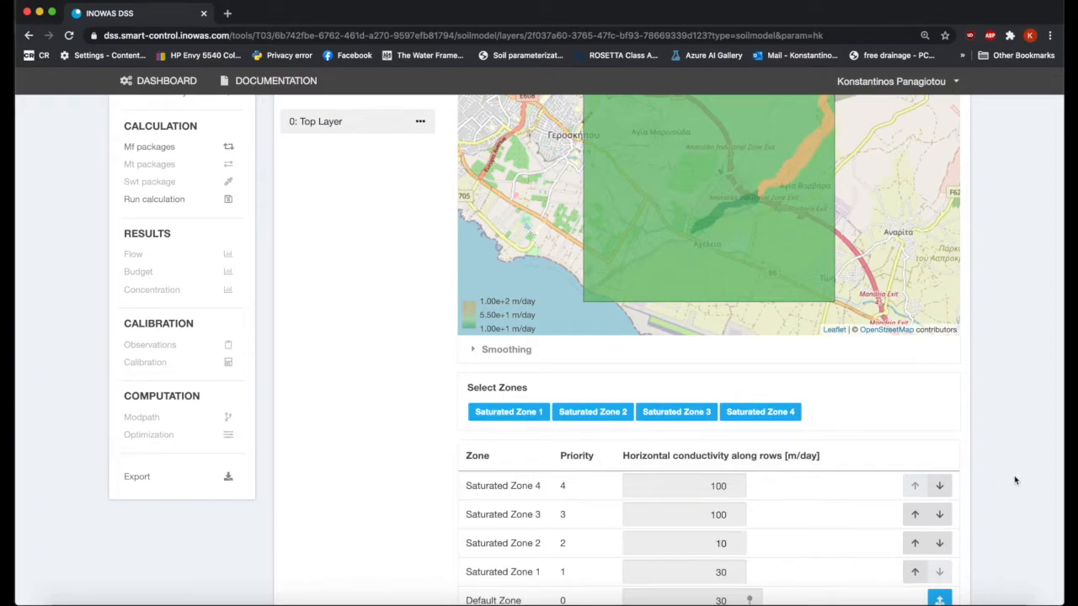
Check the hk map against the zone values and save the Top Layer's horizontal conductivity changes.
scroll(1015, 480, "down", 1)
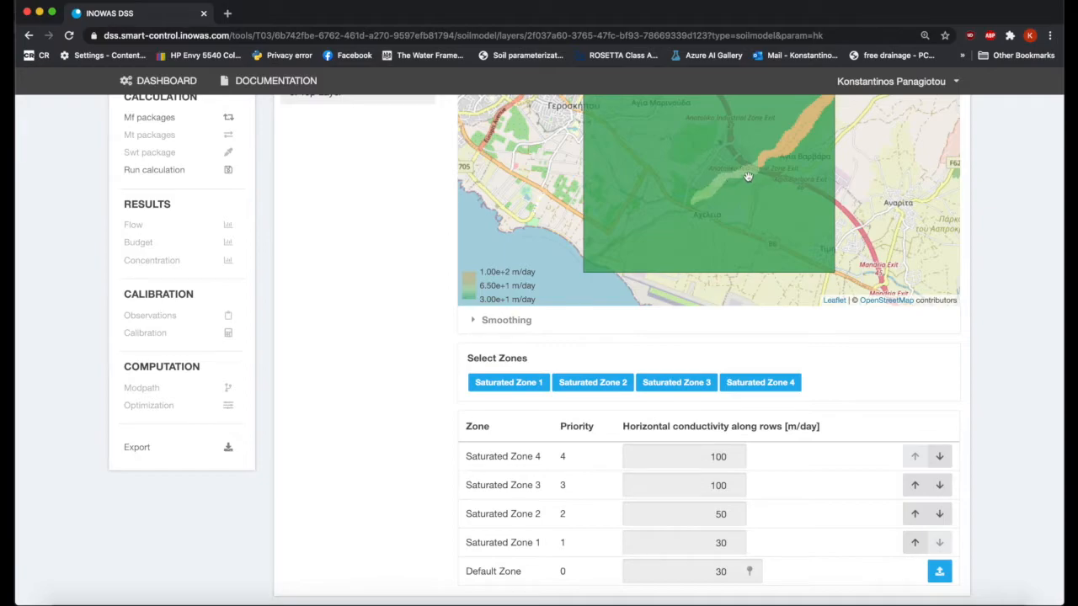
scroll(1031, 287, "up", 2)
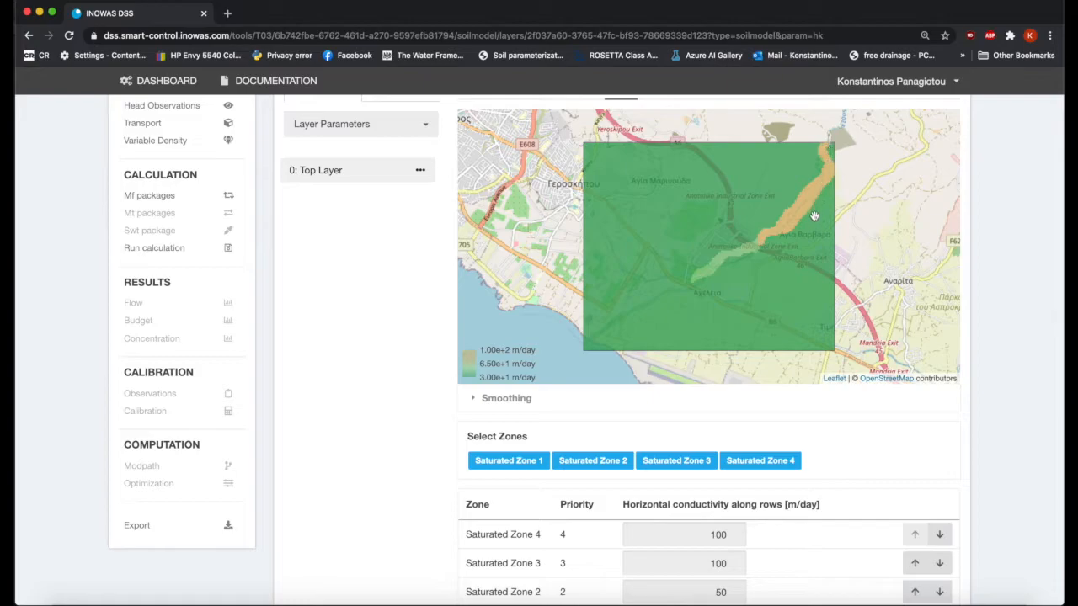
scroll(1029, 309, "down", 2)
scroll(1029, 309, "down", 1)
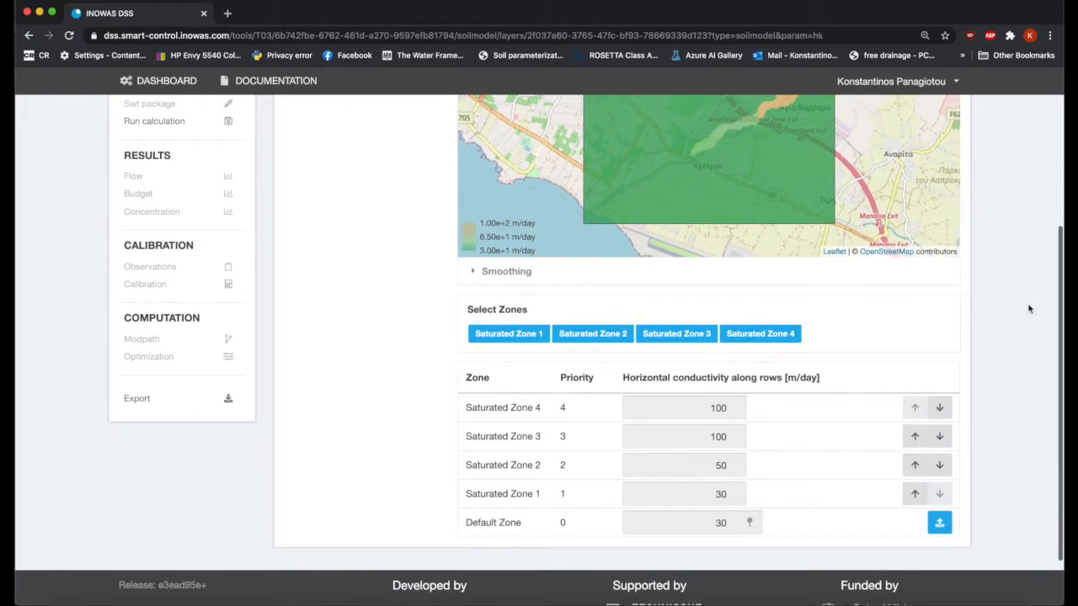
scroll(1029, 309, "up", 2)
scroll(1029, 309, "up", 3)
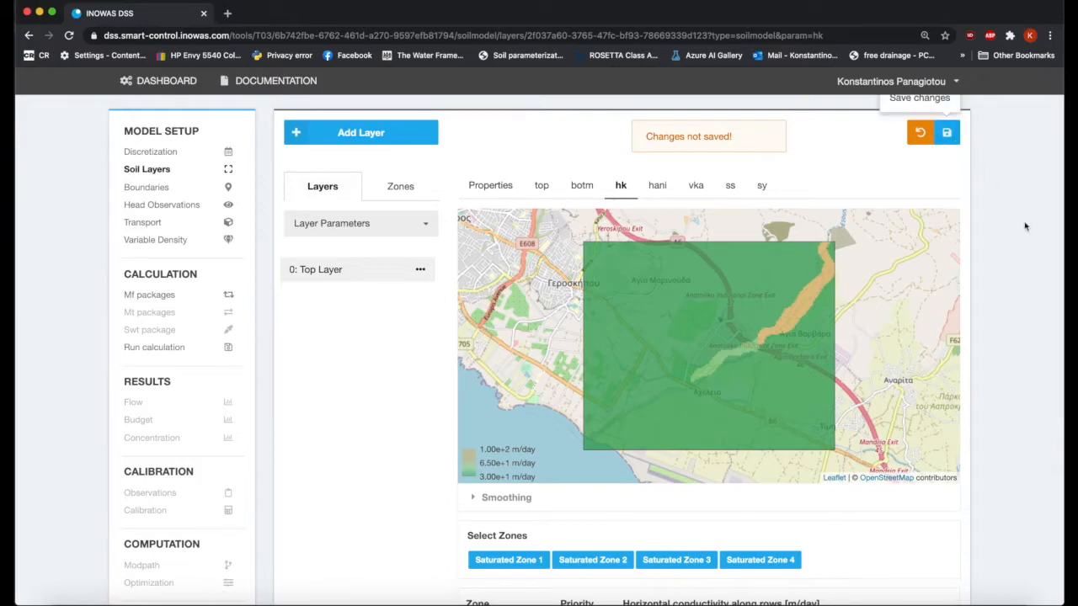
scroll(1024, 226, "down", 3)
scroll(1025, 226, "up", 2)
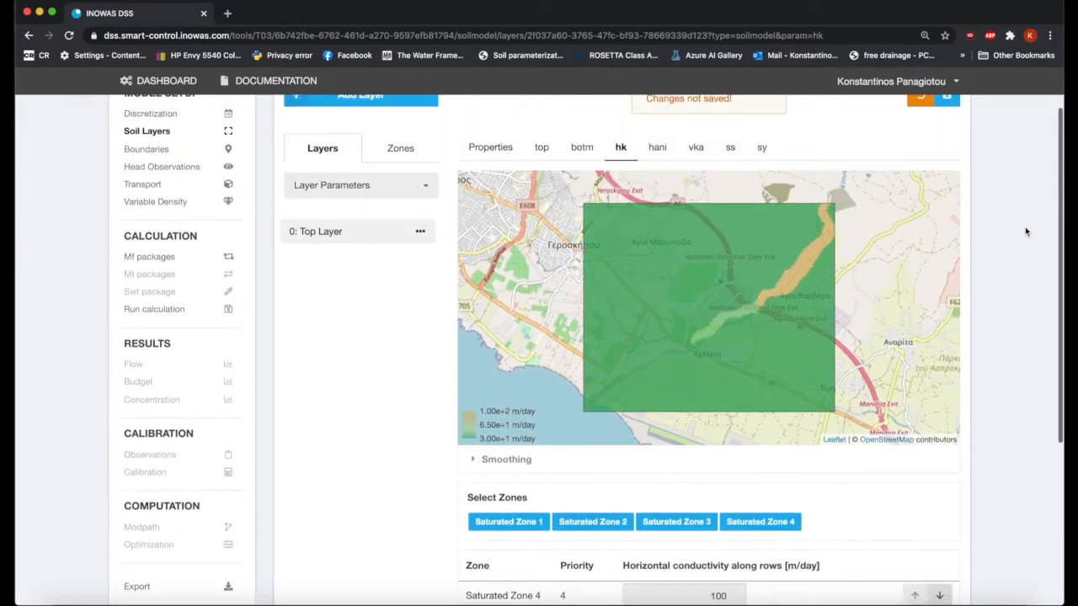
scroll(1025, 226, "up", 2)
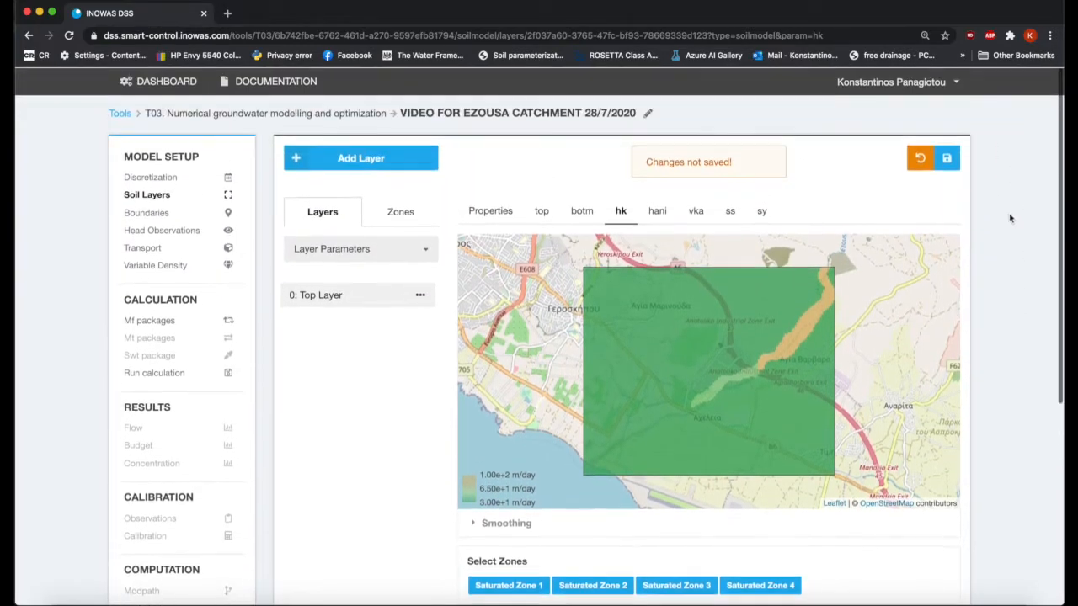
left_click(948, 159)
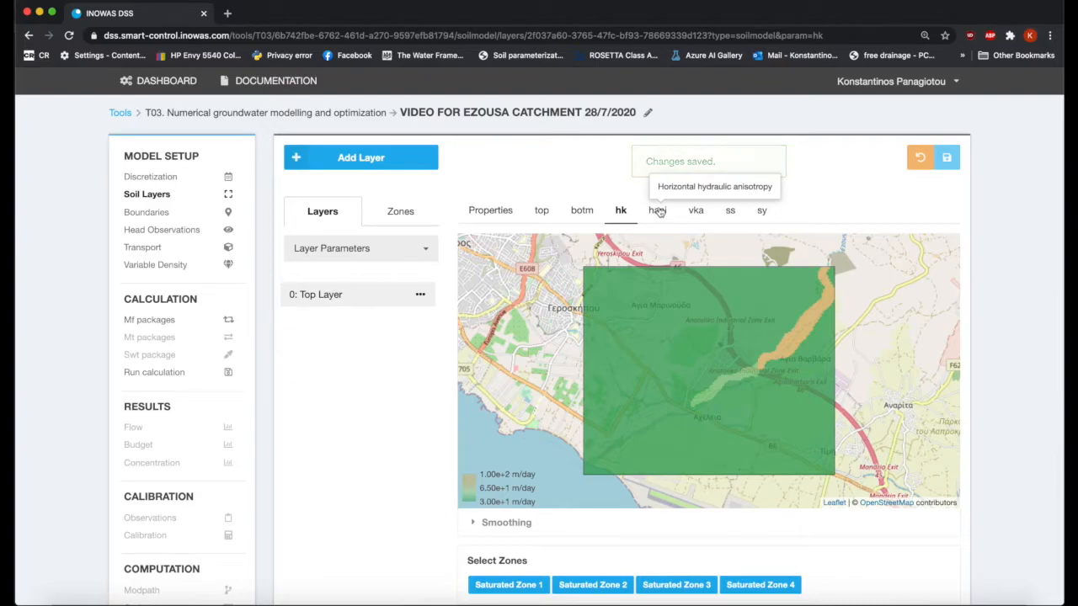
Assign Saturated Zones 1, 2, 3 and 4 to the Top Layer's horizontal hydraulic anisotropy (hani) parameter and save the changes.
left_click(657, 210)
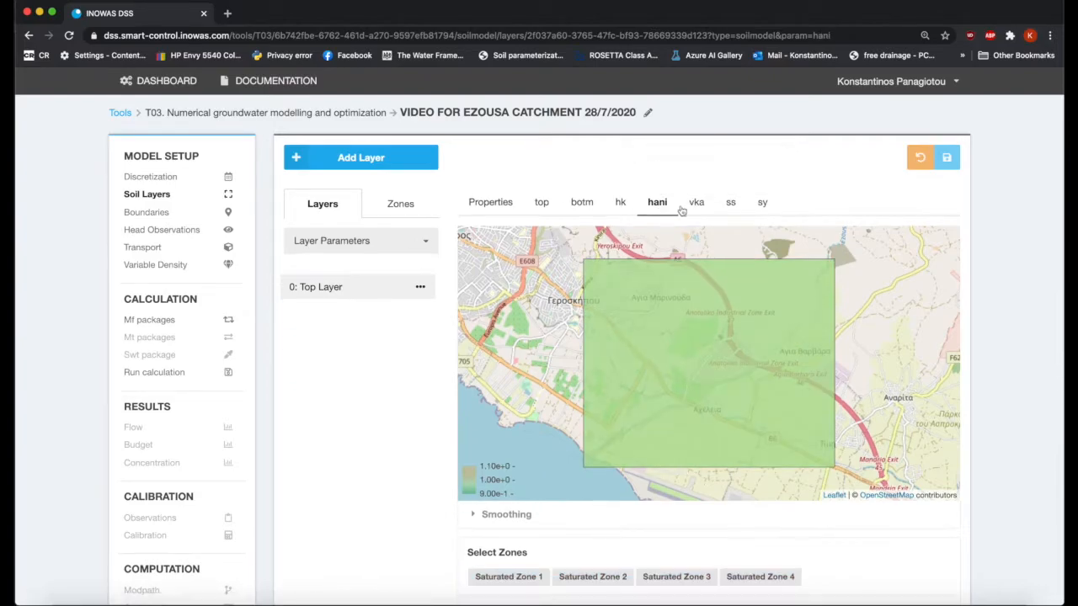
scroll(1022, 329, "down", 3)
scroll(1023, 329, "down", 3)
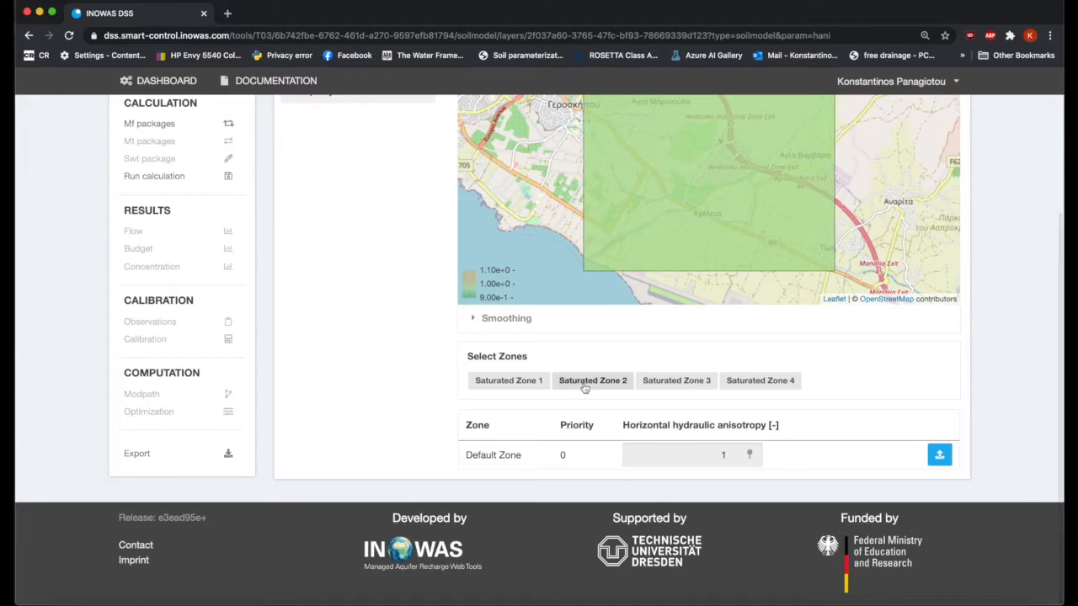
left_click(531, 382)
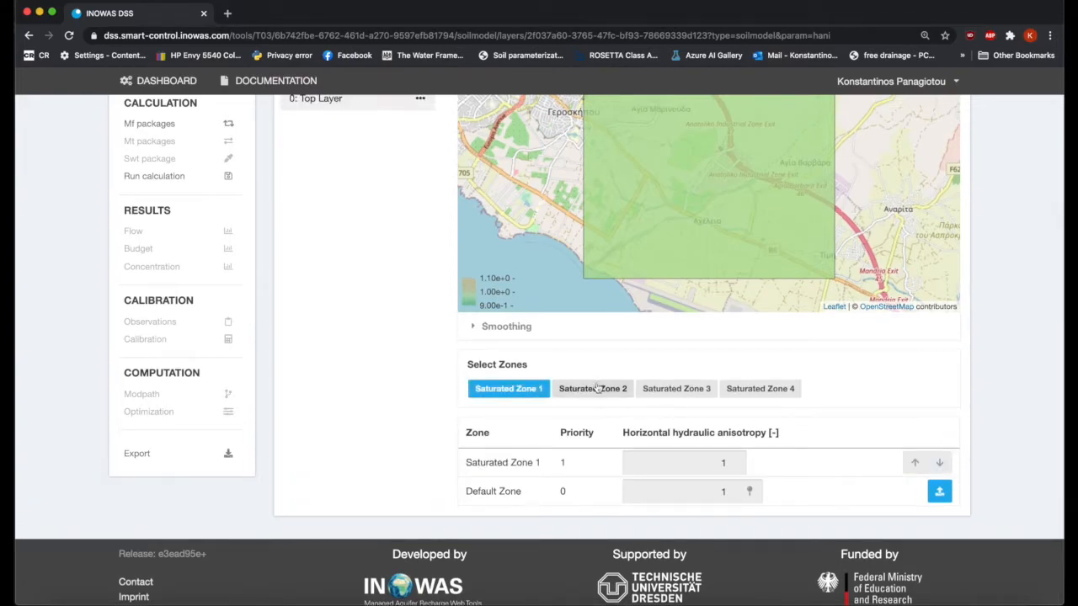
left_click(594, 390)
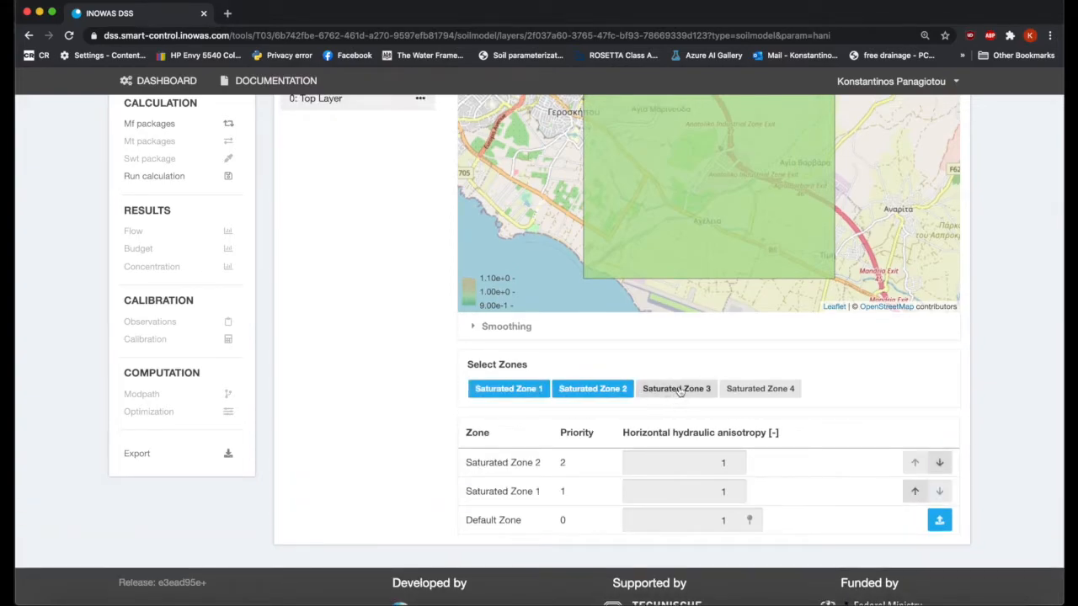
left_click(678, 390)
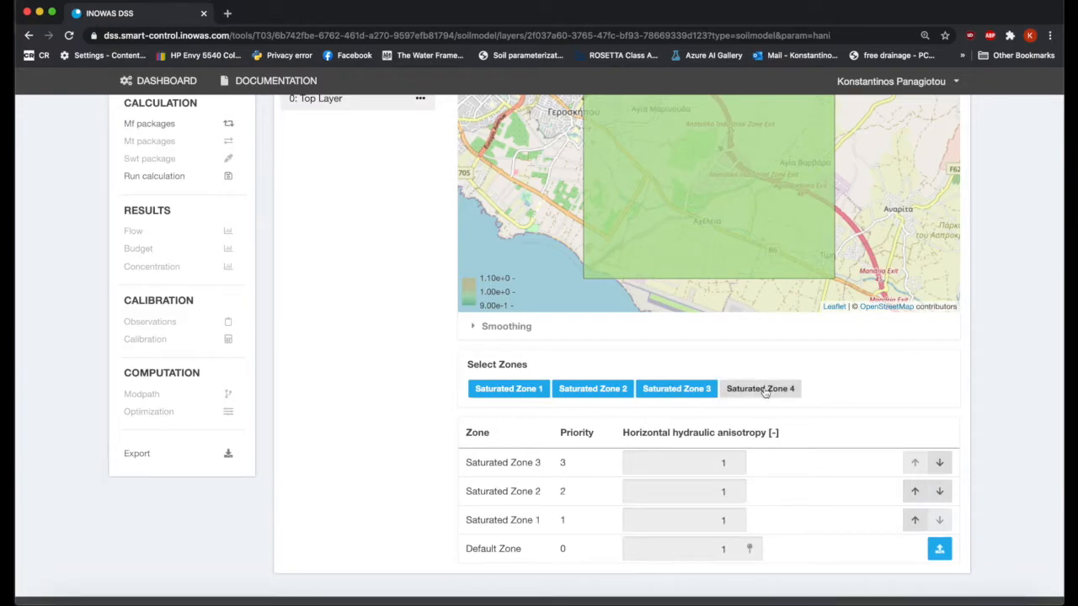
left_click(763, 390)
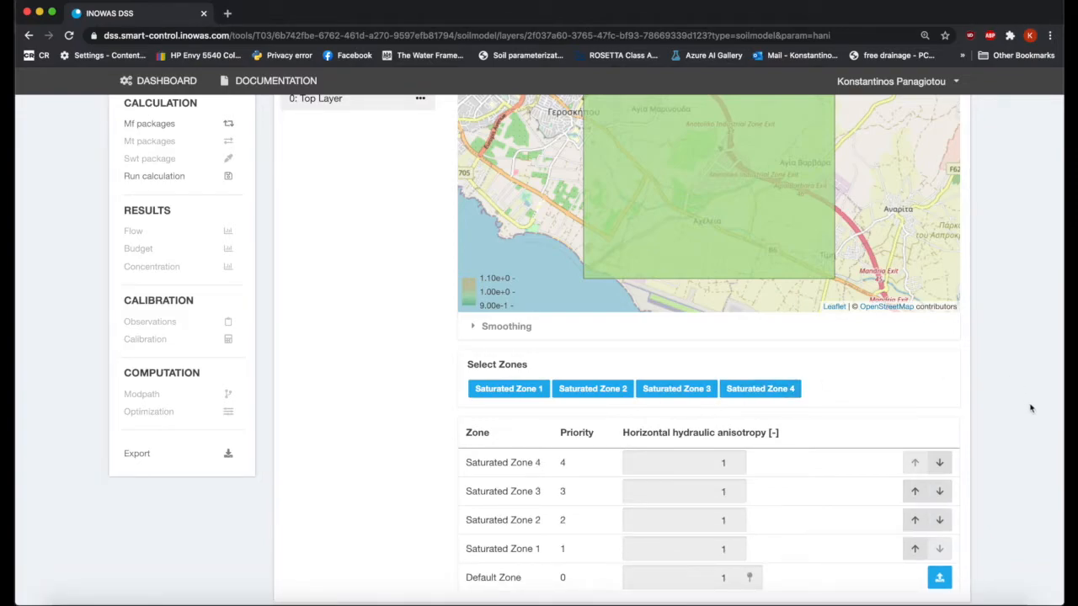
scroll(1030, 408, "down", 2)
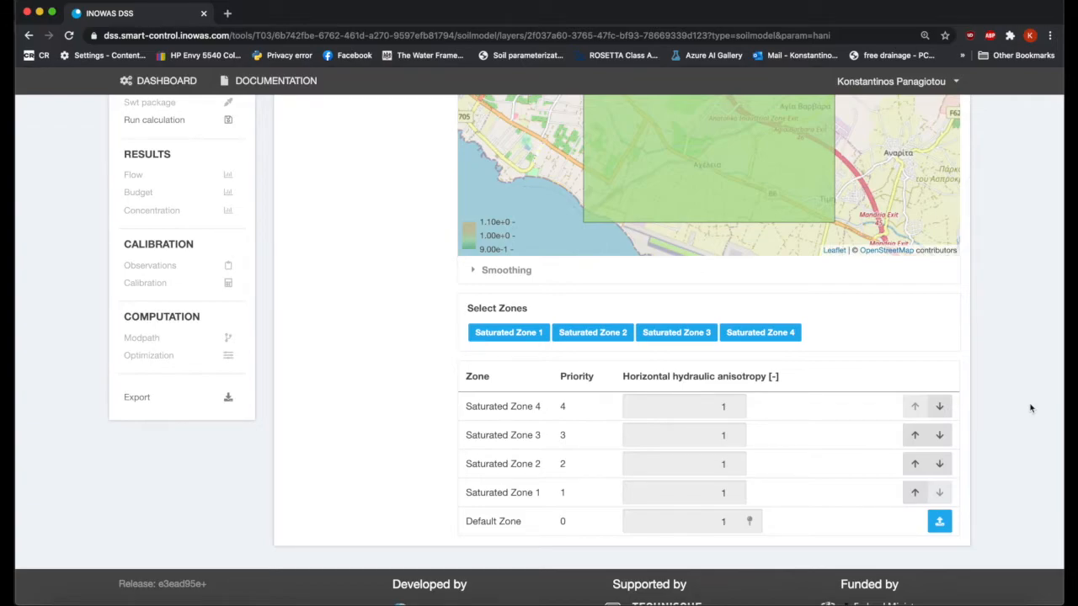
scroll(1030, 408, "up", 5)
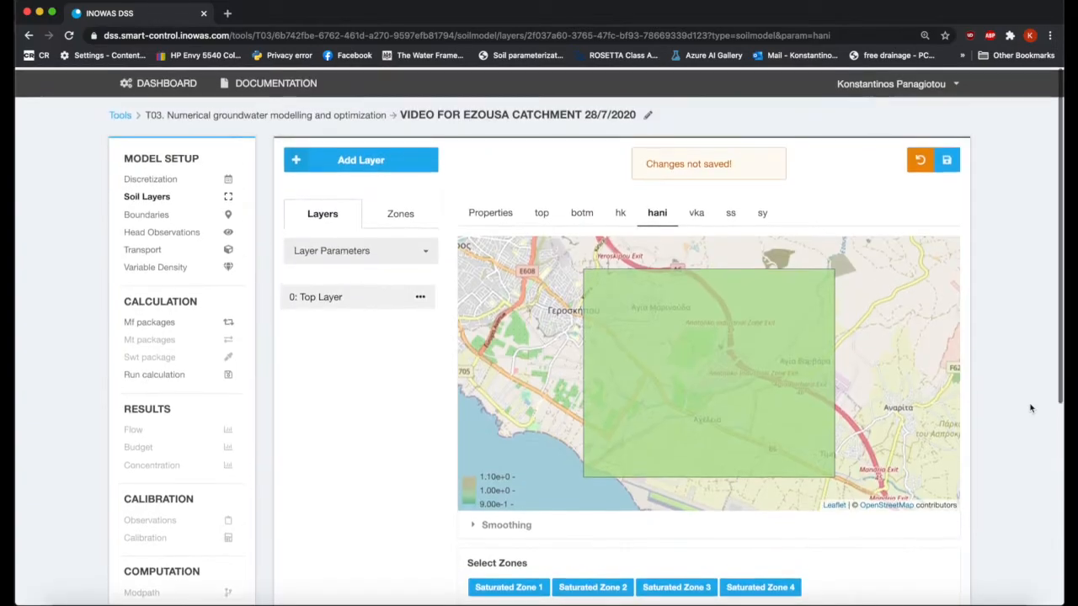
left_click(956, 166)
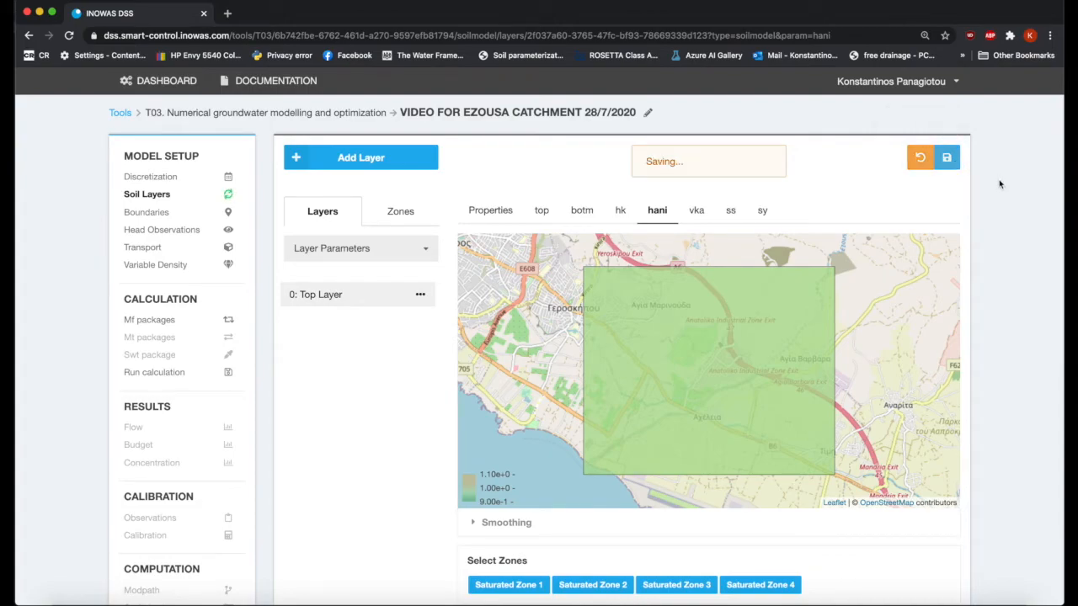
Assign Saturated Zones 1, 2, 3 and 4 to the vertical hydraulic conductivity (vka) parameter of the Top Layer.
left_click(698, 212)
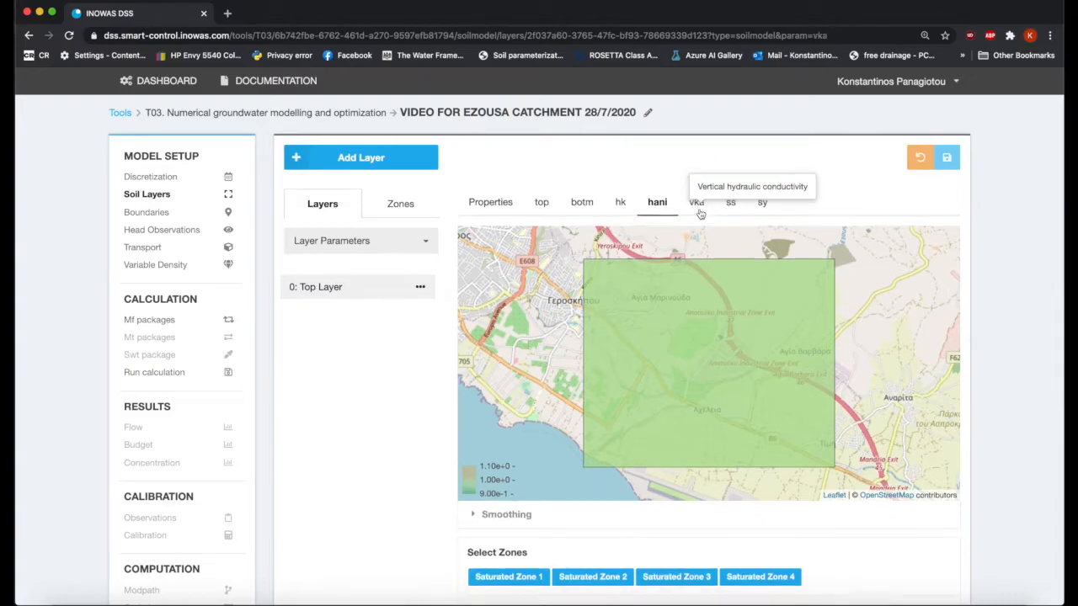
scroll(1059, 351, "down", 5)
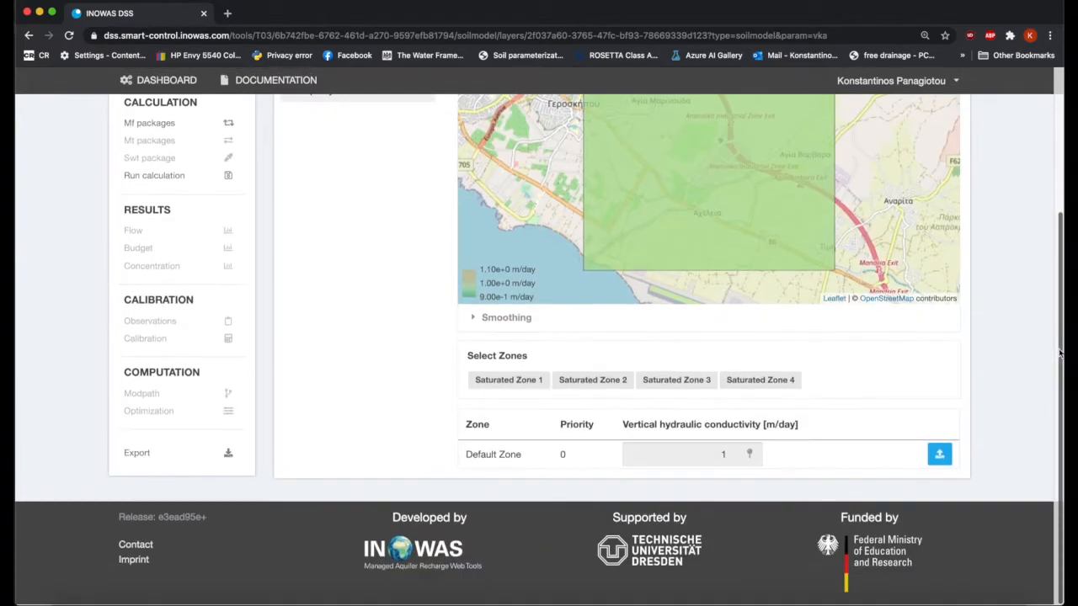
left_click(529, 379)
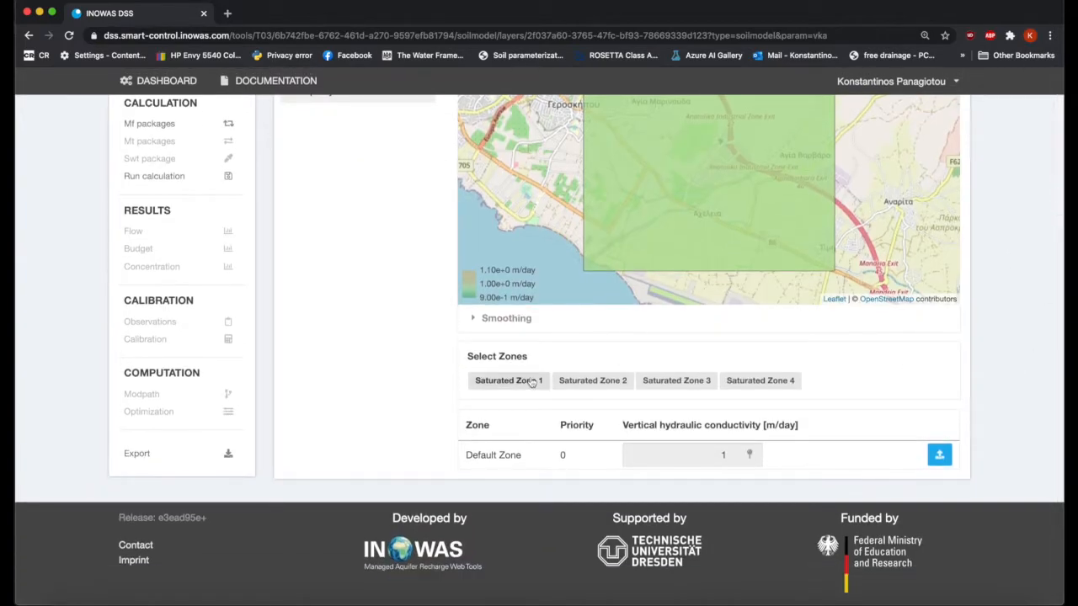
left_click(593, 388)
left_click(678, 389)
left_click(752, 391)
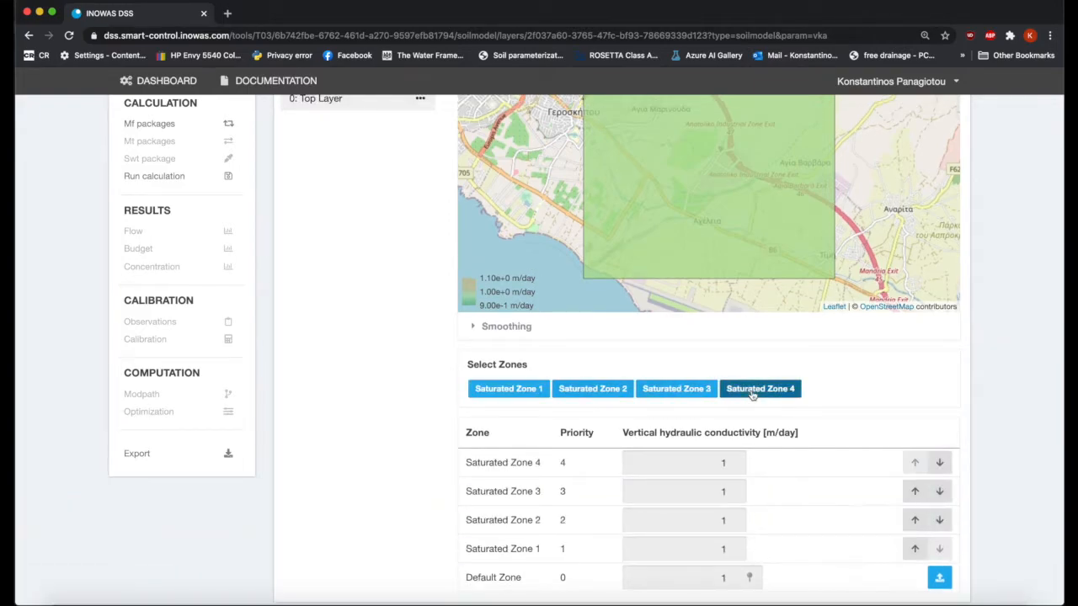
Set vertical hydraulic conductivity to 100 m/day for Saturated Zones 4 and 3, 50 for Zone 2, and 30 for Zone 1 and the Default Zone.
scroll(1012, 410, "down", 2)
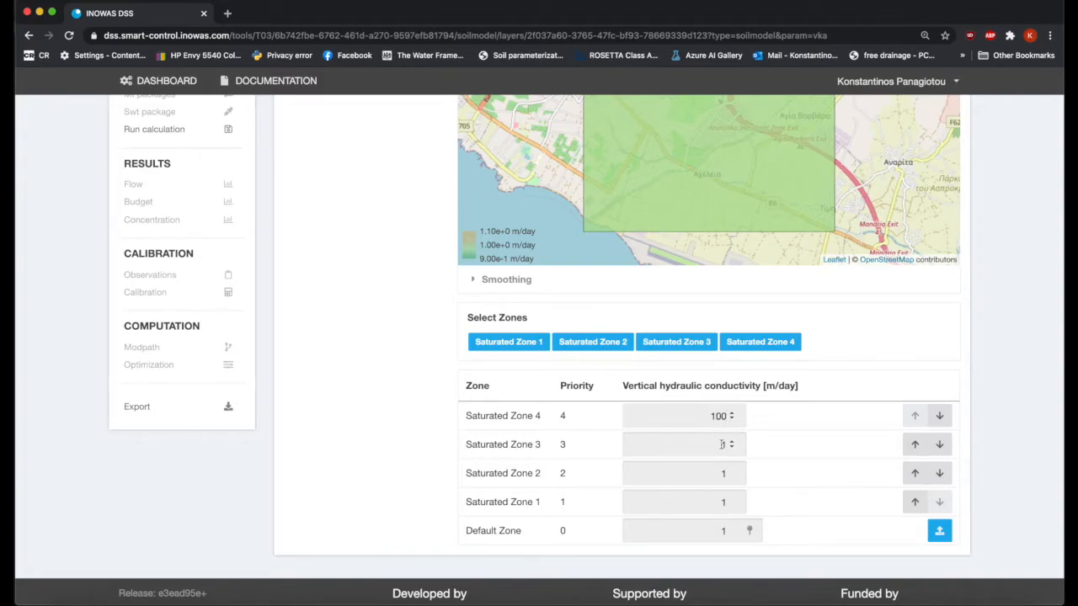
left_click(721, 443)
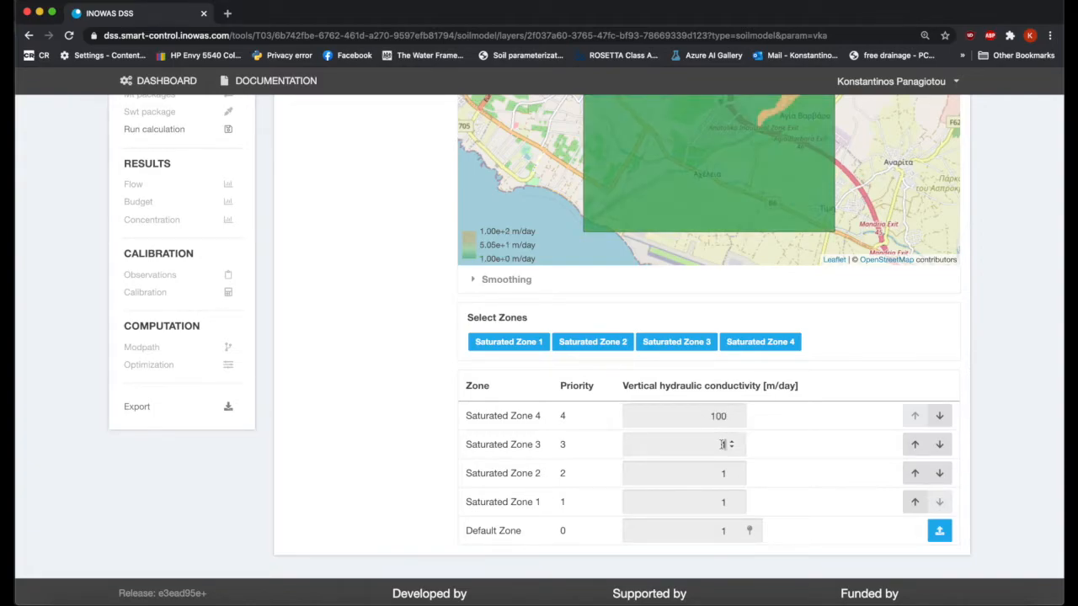
double_click(717, 476)
type("50")
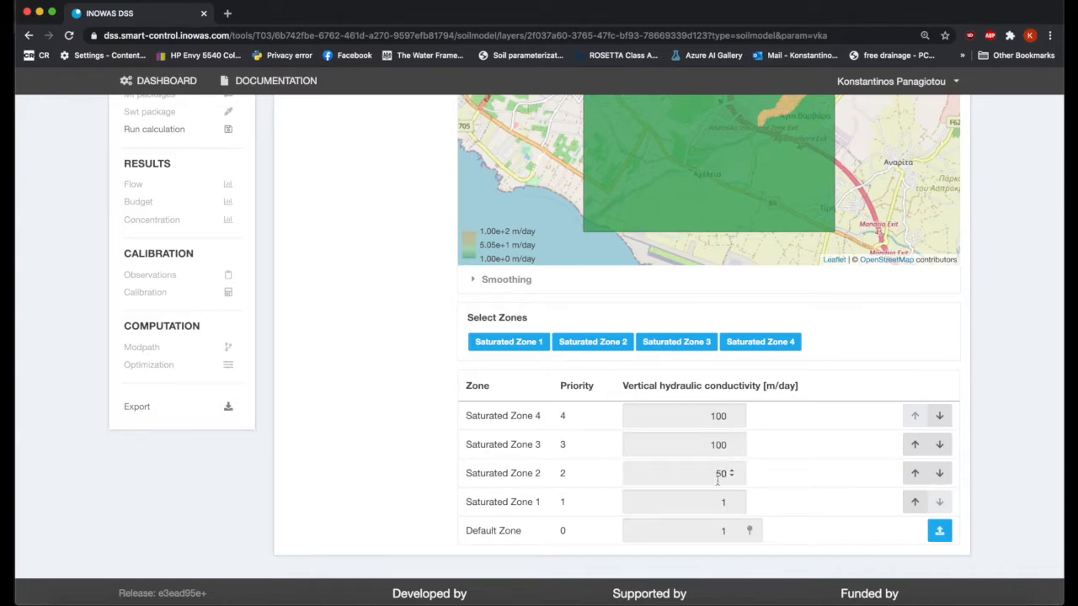
double_click(715, 501)
type("30")
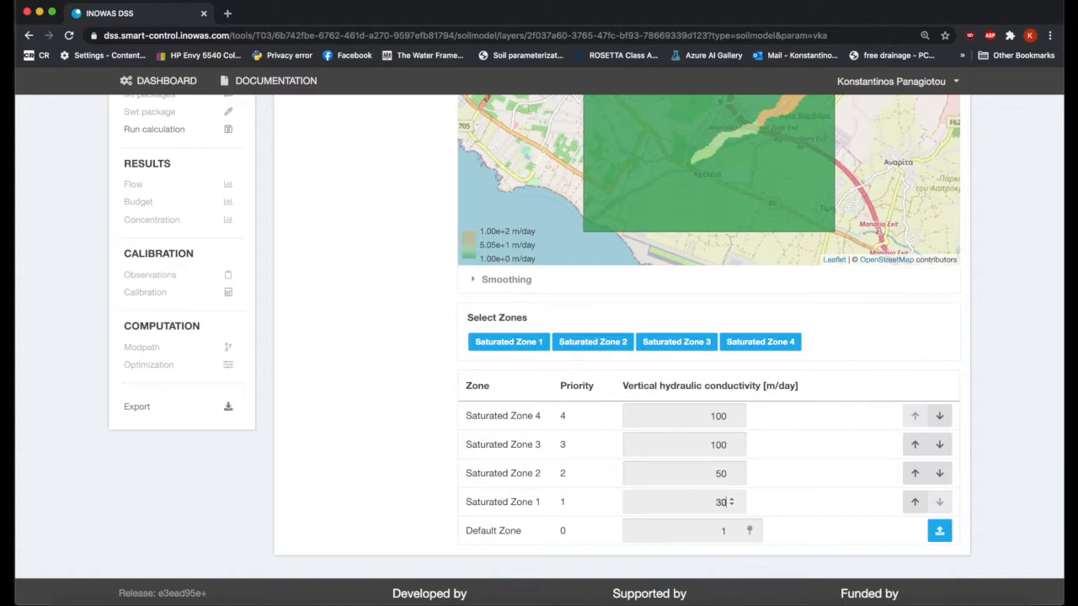
double_click(720, 531)
type("30")
left_click(1036, 420)
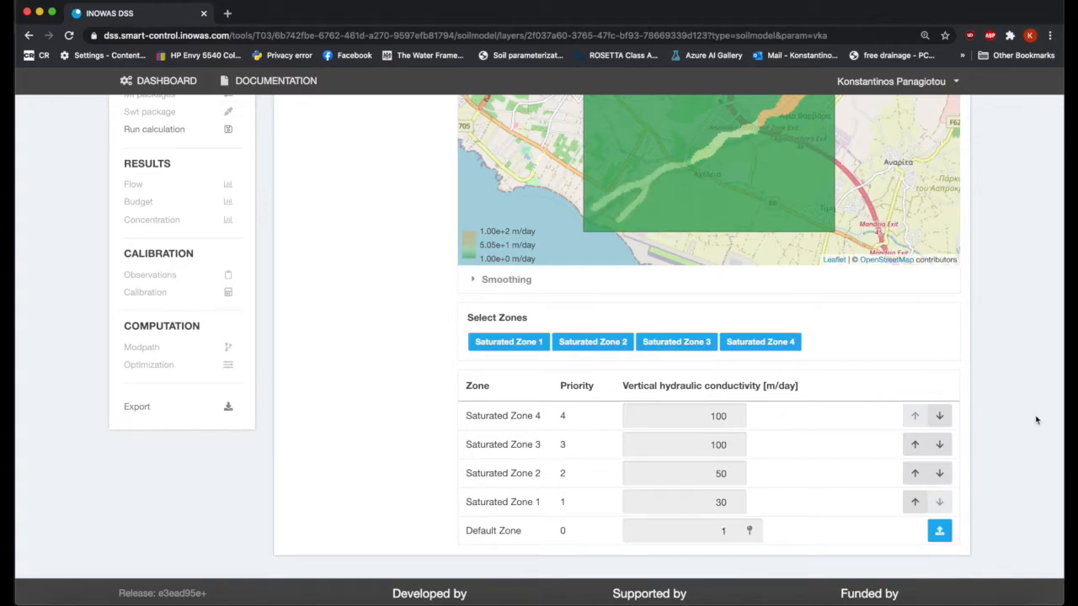
scroll(1036, 420, "up", 3)
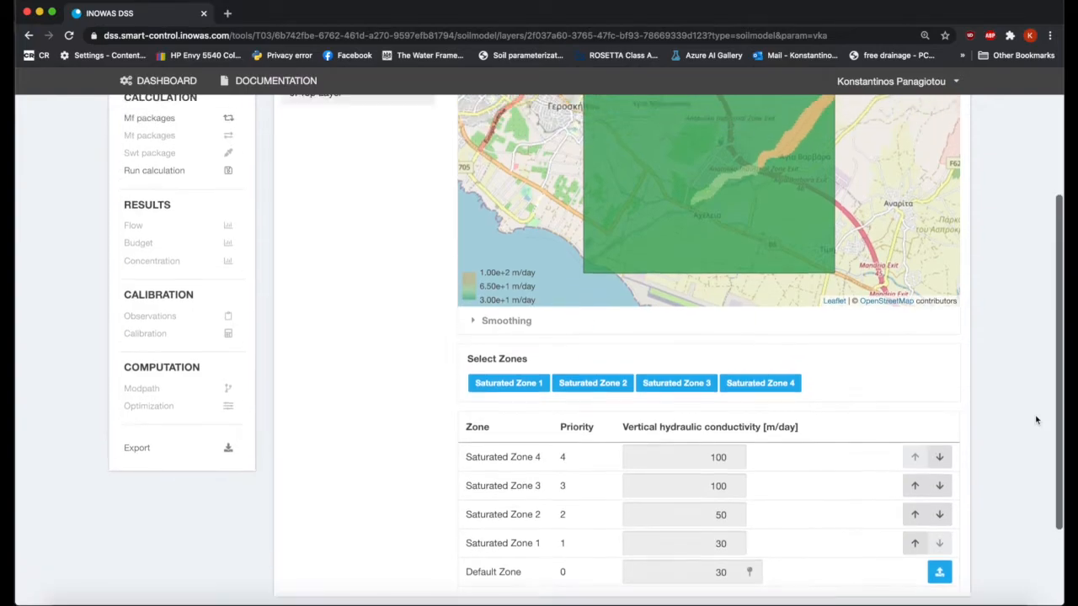
scroll(1036, 420, "up", 3)
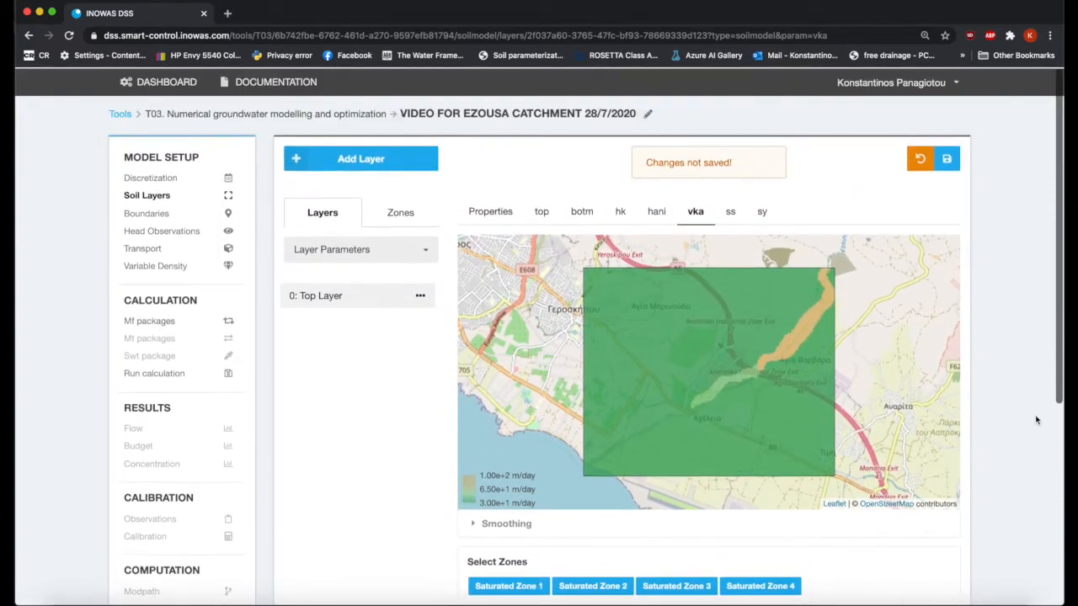
Save the Top Layer's vertical hydraulic conductivity changes and review its specific storage (ss) map and zone values.
left_click(955, 159)
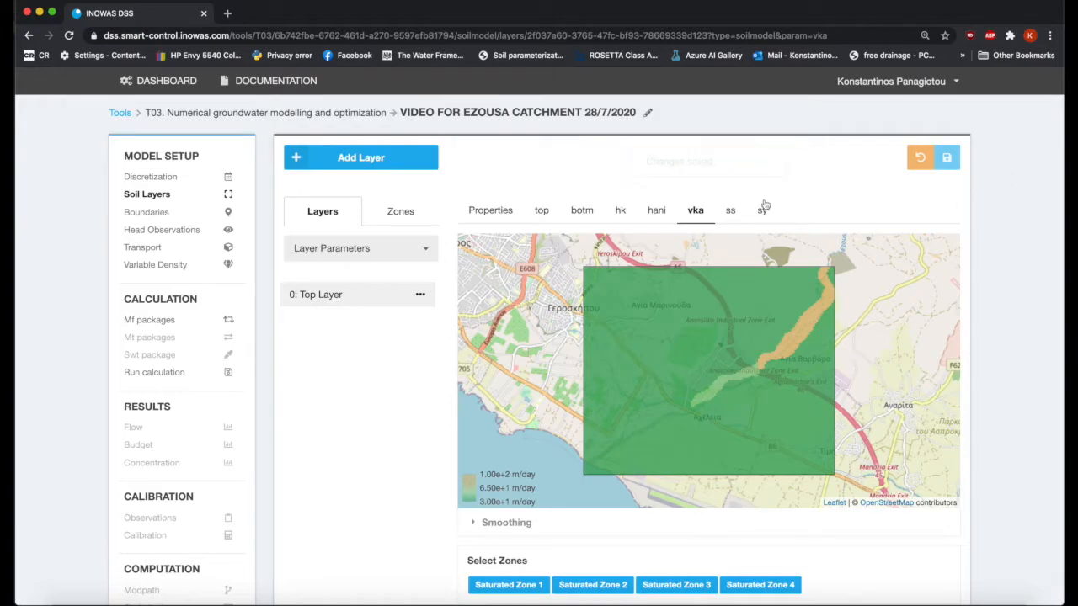
left_click(731, 207)
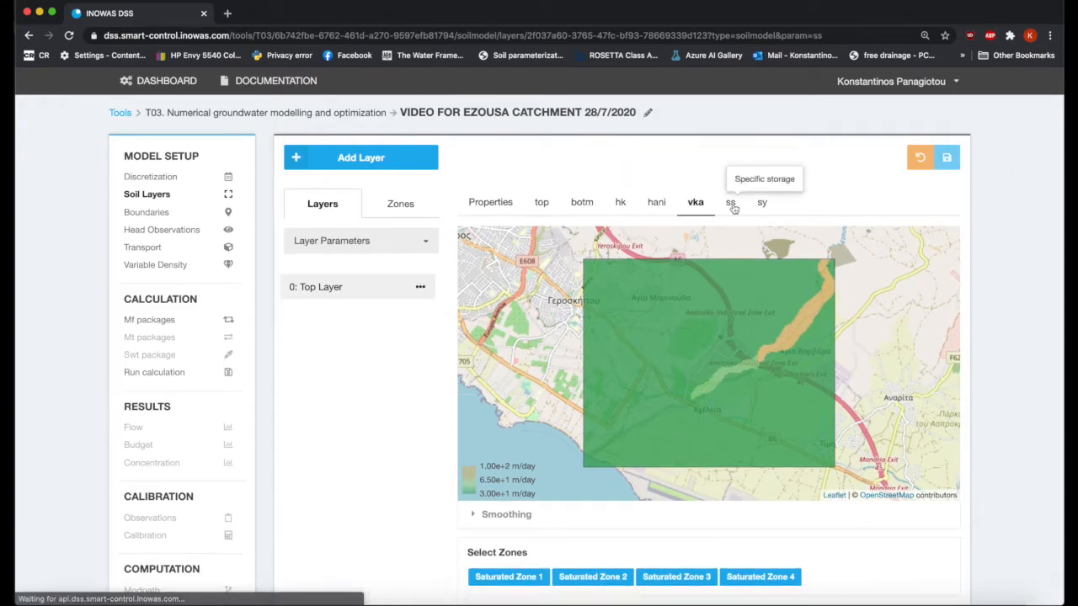
scroll(1042, 274, "down", 5)
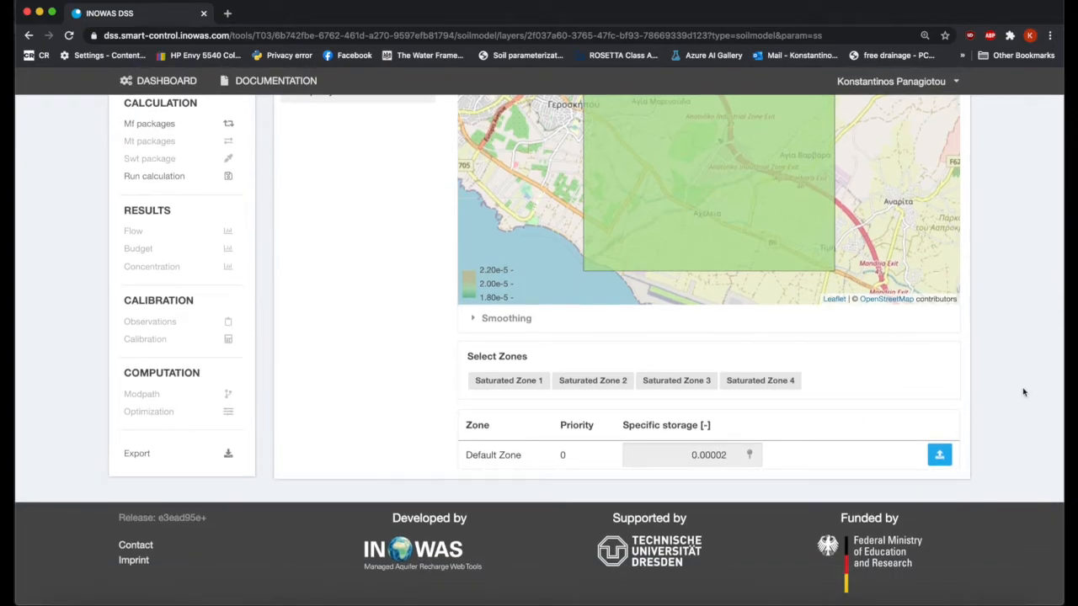
scroll(1024, 393, "up", 3)
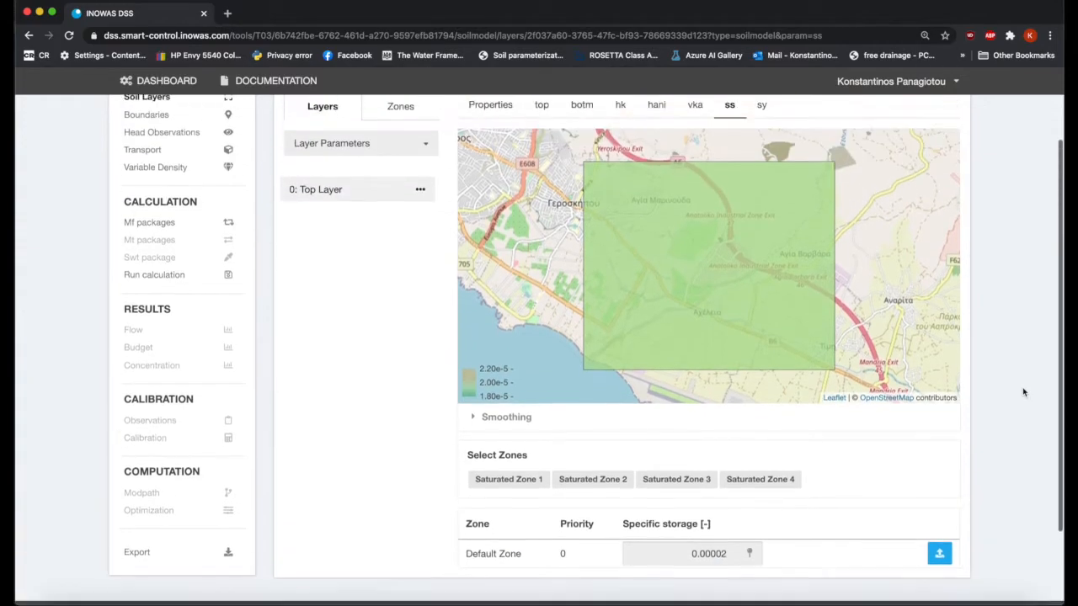
scroll(1022, 393, "down", 3)
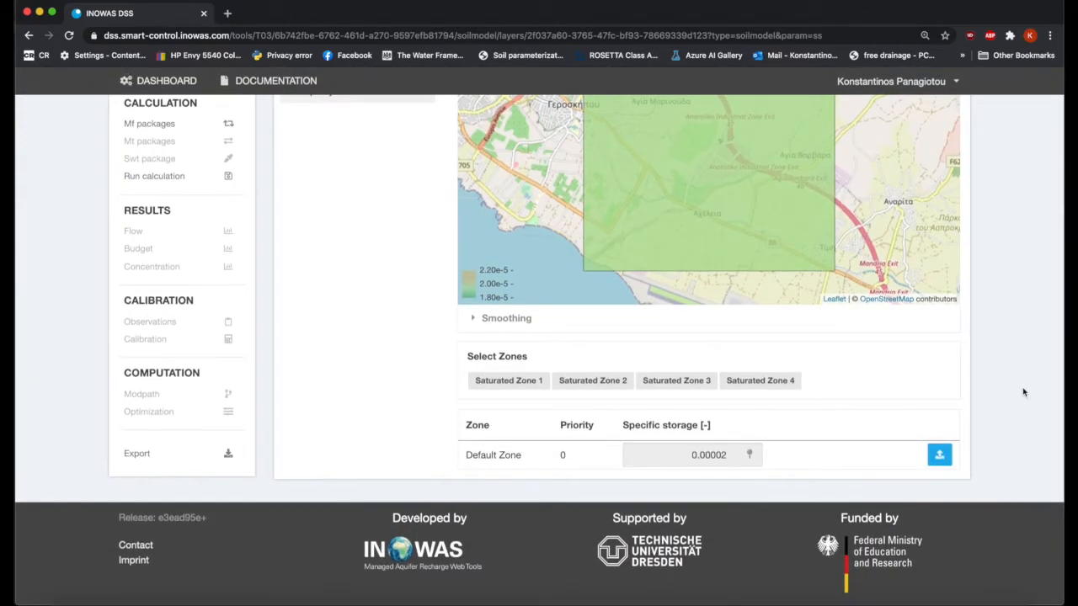
scroll(1020, 392, "up", 4)
Examine the Top Layer's specific yield (sy) map, zone selection and default zone value.
left_click(763, 208)
scroll(1046, 354, "down", 3)
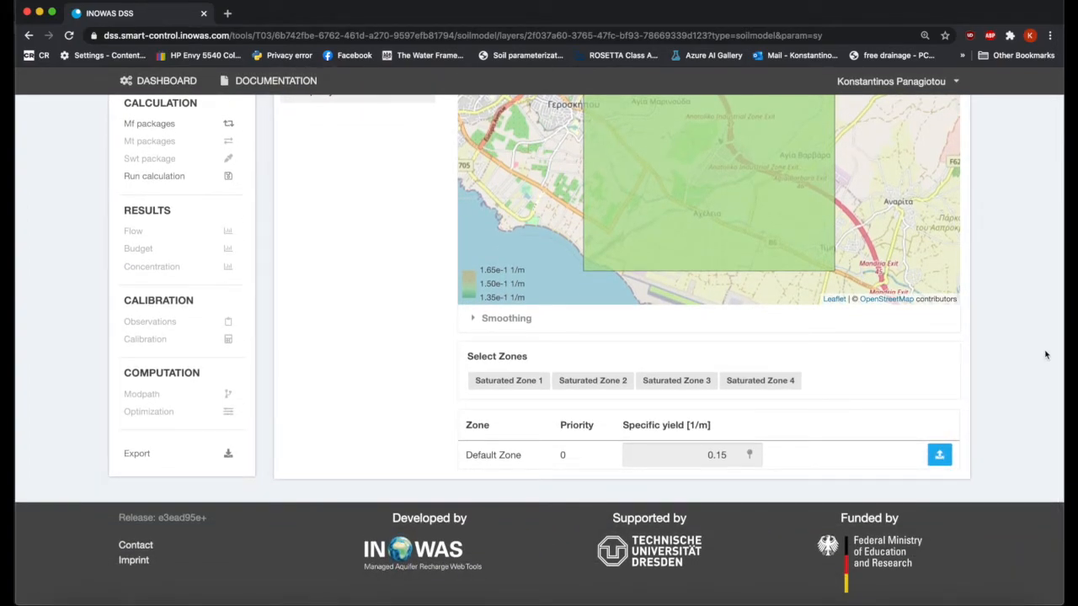
scroll(1046, 355, "up", 3)
scroll(1046, 354, "down", 1)
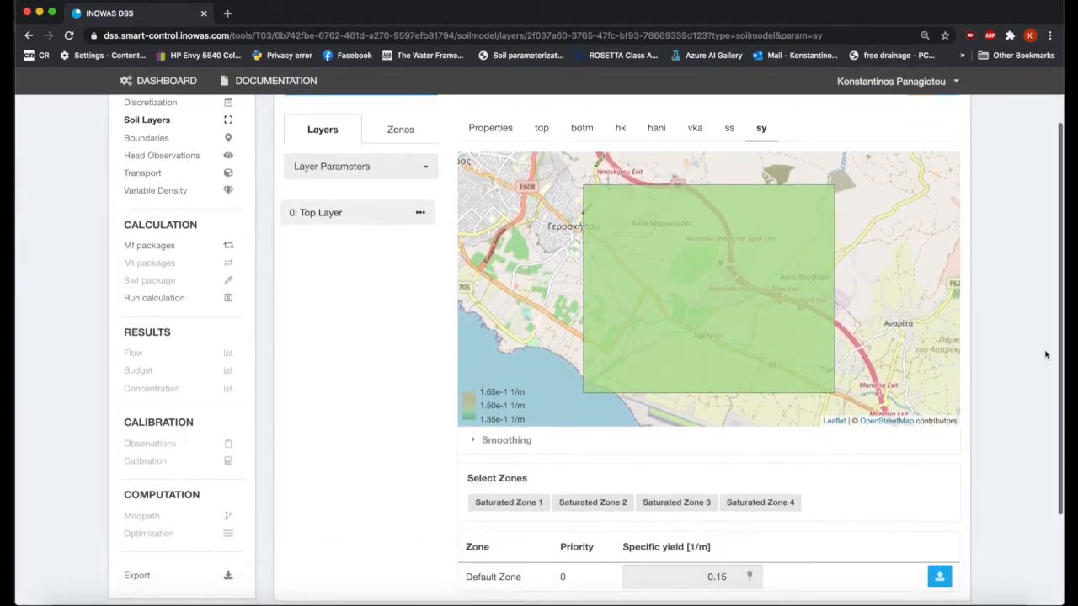
scroll(1046, 355, "up", 1)
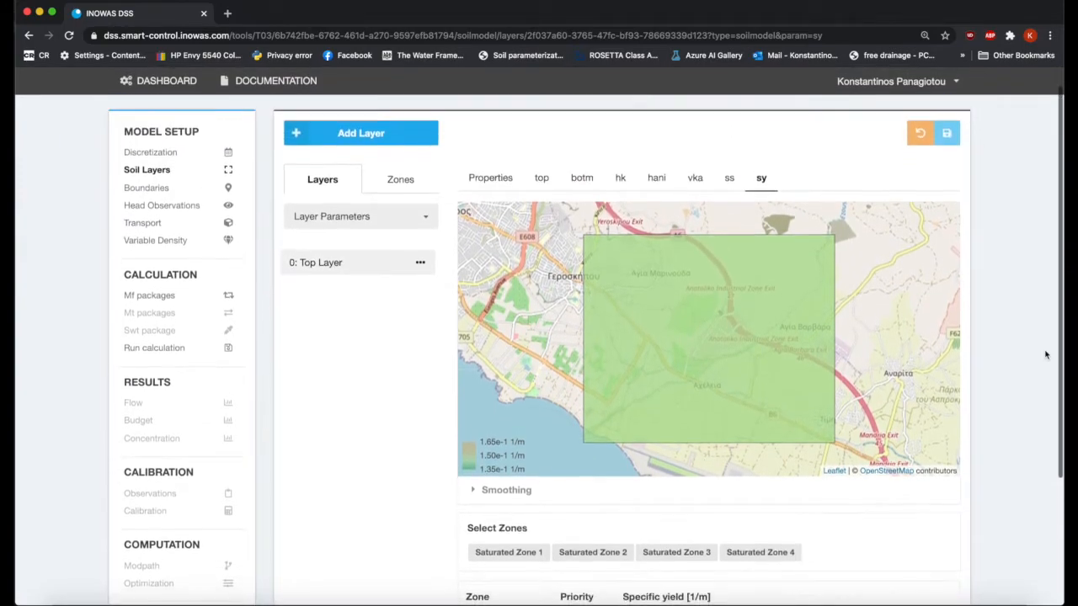
scroll(1046, 355, "down", 1)
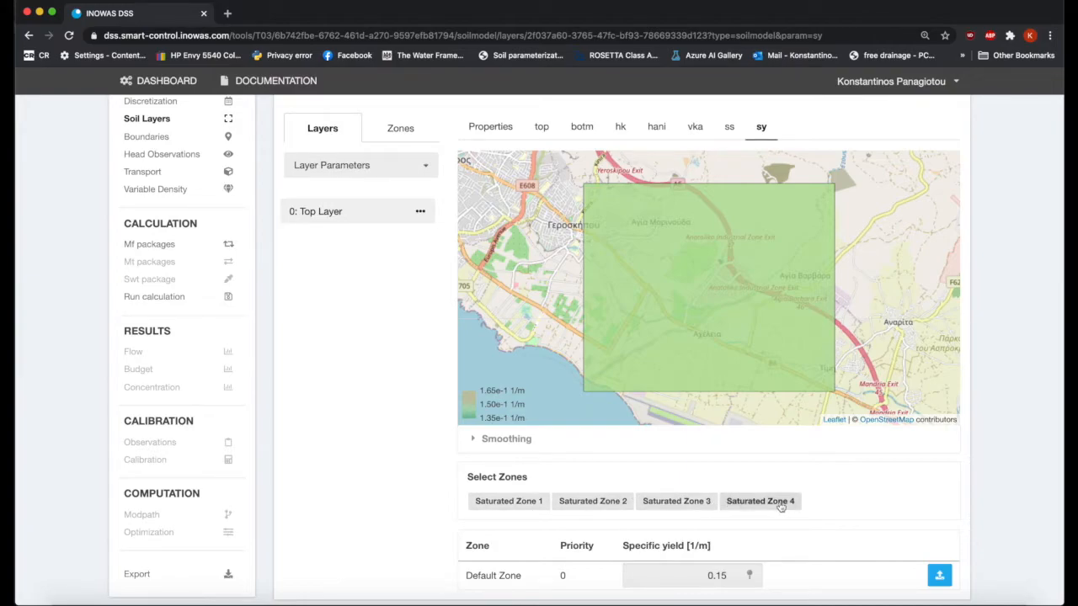
scroll(1011, 448, "up", 1)
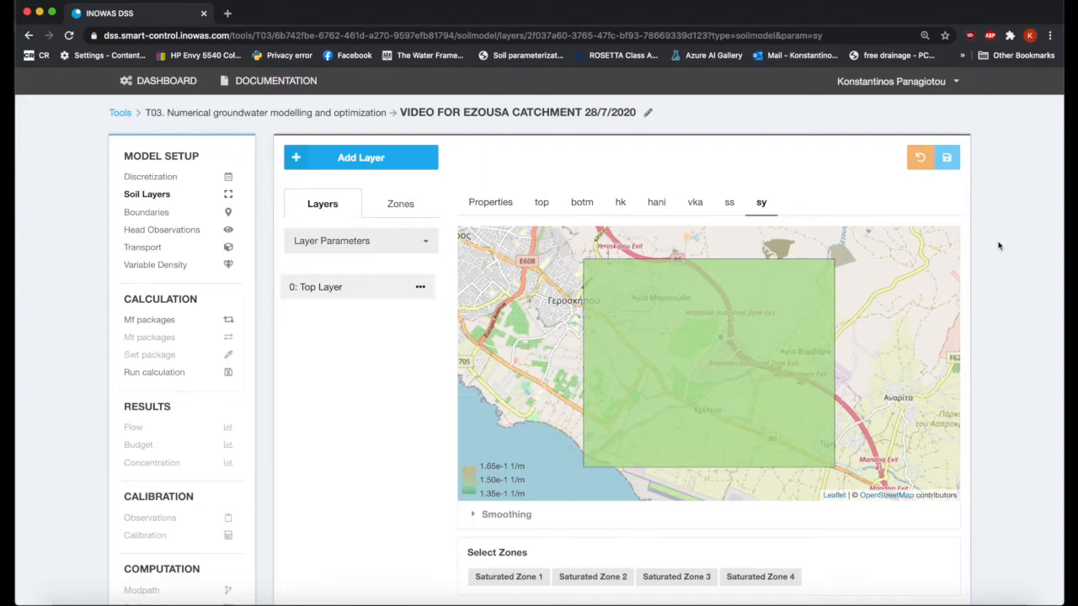
scroll(999, 244, "down", 1)
scroll(999, 243, "up", 1)
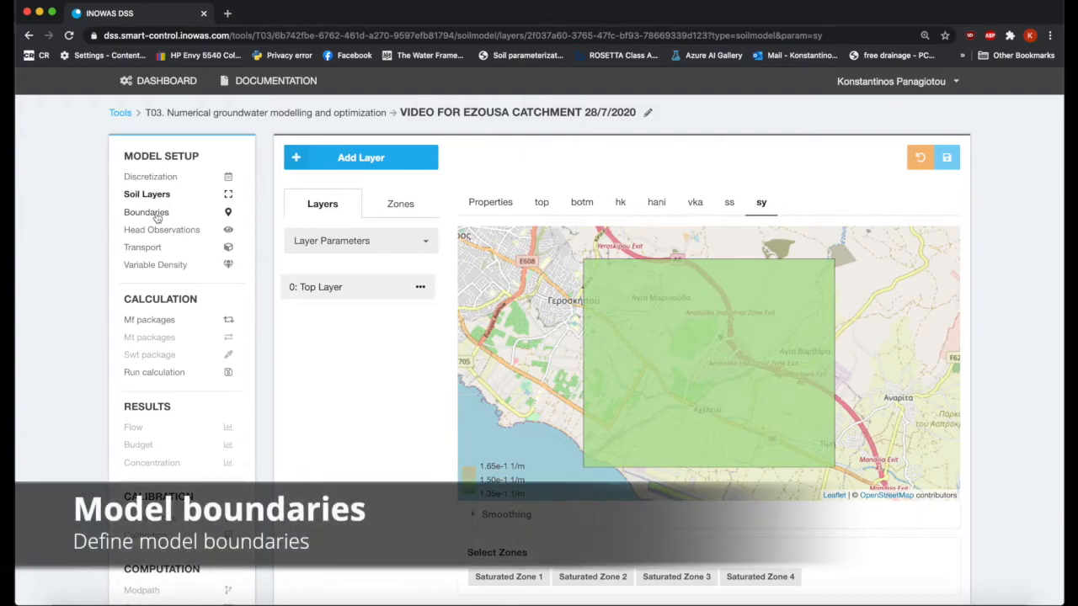
Open the model's boundaries and look through the boundary types that can be added individually.
left_click(157, 217)
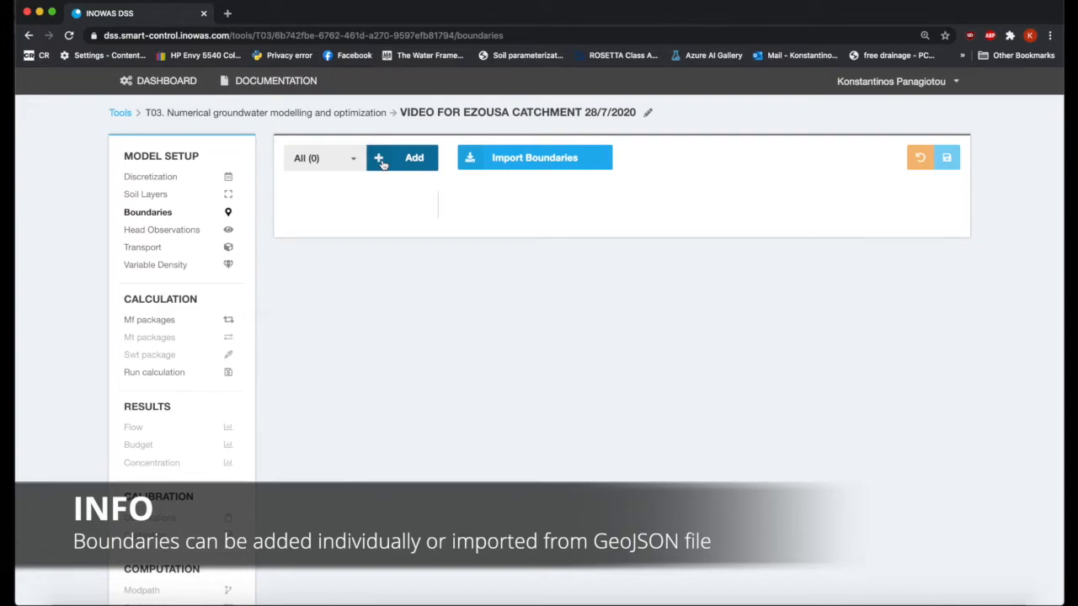
left_click(381, 164)
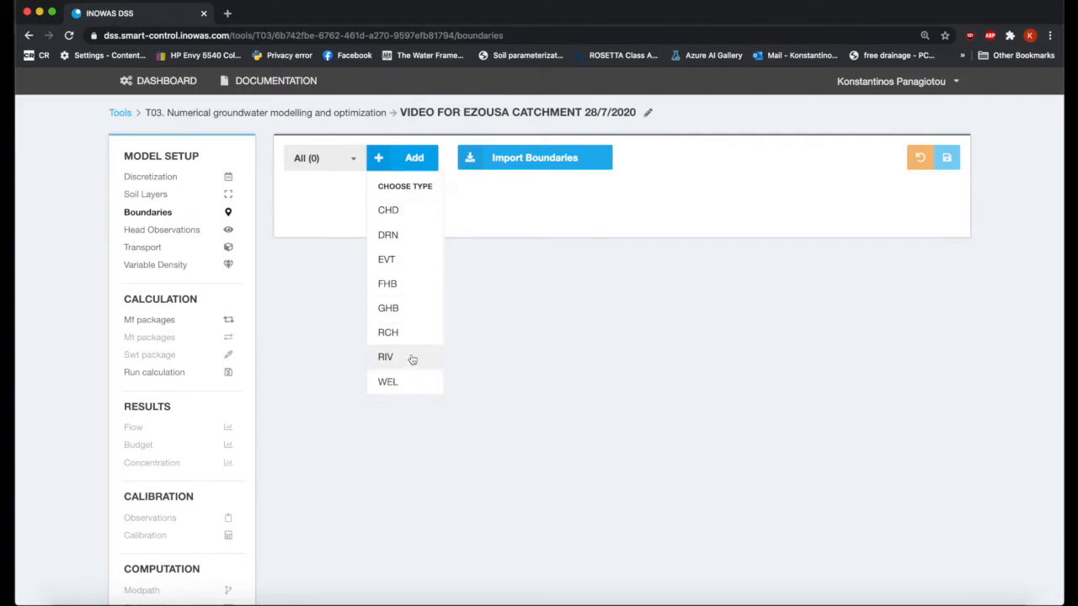
left_click(482, 257)
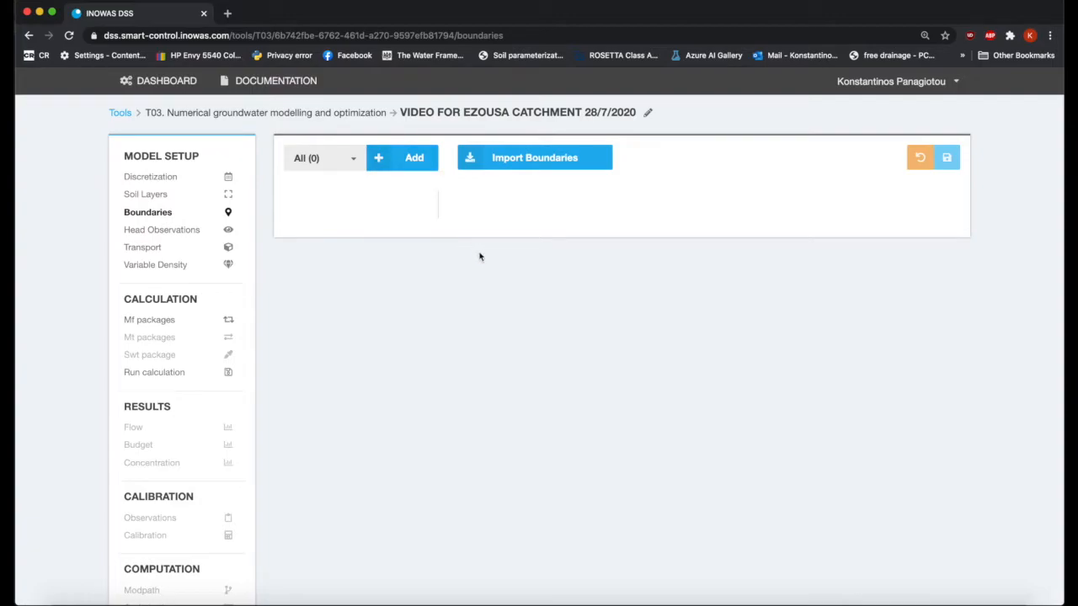
Start a boundary import and browse to the GWM_FOR_INOWAS folder for the file to upload.
left_click(541, 165)
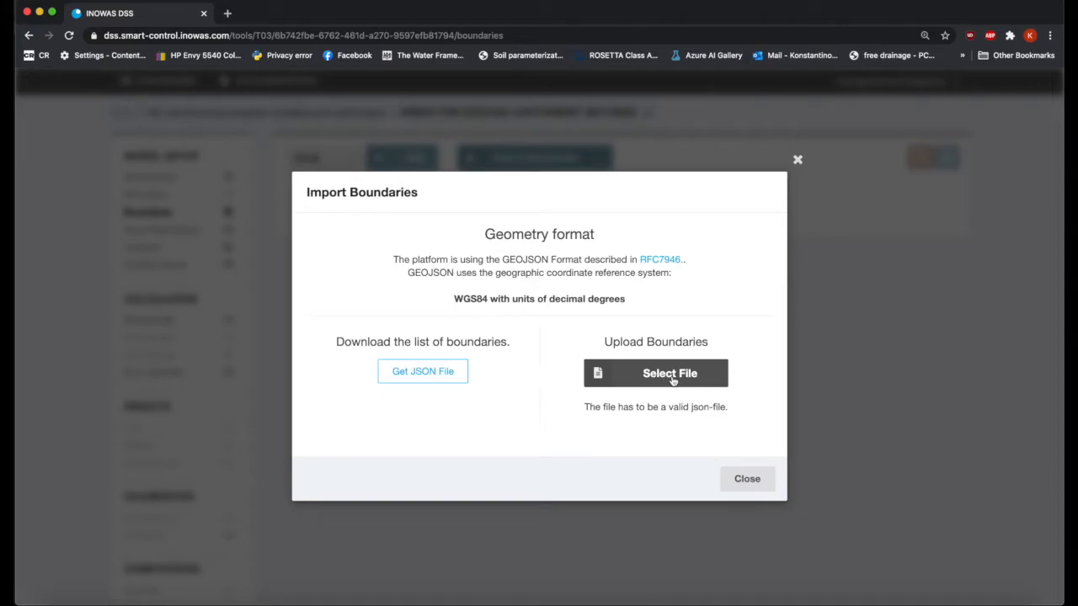
left_click(671, 380)
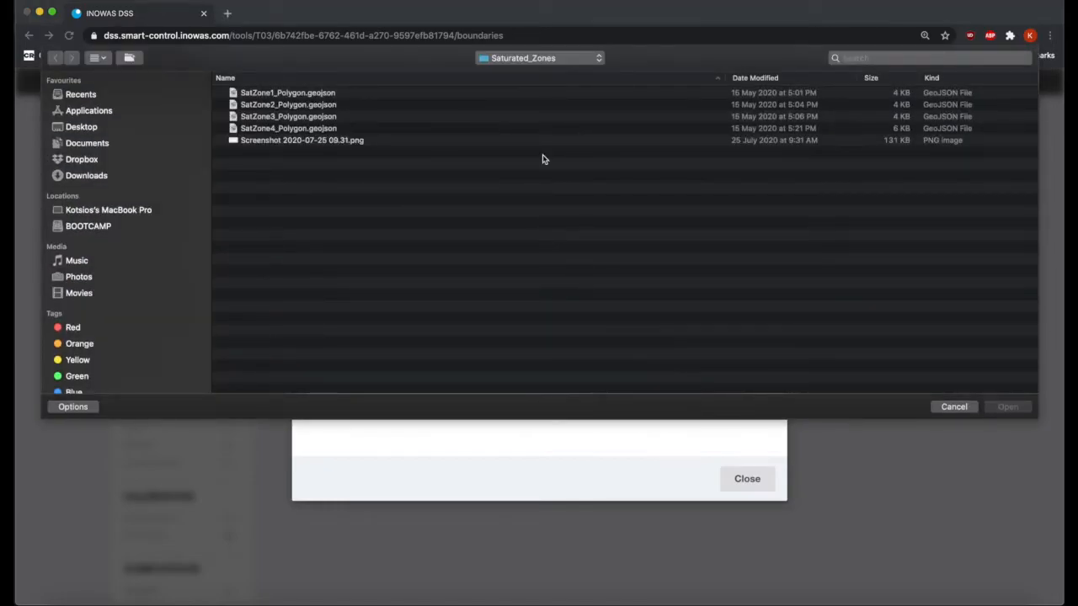
left_click(525, 56)
left_click(529, 72)
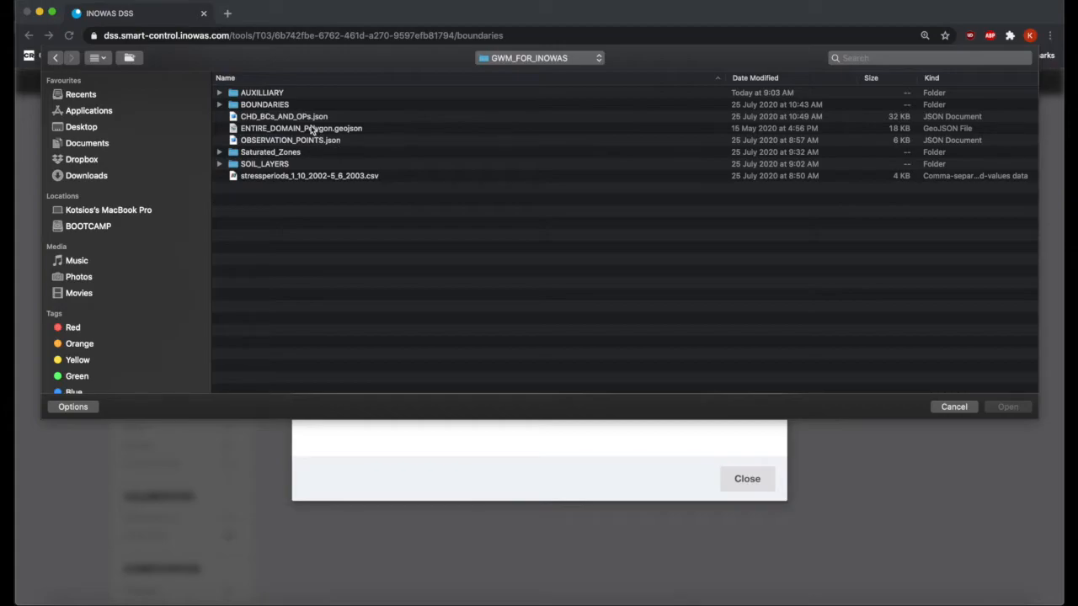
double_click(295, 105)
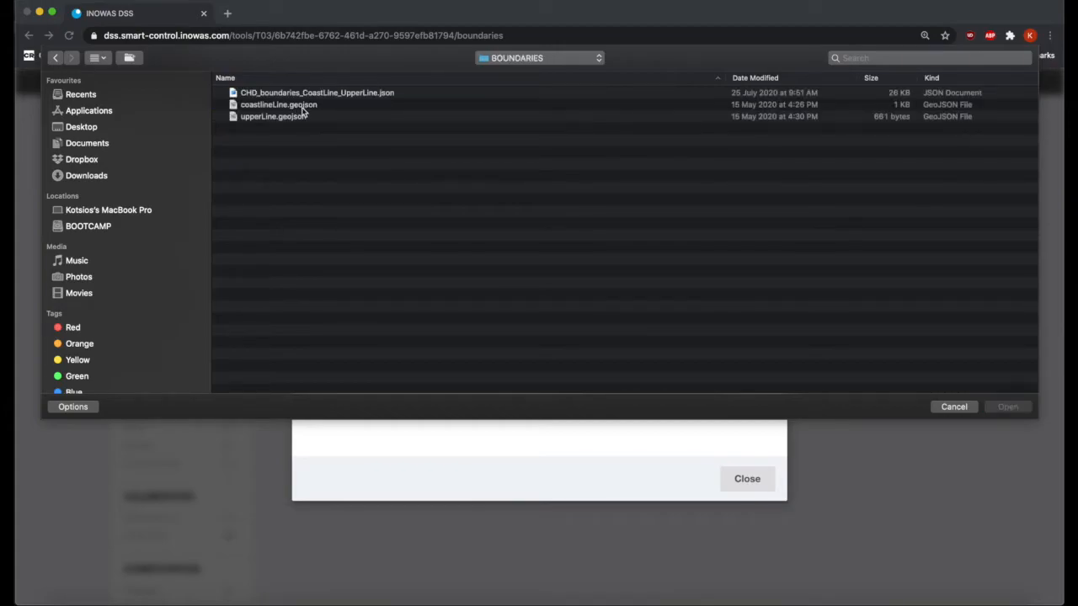
left_click(352, 95)
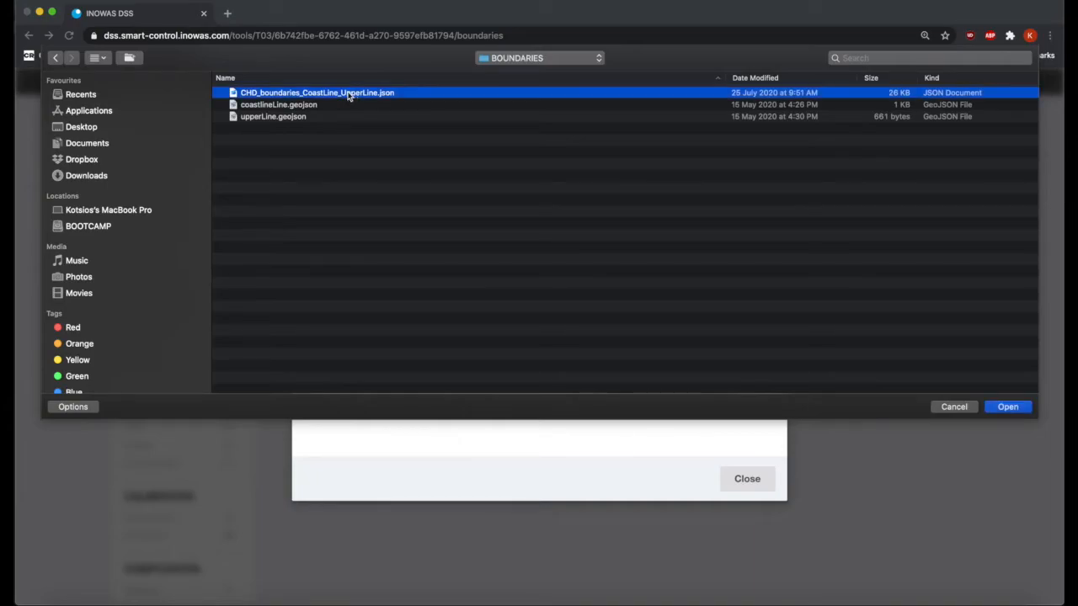
left_click(554, 67)
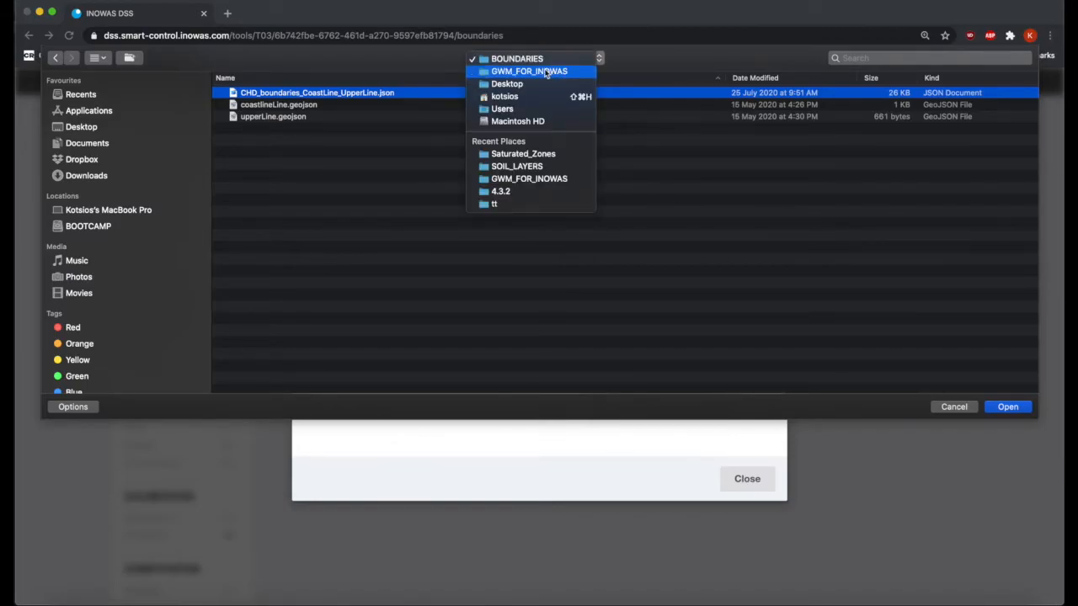
left_click(545, 72)
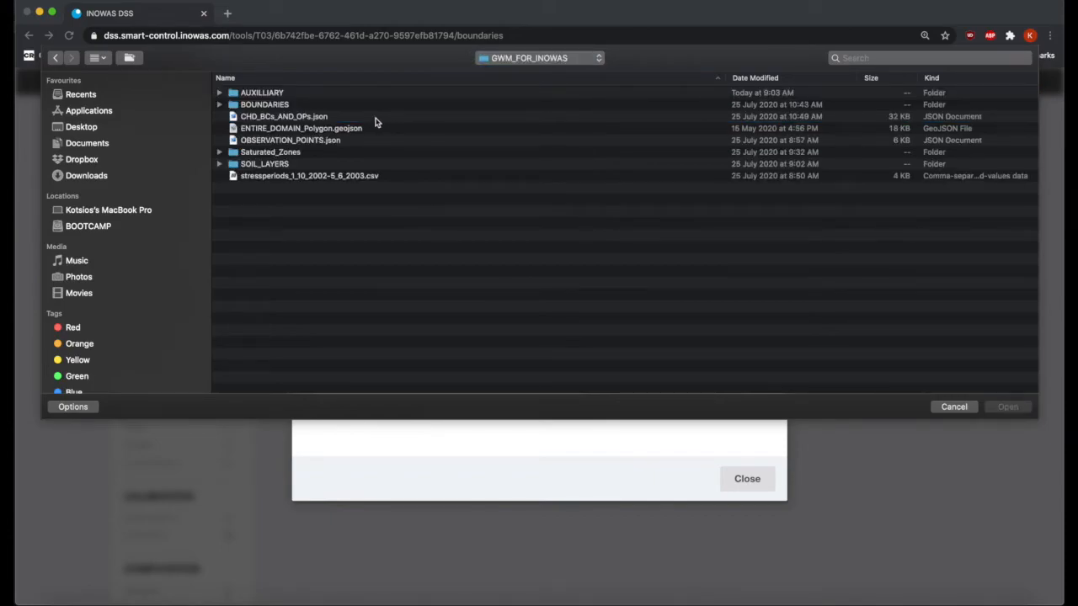
Upload CHD_BCs_AND_OPs.json, preview its boundaries and observation points, and synchronize them with the model.
left_click(329, 118)
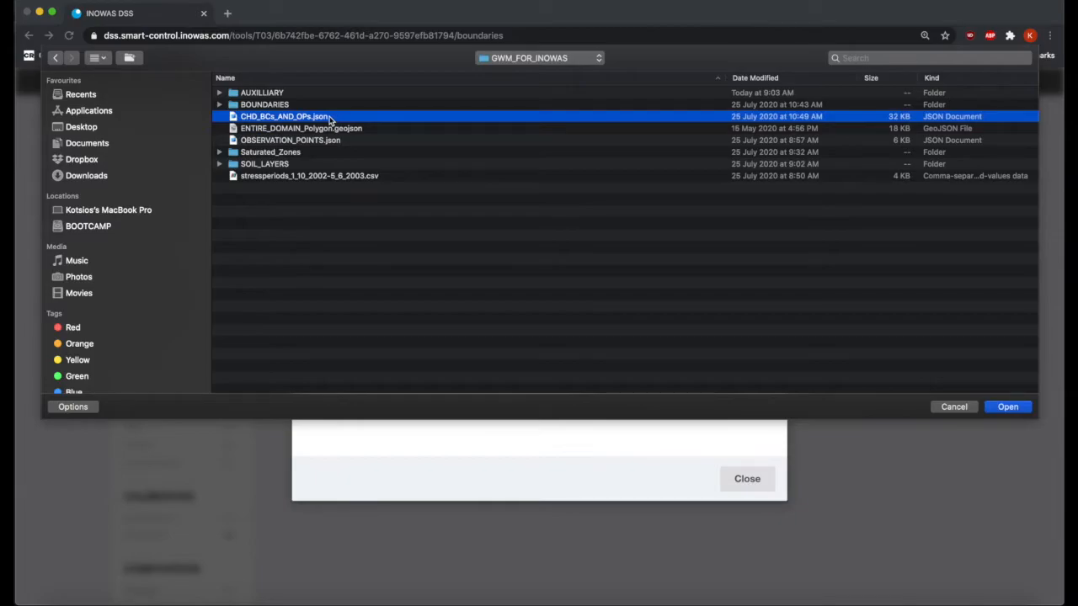
left_click(1006, 407)
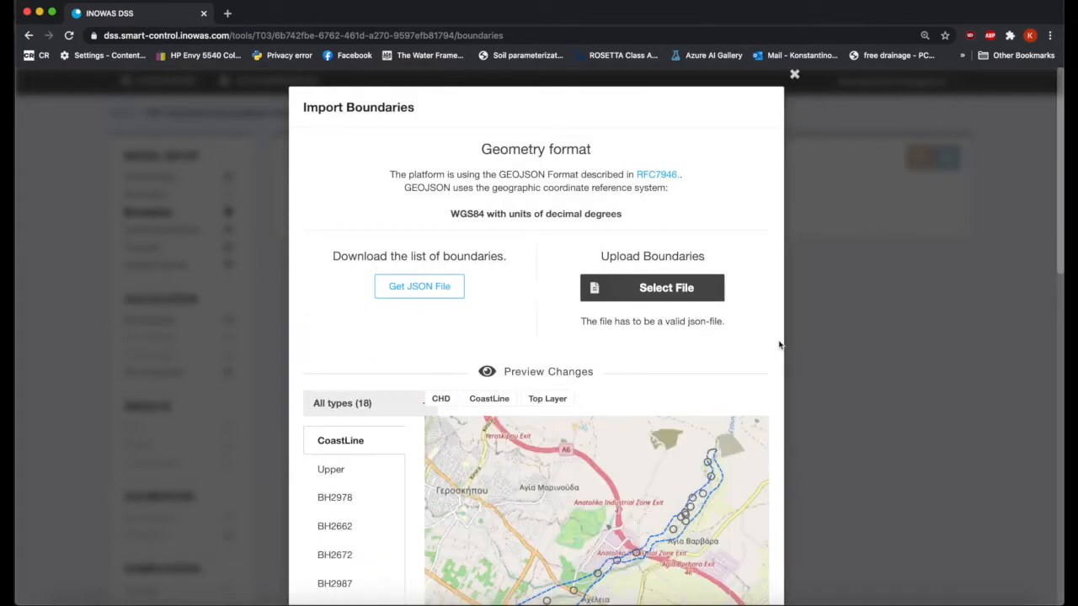
scroll(780, 344, "down", 5)
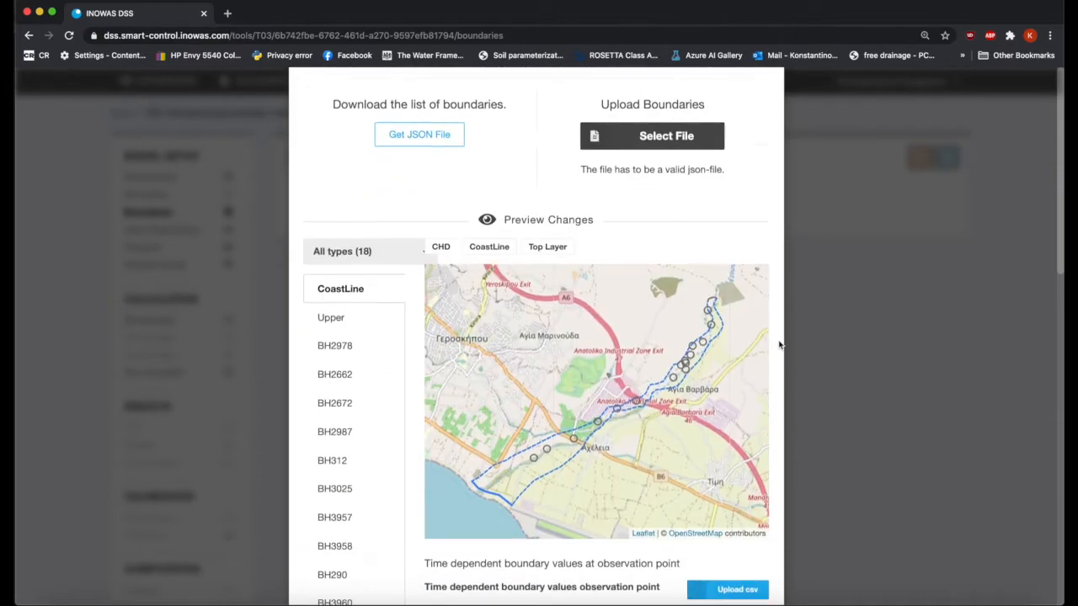
scroll(779, 344, "down", 12)
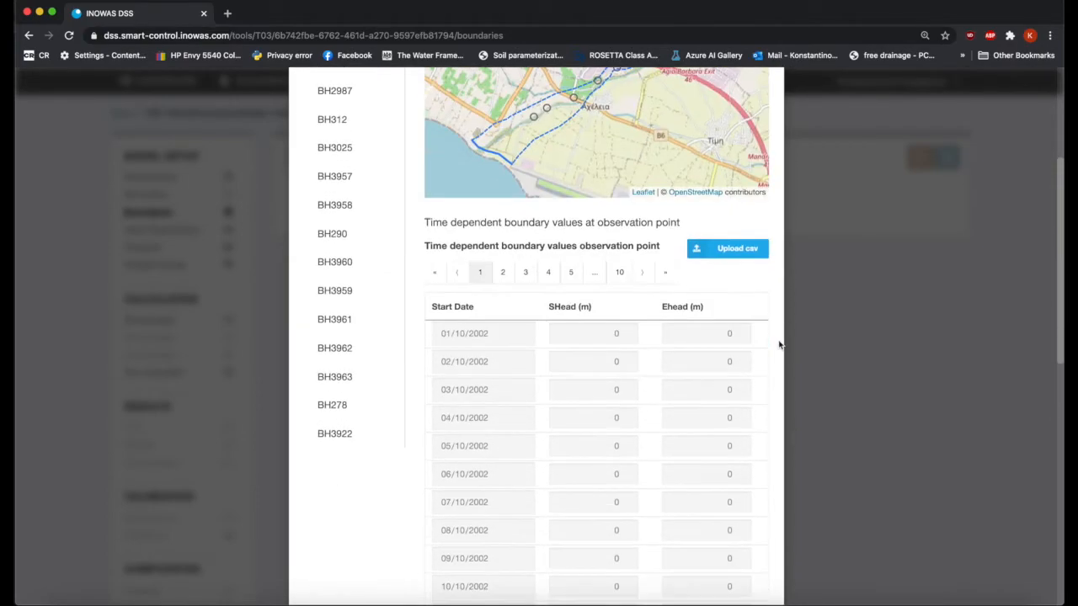
scroll(779, 345, "up", 8)
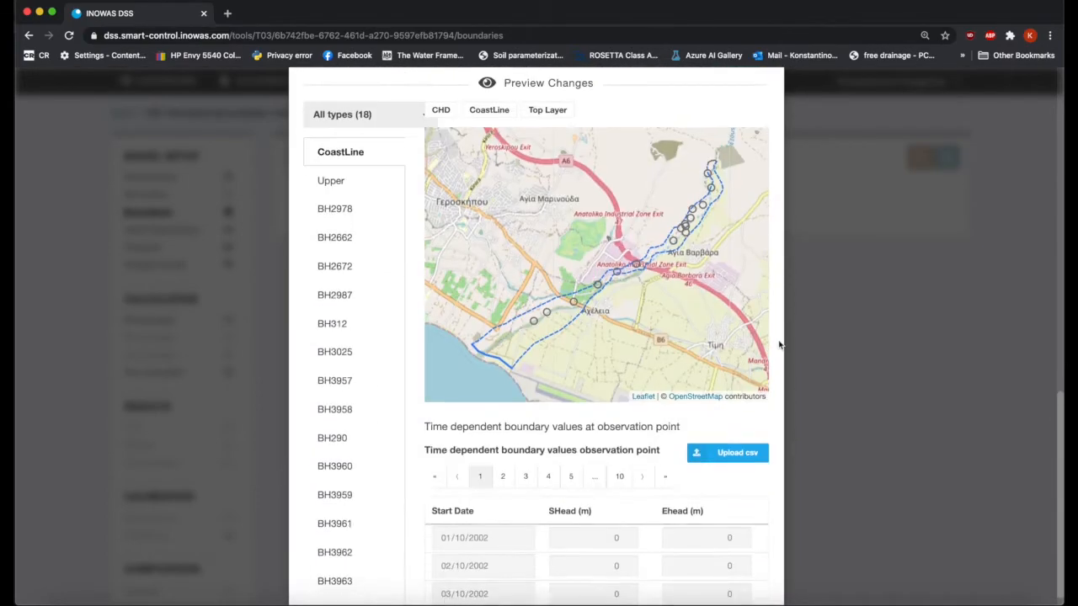
scroll(780, 344, "down", 8)
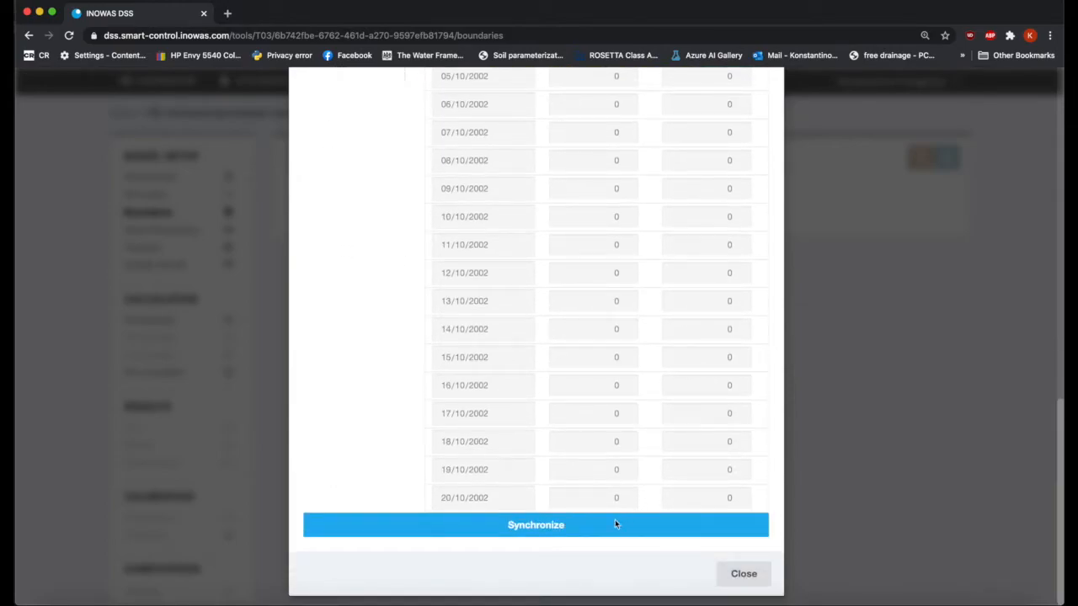
left_click(605, 526)
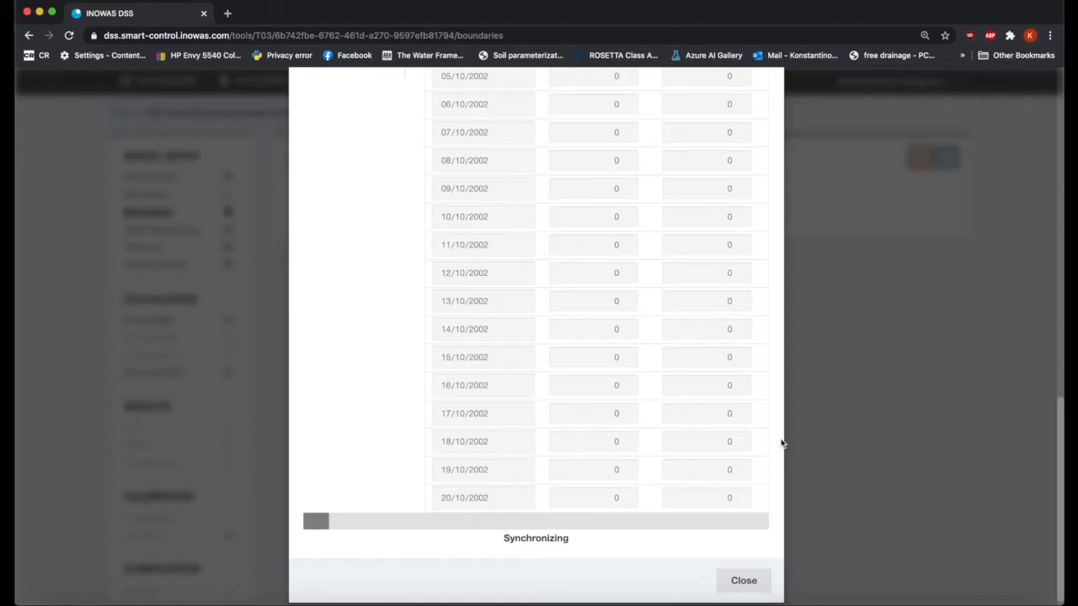
scroll(781, 443, "up", 10)
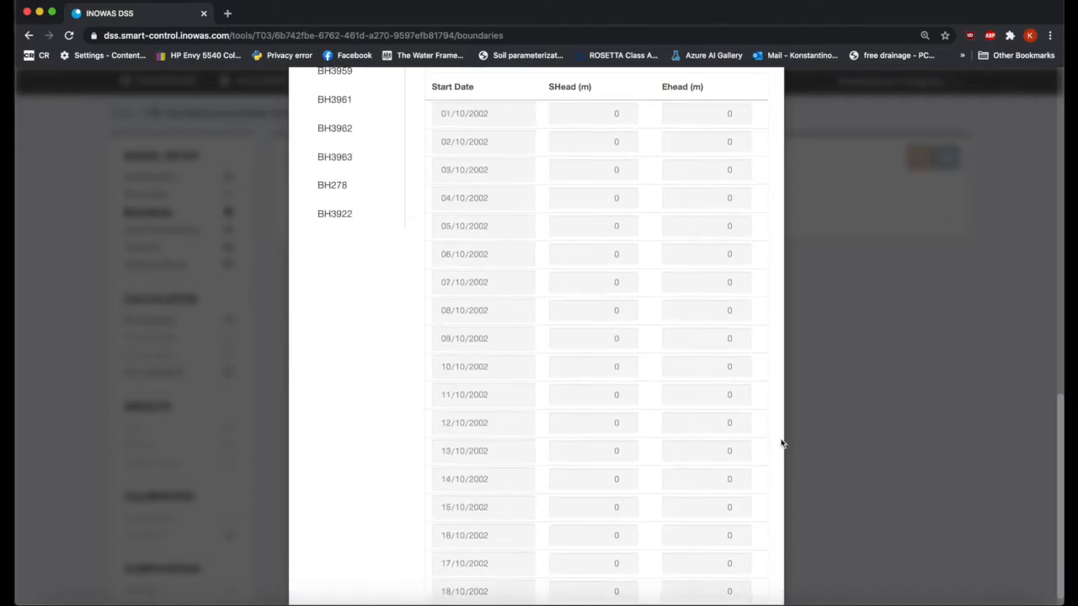
scroll(781, 444, "up", 5)
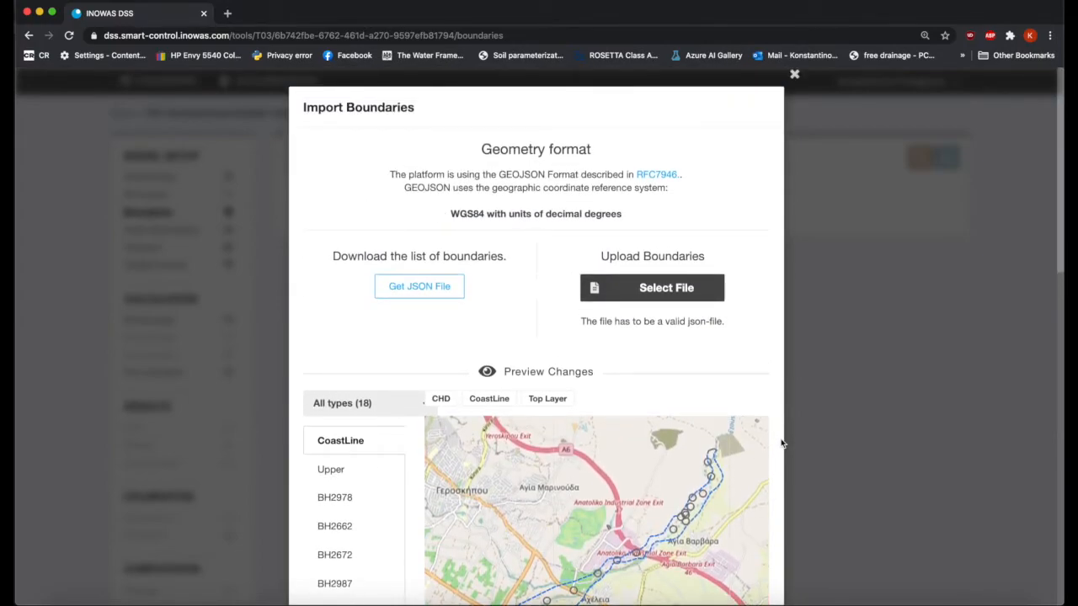
scroll(781, 444, "down", 15)
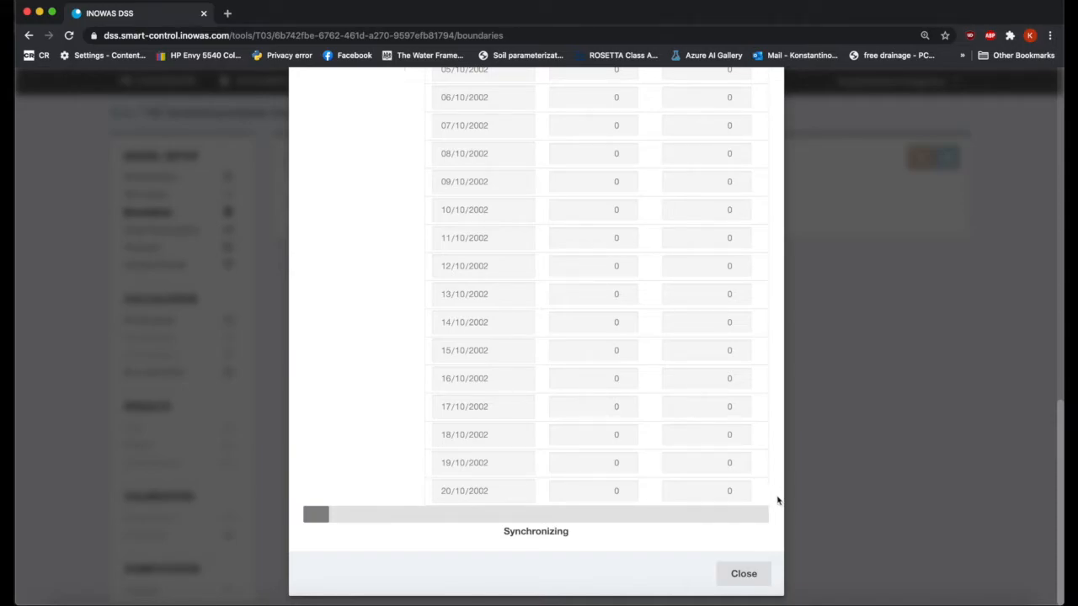
scroll(778, 501, "up", 7)
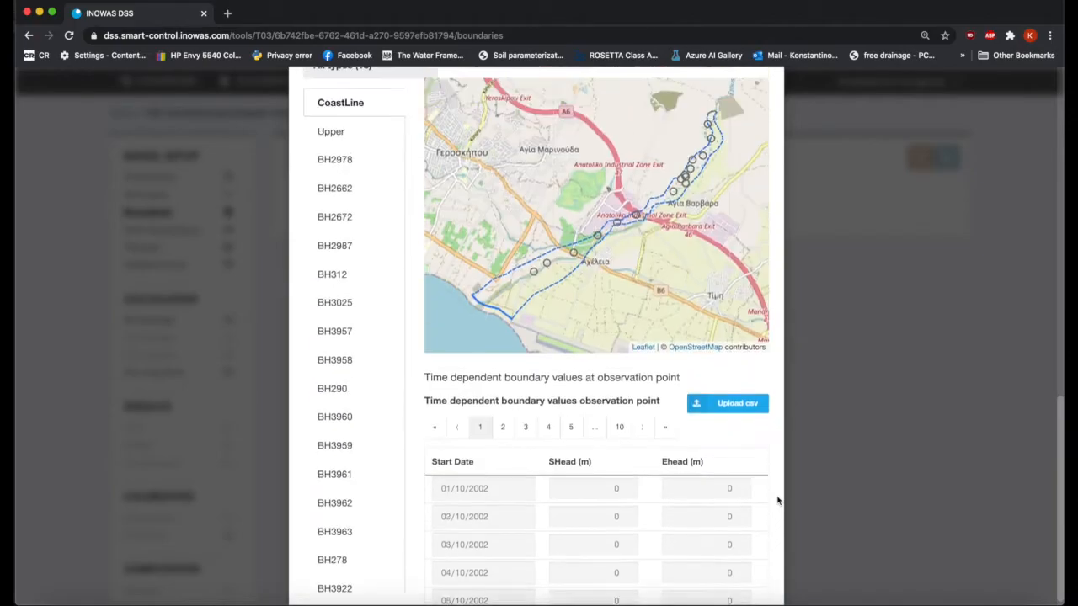
scroll(778, 501, "up", 1)
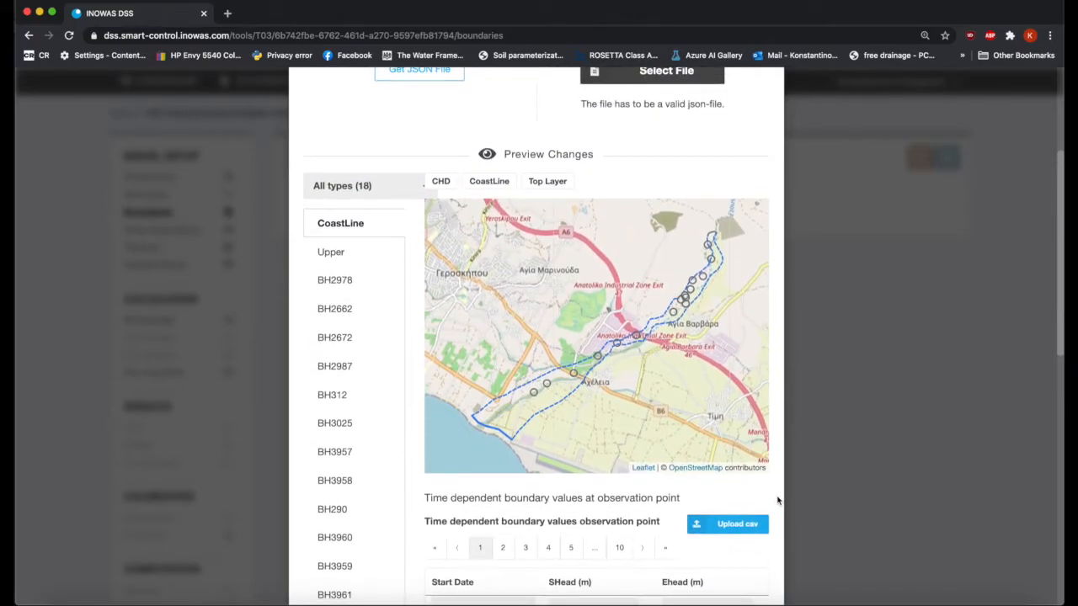
scroll(778, 501, "up", 5)
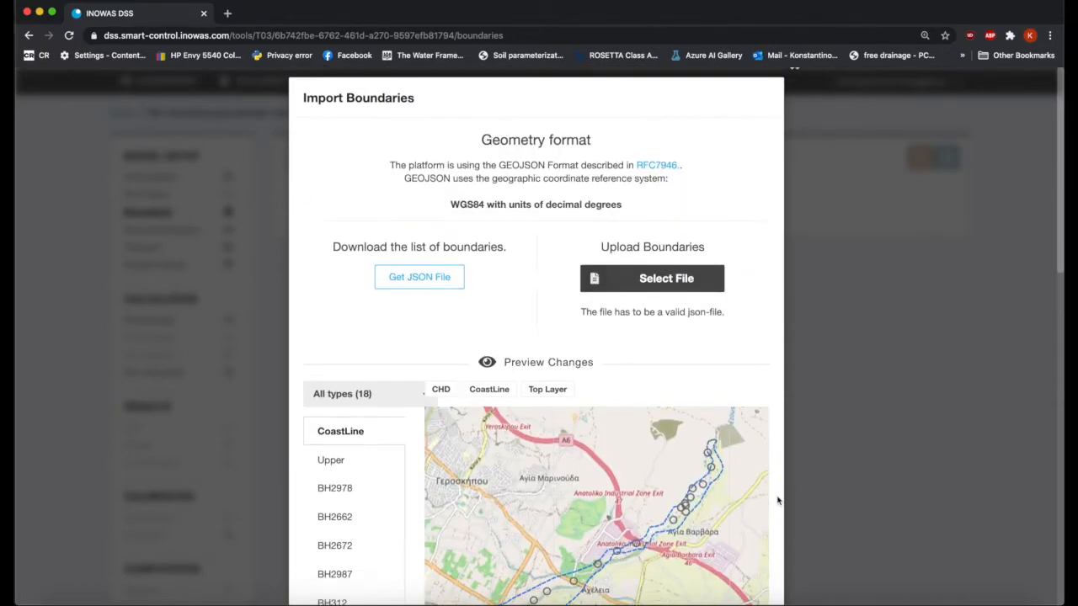
scroll(778, 501, "down", 6)
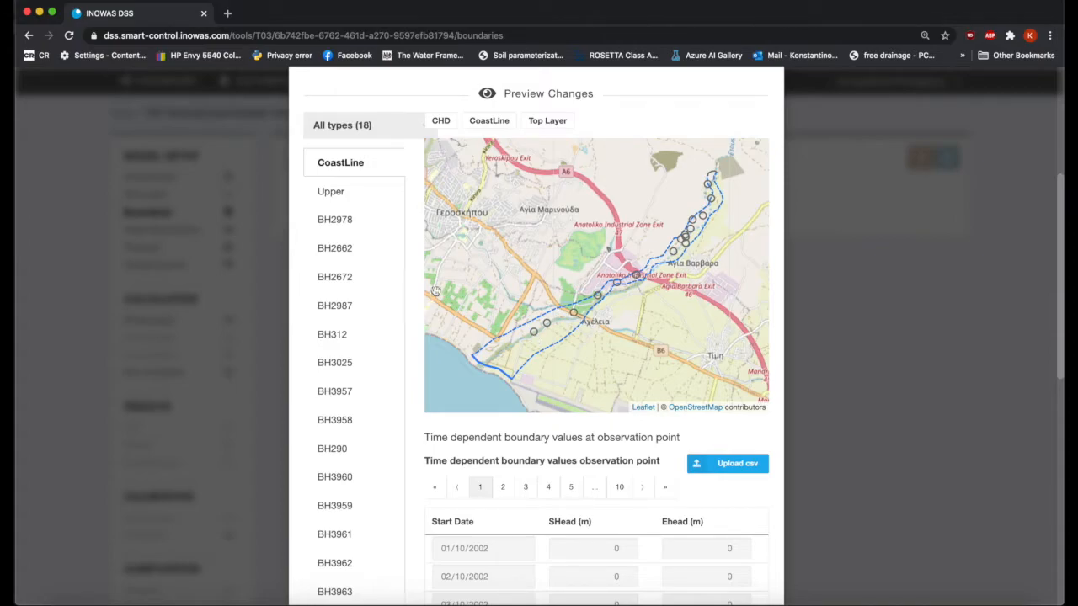
Review the imported boundary list and CoastLine's time-dependent head values during synchronization, and close the import dialog.
scroll(422, 299, "down", 2)
scroll(421, 300, "up", 2)
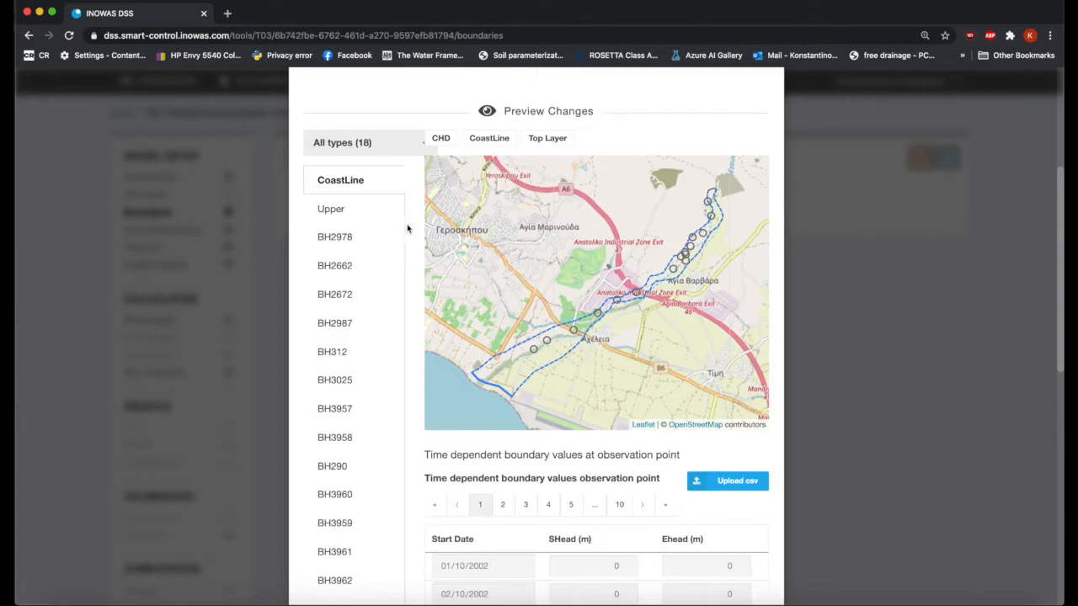
scroll(408, 247, "down", 2)
scroll(408, 246, "down", 8)
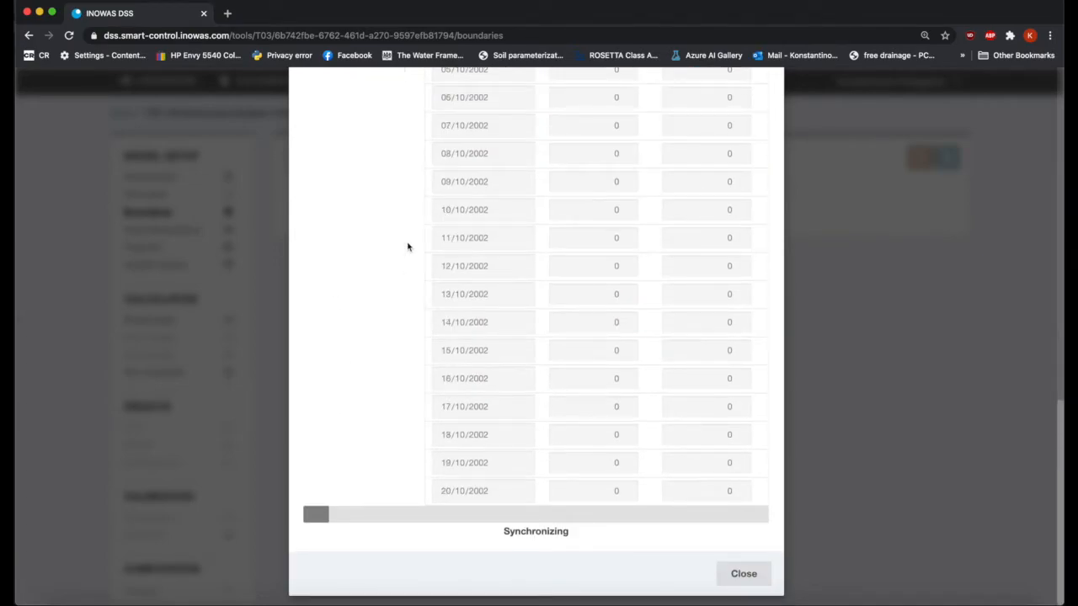
scroll(407, 247, "up", 10)
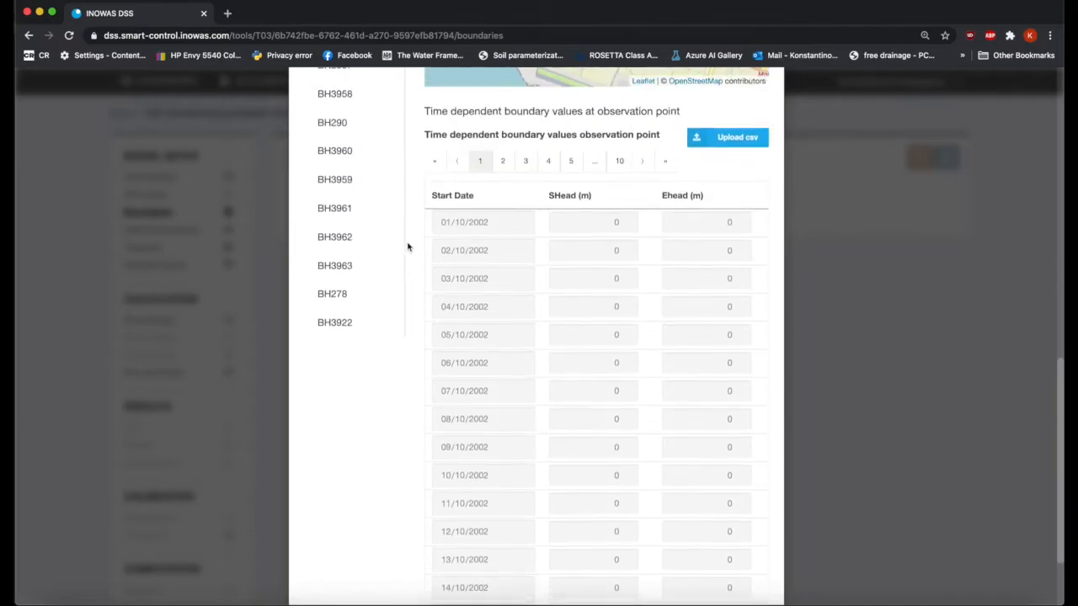
scroll(407, 246, "up", 2)
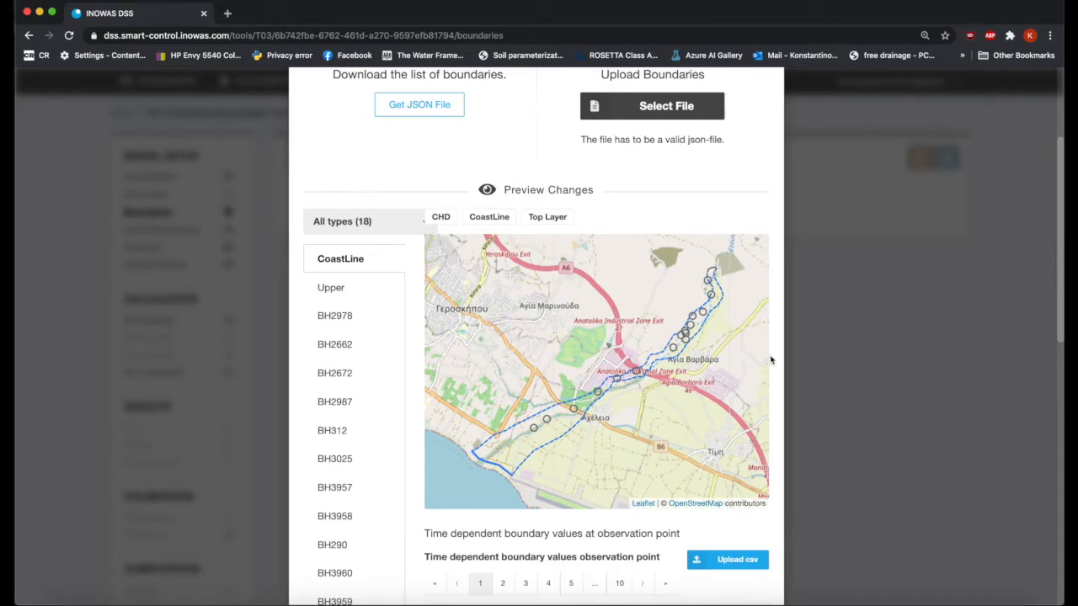
scroll(770, 359, "down", 12)
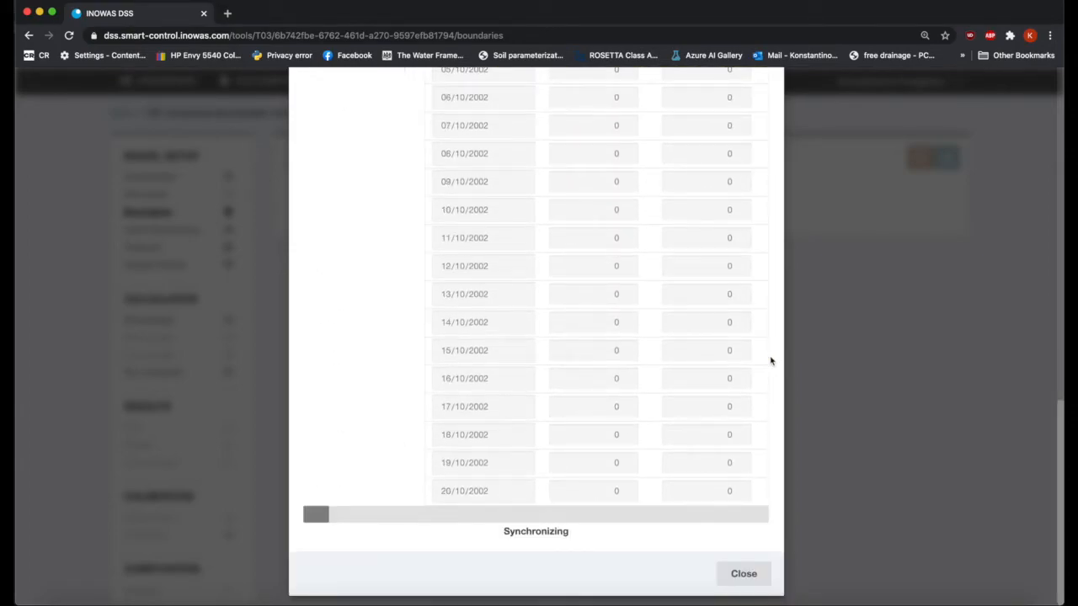
left_click(745, 575)
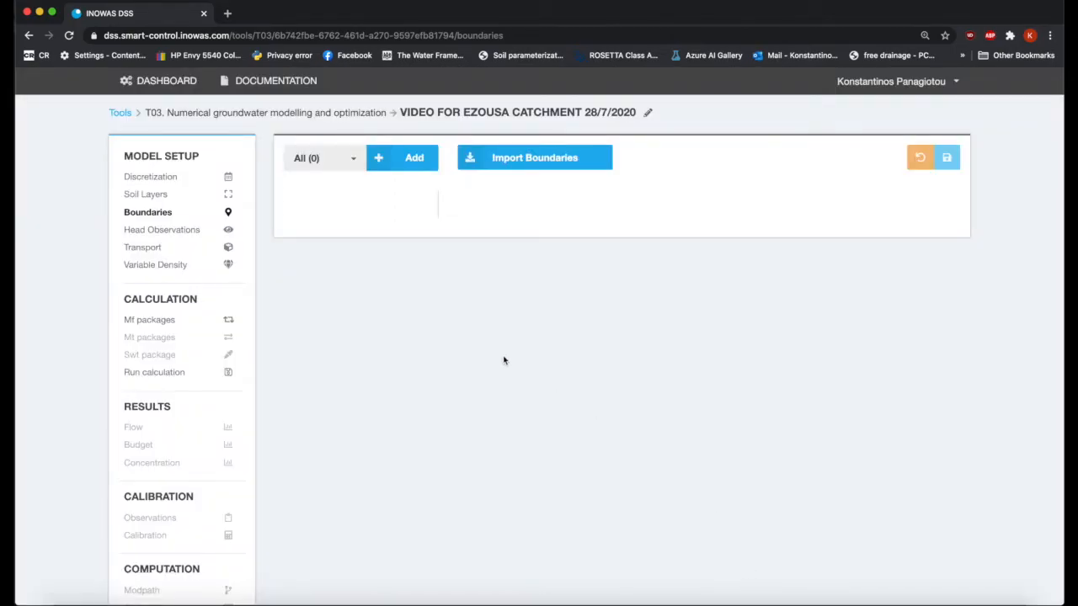
Reopen the VIDEO FOR EZOUSA CATCHMENT 28/7/2020 model from the dashboard and show its boundaries.
left_click(177, 82)
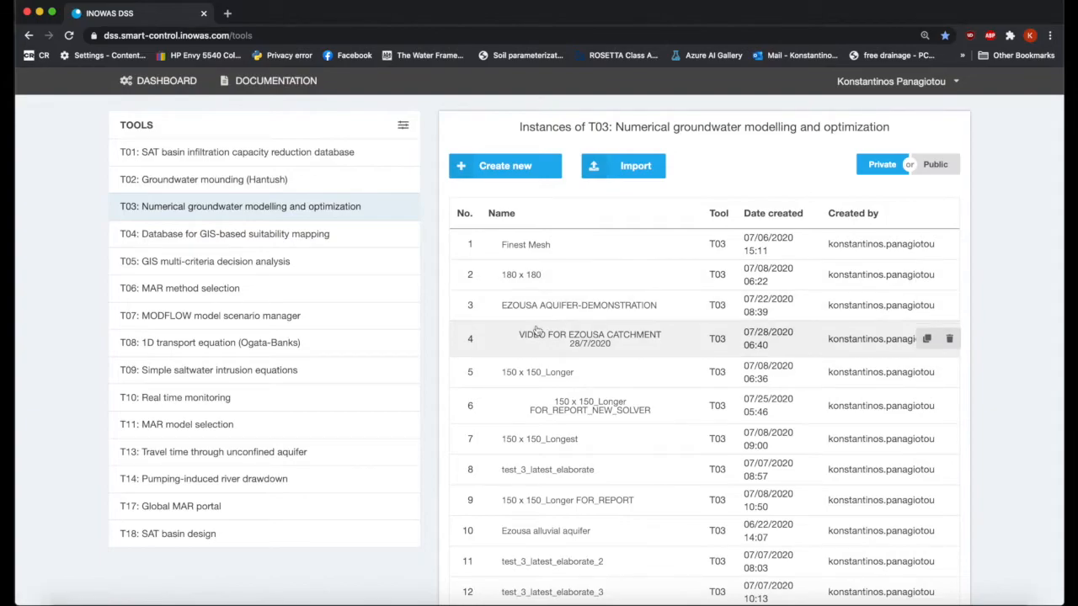
left_click(560, 346)
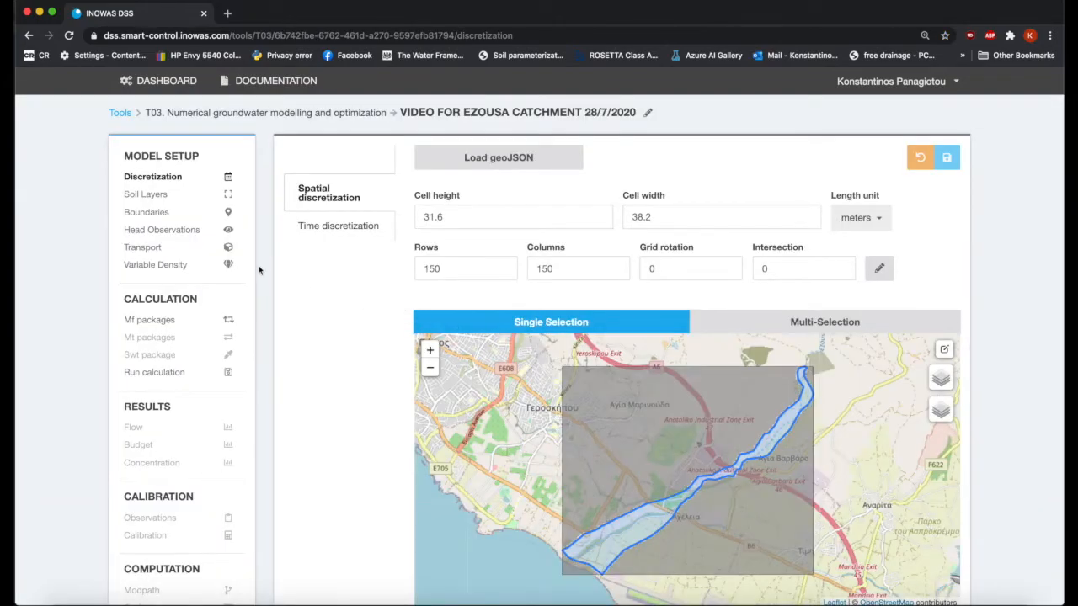
left_click(157, 216)
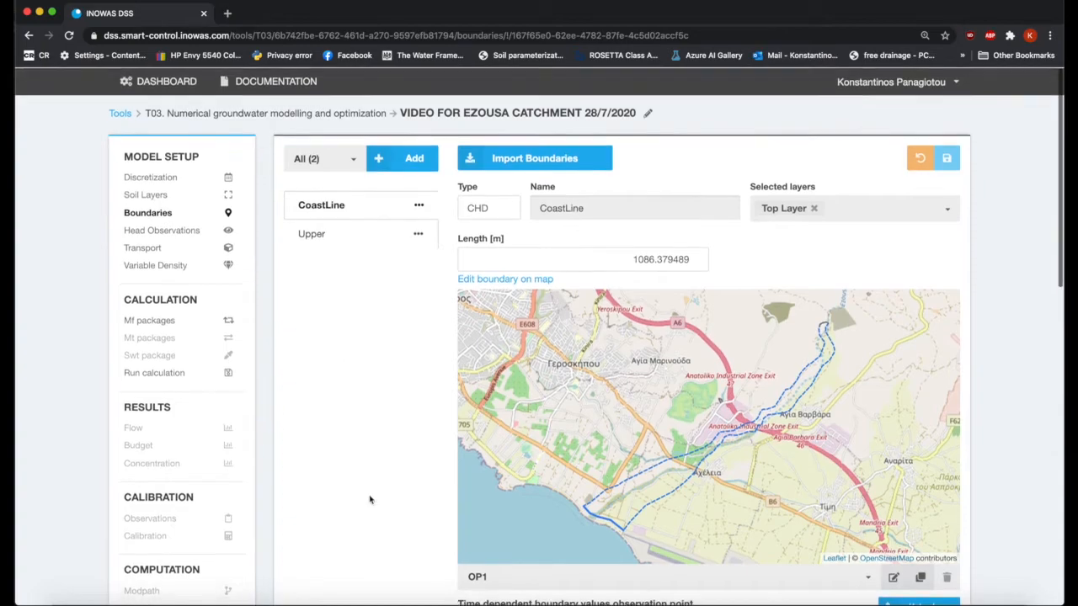
Examine the Upper constant-head boundary's map location and its time-dependent start and end head values.
left_click(309, 239)
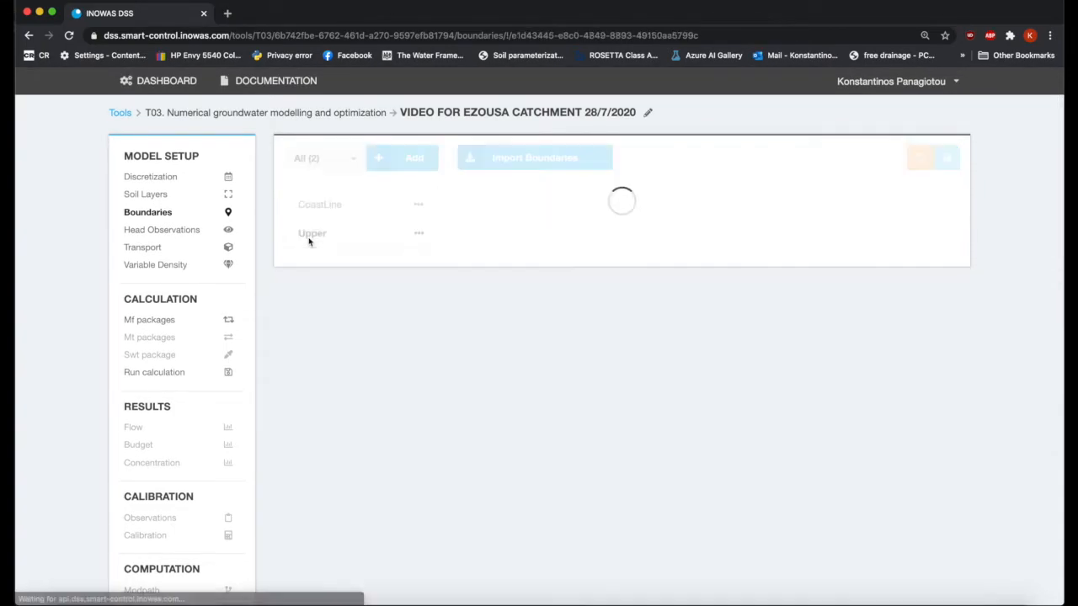
scroll(369, 417, "down", 5)
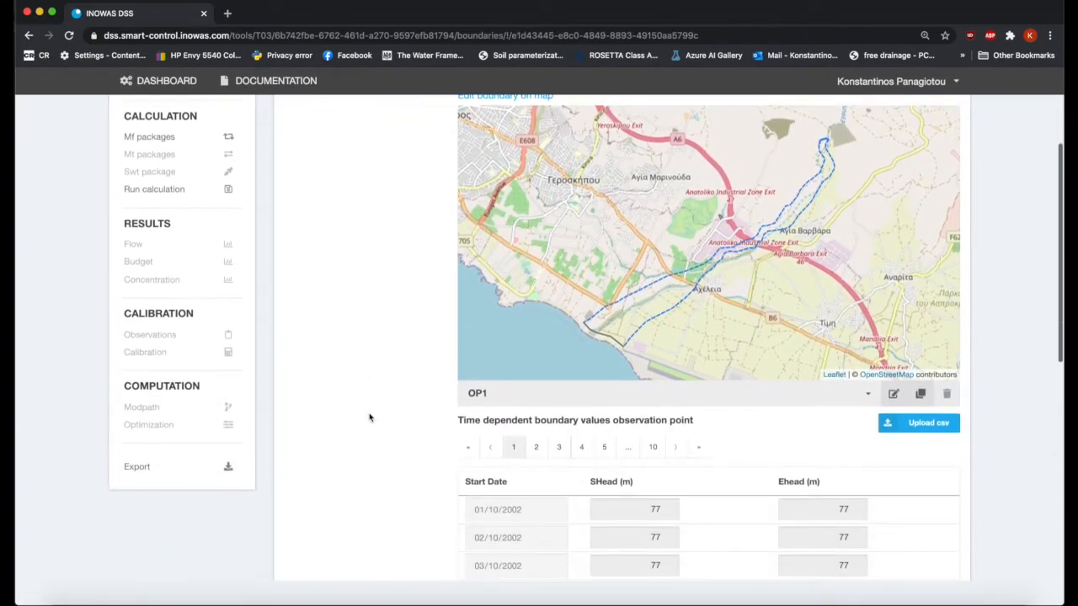
scroll(368, 416, "up", 4)
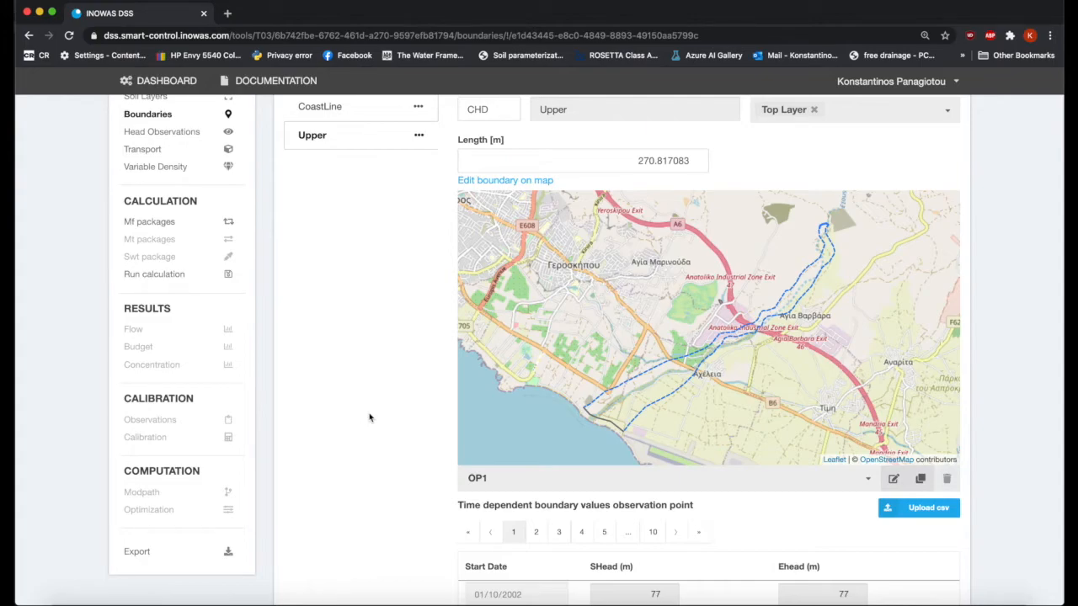
scroll(368, 416, "down", 5)
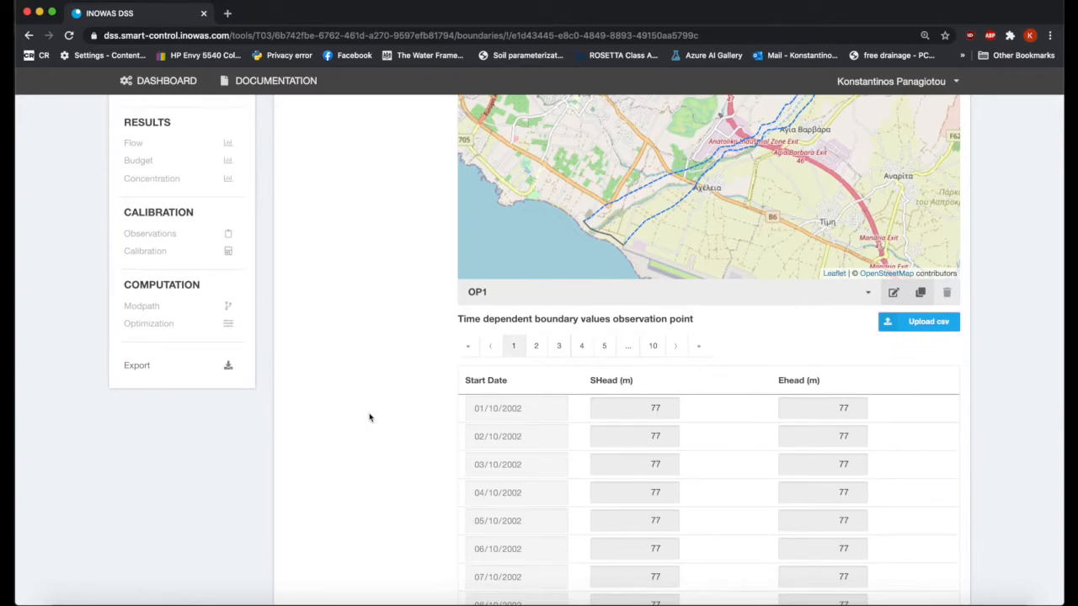
scroll(368, 417, "down", 12)
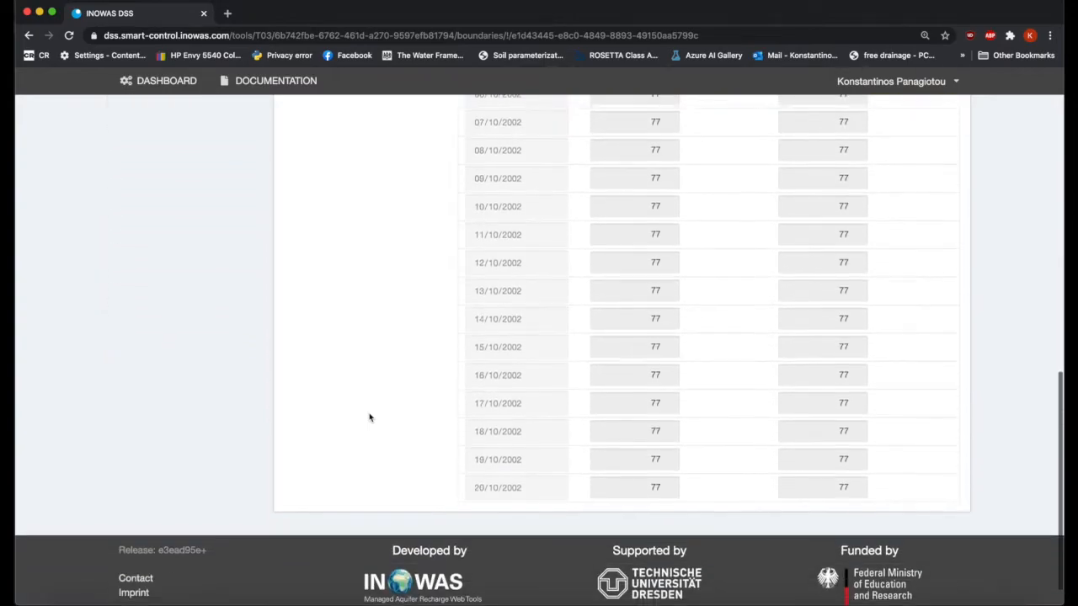
scroll(369, 417, "up", 20)
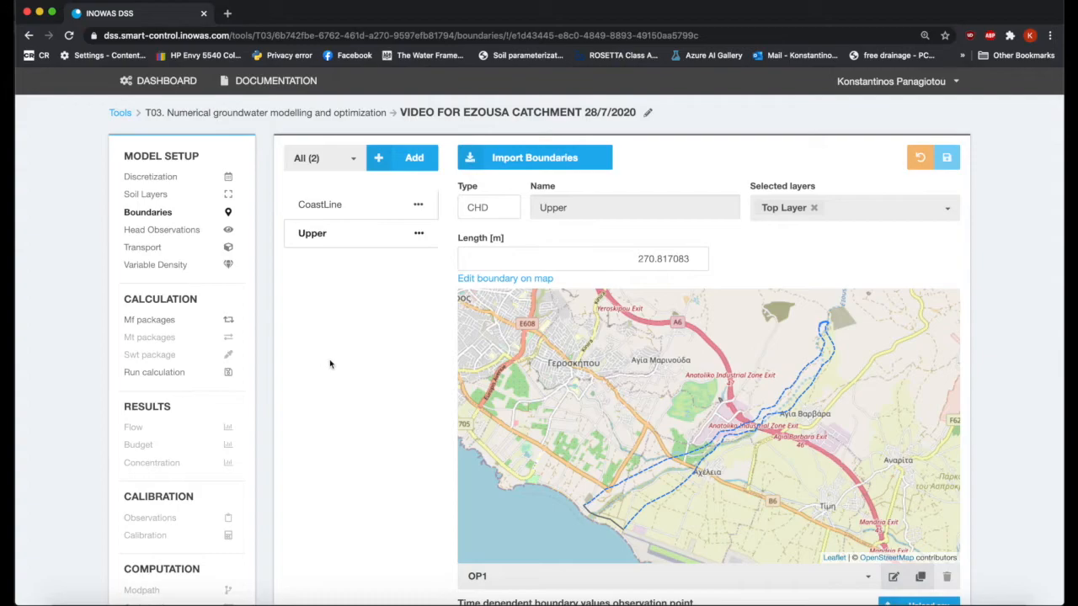
Open the model's head observations and examine the location and observed head entry of well BH2978.
left_click(162, 230)
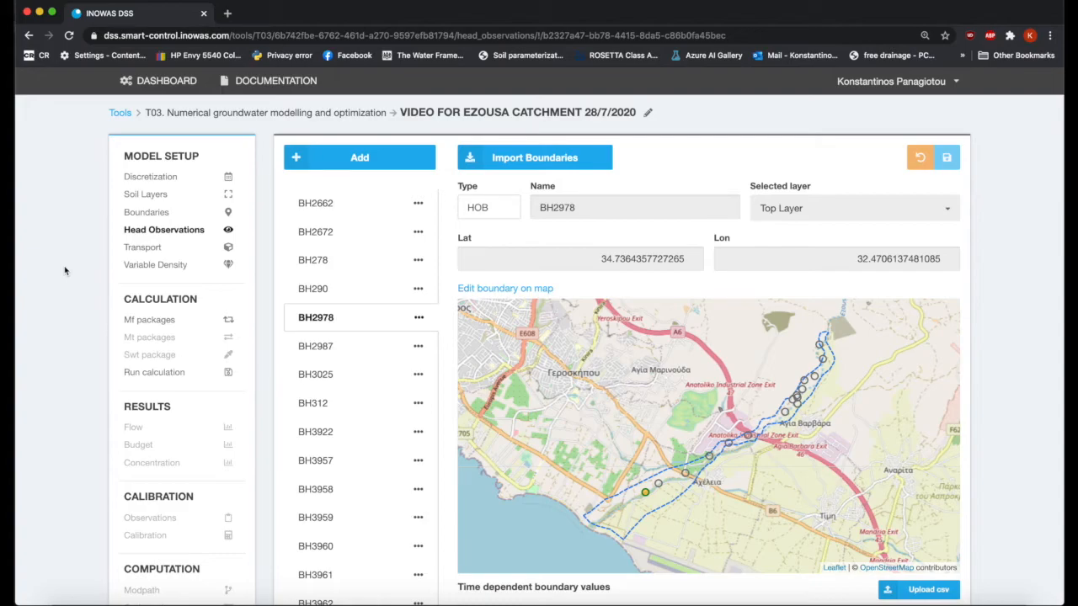
scroll(65, 270, "down", 1)
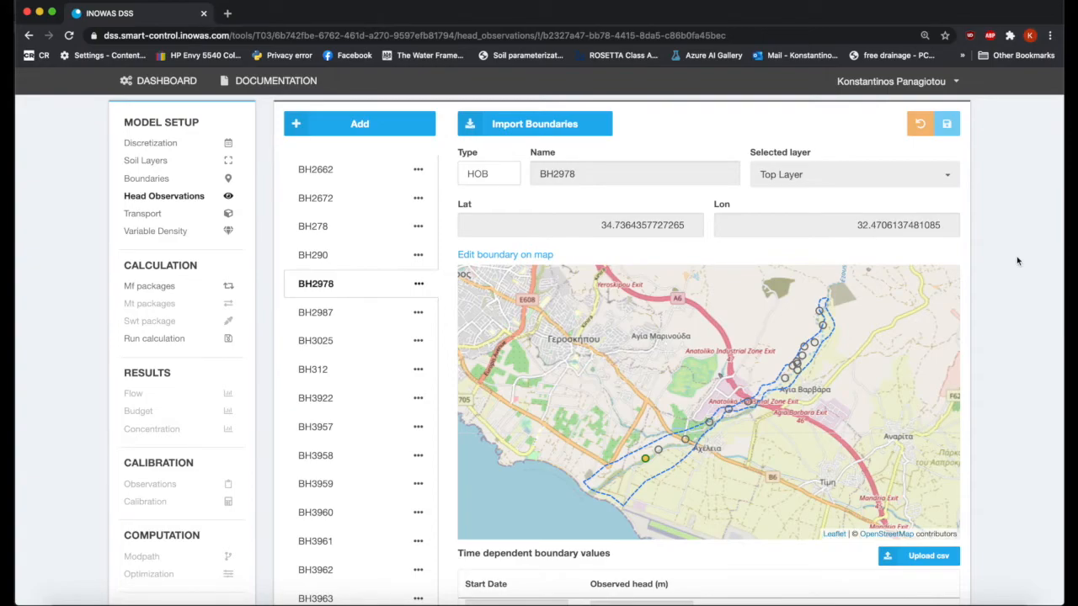
scroll(1016, 261, "down", 2)
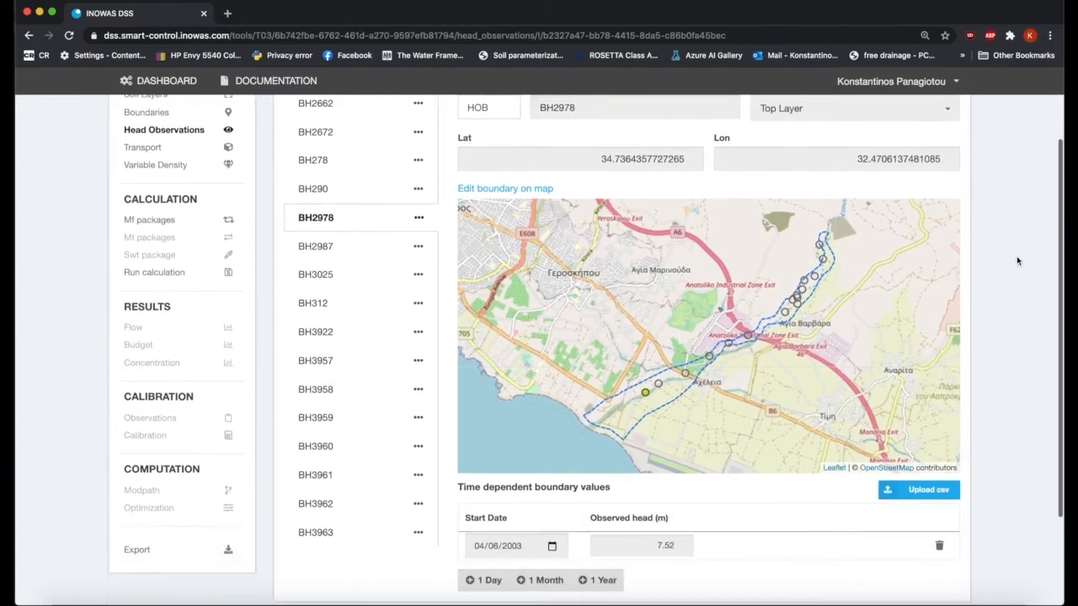
scroll(1016, 261, "up", 2)
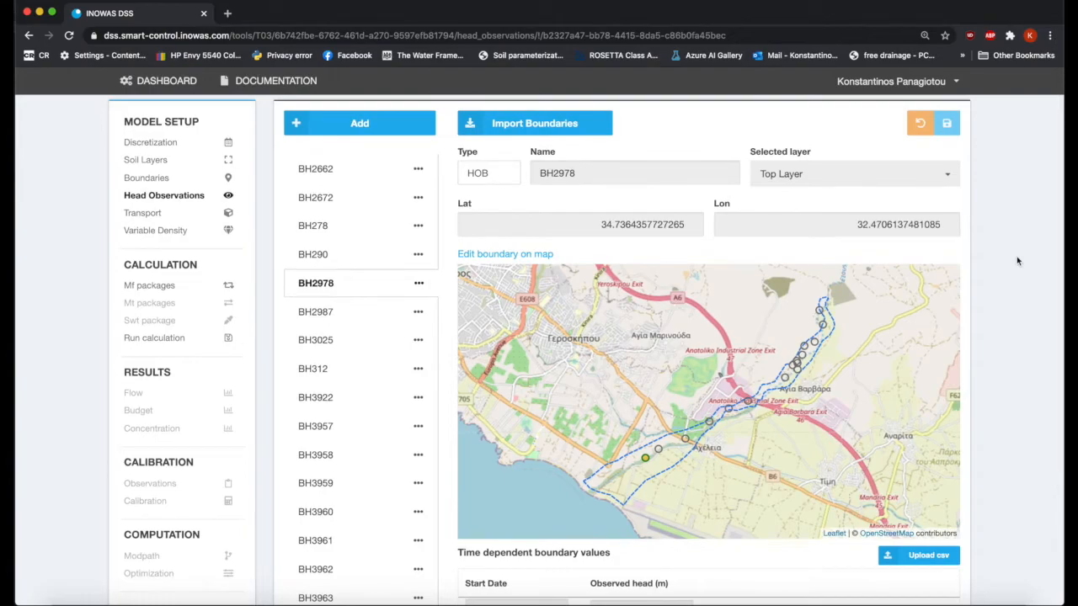
scroll(1016, 261, "down", 3)
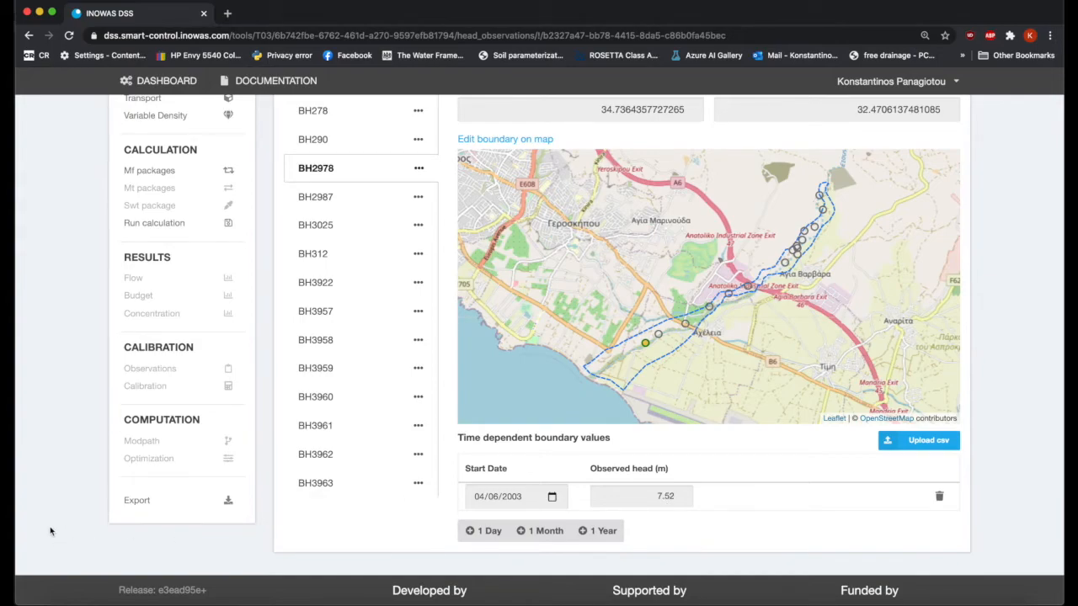
scroll(50, 532, "up", 3)
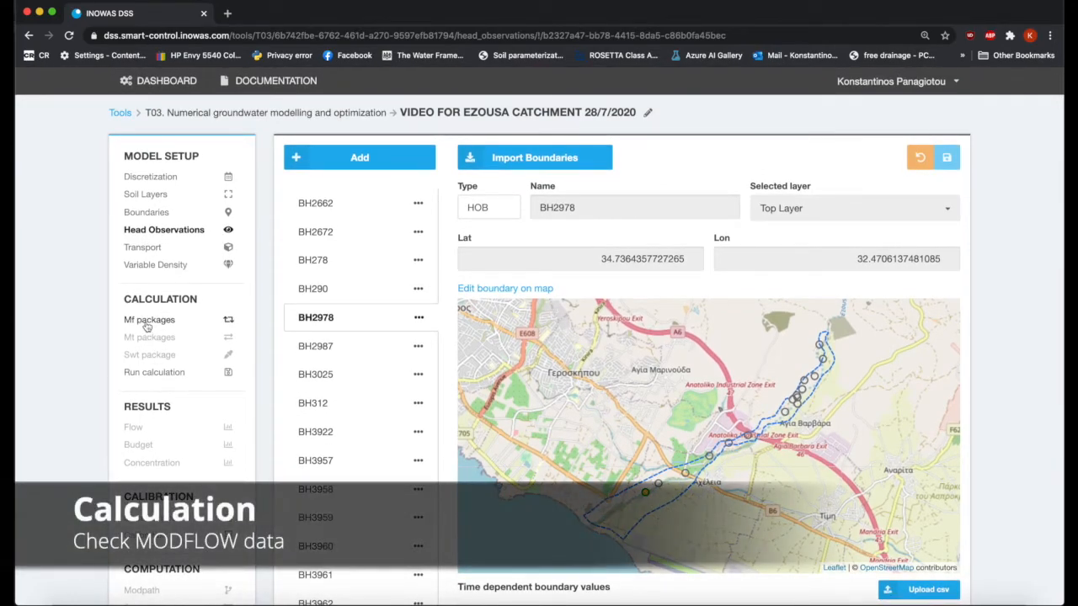
Open the MODFLOW packages and check the executable choices for the flow engine.
left_click(147, 323)
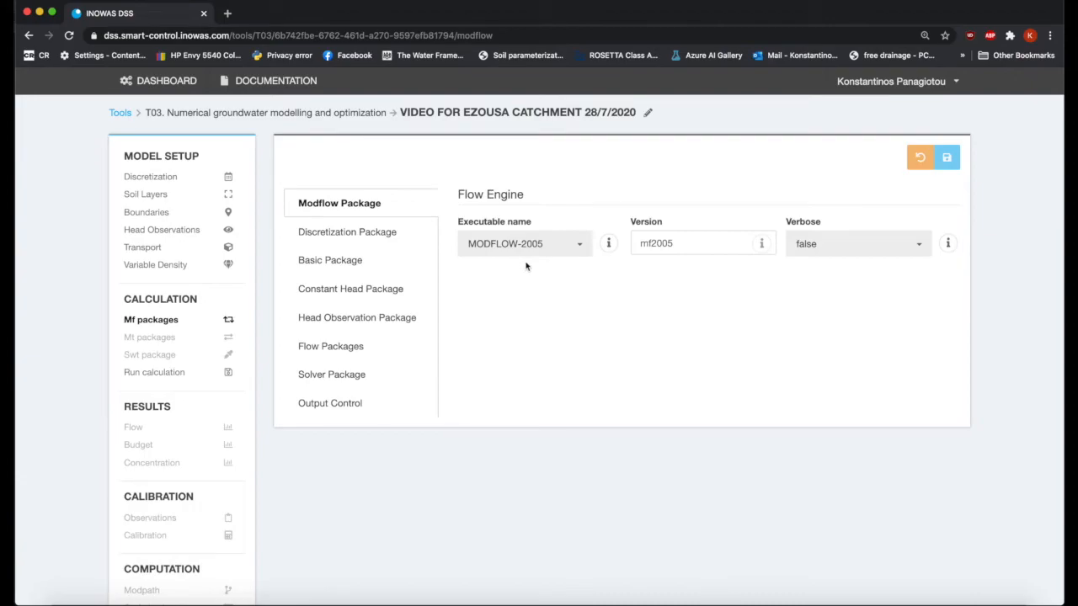
left_click(577, 244)
left_click(620, 289)
Examine the Basic Package's boundary variable (ibound) and Starting Head maps for the Top Layer and its no-flow cell settings.
left_click(352, 265)
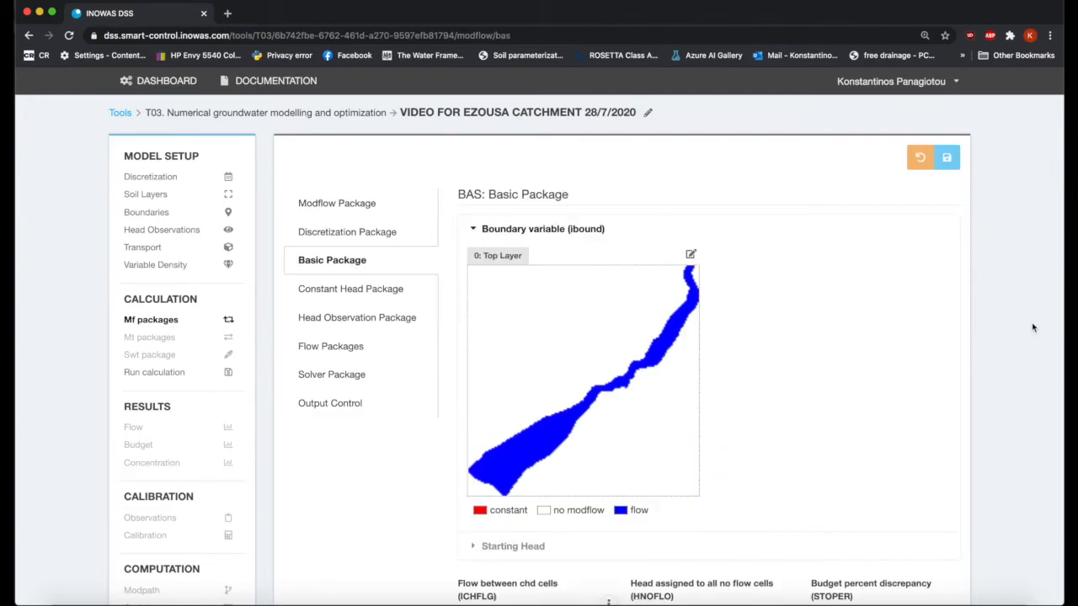
scroll(1033, 328, "down", 2)
scroll(1033, 328, "down", 1)
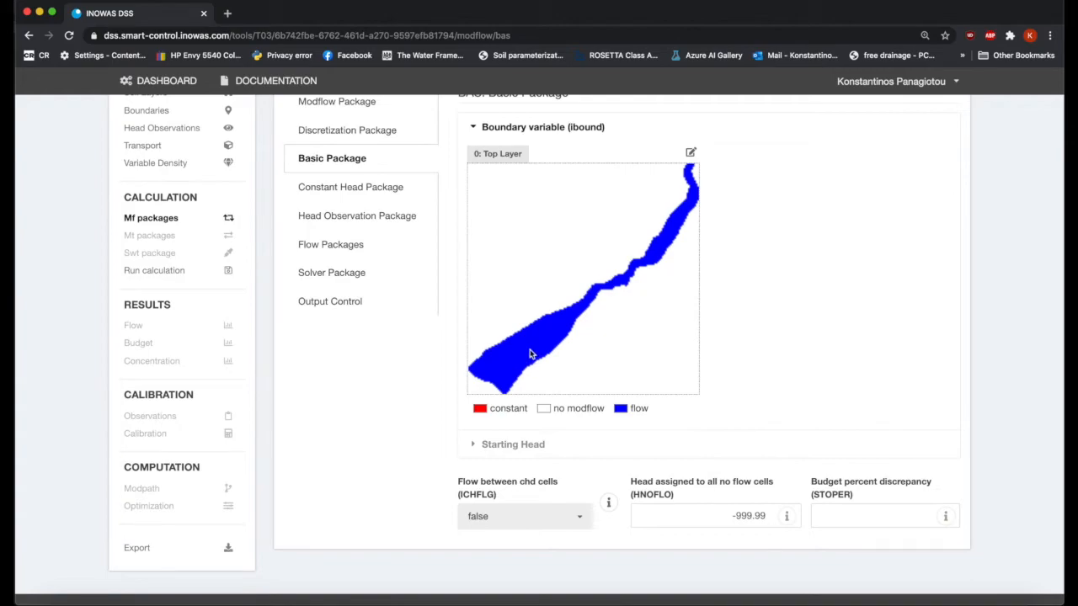
left_click(473, 445)
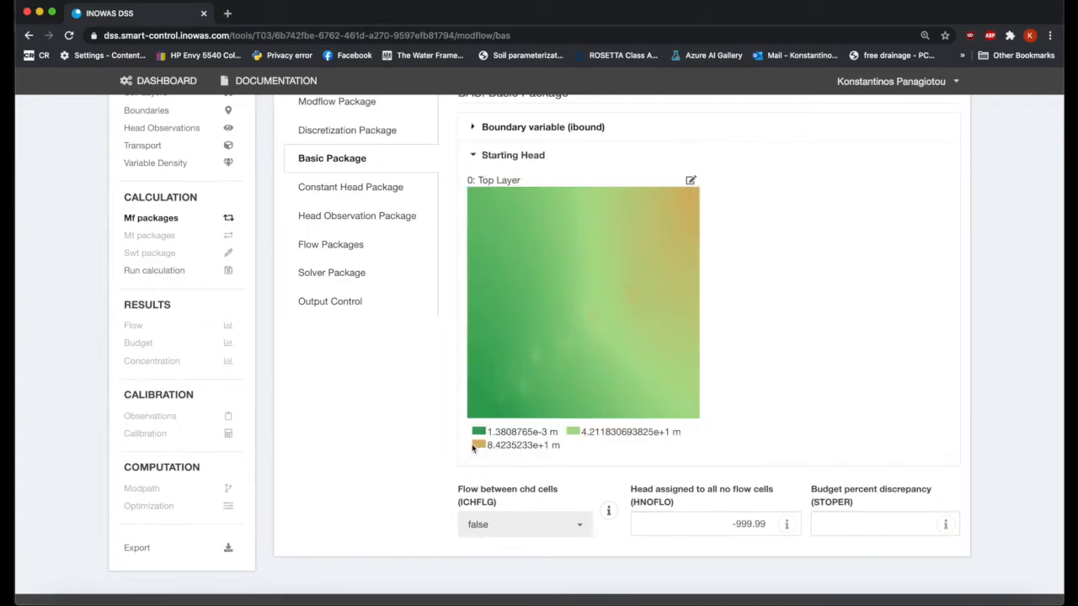
scroll(412, 469, "up", 1)
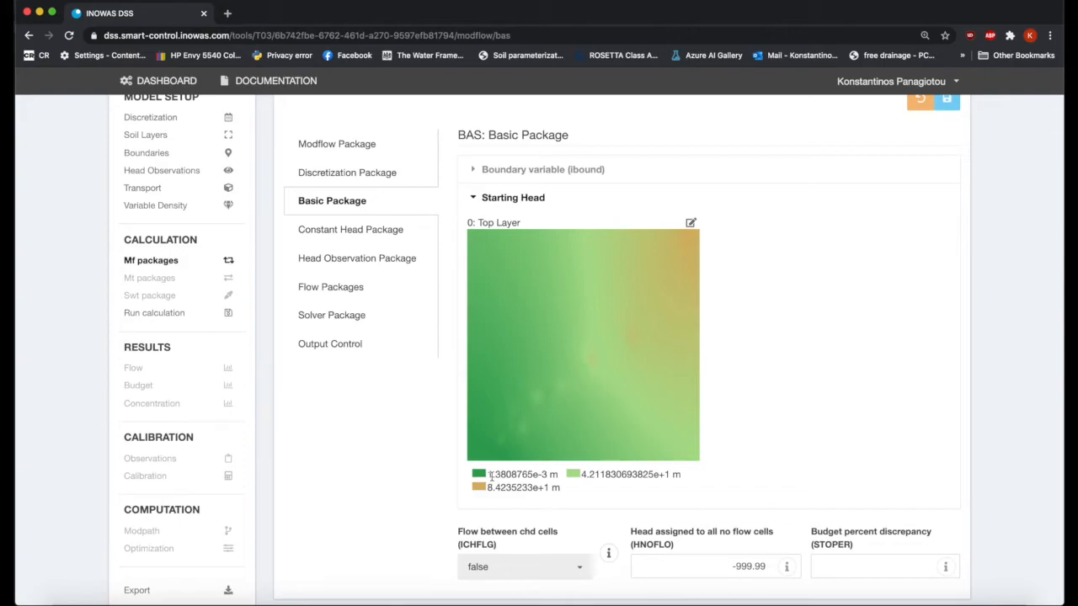
scroll(547, 395, "down", 1)
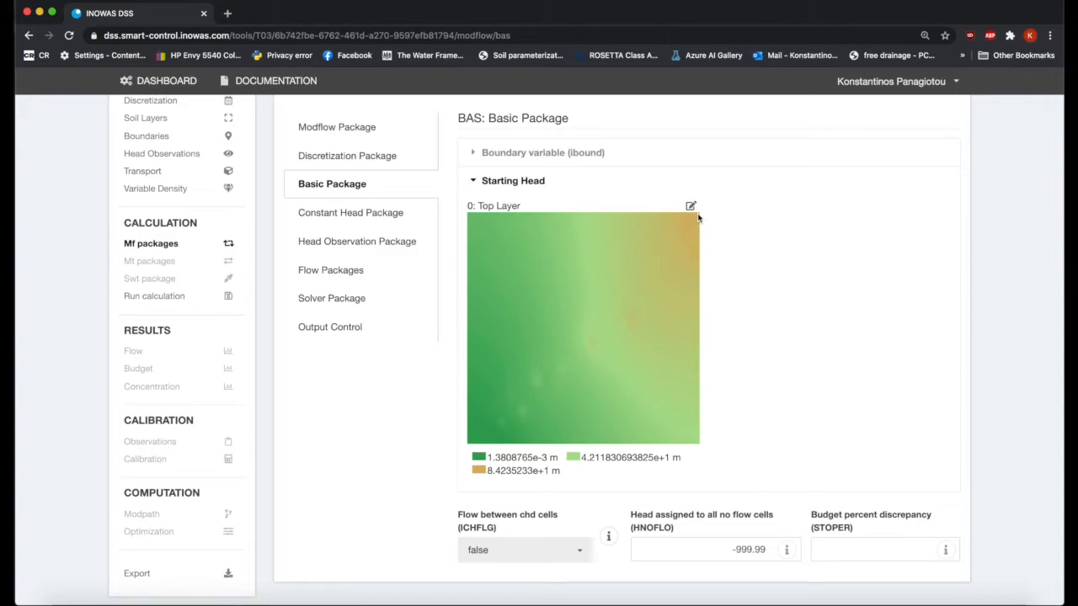
scroll(433, 472, "down", 1)
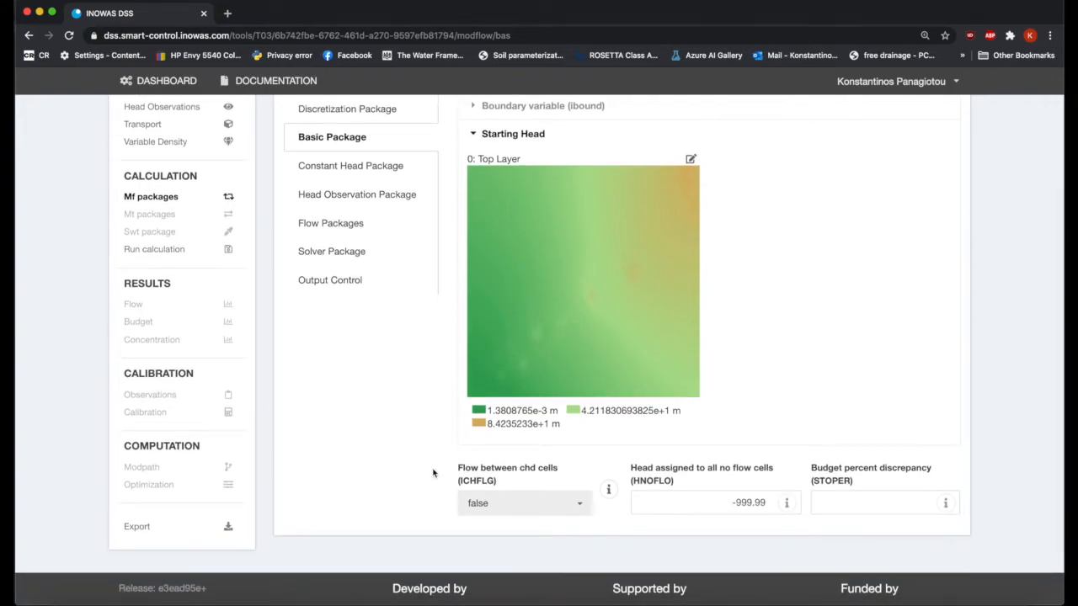
scroll(433, 472, "up", 3)
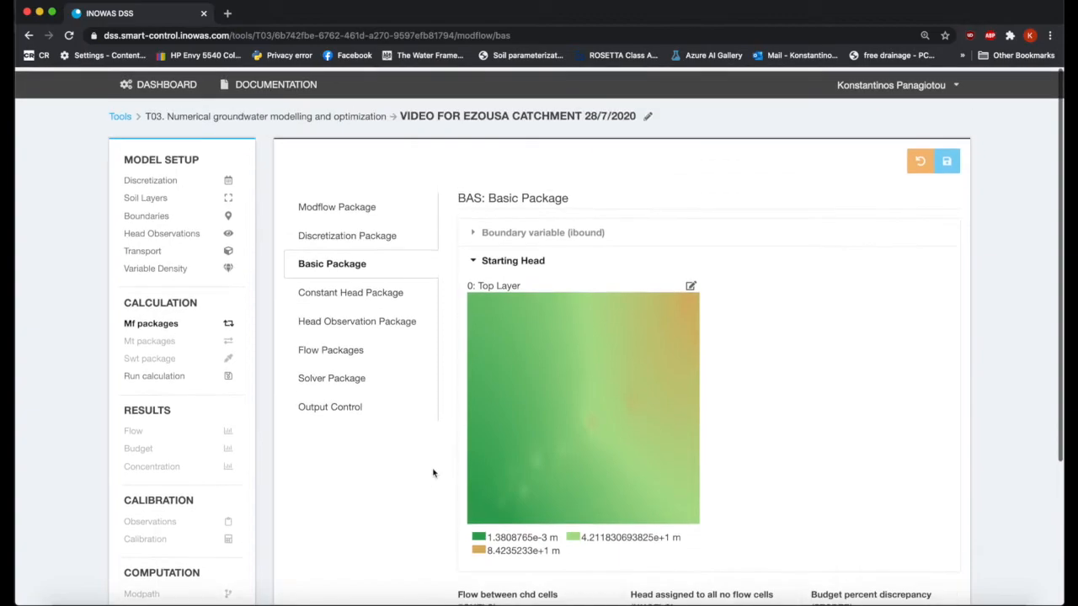
In the PCG solver package, set the head change criterion (hclose) and the residual criterion (rclose) to 0.01.
left_click(354, 375)
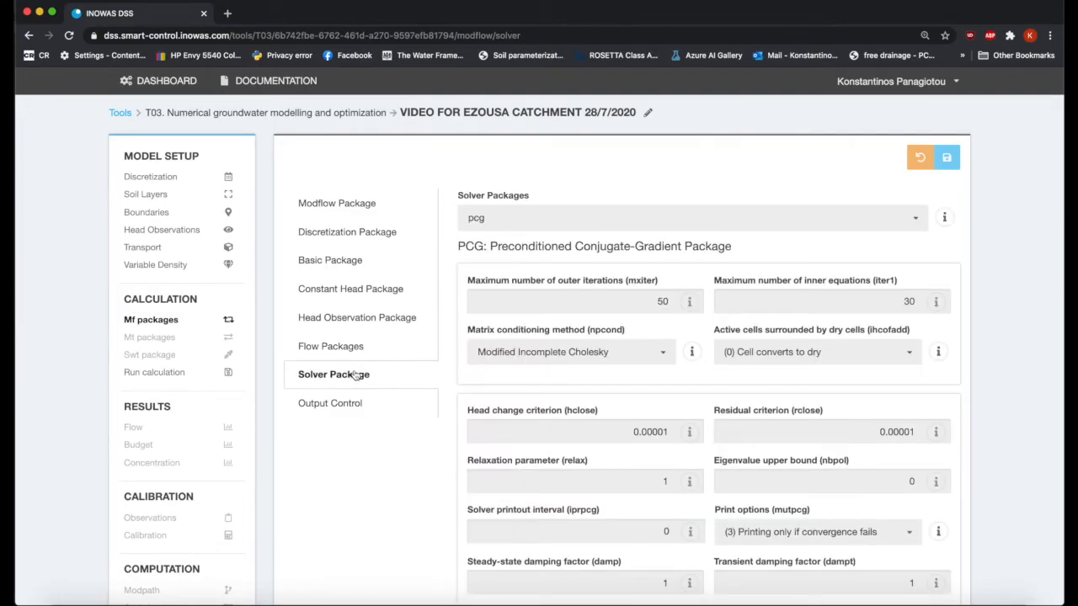
left_click(662, 431)
key("BackSpace")
key("BackSpace")
key("BackSpace")
left_click(906, 431)
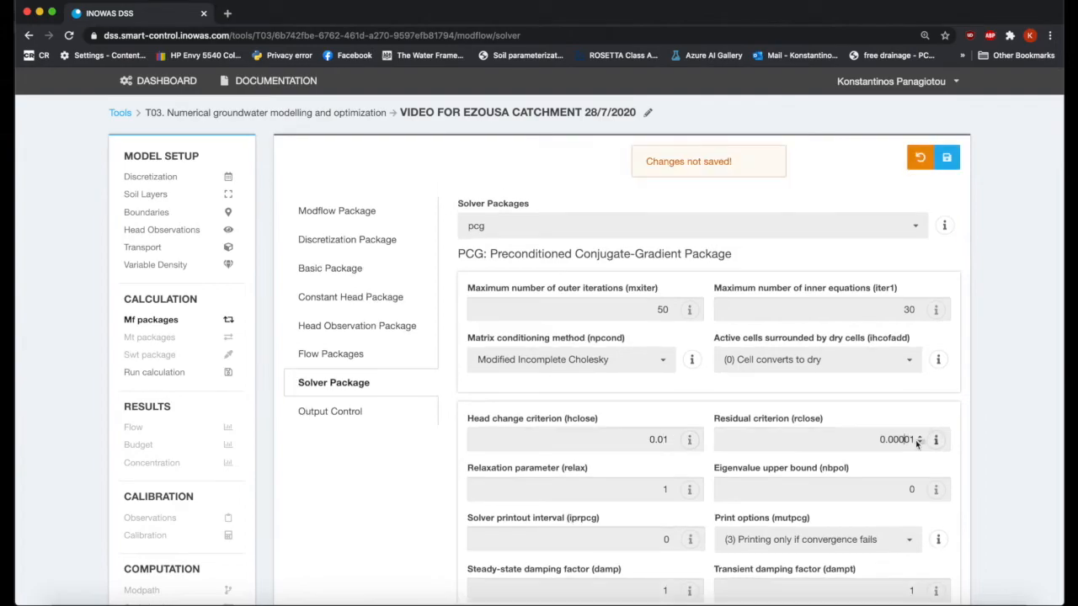
key("BackSpace")
key("BackSpace")
key("BackSpace")
Set the PCG solver's transient damping factor (dampt) to 0.9 and review the solver settings.
scroll(994, 439, "down", 3)
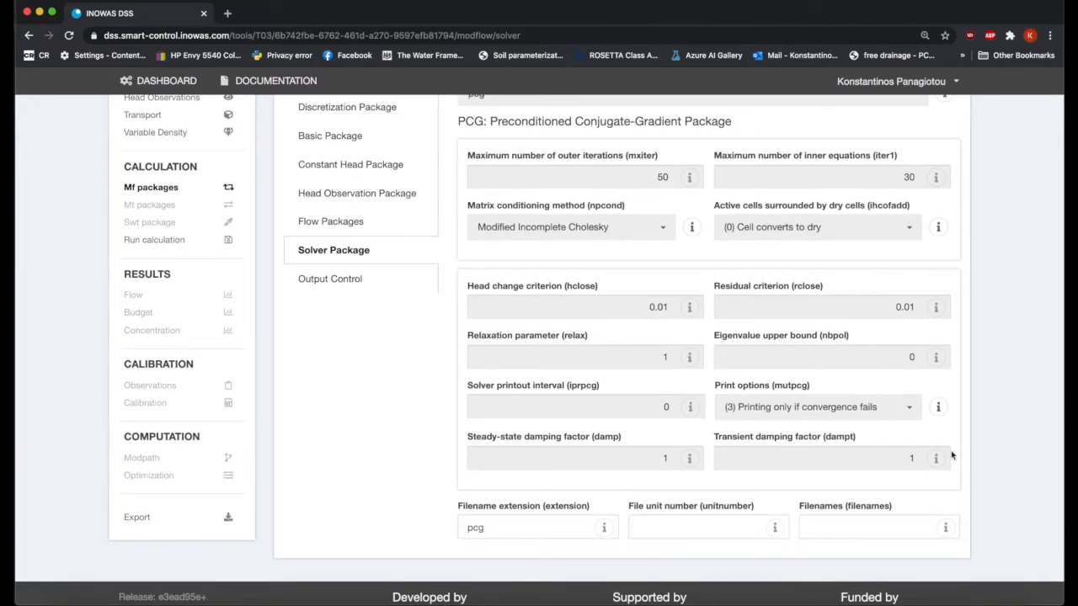
double_click(908, 461)
type("0.9")
scroll(1016, 452, "down", 2)
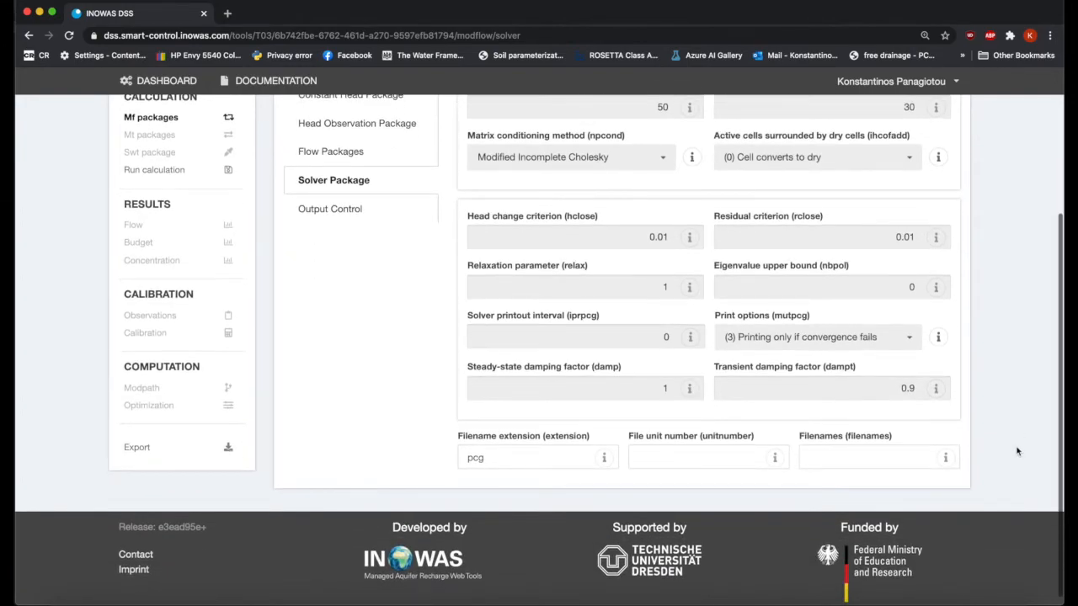
scroll(1016, 452, "up", 4)
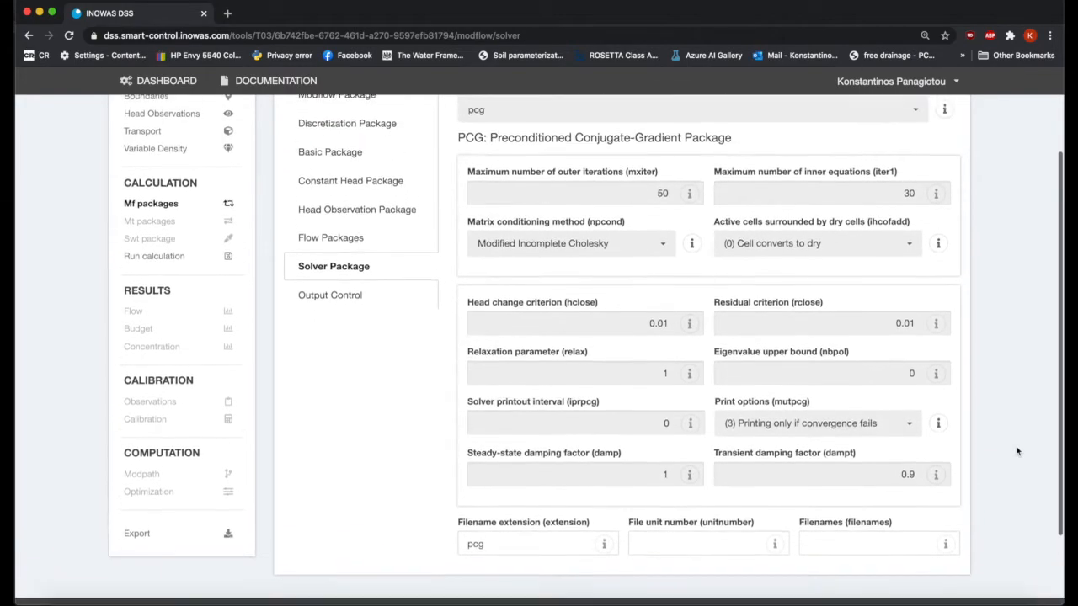
scroll(1016, 452, "up", 2)
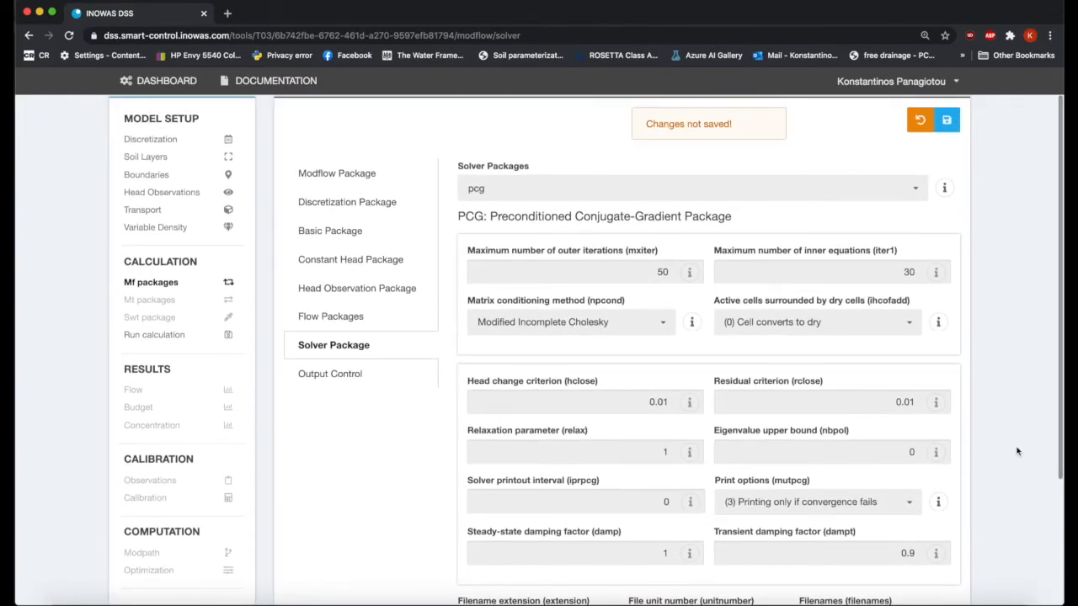
Review the remaining PCG solver settings and save the solver package changes.
scroll(1017, 453, "down", 5)
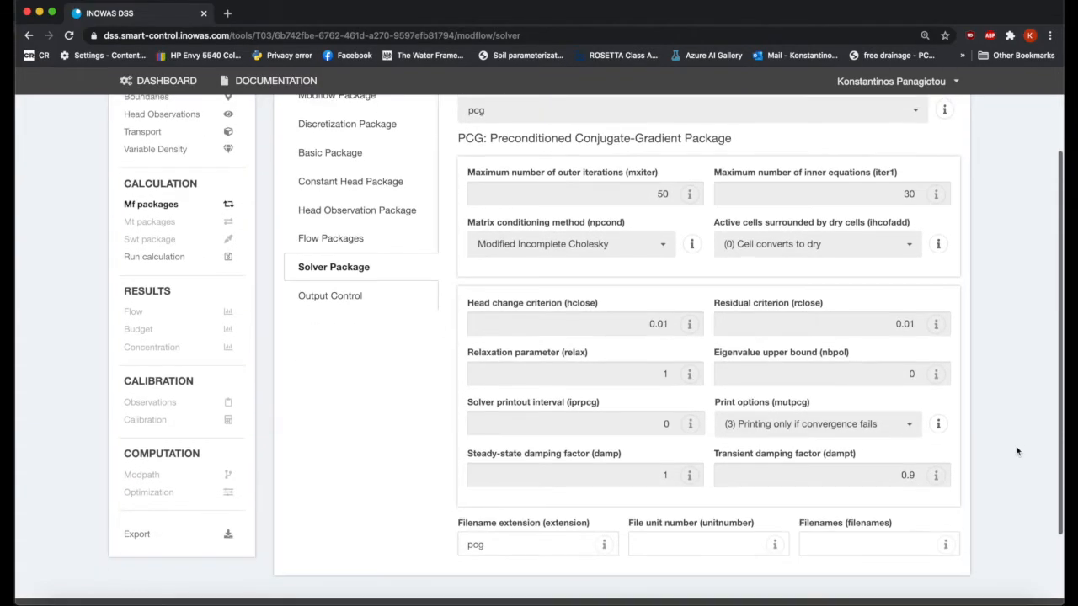
scroll(1014, 446, "up", 5)
scroll(1013, 442, "up", 1)
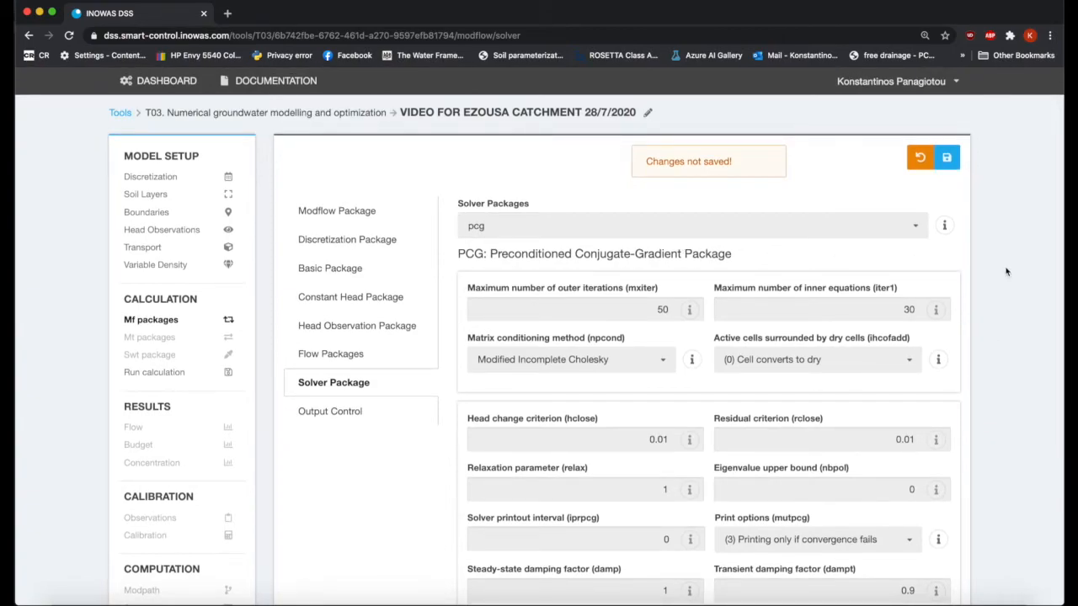
left_click(949, 161)
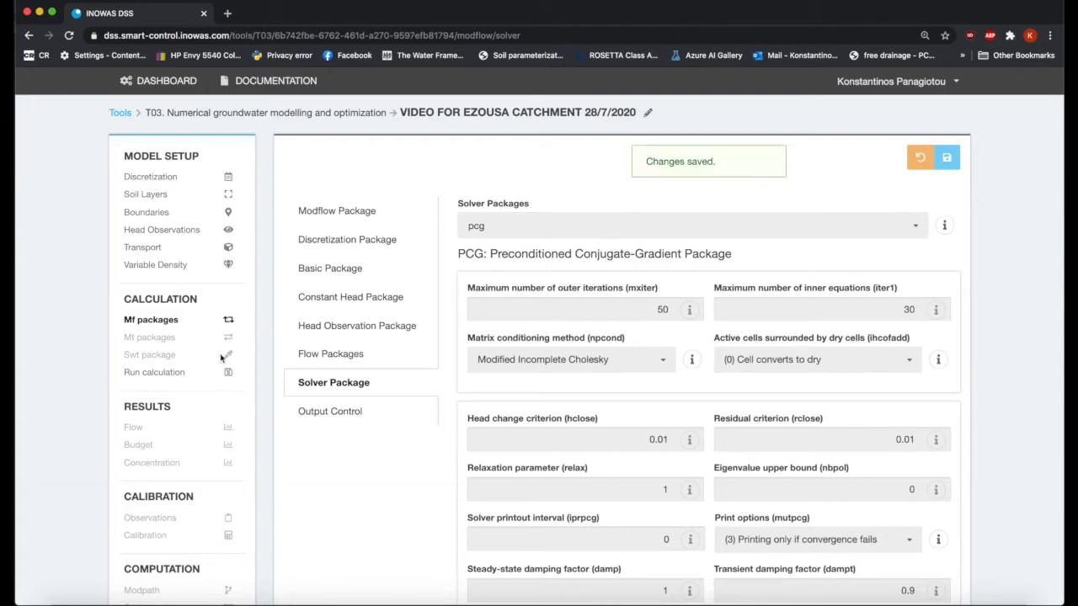
Run the groundwater model calculation and wait for it to finish.
left_click(168, 373)
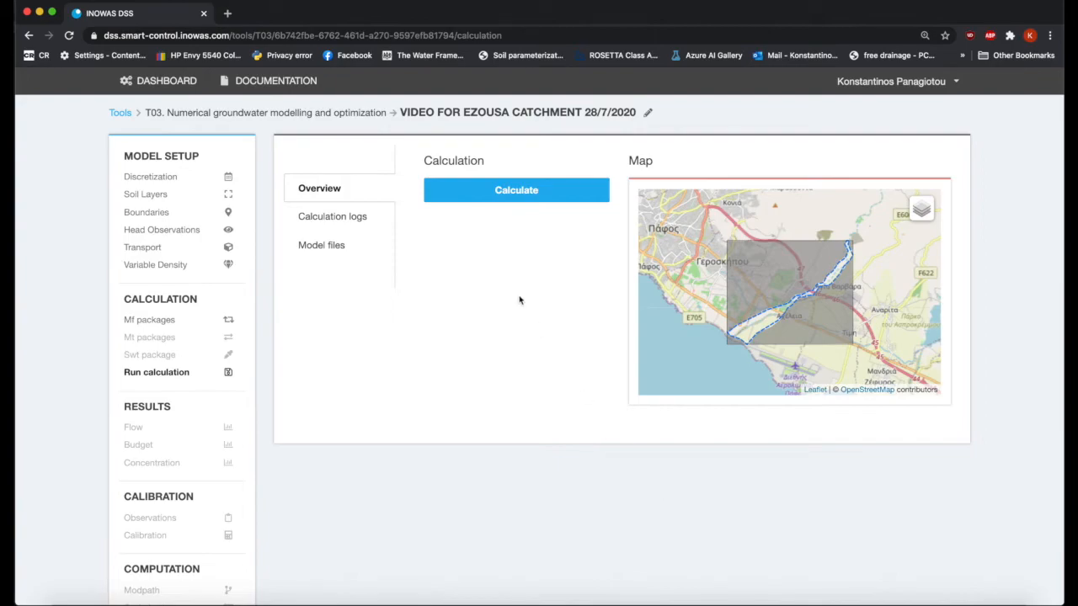
left_click(544, 195)
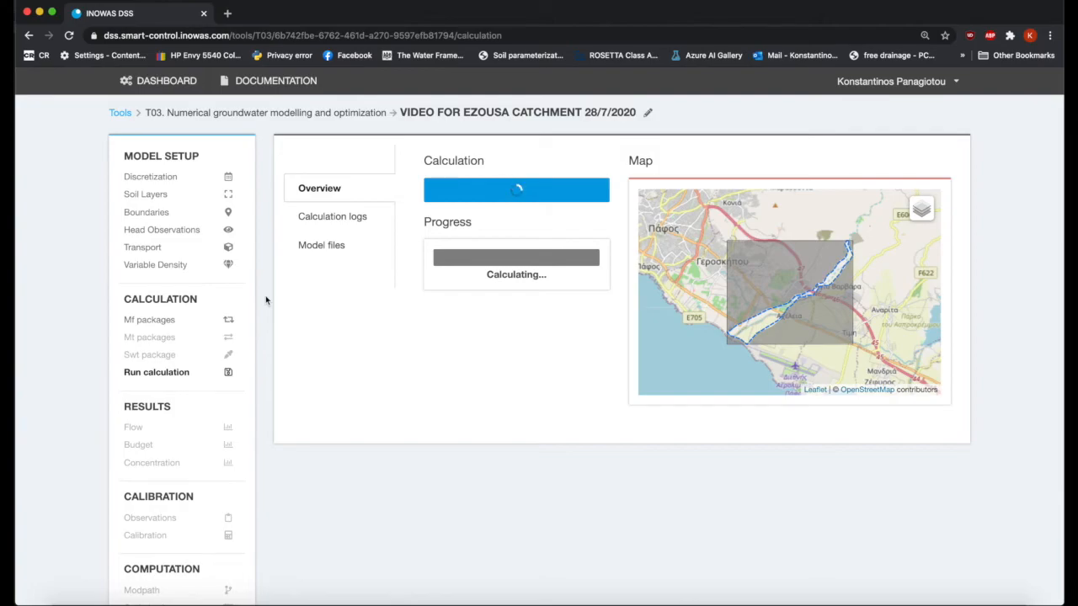
scroll(265, 301, "down", 1)
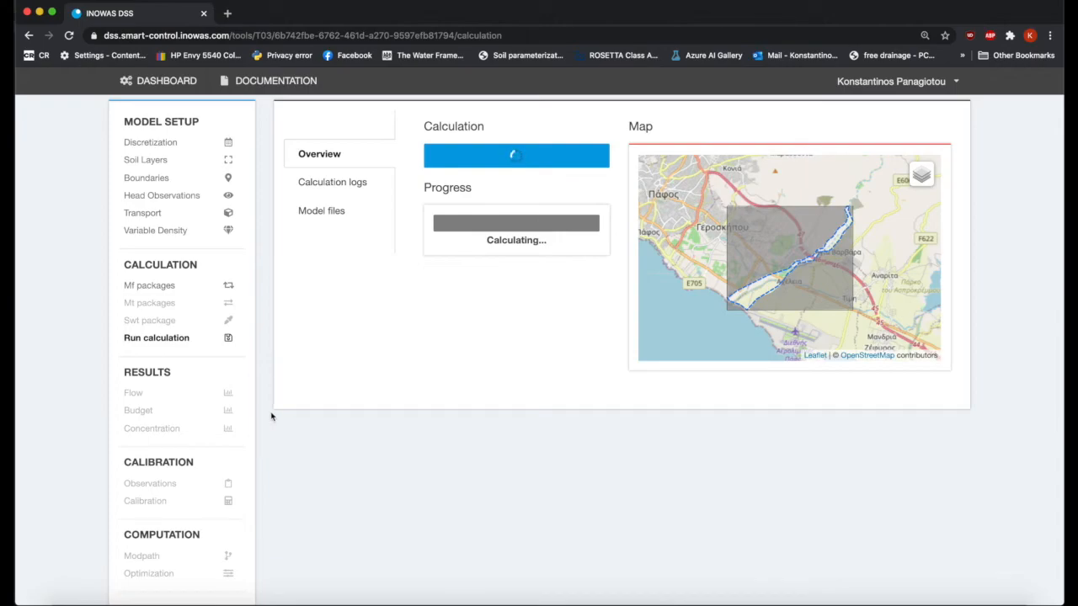
scroll(269, 415, "down", 1)
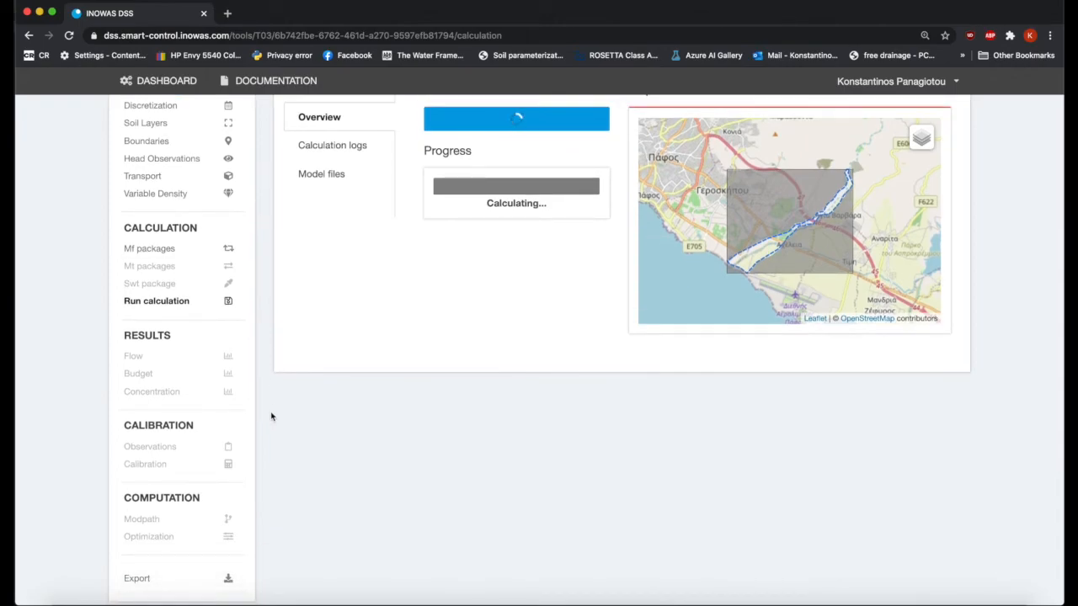
scroll(271, 416, "up", 1)
scroll(271, 416, "up", 2)
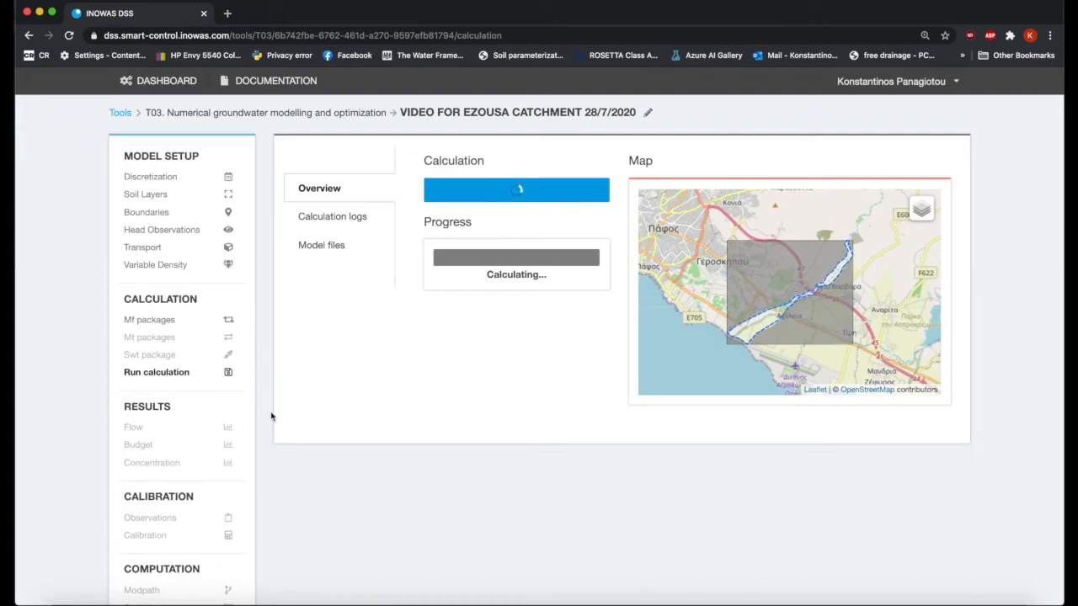
scroll(271, 416, "down", 2)
scroll(271, 416, "up", 2)
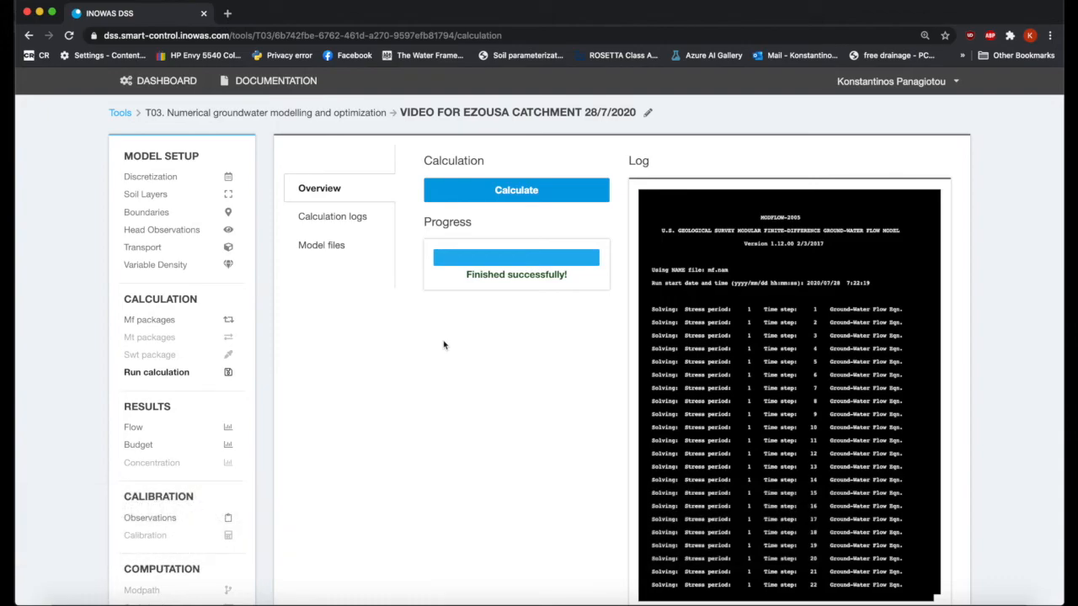
Open the flow results and compare the Top Layer head map at several total times between 0 and 247 days.
left_click(141, 430)
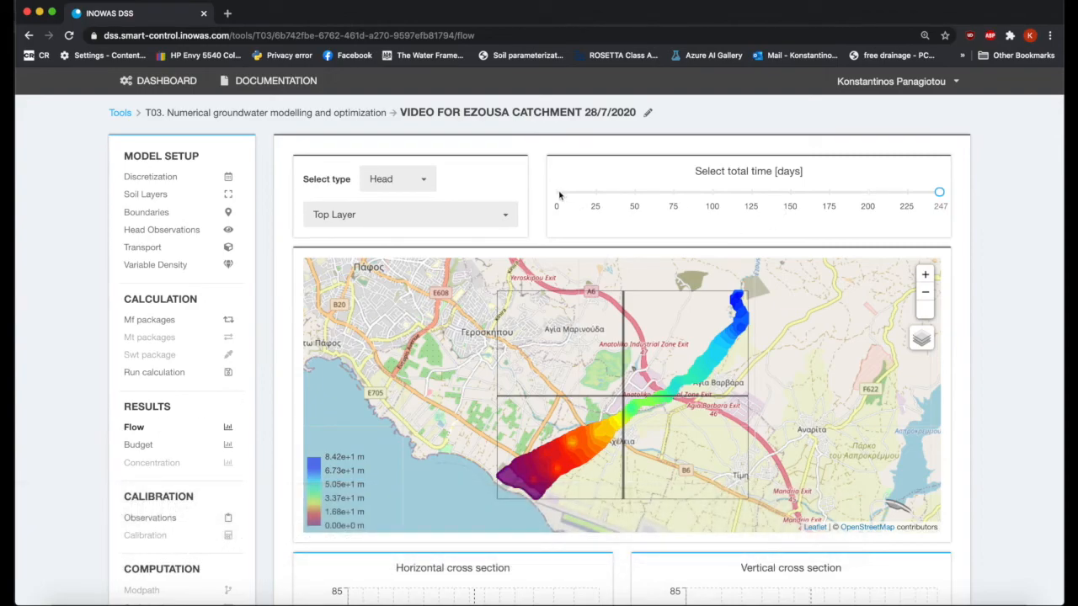
left_click(559, 194)
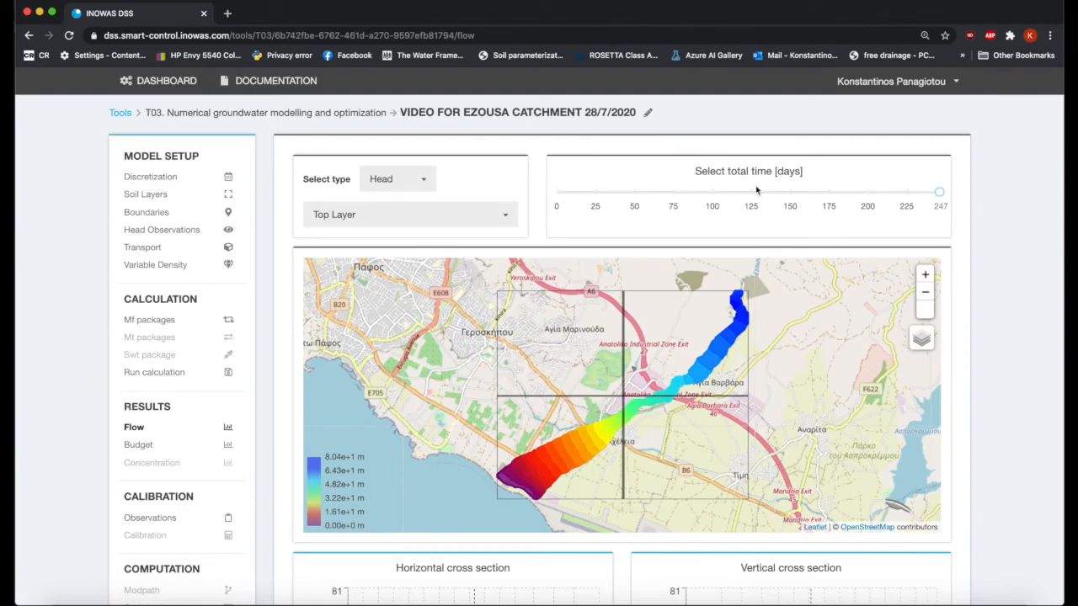
mouse_move(939, 192)
left_click(909, 196)
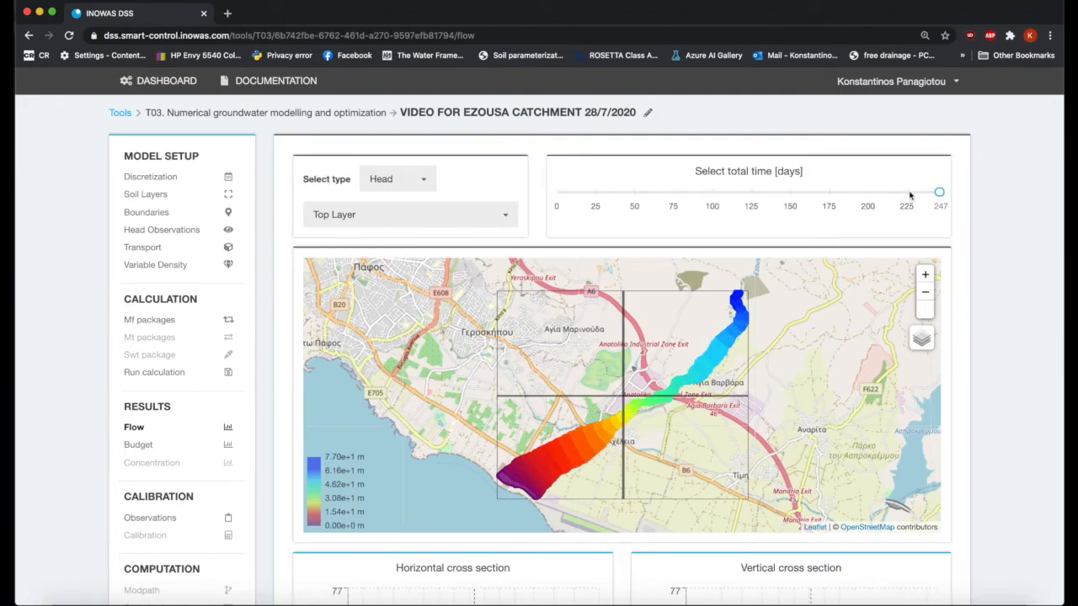
left_click(905, 195)
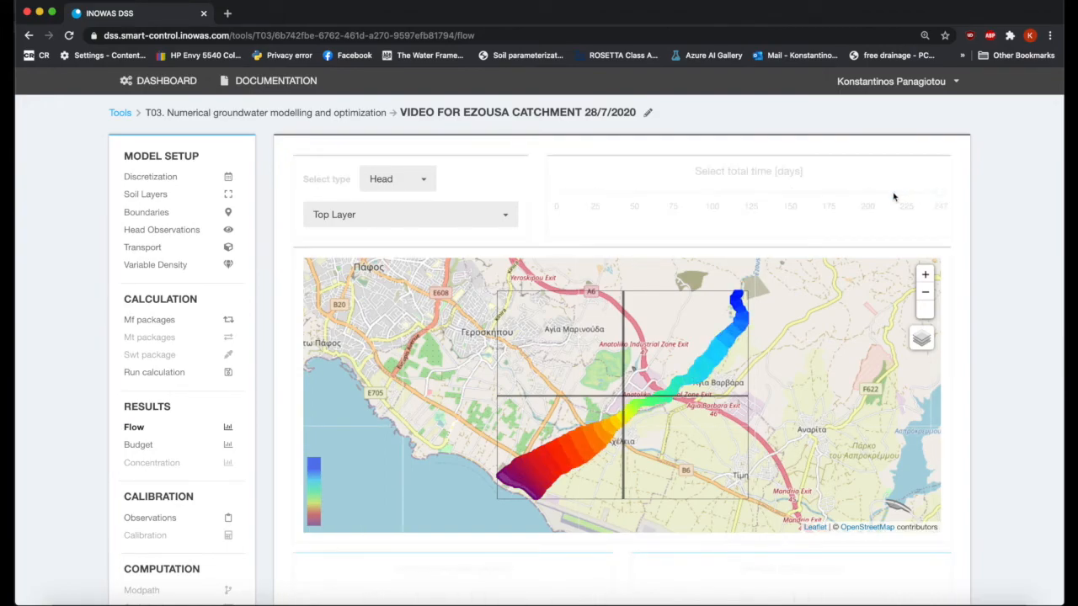
left_click(868, 194)
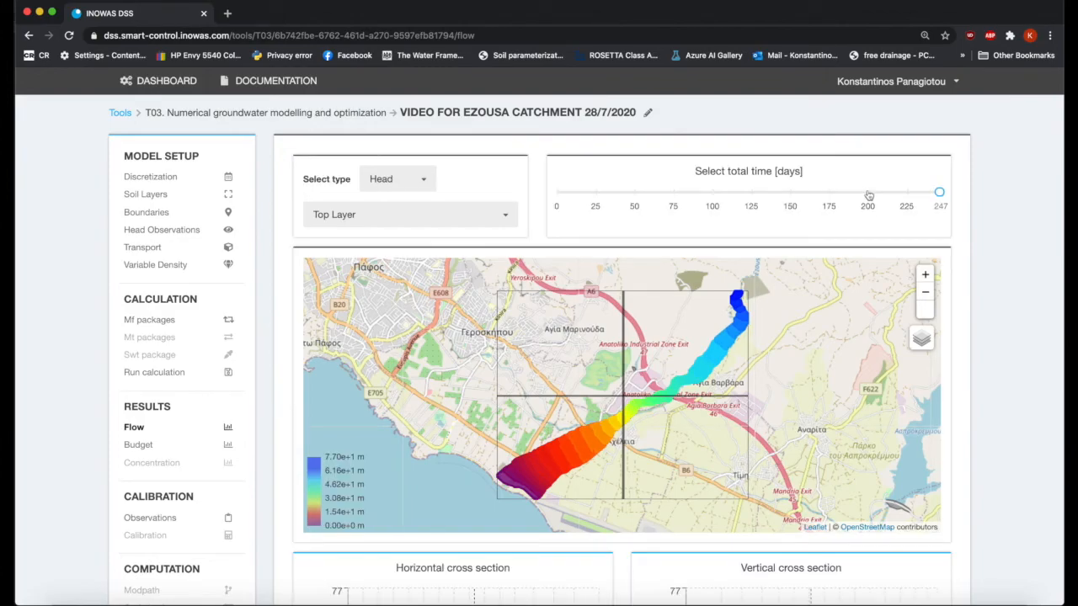
mouse_move(941, 192)
left_click(713, 194)
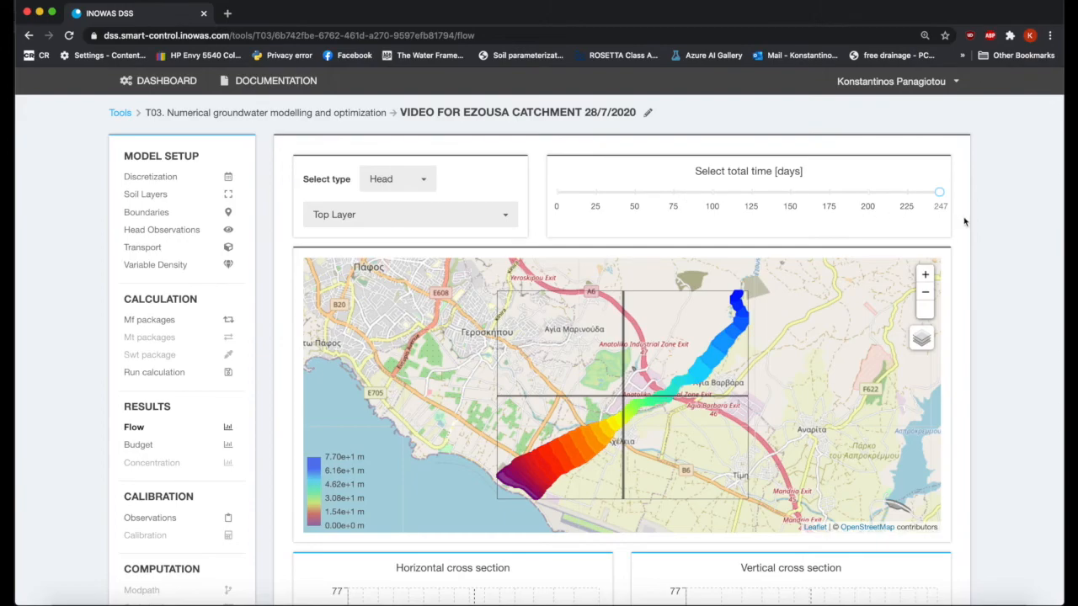
Move the cross-section location on the head map to the orange part of the aquifer, just southwest of its current intersection.
scroll(964, 222, "down", 1)
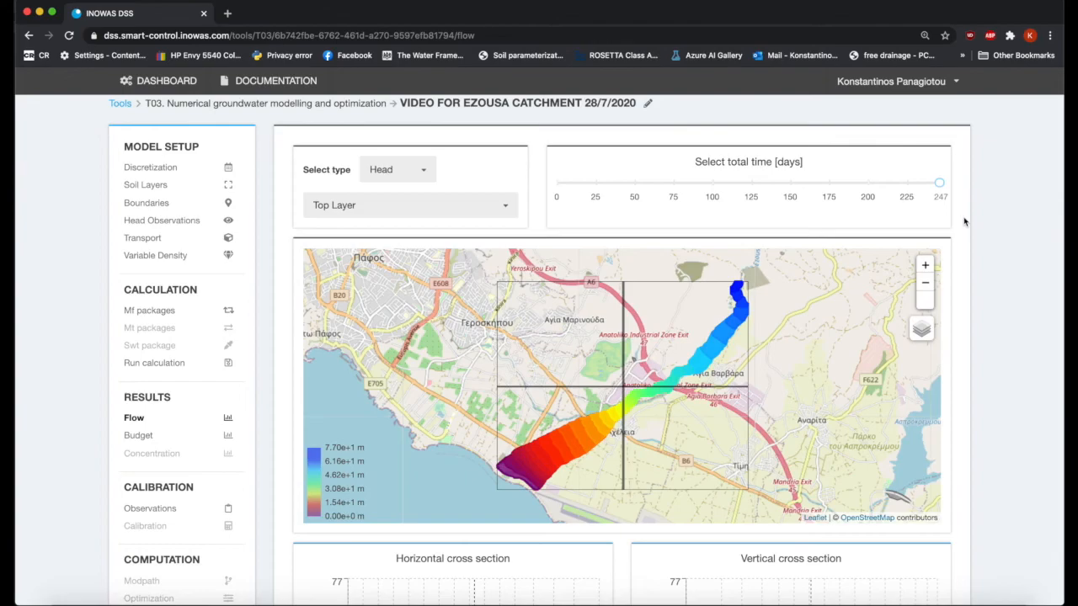
scroll(964, 221, "down", 5)
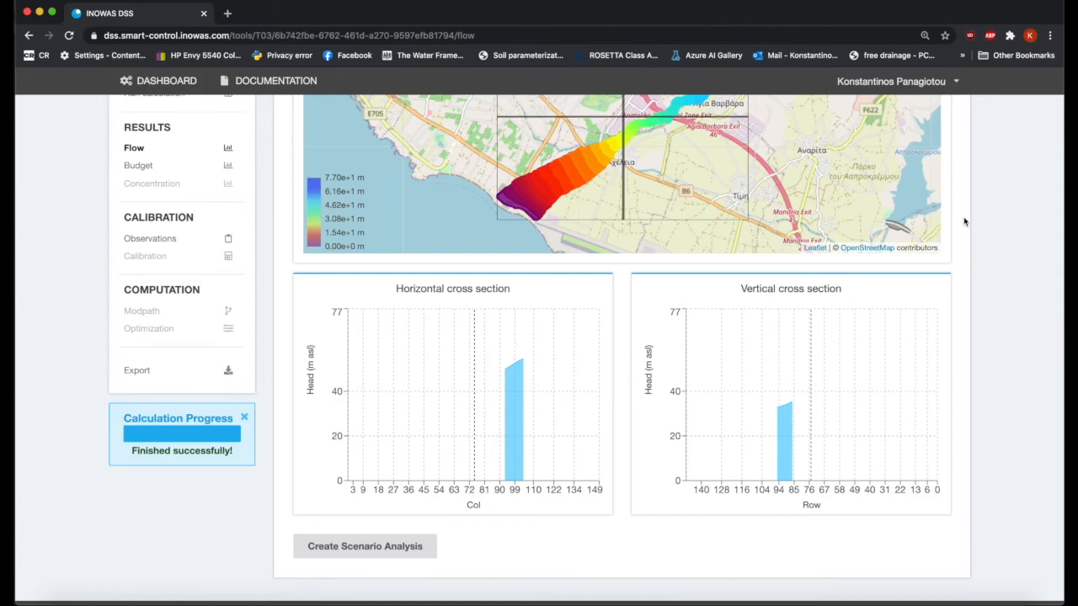
scroll(964, 221, "up", 1)
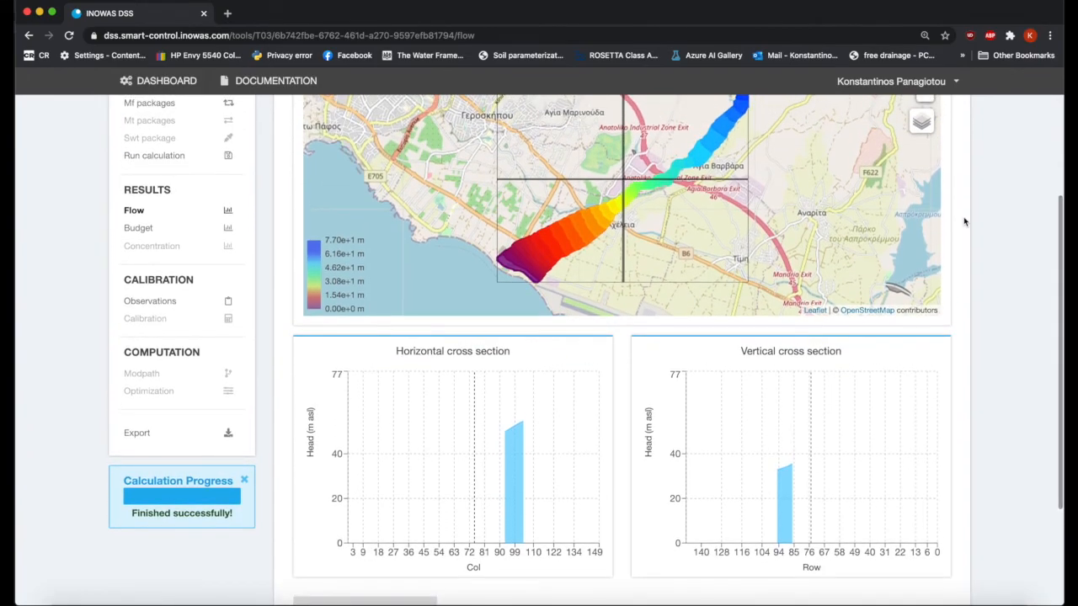
scroll(964, 221, "up", 1)
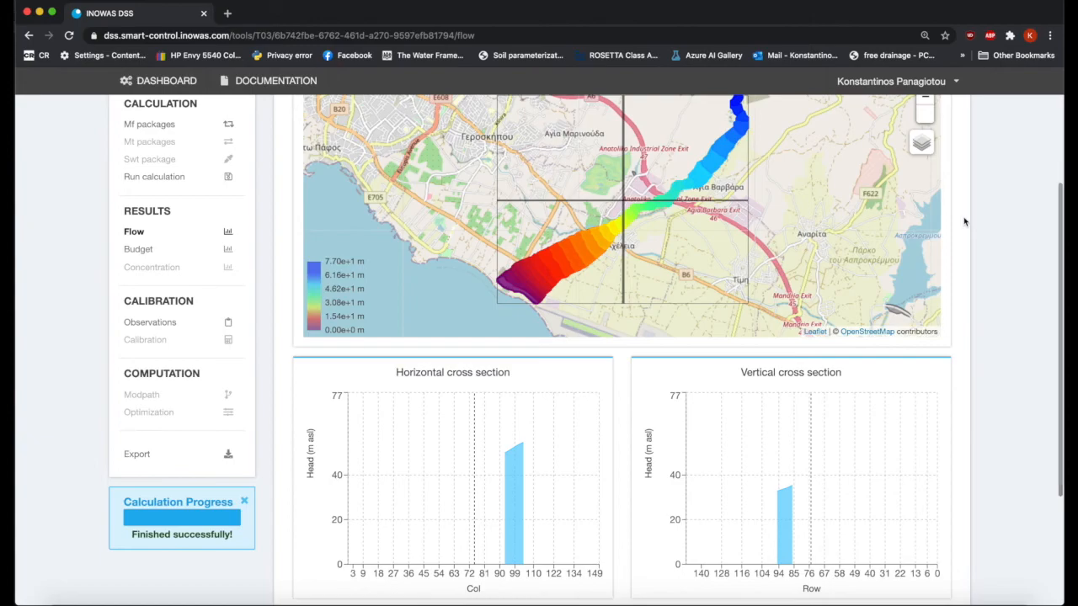
scroll(964, 222, "up", 1)
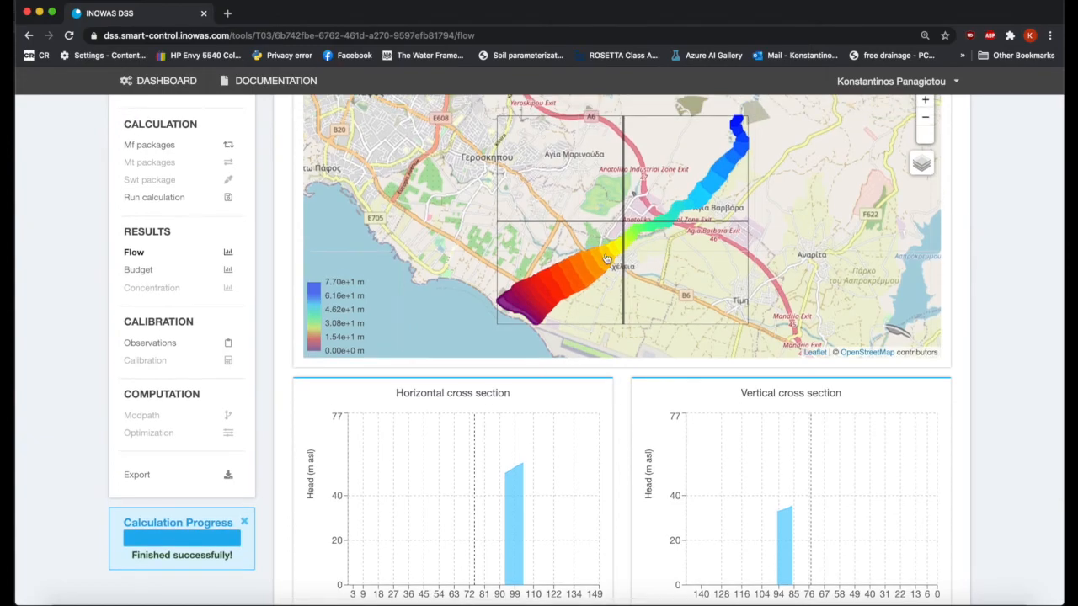
left_click(606, 258)
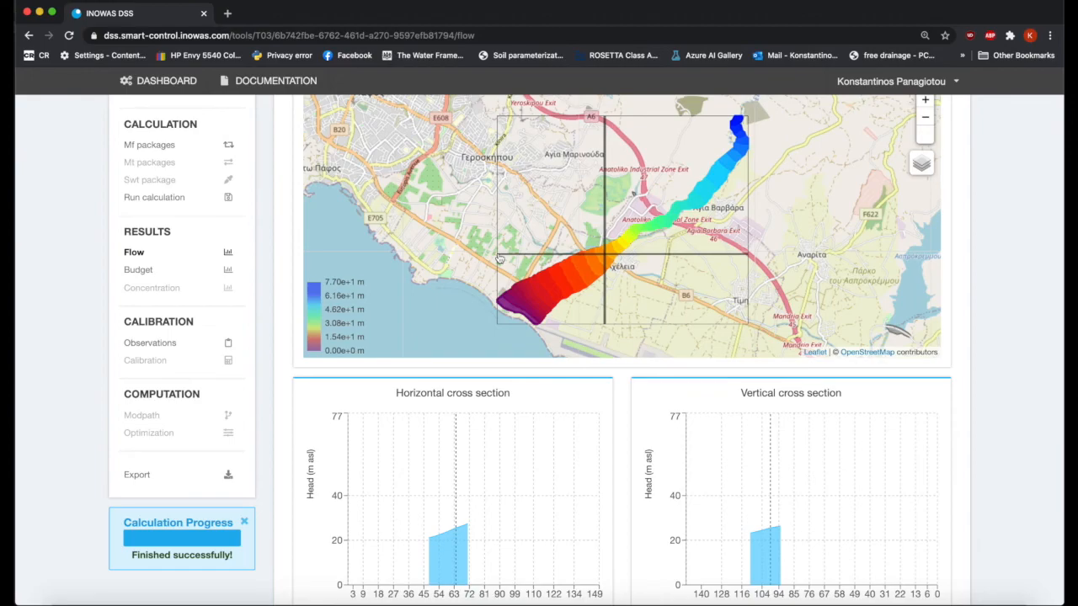
Examine the horizontal and vertical head cross sections by column and row against the selected location on the head map.
scroll(276, 402, "down", 2)
scroll(276, 403, "up", 2)
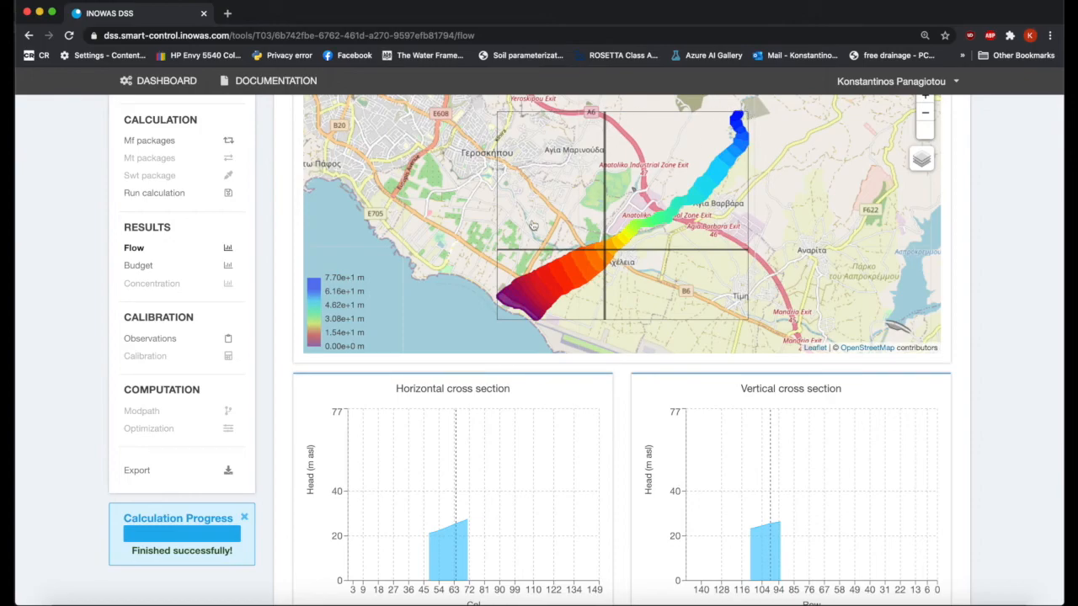
scroll(292, 392, "down", 1)
scroll(292, 392, "down", 1)
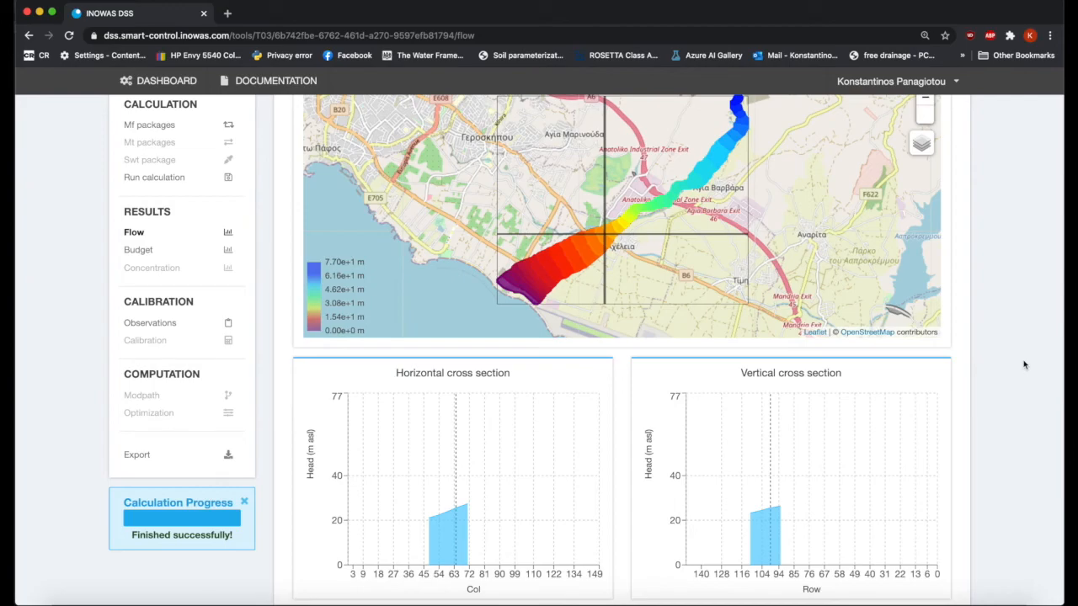
scroll(1024, 365, "up", 1)
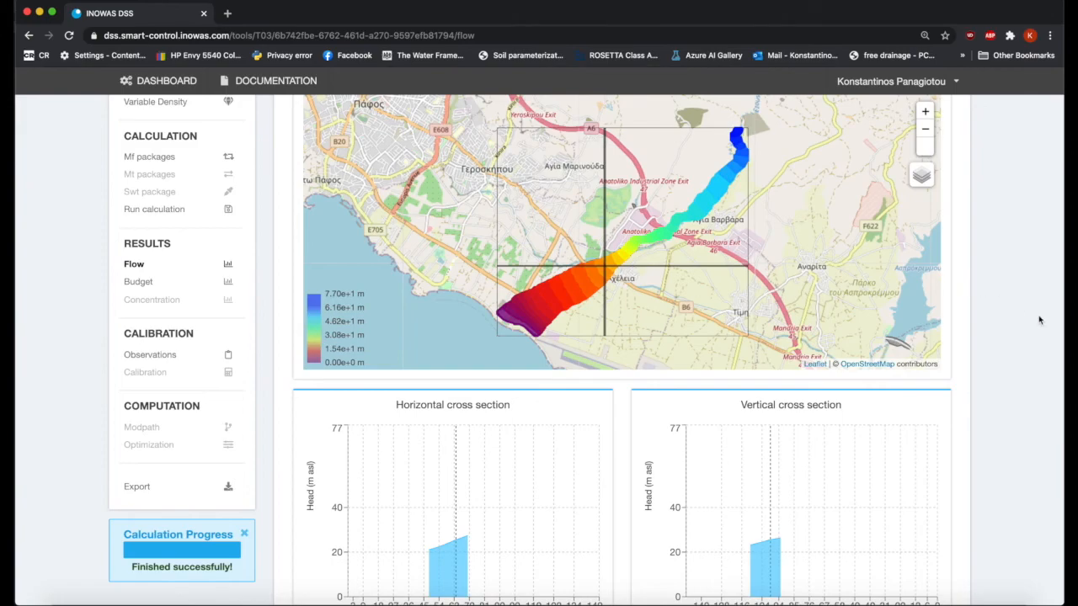
scroll(1034, 318, "down", 2)
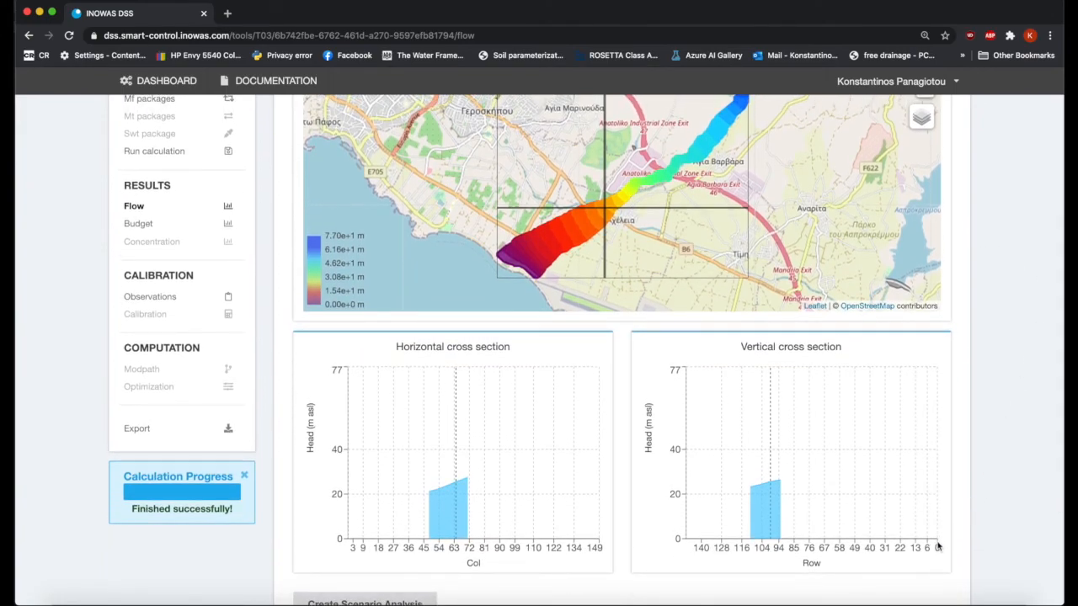
scroll(1044, 380, "up", 1)
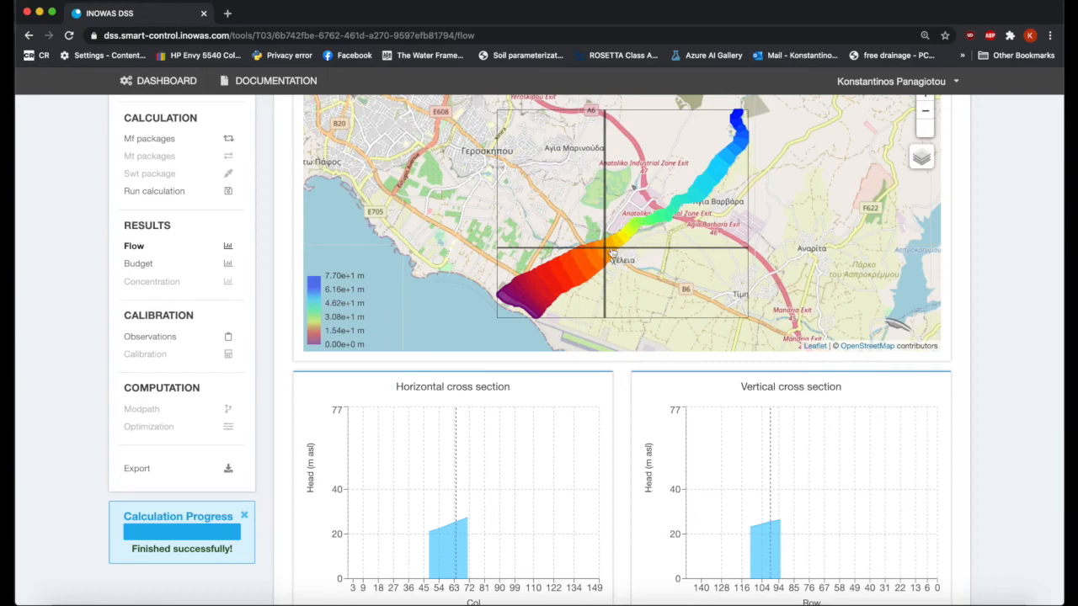
mouse_move(771, 524)
scroll(987, 485, "down", 5)
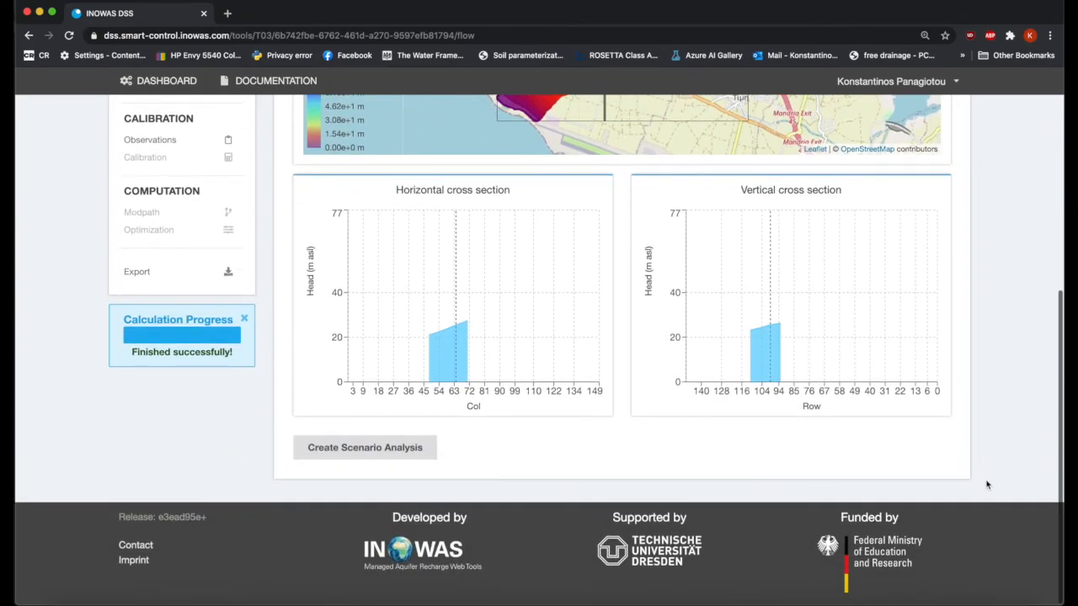
scroll(987, 485, "up", 6)
scroll(986, 485, "up", 1)
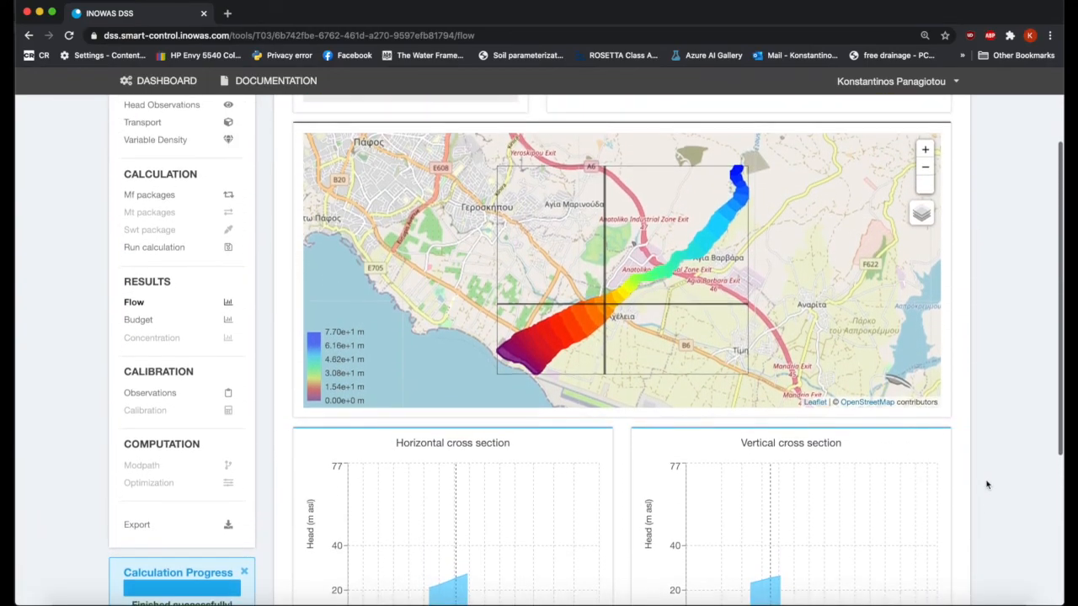
scroll(987, 485, "up", 2)
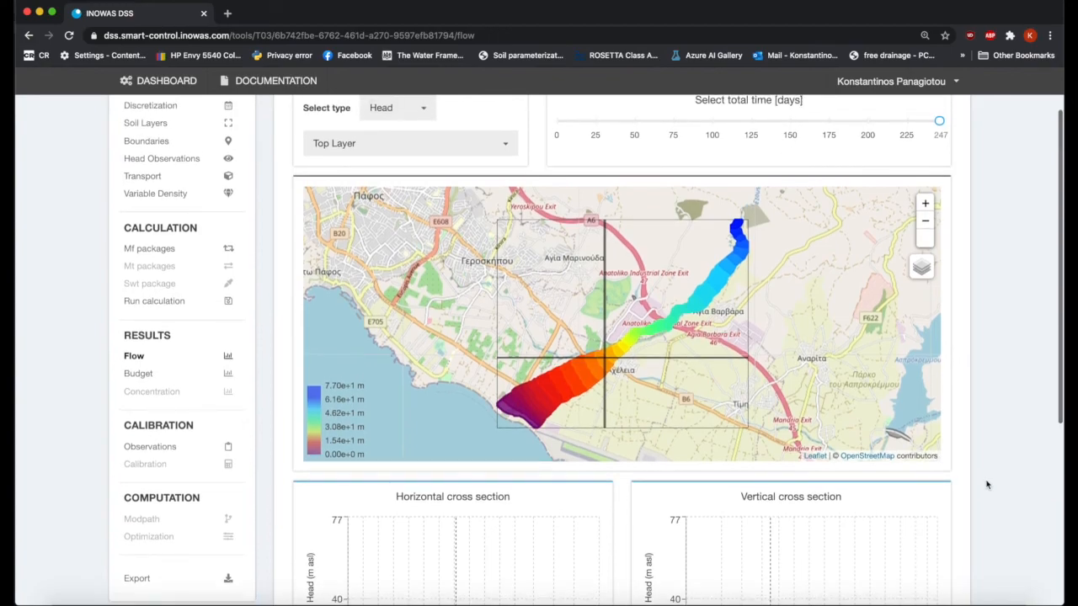
scroll(987, 485, "up", 1)
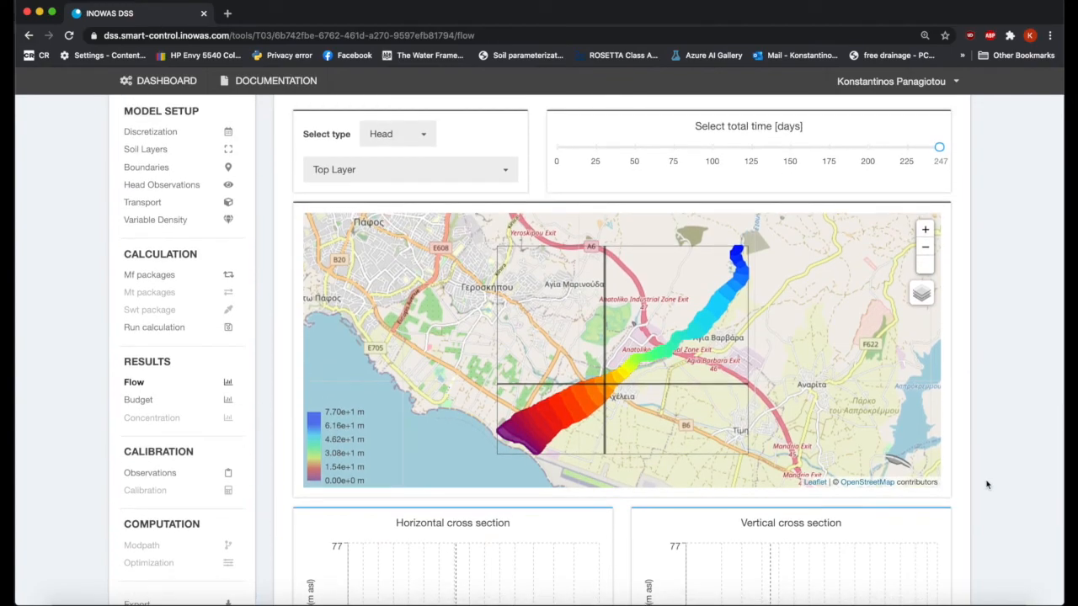
Open the calibration observations and examine the calculated statistics and the Simulated vs. Observed Values chart.
left_click(167, 474)
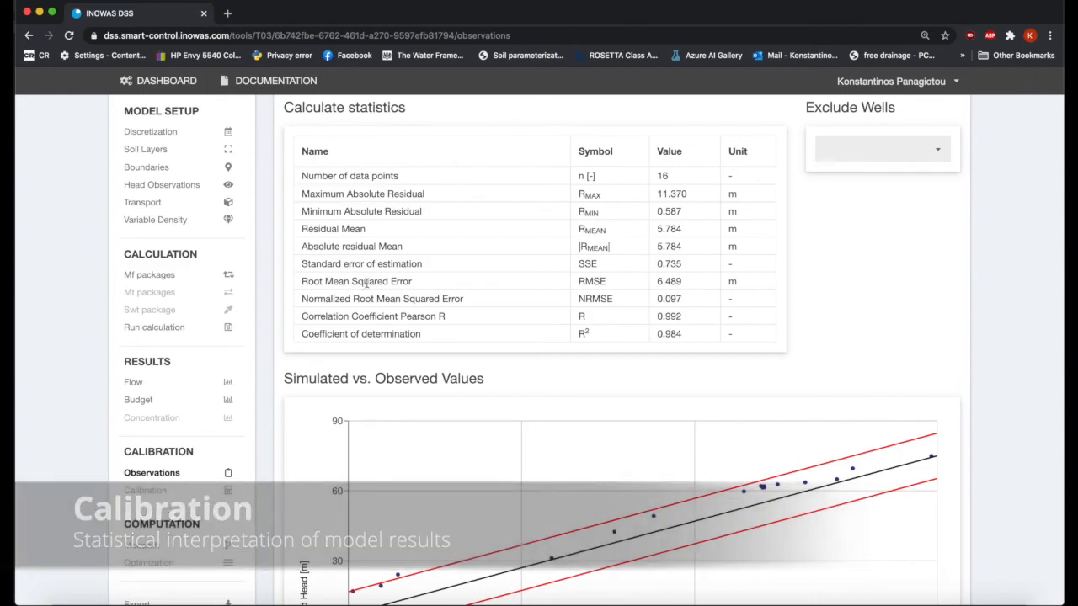
scroll(1015, 275, "down", 2)
scroll(1014, 275, "down", 1)
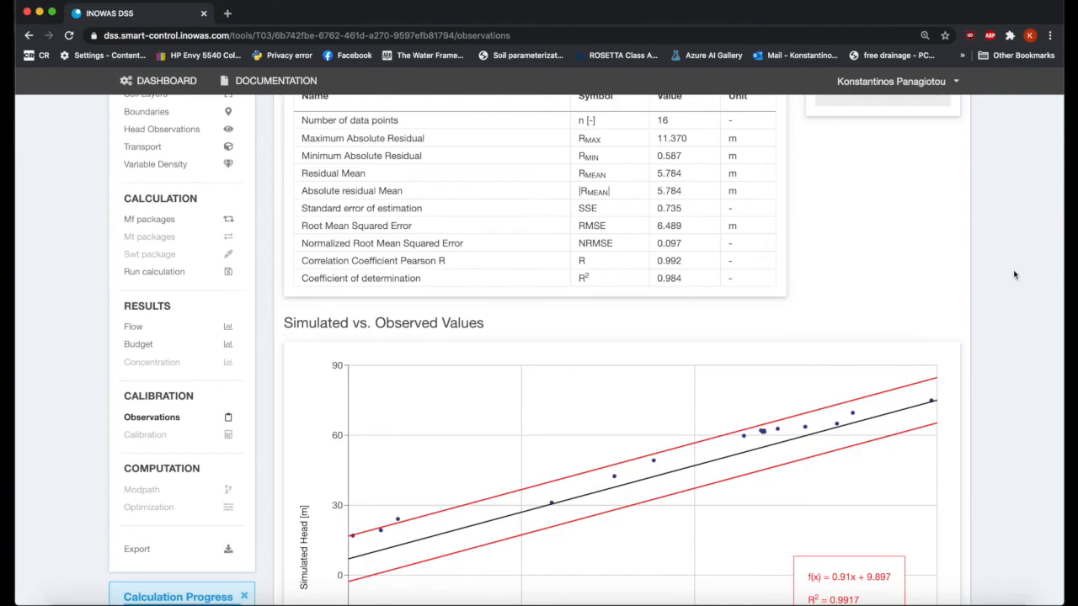
scroll(1015, 274, "down", 3)
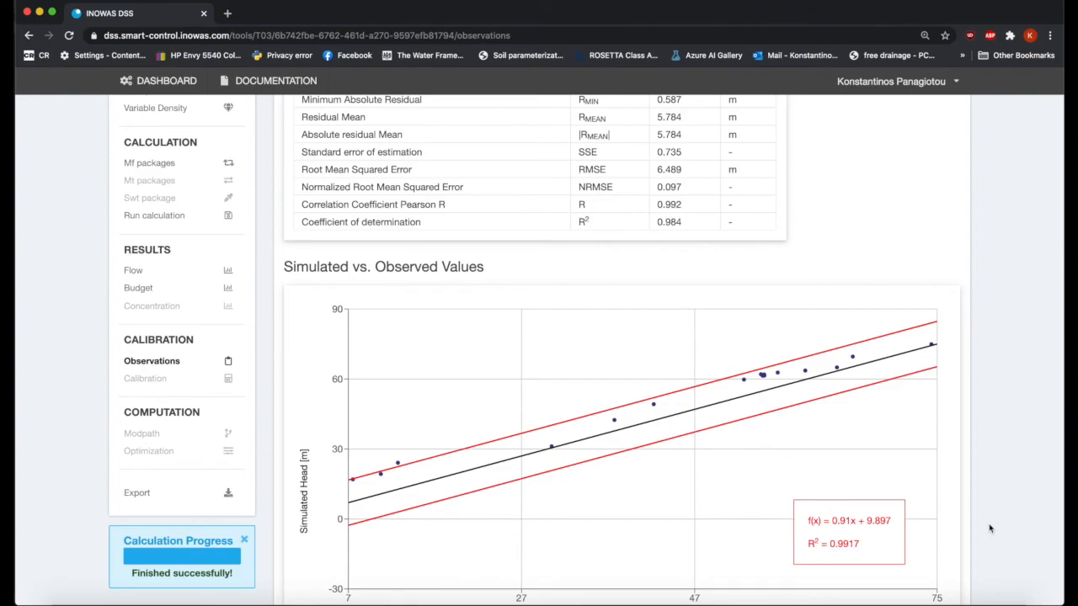
scroll(989, 528, "up", 2)
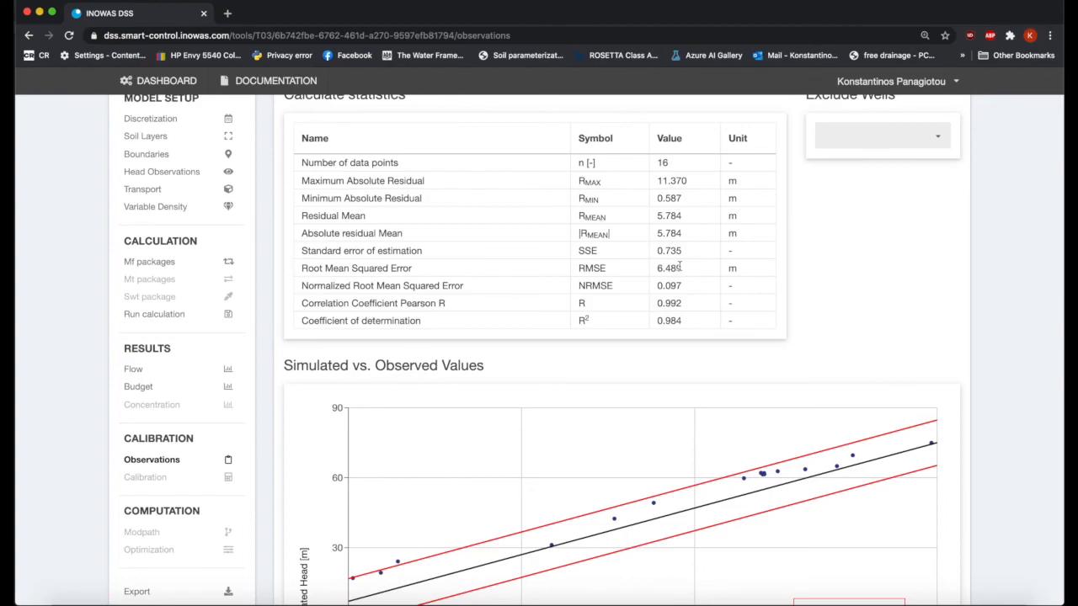
scroll(1047, 344, "down", 2)
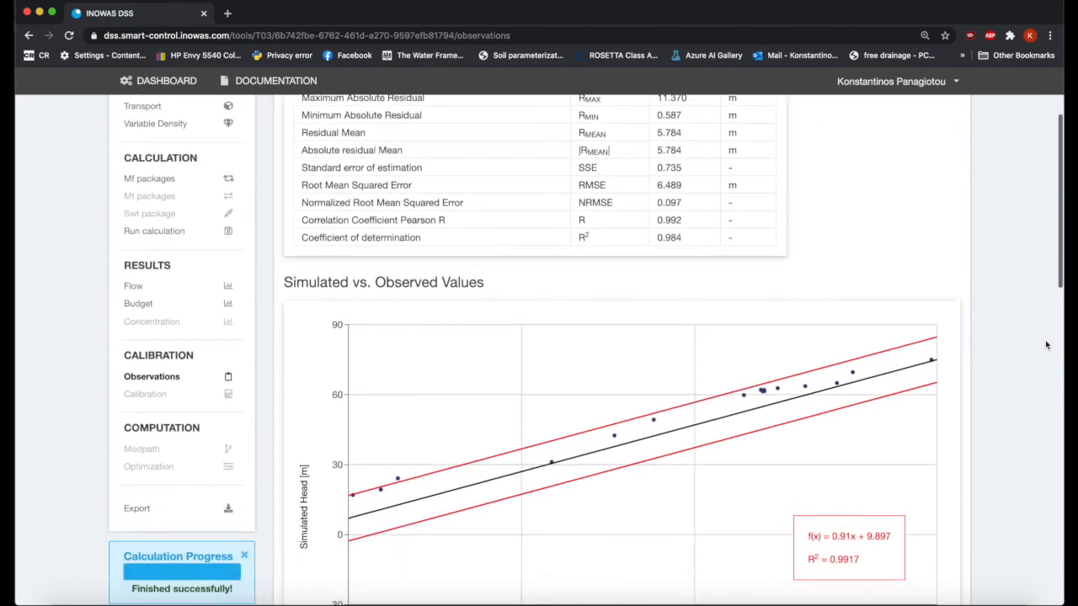
Review the calculated error statistics again alongside the regression line and scatter in the Simulated vs. Observed Values chart.
scroll(1047, 345, "down", 1)
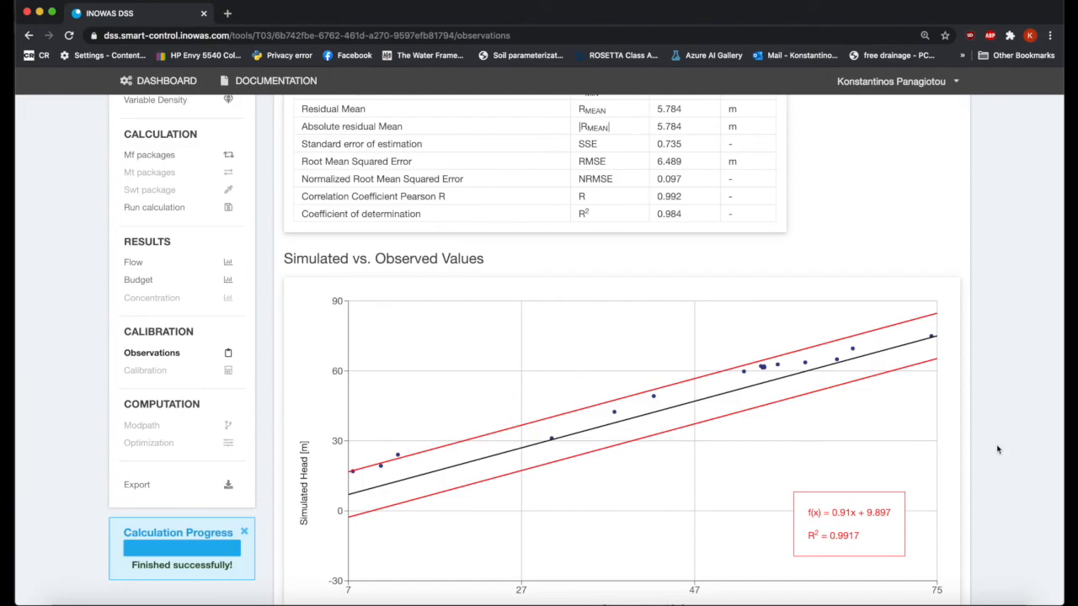
scroll(998, 451, "up", 2)
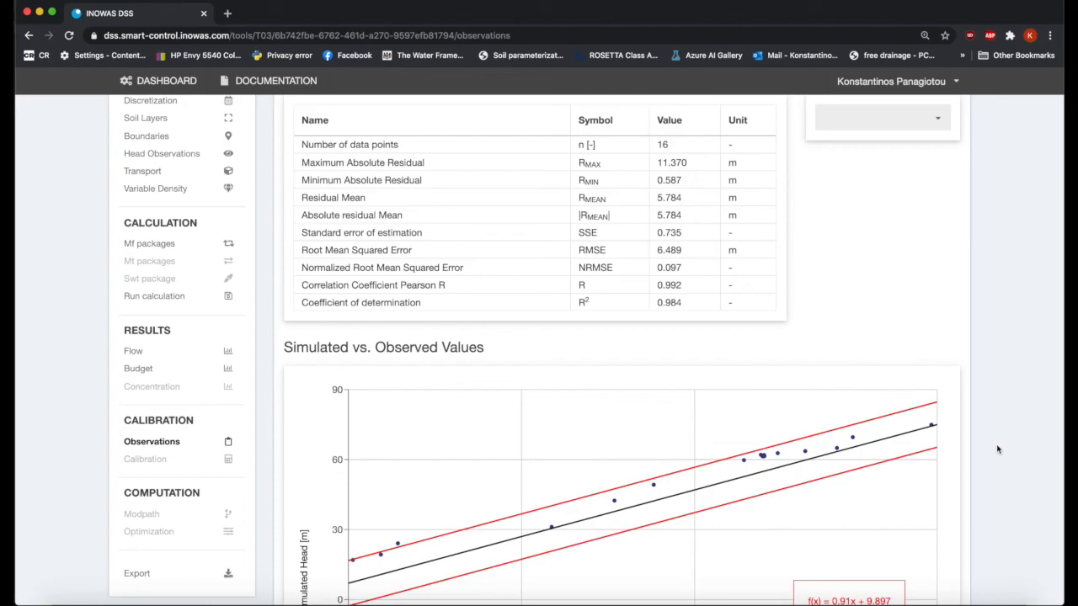
scroll(998, 450, "up", 1)
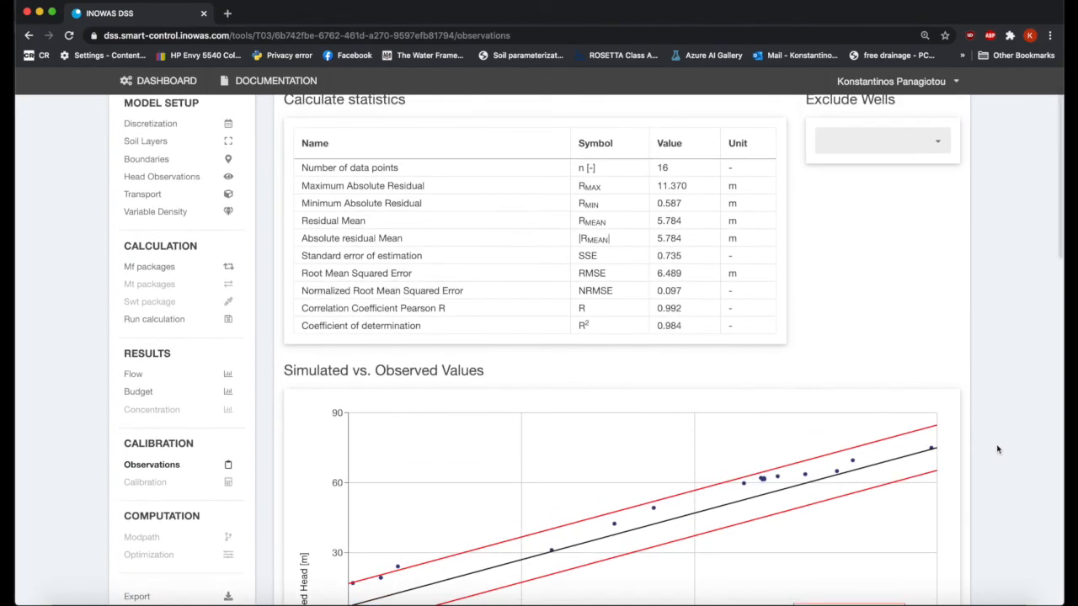
scroll(998, 451, "up", 1)
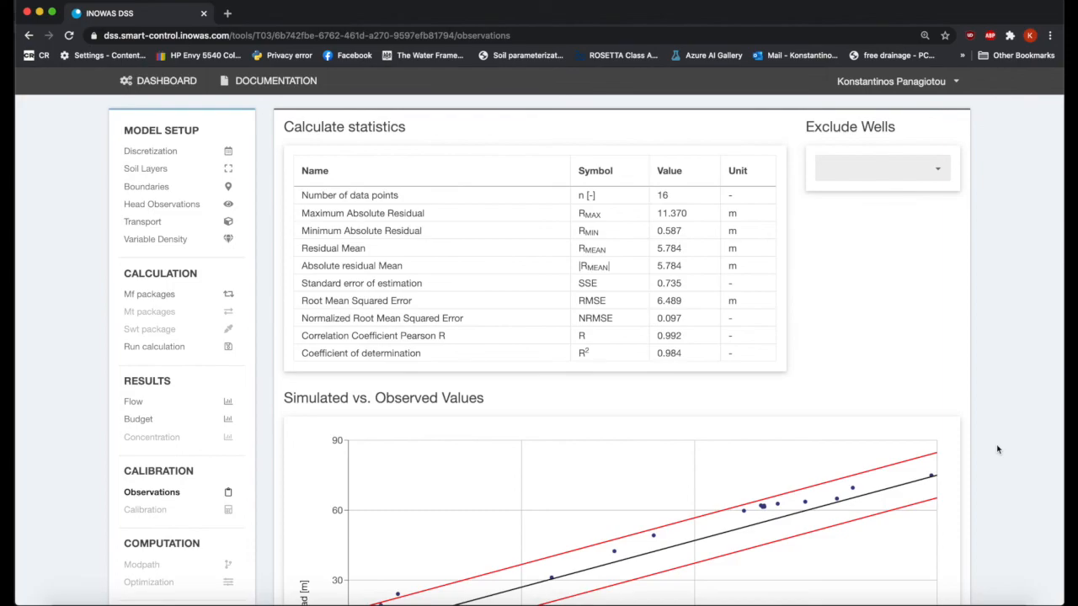
scroll(998, 450, "down", 2)
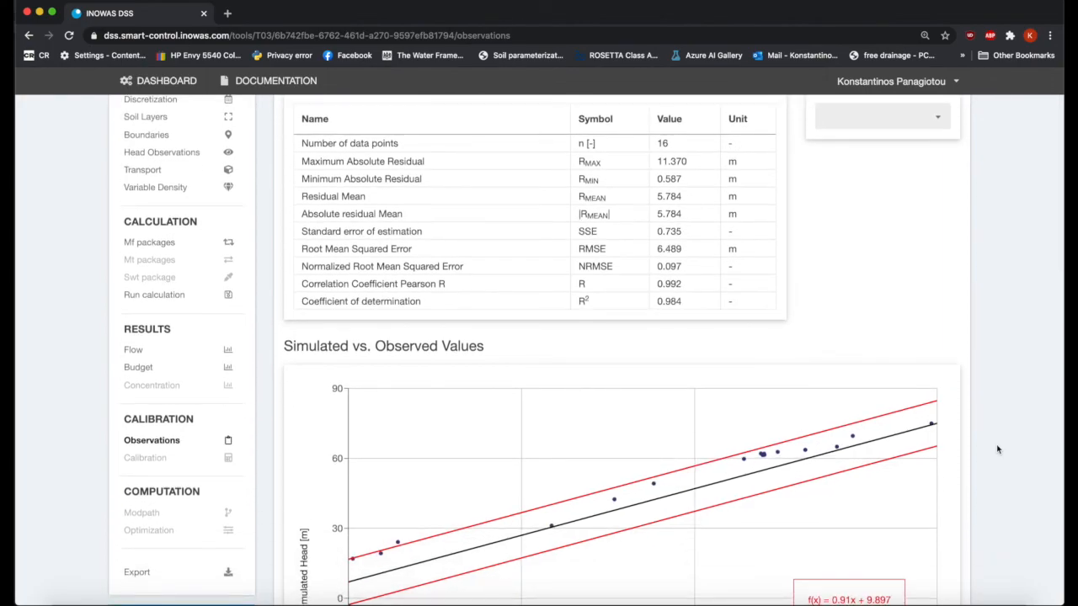
scroll(997, 451, "down", 5)
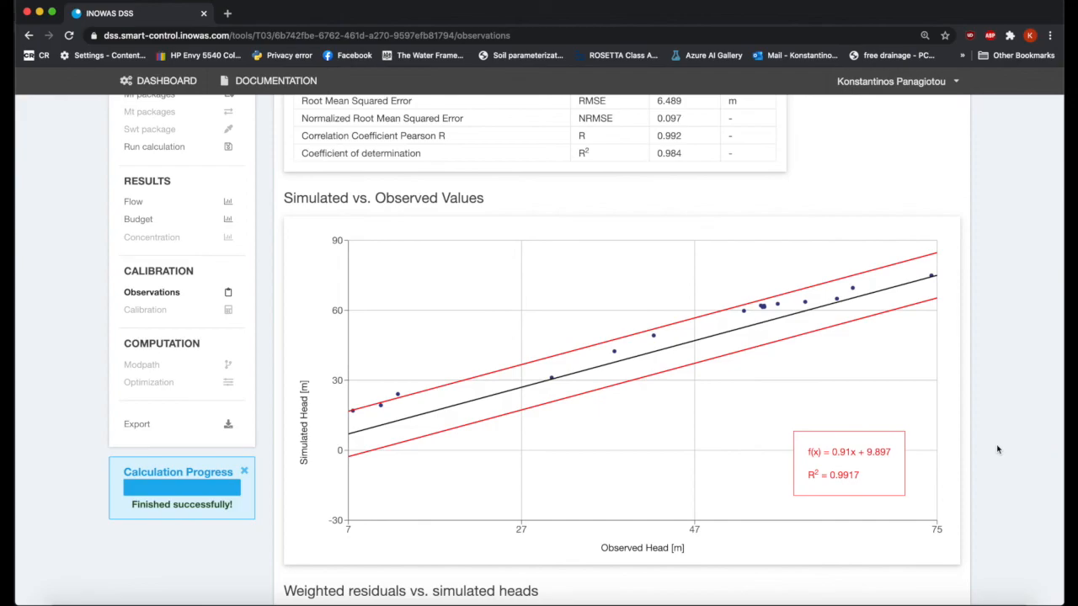
Examine the weighted residuals vs. simulated heads and ranked residuals against normal probability charts, and return to the calculated statistics.
scroll(998, 451, "down", 10)
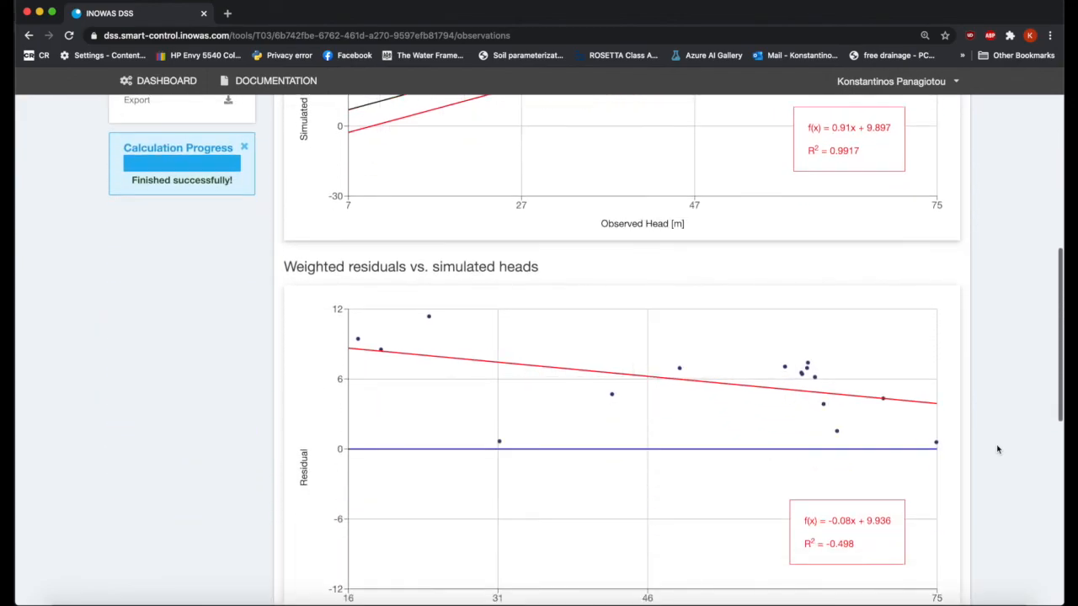
scroll(998, 449, "down", 10)
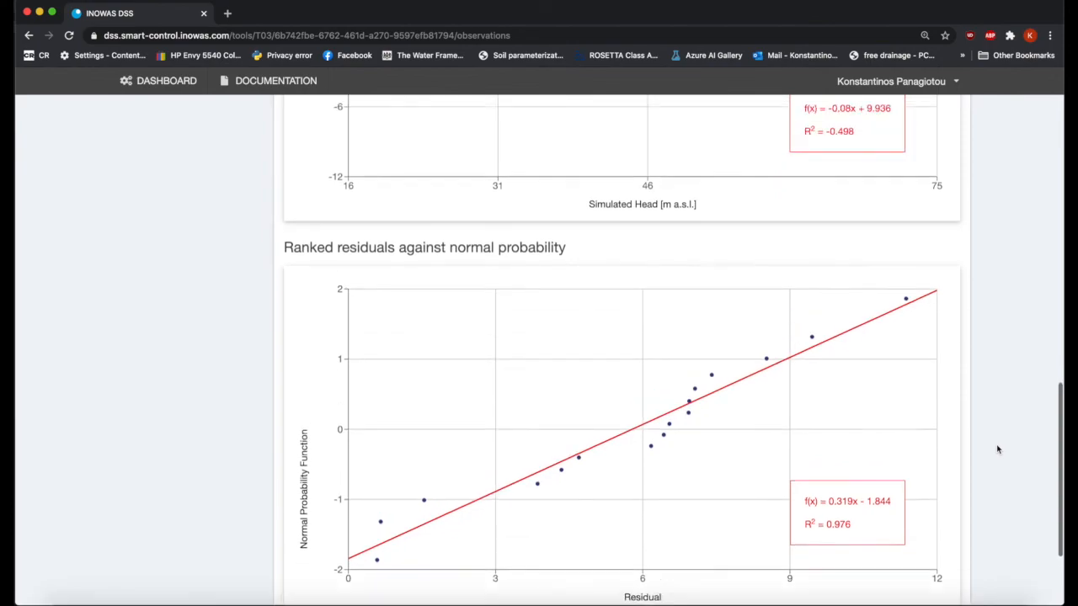
scroll(998, 450, "up", 8)
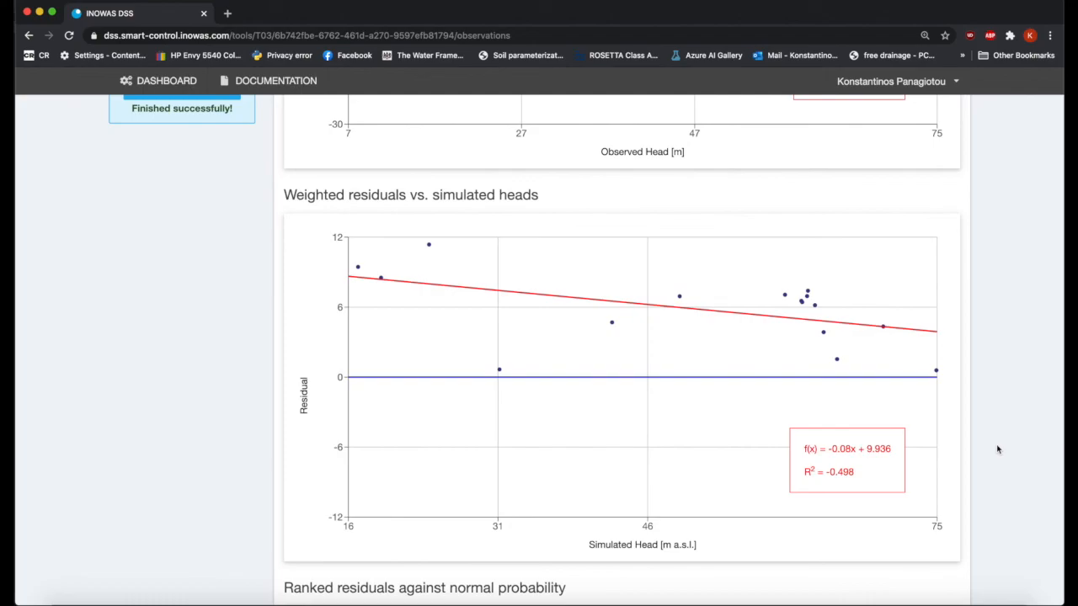
scroll(998, 455, "down", 5)
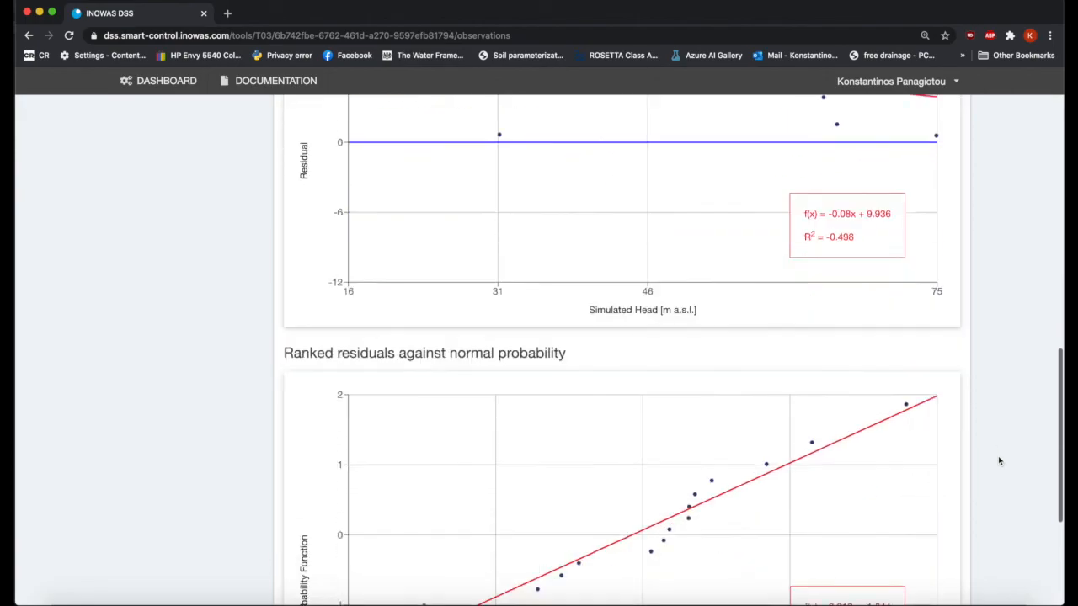
scroll(1000, 461, "down", 6)
scroll(999, 460, "up", 20)
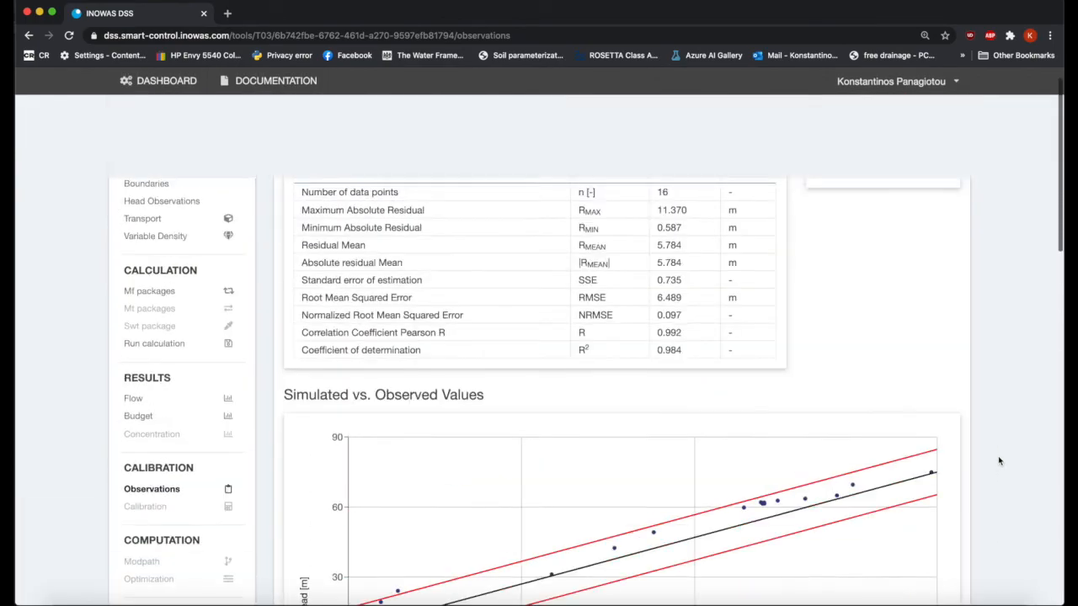
scroll(999, 461, "up", 1)
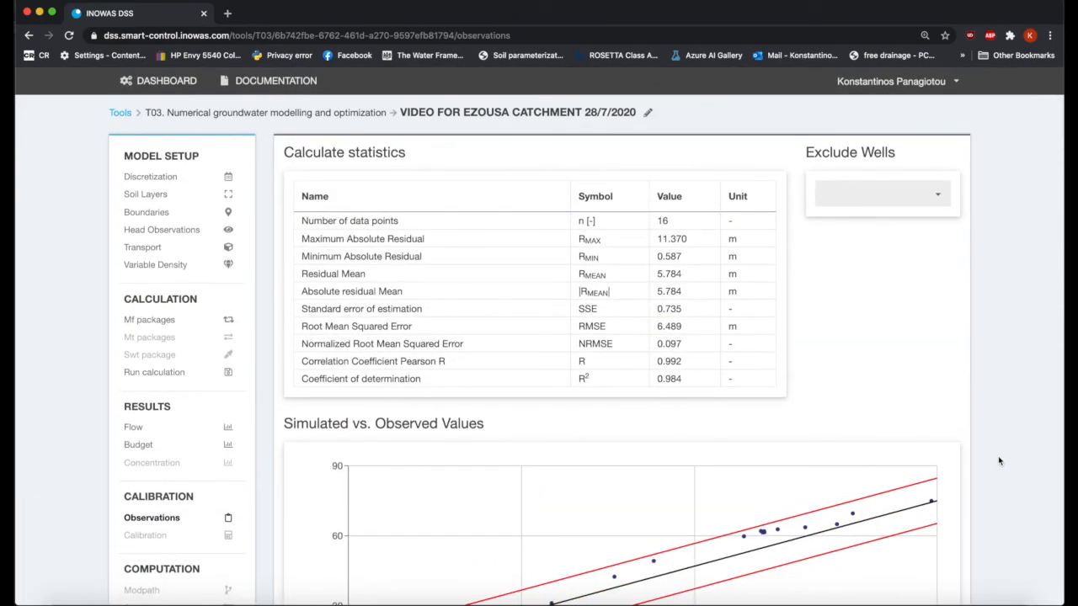